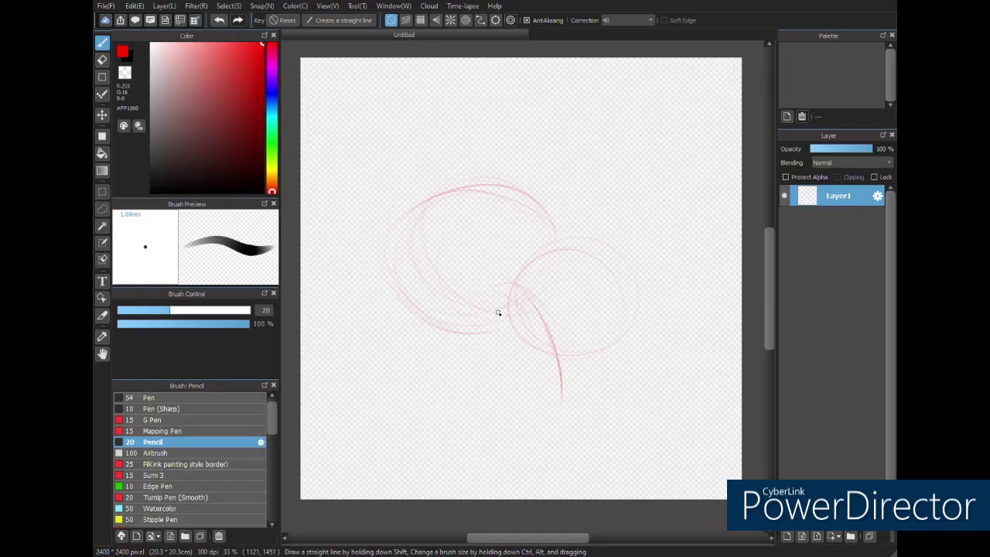
- Sketch the creature's tapered legs in red pencil below and to the left of the large round body
{"action": "left_click_drag", "start_coordinate": [495, 312], "coordinate": [512, 383]}
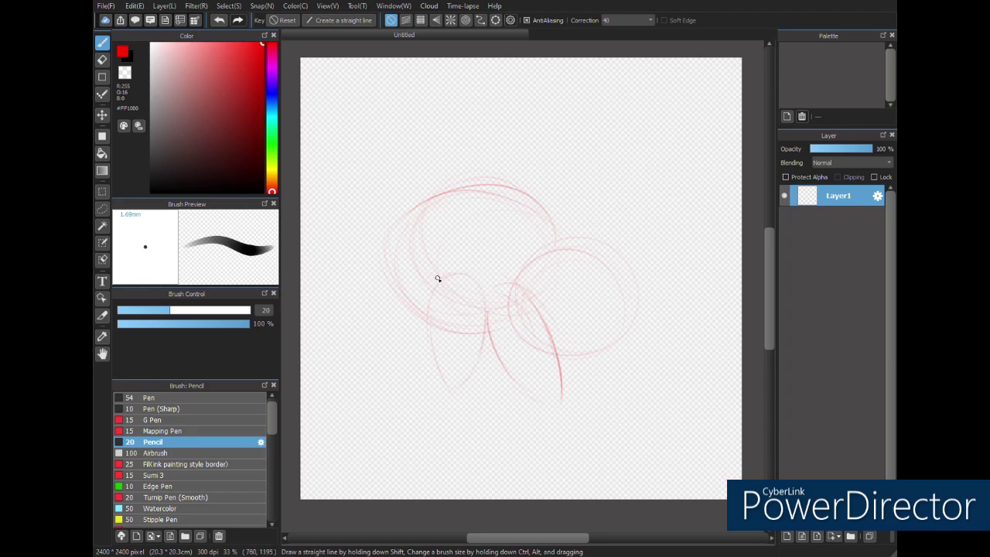
{"action": "left_click_drag", "start_coordinate": [419, 255], "coordinate": [363, 299]}
{"action": "left_click_drag", "start_coordinate": [426, 314], "coordinate": [365, 347]}
{"action": "mouse_move", "coordinate": [424, 253]}
{"action": "left_mouse_down"}
{"action": "mouse_move", "coordinate": [309, 266]}
{"action": "mouse_move", "coordinate": [394, 232]}
{"action": "mouse_move", "coordinate": [418, 246]}
{"action": "left_mouse_up"}
{"action": "left_click_drag", "start_coordinate": [339, 244], "coordinate": [354, 294]}
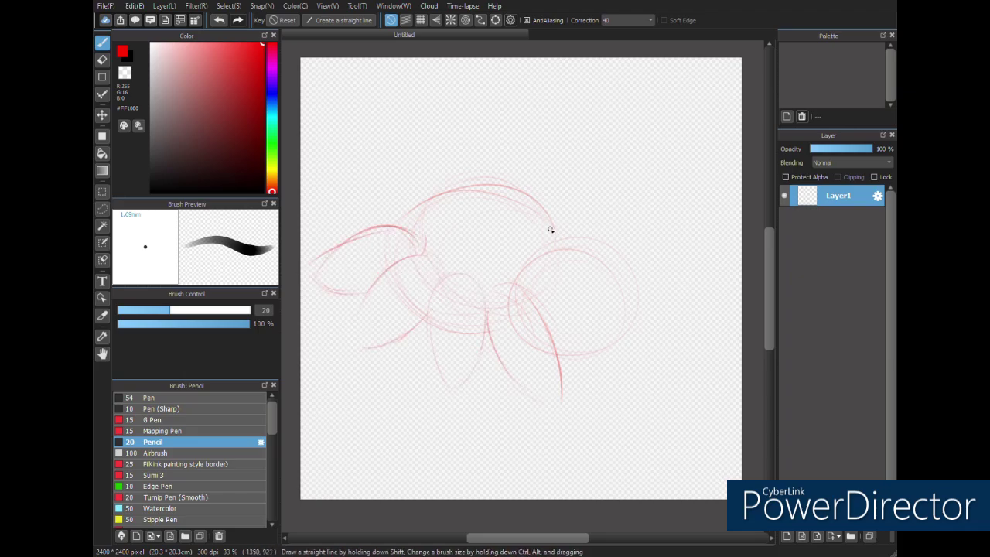
- Sketch the head's oval face, round eyes and rounded mouthparts, plus a small bump between the head and body
{"action": "mouse_move", "coordinate": [527, 263]}
{"action": "left_mouse_down"}
{"action": "mouse_move", "coordinate": [624, 260]}
{"action": "mouse_move", "coordinate": [626, 291]}
{"action": "left_mouse_up"}
{"action": "left_click_drag", "start_coordinate": [521, 278], "coordinate": [587, 232]}
{"action": "left_click_drag", "start_coordinate": [541, 291], "coordinate": [610, 300]}
{"action": "left_click_drag", "start_coordinate": [532, 257], "coordinate": [625, 269]}
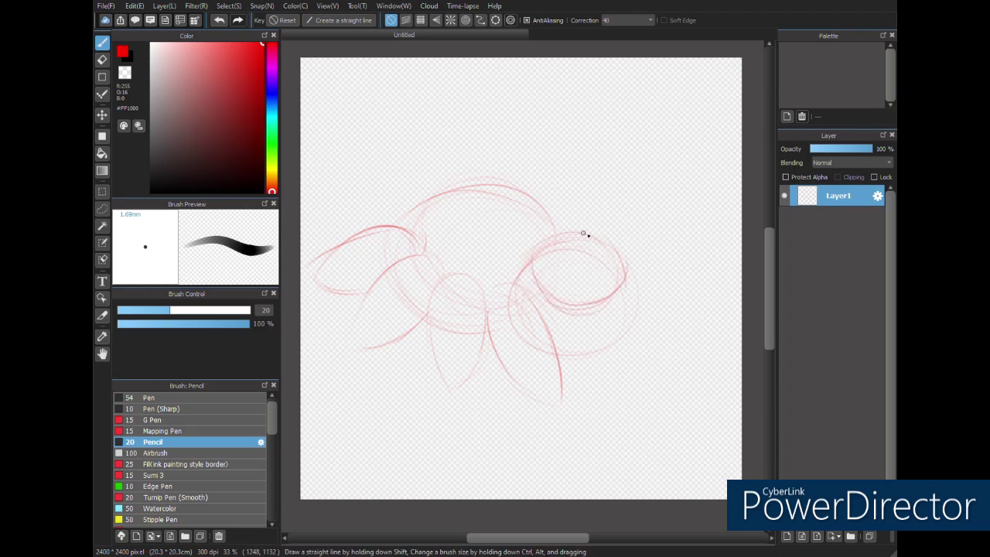
{"action": "left_click_drag", "start_coordinate": [595, 308], "coordinate": [573, 324]}
{"action": "mouse_move", "coordinate": [566, 284]}
{"action": "left_mouse_down"}
{"action": "mouse_move", "coordinate": [572, 307]}
{"action": "mouse_move", "coordinate": [594, 265]}
{"action": "left_mouse_up"}
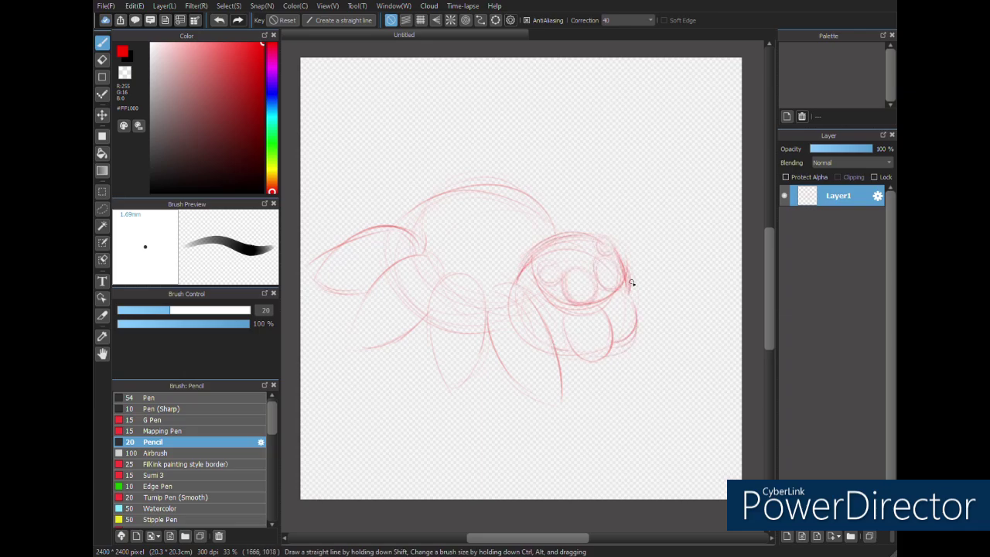
{"action": "left_click_drag", "start_coordinate": [549, 216], "coordinate": [580, 224]}
- Transform the whole sketch, shrinking it proportionally and placing it in the upper middle of the canvas
{"action": "key", "text": "ctrl+a"}
{"action": "key", "text": "ctrl+t"}
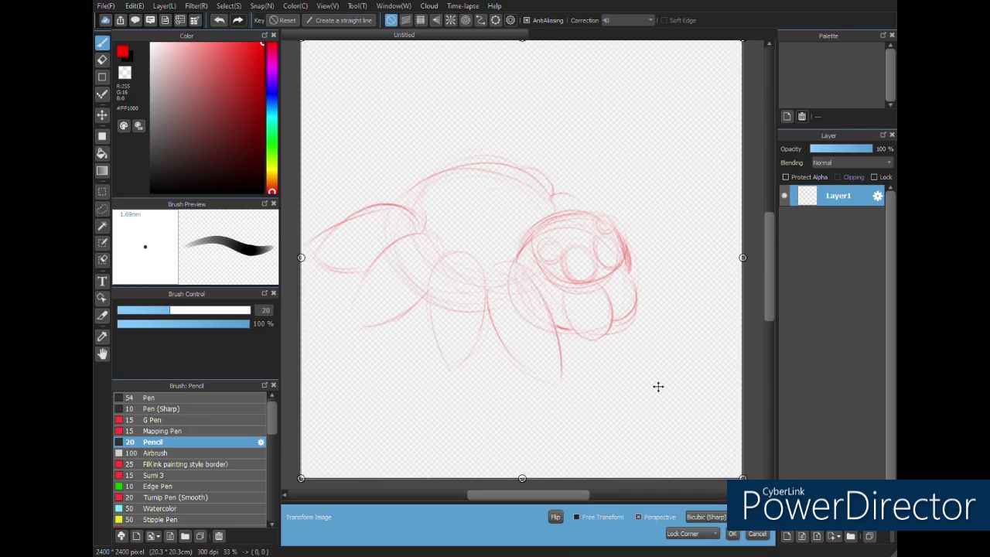
{"action": "mouse_move", "coordinate": [742, 477]}
{"action": "left_mouse_down"}
{"action": "mouse_move", "coordinate": [701, 418]}
{"action": "mouse_move", "coordinate": [611, 344]}
{"action": "left_mouse_up"}
{"action": "mouse_move", "coordinate": [498, 236]}
{"action": "left_mouse_down"}
{"action": "mouse_move", "coordinate": [513, 249]}
{"action": "mouse_move", "coordinate": [590, 255]}
{"action": "mouse_move", "coordinate": [588, 234]}
{"action": "left_mouse_up"}
{"action": "left_click", "coordinate": [732, 535]}
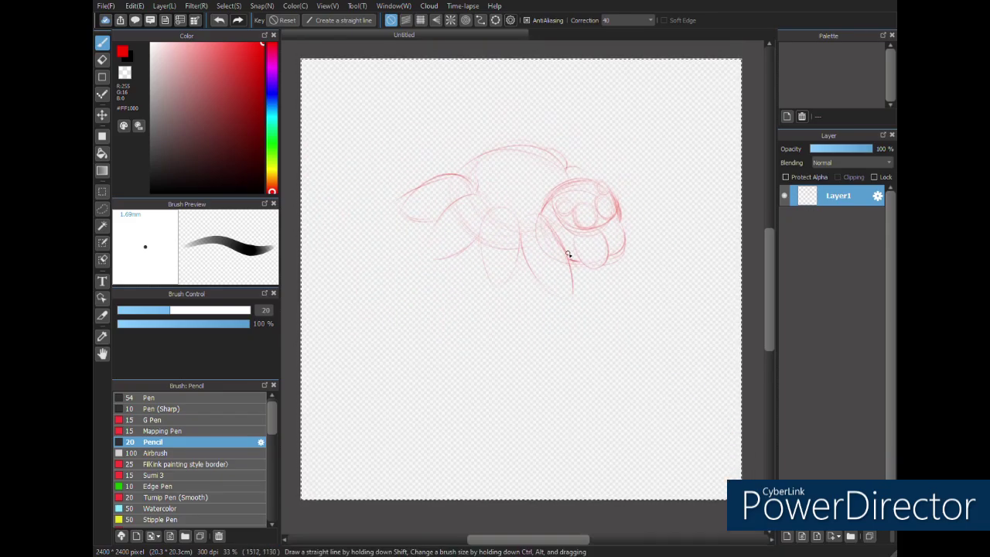
- Redraw the front legs as rounded shapes tucked around the head and redefine the bump behind the face
{"action": "mouse_move", "coordinate": [520, 223]}
{"action": "left_mouse_down"}
{"action": "mouse_move", "coordinate": [530, 270]}
{"action": "mouse_move", "coordinate": [561, 279]}
{"action": "left_mouse_up"}
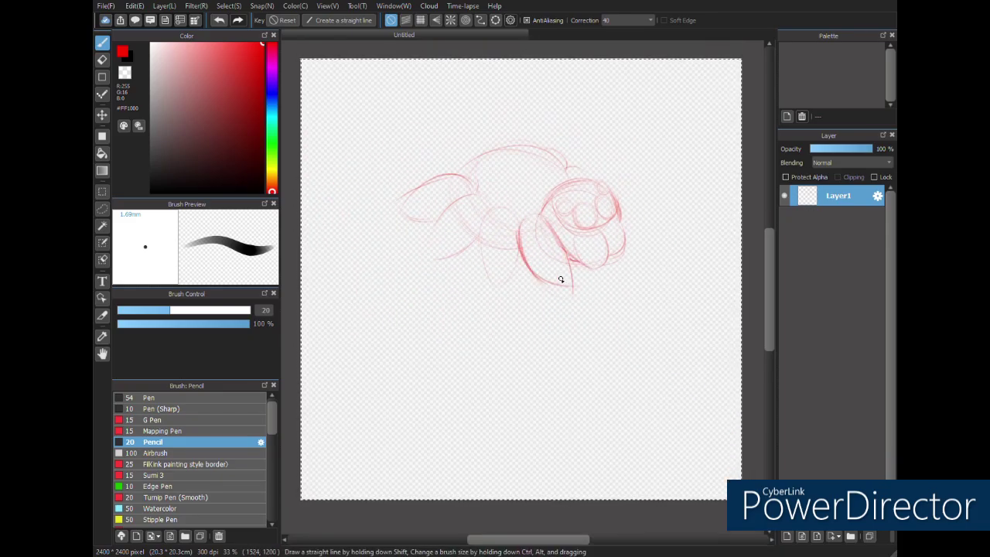
{"action": "left_click_drag", "start_coordinate": [621, 270], "coordinate": [617, 196]}
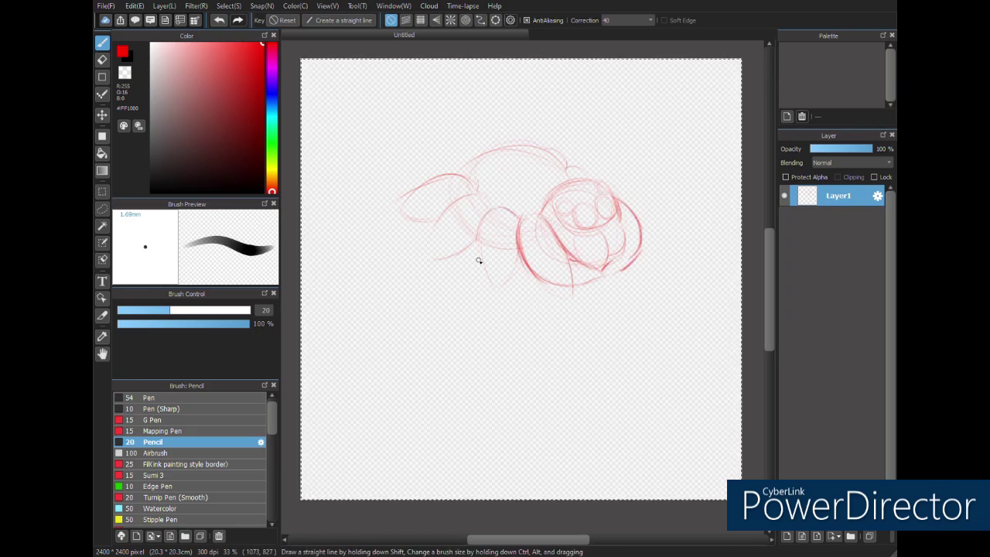
{"action": "mouse_move", "coordinate": [477, 240]}
{"action": "left_mouse_down"}
{"action": "mouse_move", "coordinate": [498, 278]}
{"action": "mouse_move", "coordinate": [530, 279]}
{"action": "left_mouse_up"}
{"action": "left_click_drag", "start_coordinate": [503, 227], "coordinate": [516, 248]}
{"action": "left_click_drag", "start_coordinate": [567, 166], "coordinate": [596, 182]}
- Redraw the rear legs as plump curled shapes and strengthen the arc of the body
{"action": "left_click_drag", "start_coordinate": [489, 211], "coordinate": [414, 231]}
{"action": "mouse_move", "coordinate": [473, 247]}
{"action": "left_mouse_down"}
{"action": "mouse_move", "coordinate": [444, 259]}
{"action": "mouse_move", "coordinate": [404, 222]}
{"action": "left_mouse_up"}
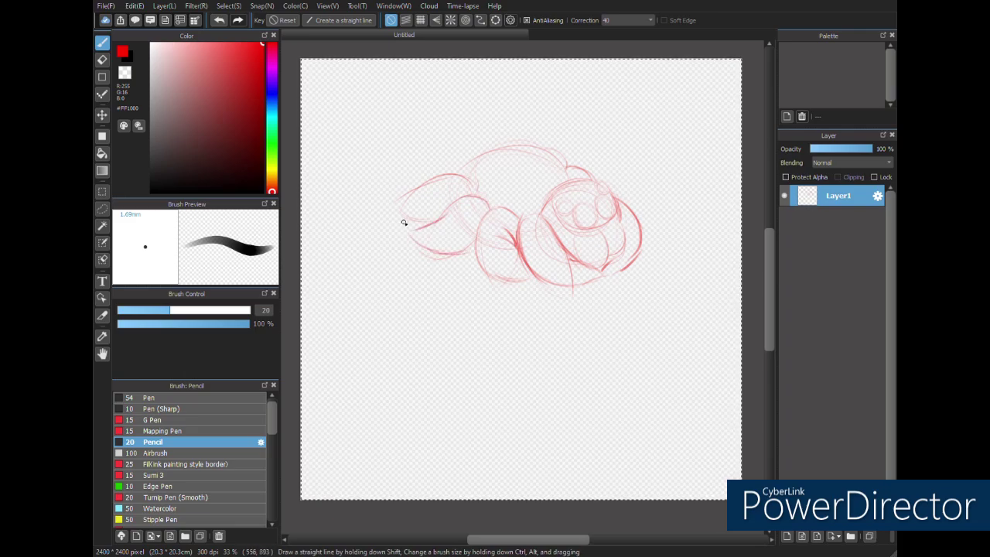
{"action": "mouse_move", "coordinate": [473, 190]}
{"action": "left_mouse_down"}
{"action": "mouse_move", "coordinate": [412, 217]}
{"action": "mouse_move", "coordinate": [430, 246]}
{"action": "left_mouse_up"}
{"action": "left_click_drag", "start_coordinate": [490, 208], "coordinate": [475, 255]}
{"action": "mouse_move", "coordinate": [458, 175]}
{"action": "left_mouse_down"}
{"action": "mouse_move", "coordinate": [507, 144]}
{"action": "mouse_move", "coordinate": [568, 183]}
{"action": "left_mouse_up"}
- Sketch a wide oval mushroom cap beneath the creature and a short rounded stem below the cap
{"action": "left_click_drag", "start_coordinate": [355, 247], "coordinate": [347, 265]}
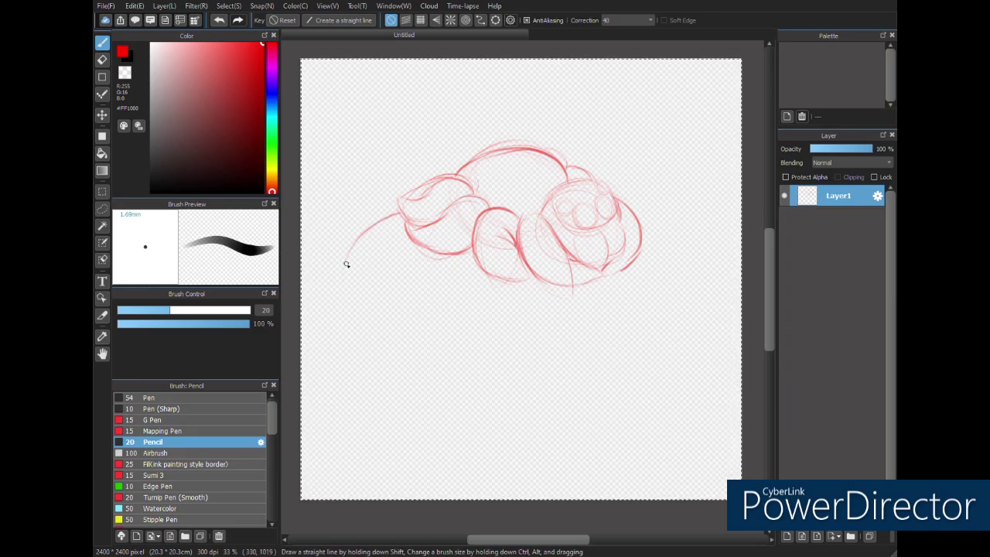
{"action": "left_click_drag", "start_coordinate": [642, 247], "coordinate": [683, 316]}
{"action": "left_click_drag", "start_coordinate": [666, 272], "coordinate": [680, 333]}
{"action": "mouse_move", "coordinate": [346, 286]}
{"action": "left_mouse_down"}
{"action": "mouse_move", "coordinate": [410, 340]}
{"action": "mouse_move", "coordinate": [567, 367]}
{"action": "left_mouse_up"}
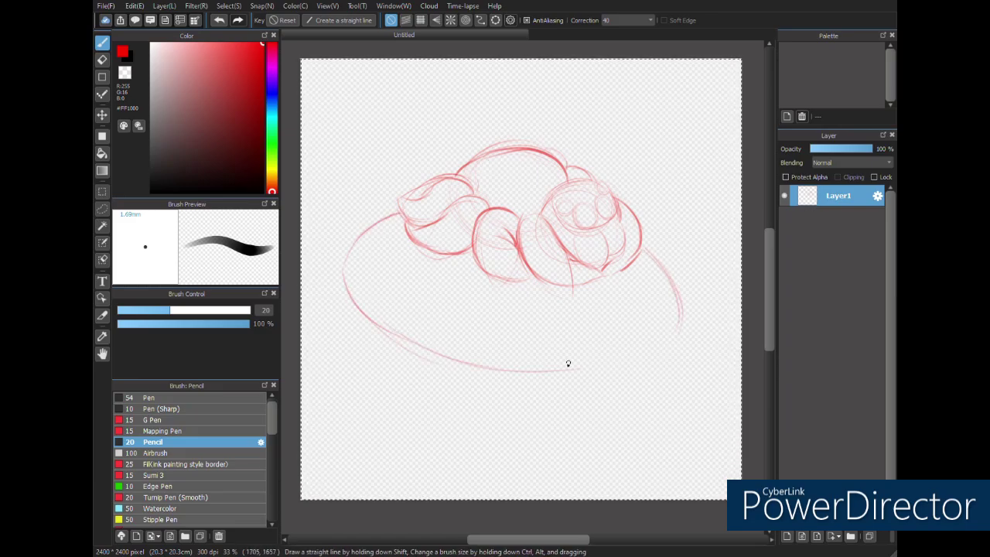
{"action": "left_click_drag", "start_coordinate": [687, 330], "coordinate": [506, 377]}
{"action": "left_click_drag", "start_coordinate": [592, 370], "coordinate": [679, 335]}
{"action": "mouse_move", "coordinate": [377, 326]}
{"action": "left_mouse_down"}
{"action": "mouse_move", "coordinate": [443, 364]}
{"action": "mouse_move", "coordinate": [509, 427]}
{"action": "mouse_move", "coordinate": [562, 381]}
{"action": "left_mouse_up"}
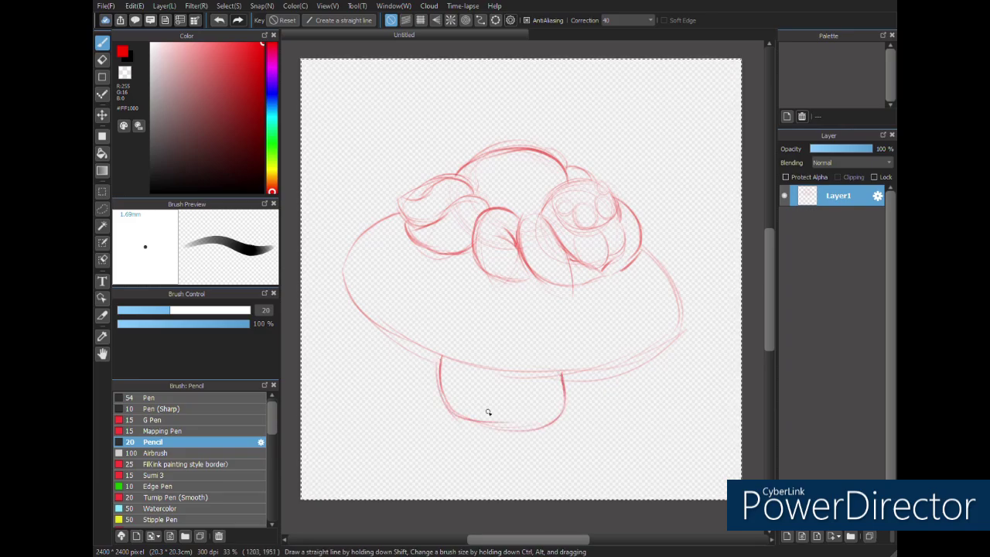
{"action": "left_click_drag", "start_coordinate": [480, 427], "coordinate": [565, 383]}
- Divide the mushroom cap into rounded lobes with curved lines running down to its lower edge
{"action": "left_click_drag", "start_coordinate": [417, 341], "coordinate": [386, 280]}
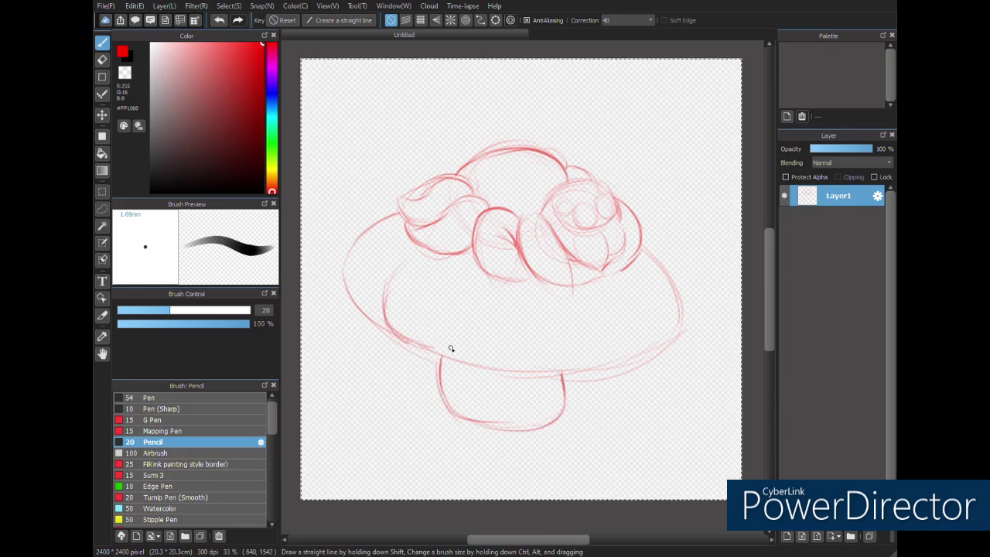
{"action": "left_click_drag", "start_coordinate": [440, 360], "coordinate": [453, 288]}
{"action": "mouse_move", "coordinate": [566, 312]}
{"action": "left_mouse_down"}
{"action": "mouse_move", "coordinate": [517, 369]}
{"action": "mouse_move", "coordinate": [608, 373]}
{"action": "mouse_move", "coordinate": [631, 308]}
{"action": "left_mouse_up"}
{"action": "left_click_drag", "start_coordinate": [630, 353], "coordinate": [680, 322]}
{"action": "mouse_move", "coordinate": [654, 255]}
{"action": "left_mouse_down"}
{"action": "mouse_move", "coordinate": [681, 305]}
{"action": "mouse_move", "coordinate": [633, 349]}
{"action": "left_mouse_up"}
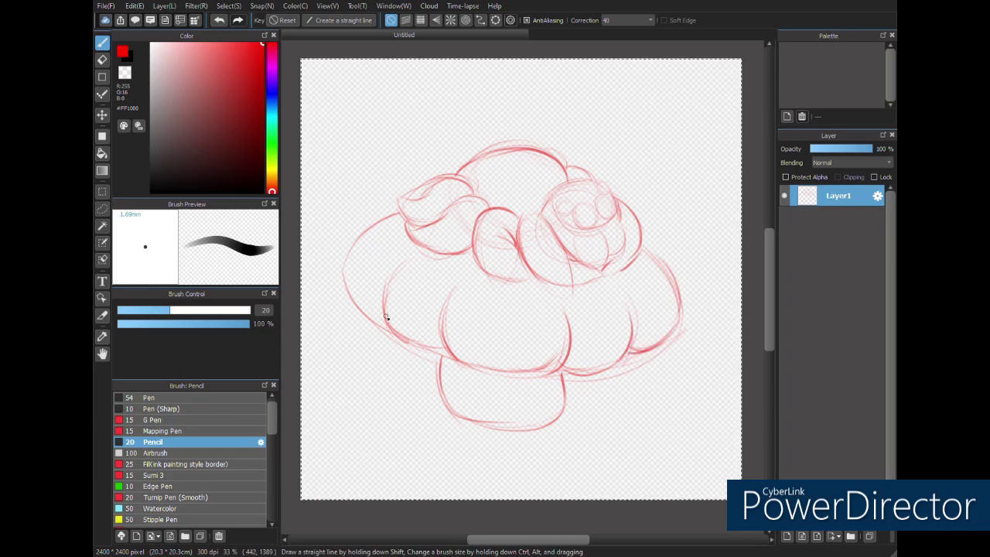
- Darken the cap's lobe outlines, add small folds along its underside and strengthen the stem's outline
{"action": "left_click_drag", "start_coordinate": [387, 317], "coordinate": [347, 250]}
{"action": "left_click_drag", "start_coordinate": [387, 281], "coordinate": [448, 341]}
{"action": "mouse_move", "coordinate": [453, 288]}
{"action": "left_mouse_down"}
{"action": "mouse_move", "coordinate": [511, 378]}
{"action": "mouse_move", "coordinate": [565, 307]}
{"action": "left_mouse_up"}
{"action": "mouse_move", "coordinate": [562, 372]}
{"action": "left_mouse_down"}
{"action": "mouse_move", "coordinate": [626, 345]}
{"action": "mouse_move", "coordinate": [631, 302]}
{"action": "left_mouse_up"}
{"action": "left_click_drag", "start_coordinate": [629, 351], "coordinate": [680, 299]}
{"action": "left_click_drag", "start_coordinate": [638, 248], "coordinate": [680, 298]}
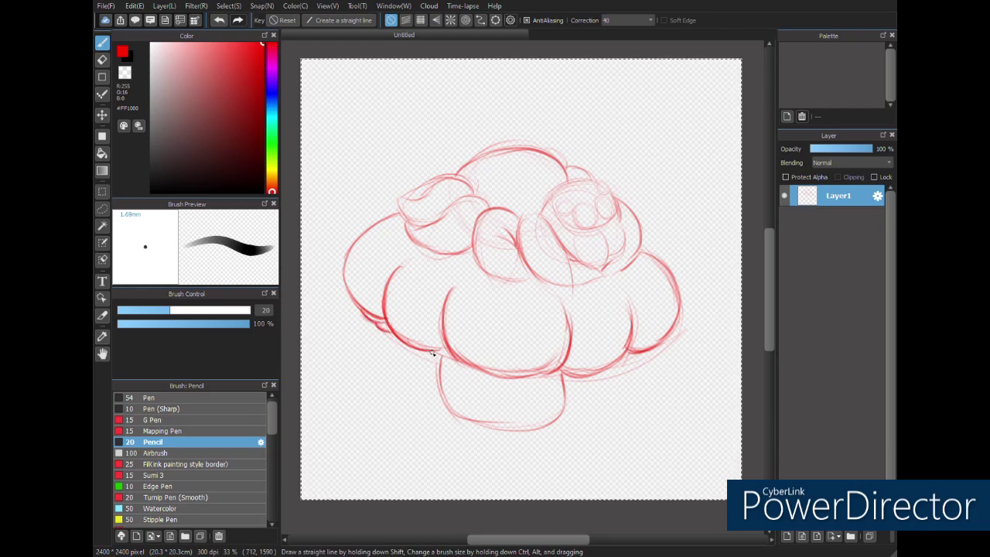
{"action": "left_click_drag", "start_coordinate": [458, 354], "coordinate": [572, 375]}
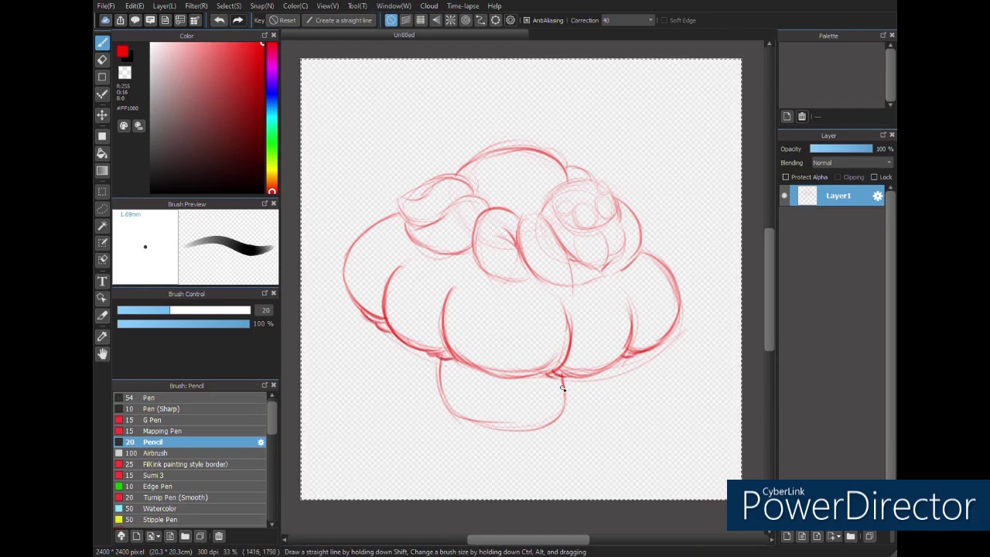
{"action": "mouse_move", "coordinate": [438, 359]}
{"action": "left_mouse_down"}
{"action": "mouse_move", "coordinate": [438, 414]}
{"action": "mouse_move", "coordinate": [524, 433]}
{"action": "left_mouse_up"}
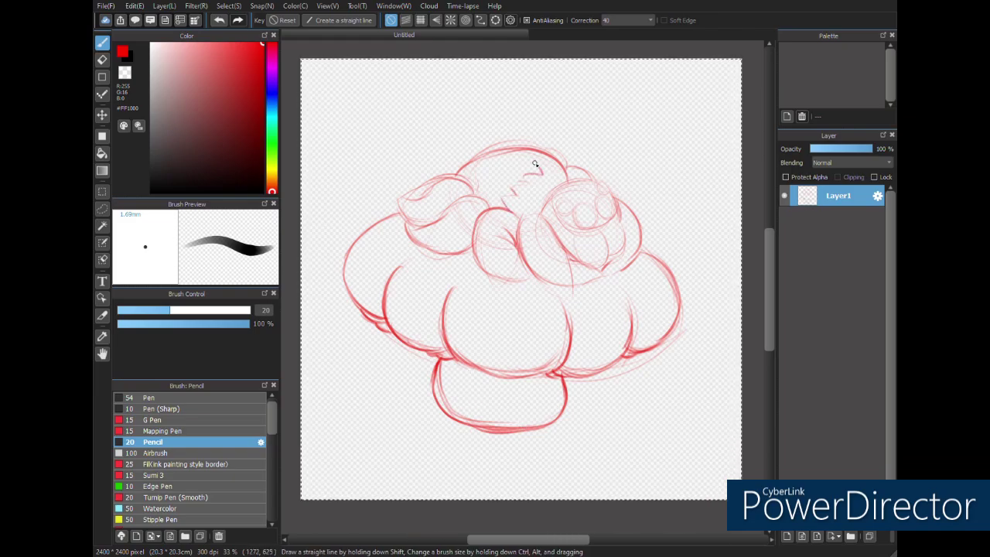
- Add jagged fur strokes over the creature's body, legs, mouthparts and head bump
{"action": "left_click_drag", "start_coordinate": [508, 157], "coordinate": [480, 155]}
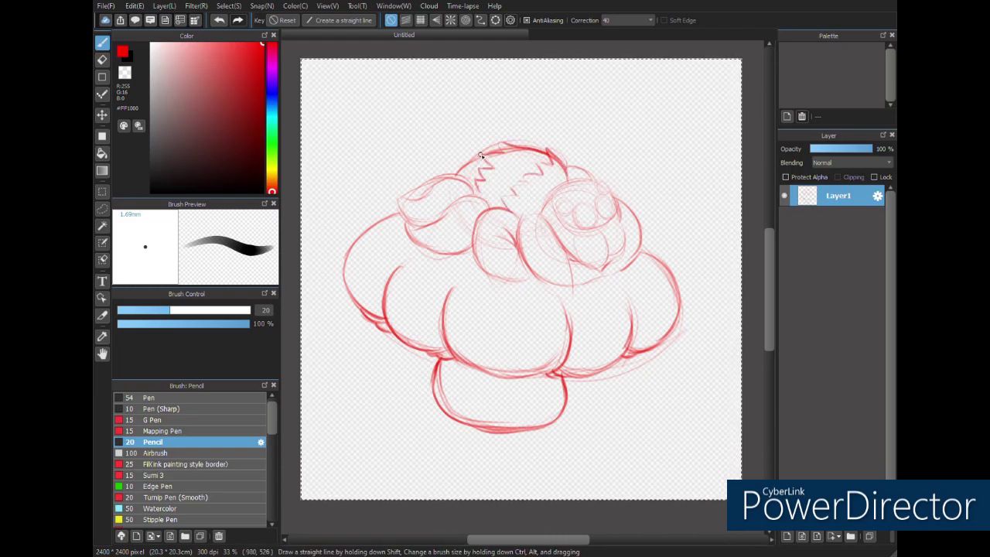
{"action": "left_click_drag", "start_coordinate": [475, 197], "coordinate": [448, 213]}
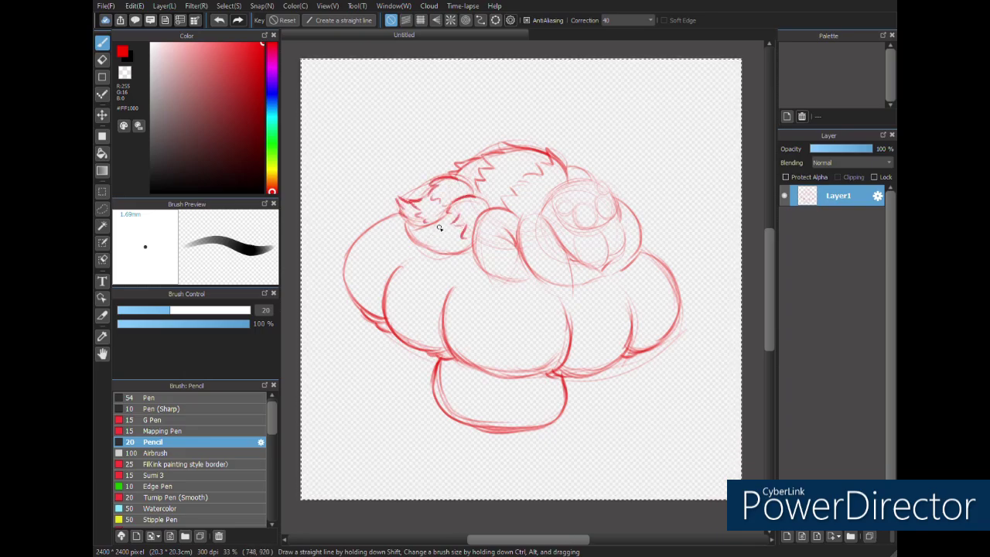
{"action": "mouse_move", "coordinate": [447, 242]}
{"action": "left_mouse_down"}
{"action": "mouse_move", "coordinate": [472, 243]}
{"action": "mouse_move", "coordinate": [462, 253]}
{"action": "mouse_move", "coordinate": [510, 214]}
{"action": "mouse_move", "coordinate": [488, 239]}
{"action": "mouse_move", "coordinate": [516, 246]}
{"action": "mouse_move", "coordinate": [503, 262]}
{"action": "left_mouse_up"}
{"action": "mouse_move", "coordinate": [537, 212]}
{"action": "left_mouse_down"}
{"action": "mouse_move", "coordinate": [523, 254]}
{"action": "mouse_move", "coordinate": [540, 267]}
{"action": "left_mouse_up"}
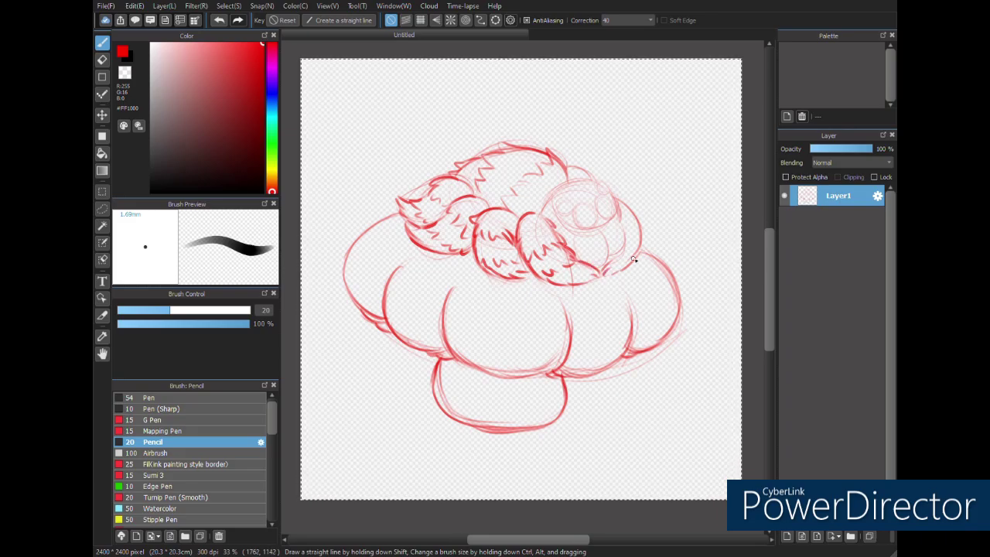
{"action": "left_click_drag", "start_coordinate": [623, 204], "coordinate": [622, 267]}
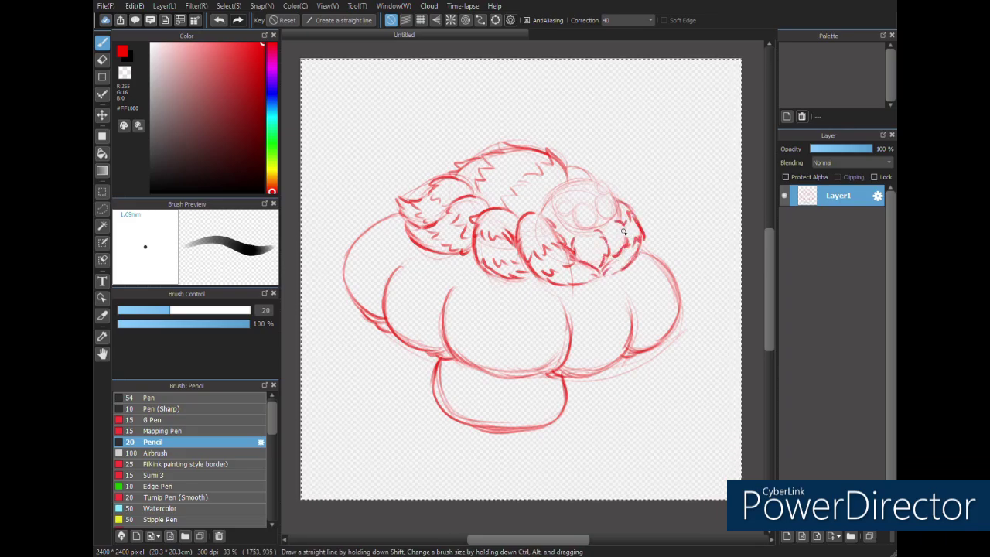
{"action": "left_click_drag", "start_coordinate": [611, 243], "coordinate": [614, 241]}
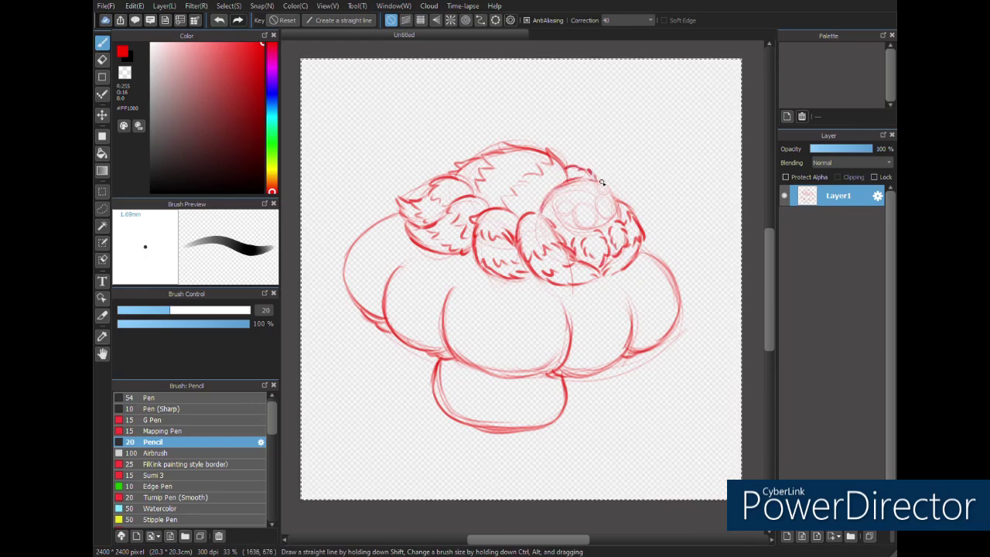
- Outline the small eye at the upper right edge of the face and add lashes and short curves around it
{"action": "scroll", "coordinate": [595, 227], "scroll_direction": "down", "scroll_amount": 3}
{"action": "scroll", "coordinate": [594, 226], "scroll_direction": "up", "scroll_amount": 7}
{"action": "left_click_drag", "start_coordinate": [767, 261], "coordinate": [766, 245]}
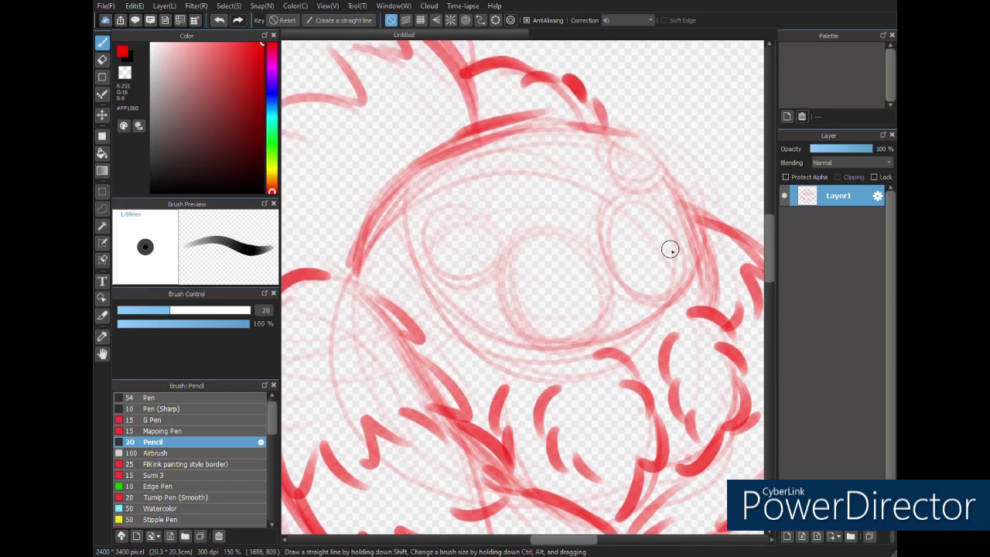
{"action": "mouse_move", "coordinate": [623, 146]}
{"action": "left_mouse_down"}
{"action": "mouse_move", "coordinate": [629, 104]}
{"action": "mouse_move", "coordinate": [647, 178]}
{"action": "mouse_move", "coordinate": [607, 158]}
{"action": "mouse_move", "coordinate": [614, 143]}
{"action": "left_mouse_up"}
{"action": "left_click_drag", "start_coordinate": [667, 171], "coordinate": [664, 193]}
{"action": "mouse_move", "coordinate": [618, 140]}
{"action": "left_mouse_down"}
{"action": "mouse_move", "coordinate": [598, 160]}
{"action": "mouse_move", "coordinate": [651, 122]}
{"action": "left_mouse_up"}
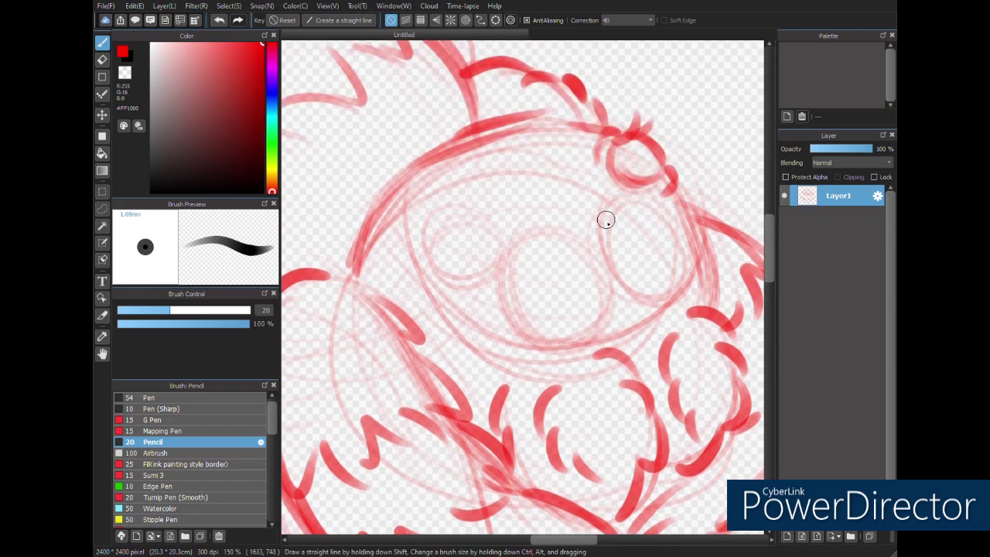
- Outline the leftmost eye, redraw its lashes toward the outer corner and add short curved marks around it
{"action": "mouse_move", "coordinate": [447, 209]}
{"action": "left_mouse_down"}
{"action": "mouse_move", "coordinate": [491, 237]}
{"action": "mouse_move", "coordinate": [464, 221]}
{"action": "mouse_move", "coordinate": [471, 209]}
{"action": "mouse_move", "coordinate": [501, 221]}
{"action": "mouse_move", "coordinate": [420, 260]}
{"action": "mouse_move", "coordinate": [464, 291]}
{"action": "left_mouse_up"}
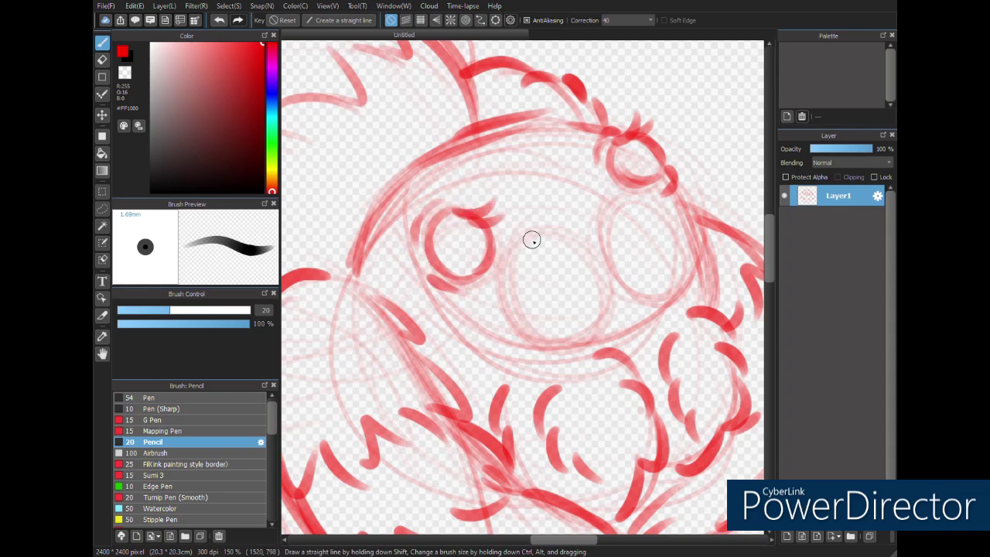
{"action": "key", "text": "ctrl+z"}
{"action": "key", "text": "ctrl+z"}
{"action": "mouse_move", "coordinate": [464, 220]}
{"action": "left_mouse_down"}
{"action": "mouse_move", "coordinate": [428, 195]}
{"action": "mouse_move", "coordinate": [418, 203]}
{"action": "left_mouse_up"}
{"action": "left_click_drag", "start_coordinate": [466, 200], "coordinate": [497, 224]}
{"action": "mouse_move", "coordinate": [416, 247]}
{"action": "left_mouse_down"}
{"action": "mouse_move", "coordinate": [435, 281]}
{"action": "mouse_move", "coordinate": [457, 292]}
{"action": "left_mouse_up"}
{"action": "left_click_drag", "start_coordinate": [465, 294], "coordinate": [486, 289]}
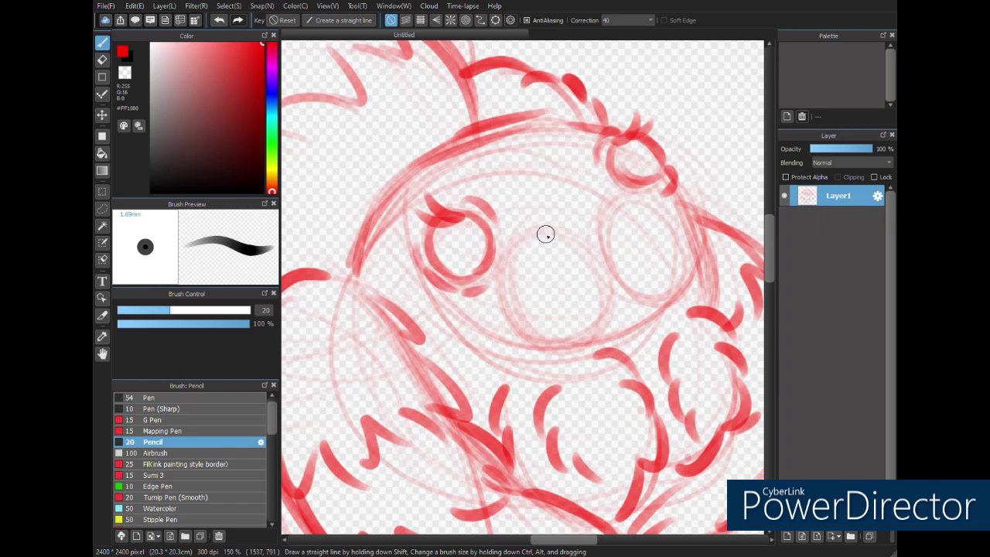
- Outline the large central eye and the large right eye with firm strokes and add lashes above them
{"action": "left_click_drag", "start_coordinate": [510, 187], "coordinate": [537, 232]}
{"action": "left_click_drag", "start_coordinate": [625, 203], "coordinate": [641, 151]}
{"action": "mouse_move", "coordinate": [540, 232]}
{"action": "left_mouse_down"}
{"action": "mouse_move", "coordinate": [594, 251]}
{"action": "mouse_move", "coordinate": [579, 310]}
{"action": "mouse_move", "coordinate": [503, 276]}
{"action": "mouse_move", "coordinate": [572, 336]}
{"action": "mouse_move", "coordinate": [602, 315]}
{"action": "left_mouse_up"}
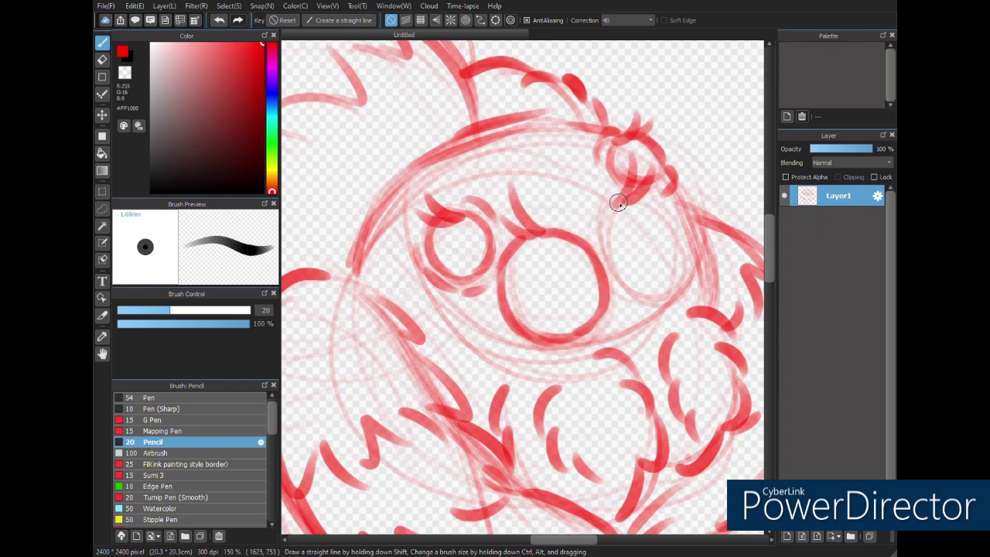
{"action": "mouse_move", "coordinate": [618, 203]}
{"action": "left_mouse_down"}
{"action": "mouse_move", "coordinate": [636, 283]}
{"action": "mouse_move", "coordinate": [674, 294]}
{"action": "left_mouse_up"}
{"action": "mouse_move", "coordinate": [674, 232]}
{"action": "left_mouse_down"}
{"action": "mouse_move", "coordinate": [643, 204]}
{"action": "mouse_move", "coordinate": [671, 298]}
{"action": "left_mouse_up"}
- Draw highlights and inner rings inside the four lashed eyes
{"action": "left_click_drag", "start_coordinate": [631, 223], "coordinate": [658, 251]}
{"action": "left_click_drag", "start_coordinate": [634, 217], "coordinate": [660, 240]}
{"action": "left_click_drag", "start_coordinate": [553, 253], "coordinate": [578, 287]}
{"action": "left_click_drag", "start_coordinate": [555, 249], "coordinate": [578, 287]}
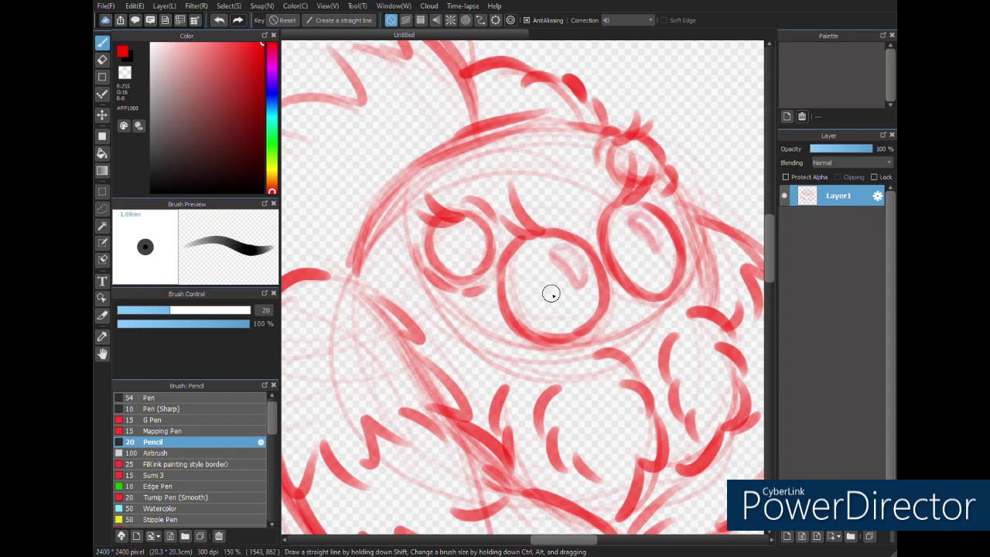
{"action": "mouse_move", "coordinate": [534, 244]}
{"action": "left_mouse_down"}
{"action": "mouse_move", "coordinate": [568, 312]}
{"action": "mouse_move", "coordinate": [593, 298]}
{"action": "mouse_move", "coordinate": [620, 247]}
{"action": "mouse_move", "coordinate": [674, 238]}
{"action": "left_mouse_up"}
{"action": "left_click_drag", "start_coordinate": [449, 227], "coordinate": [486, 251]}
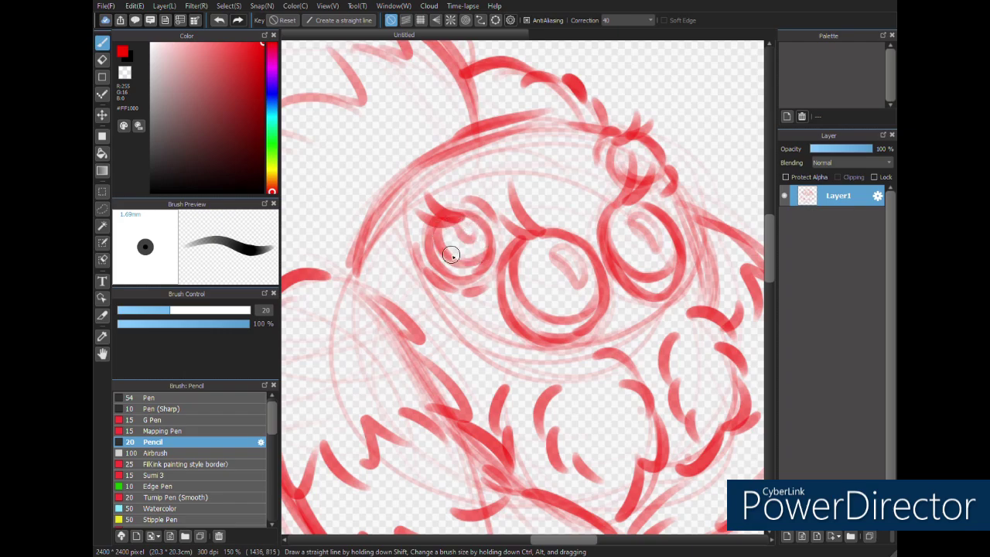
{"action": "mouse_move", "coordinate": [626, 146]}
{"action": "left_mouse_down"}
{"action": "mouse_move", "coordinate": [654, 170]}
{"action": "mouse_move", "coordinate": [659, 155]}
{"action": "left_mouse_up"}
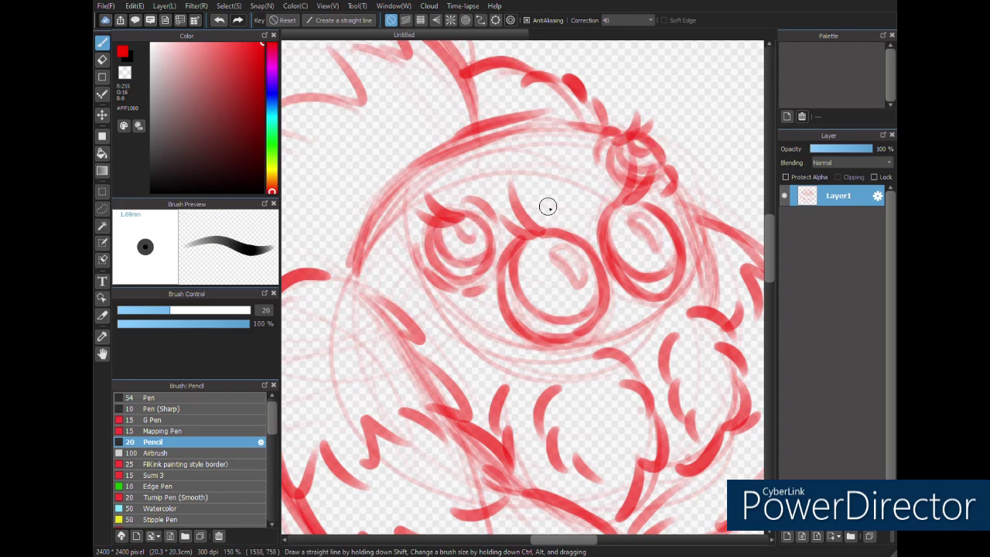
- Add two tiny round eyes above the large pair and short curved marks beneath the large eyes
{"action": "mouse_move", "coordinate": [548, 201]}
{"action": "left_mouse_down"}
{"action": "mouse_move", "coordinate": [555, 210]}
{"action": "mouse_move", "coordinate": [595, 191]}
{"action": "mouse_move", "coordinate": [548, 198]}
{"action": "left_mouse_up"}
{"action": "left_click_drag", "start_coordinate": [489, 311], "coordinate": [507, 341]}
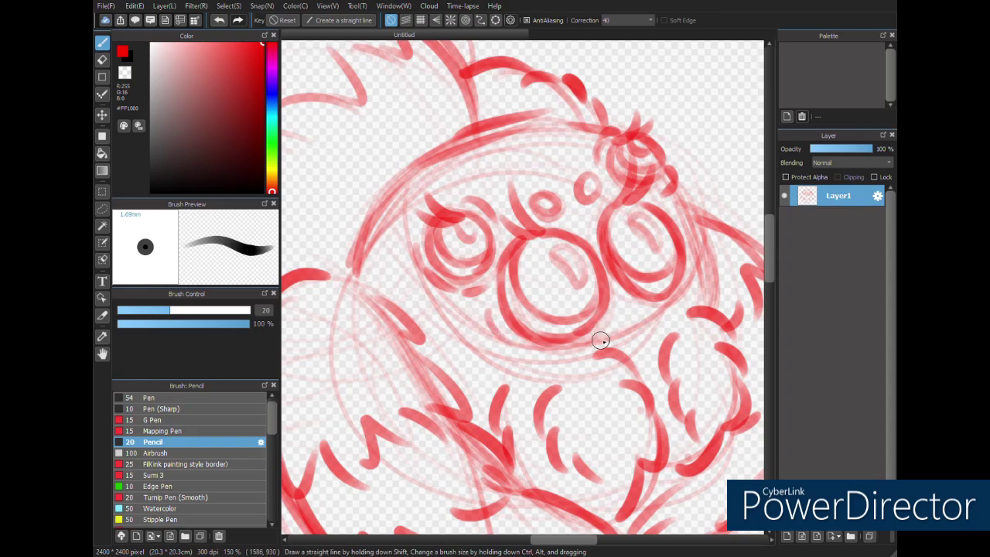
{"action": "mouse_move", "coordinate": [687, 281]}
{"action": "left_mouse_down"}
{"action": "mouse_move", "coordinate": [690, 232]}
{"action": "mouse_move", "coordinate": [687, 283]}
{"action": "left_mouse_up"}
{"action": "left_click_drag", "start_coordinate": [491, 316], "coordinate": [517, 346]}
- Draw wavy drip patterns and small oval spots on the two leftmost lobes of the mushroom cap
{"action": "scroll", "coordinate": [578, 262], "scroll_direction": "down", "scroll_amount": 2}
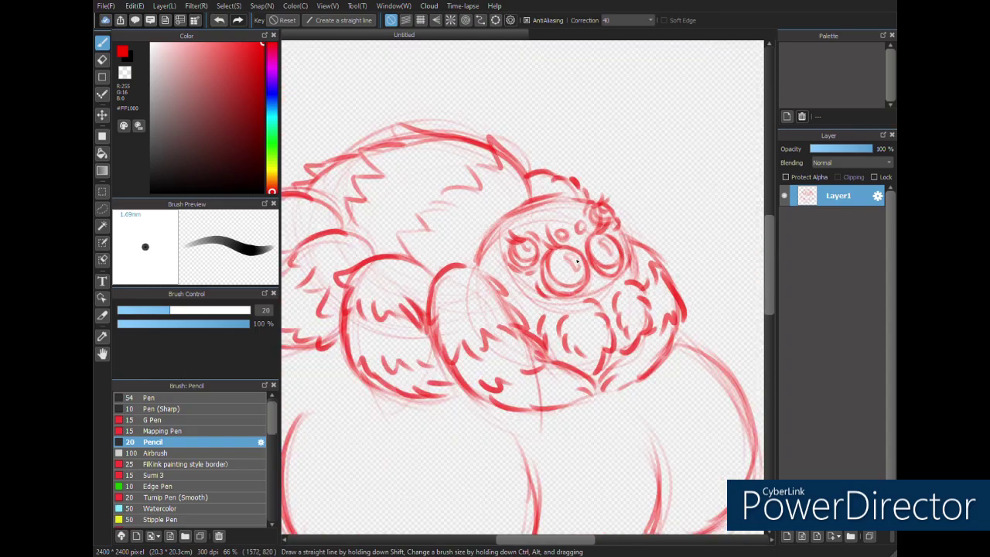
{"action": "scroll", "coordinate": [576, 261], "scroll_direction": "down", "scroll_amount": 2}
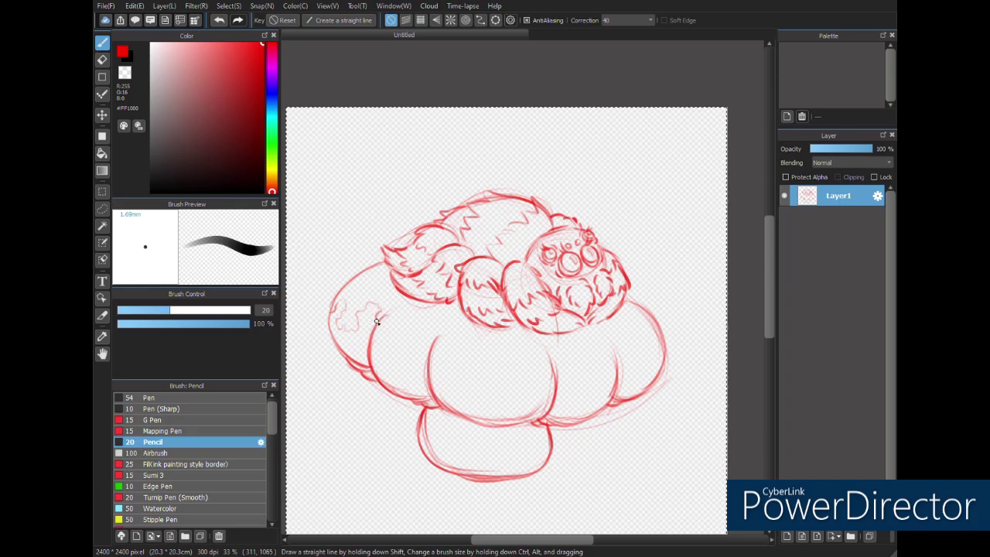
{"action": "left_click_drag", "start_coordinate": [379, 333], "coordinate": [375, 354]}
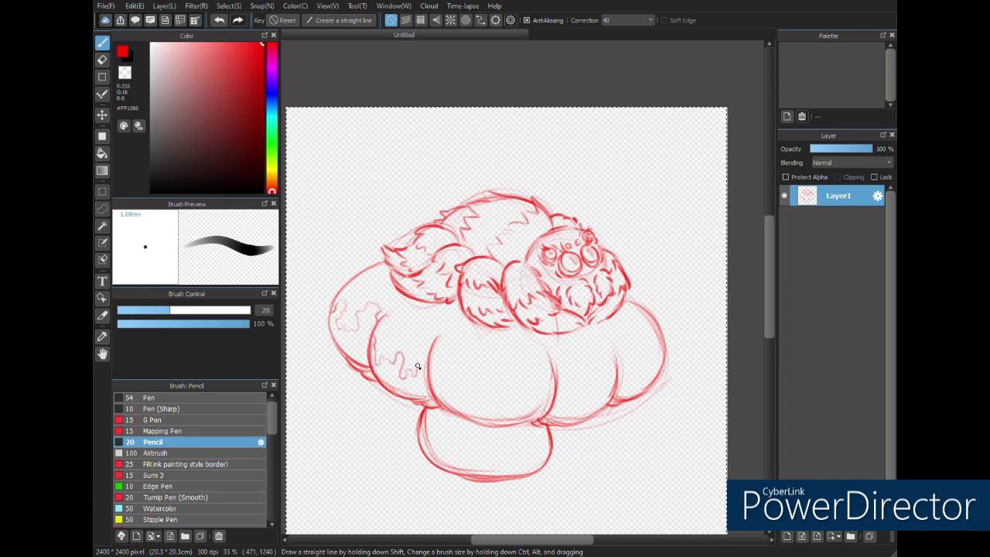
{"action": "mouse_move", "coordinate": [391, 330]}
{"action": "left_mouse_down"}
{"action": "mouse_move", "coordinate": [385, 347]}
{"action": "mouse_move", "coordinate": [392, 331]}
{"action": "left_mouse_up"}
{"action": "left_click_drag", "start_coordinate": [413, 337], "coordinate": [415, 348]}
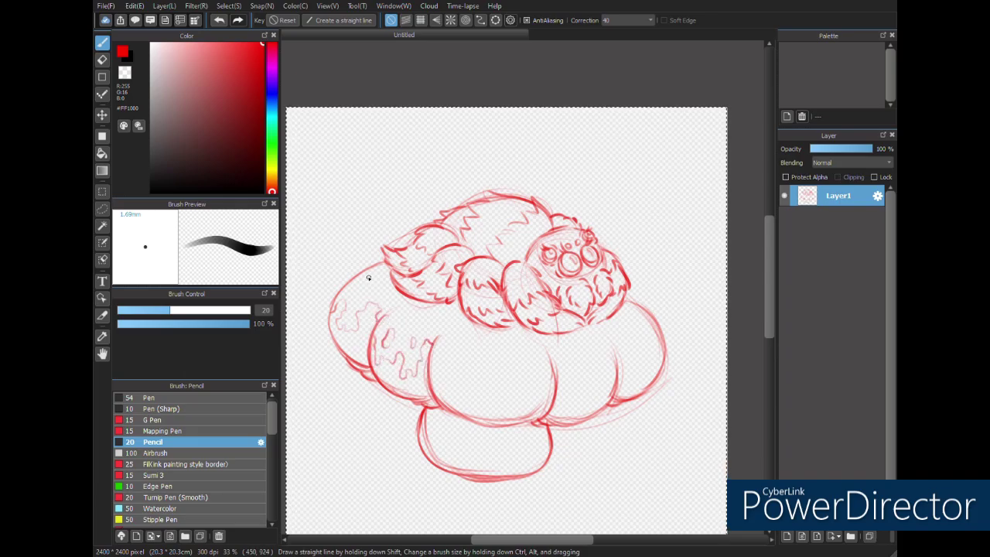
- Draw wavy drip patterns across the central and right lobes of the mushroom cap and a small spot on the leftmost lobe
{"action": "left_click_drag", "start_coordinate": [349, 317], "coordinate": [353, 318]}
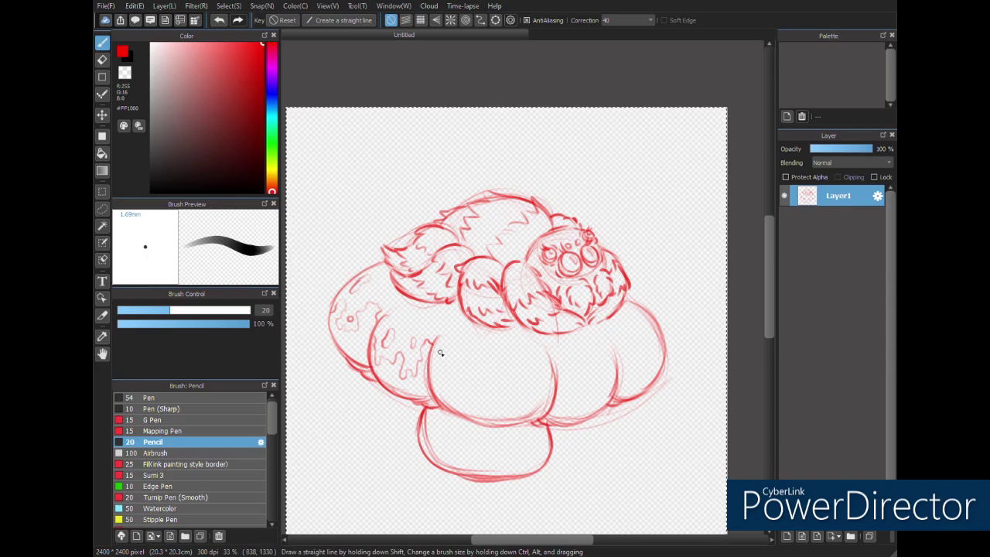
{"action": "left_click_drag", "start_coordinate": [439, 356], "coordinate": [438, 375]}
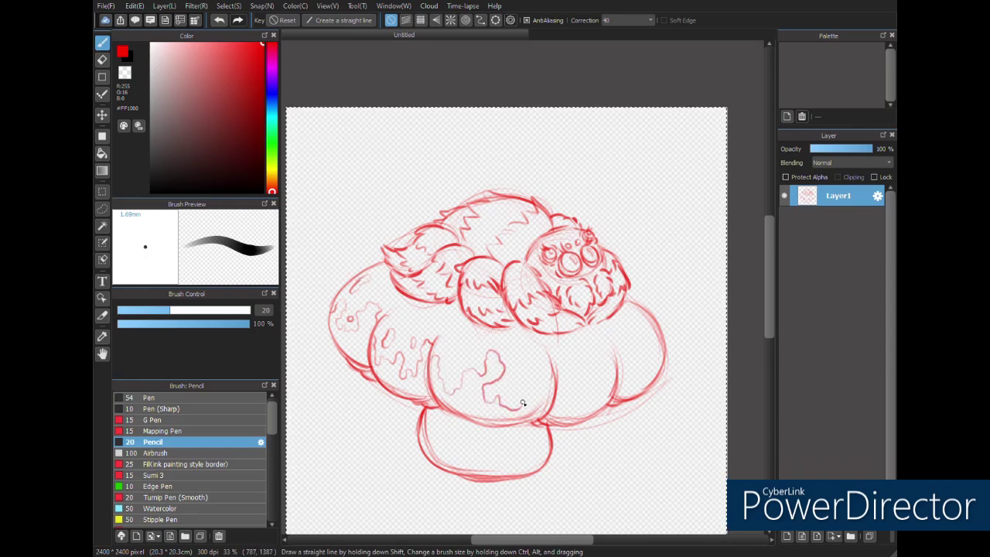
{"action": "left_click_drag", "start_coordinate": [509, 390], "coordinate": [514, 403]}
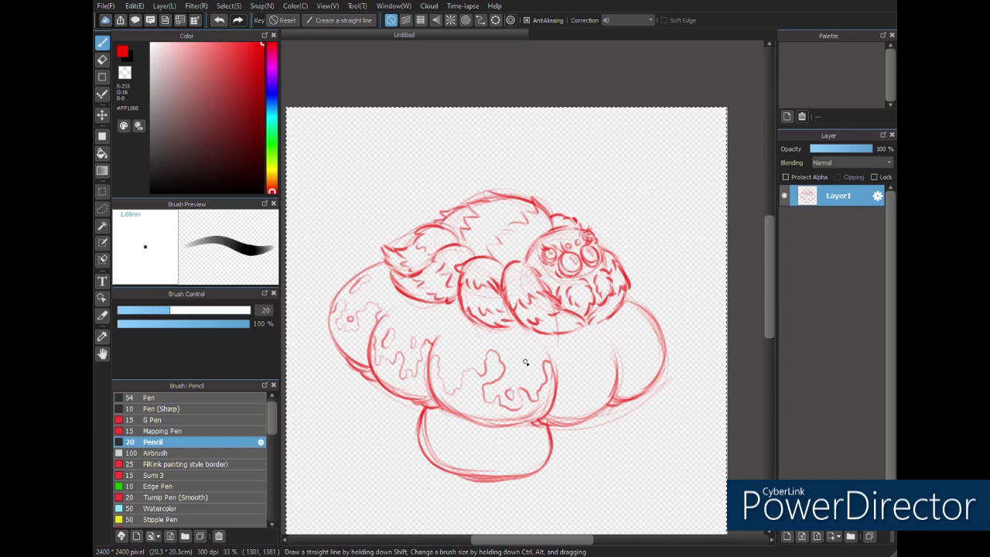
{"action": "left_click_drag", "start_coordinate": [457, 344], "coordinate": [452, 371]}
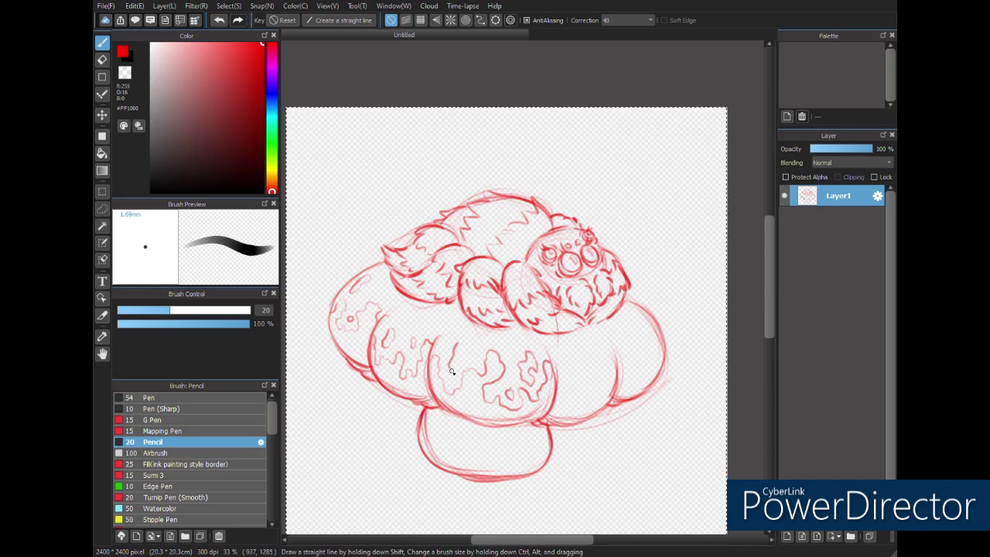
{"action": "left_click_drag", "start_coordinate": [556, 376], "coordinate": [560, 400]}
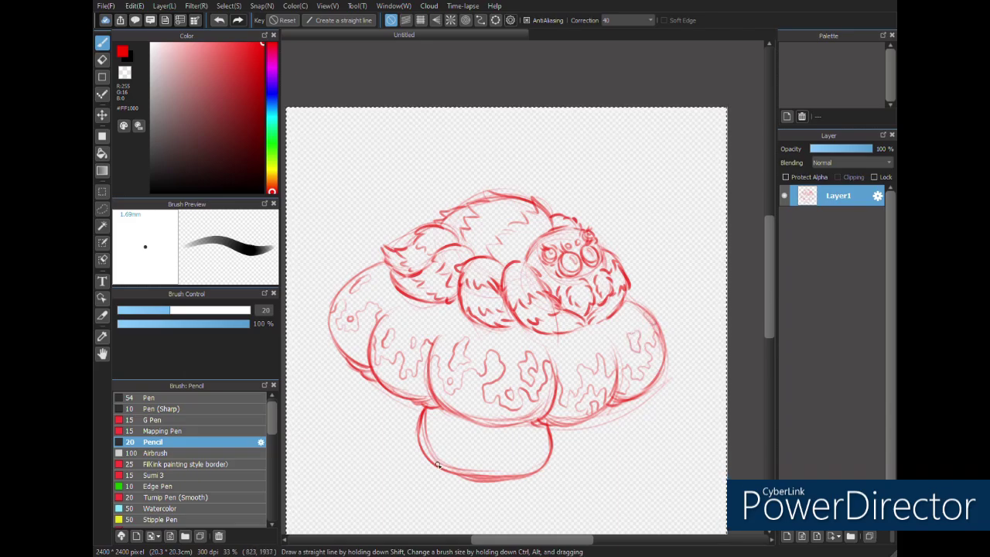
- Reinforce the stem's base, add short vertical marks on the stem and sketch curved grass tufts around it
{"action": "left_click_drag", "start_coordinate": [449, 470], "coordinate": [508, 479]}
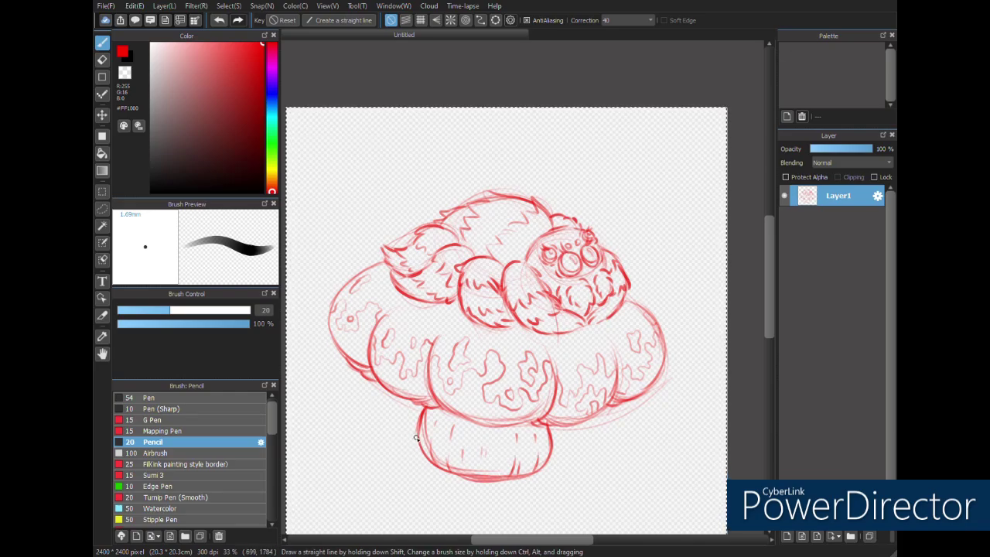
{"action": "mouse_move", "coordinate": [382, 434]}
{"action": "left_mouse_down"}
{"action": "mouse_move", "coordinate": [385, 456]}
{"action": "mouse_move", "coordinate": [404, 471]}
{"action": "left_mouse_up"}
{"action": "left_click_drag", "start_coordinate": [384, 427], "coordinate": [405, 455]}
{"action": "left_click_drag", "start_coordinate": [552, 457], "coordinate": [582, 470]}
{"action": "left_click_drag", "start_coordinate": [582, 470], "coordinate": [598, 477]}
{"action": "left_click_drag", "start_coordinate": [427, 468], "coordinate": [412, 474]}
{"action": "mouse_move", "coordinate": [477, 487]}
{"action": "left_mouse_down"}
{"action": "mouse_move", "coordinate": [500, 466]}
{"action": "mouse_move", "coordinate": [477, 480]}
{"action": "left_mouse_up"}
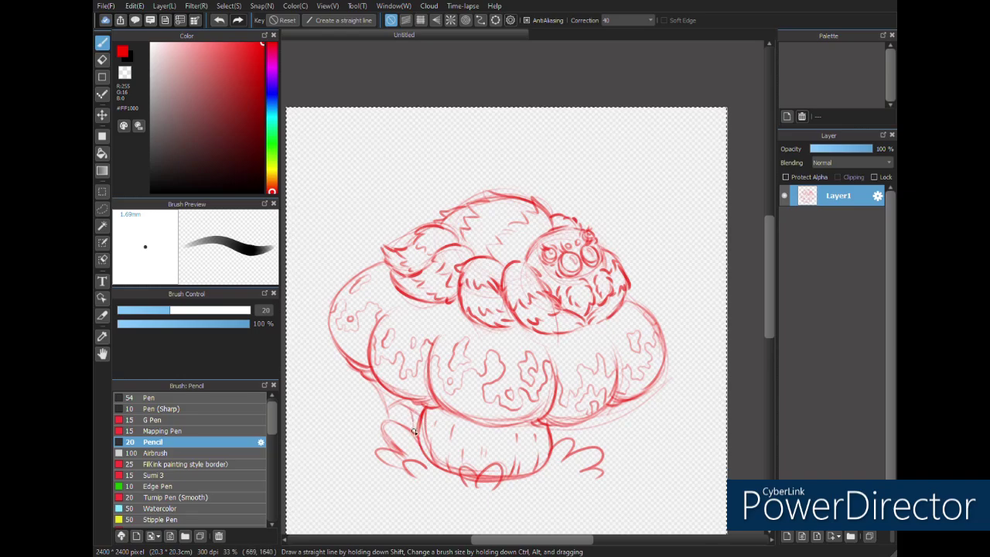
- Sketch web-like strands between the cap's underside and both sides of the stem
{"action": "mouse_move", "coordinate": [404, 407]}
{"action": "left_mouse_down"}
{"action": "mouse_move", "coordinate": [403, 425]}
{"action": "mouse_move", "coordinate": [420, 412]}
{"action": "mouse_move", "coordinate": [386, 405]}
{"action": "mouse_move", "coordinate": [391, 422]}
{"action": "left_mouse_up"}
{"action": "mouse_move", "coordinate": [503, 467]}
{"action": "left_mouse_down"}
{"action": "mouse_move", "coordinate": [538, 434]}
{"action": "mouse_move", "coordinate": [546, 443]}
{"action": "mouse_move", "coordinate": [630, 401]}
{"action": "mouse_move", "coordinate": [573, 427]}
{"action": "left_mouse_up"}
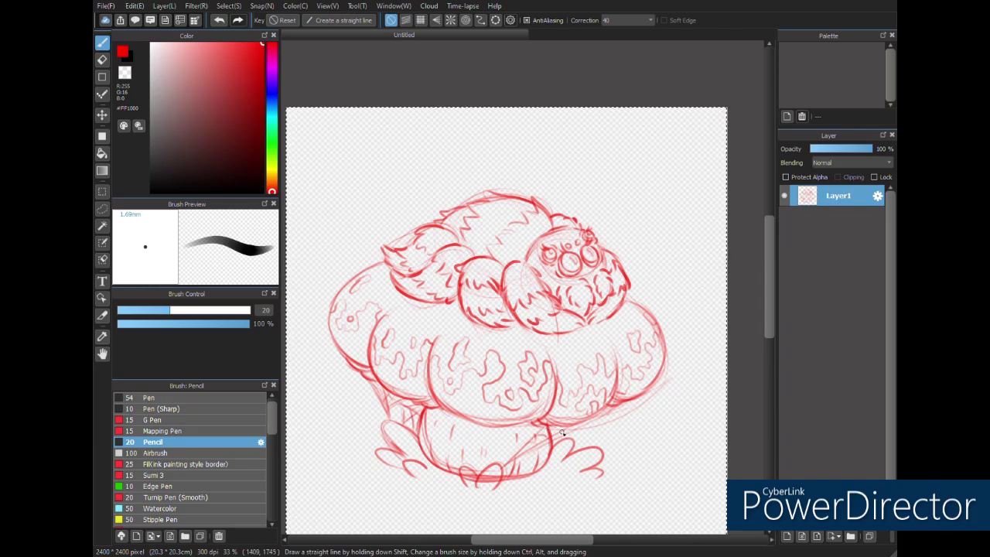
{"action": "mouse_move", "coordinate": [529, 452]}
{"action": "left_mouse_down"}
{"action": "mouse_move", "coordinate": [551, 428]}
{"action": "mouse_move", "coordinate": [527, 427]}
{"action": "mouse_move", "coordinate": [492, 457]}
{"action": "left_mouse_up"}
- Add a new layer above the sketch for inking and lower the sketch layer's opacity
{"action": "left_click", "coordinate": [787, 536]}
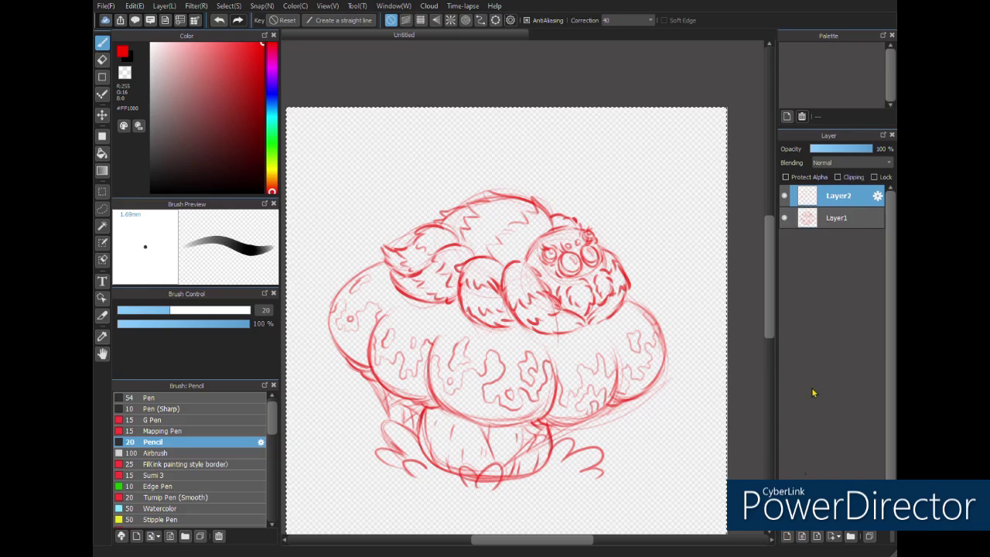
{"action": "left_click", "coordinate": [827, 219]}
{"action": "left_click", "coordinate": [840, 150]}
{"action": "left_click", "coordinate": [813, 197]}
- Choose the dark red colour #350604 and the Pen brush at size 12.9 for the line art
{"action": "left_click_drag", "start_coordinate": [178, 158], "coordinate": [150, 192]}
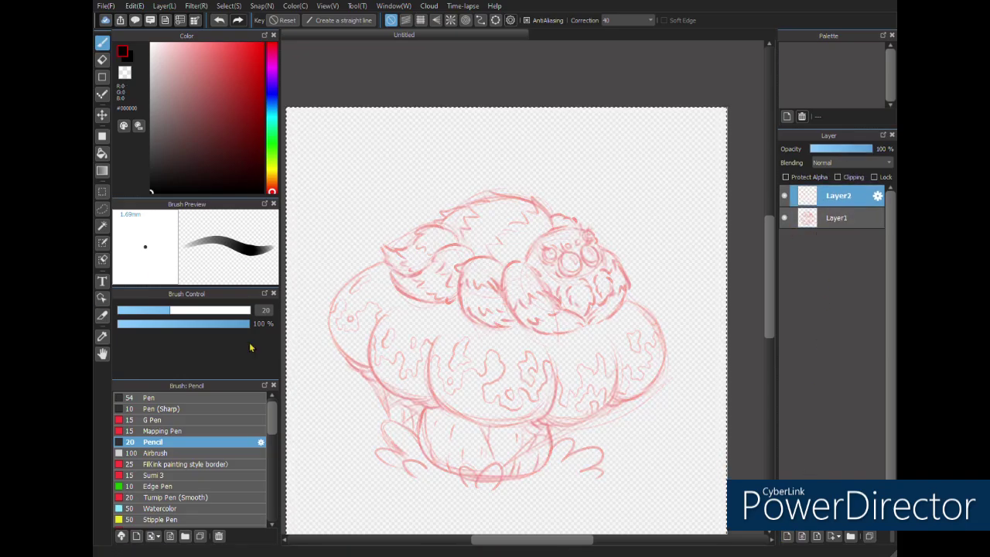
{"action": "left_click_drag", "start_coordinate": [229, 160], "coordinate": [255, 162]}
{"action": "scroll", "coordinate": [450, 186], "scroll_direction": "up", "scroll_amount": 5}
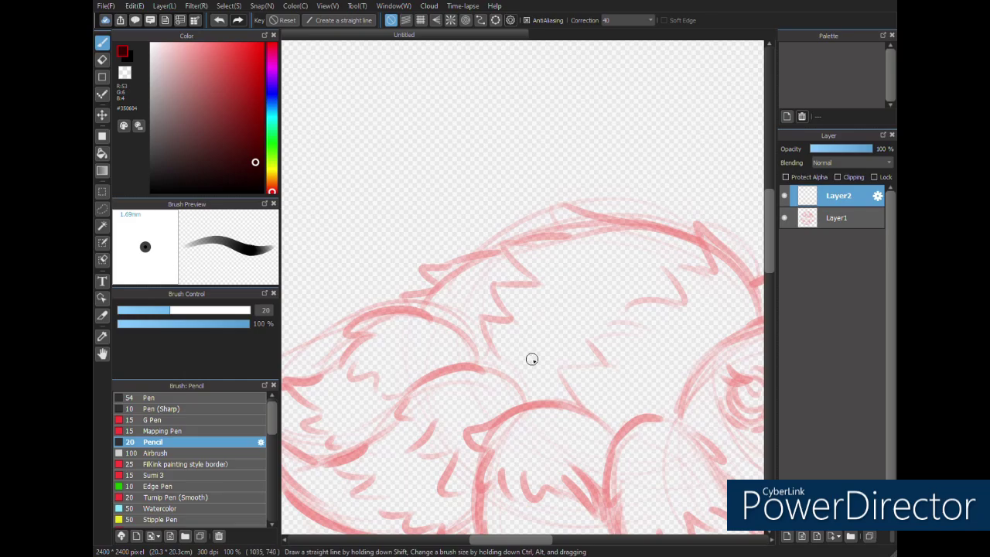
{"action": "left_click", "coordinate": [206, 397]}
{"action": "left_click", "coordinate": [177, 310]}
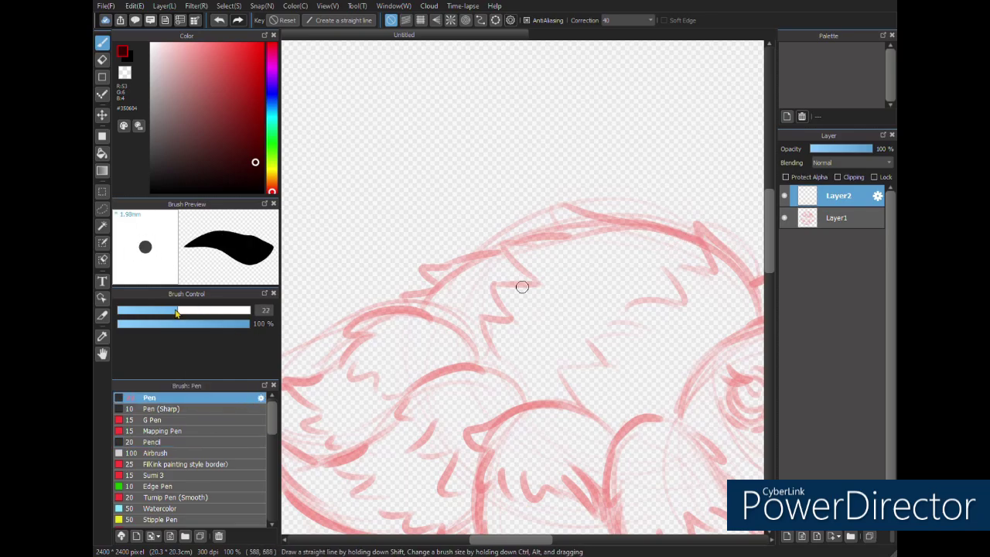
- Try the G Pen on the spider's upper back contour and return to the Pen brush
{"action": "left_click", "coordinate": [200, 418]}
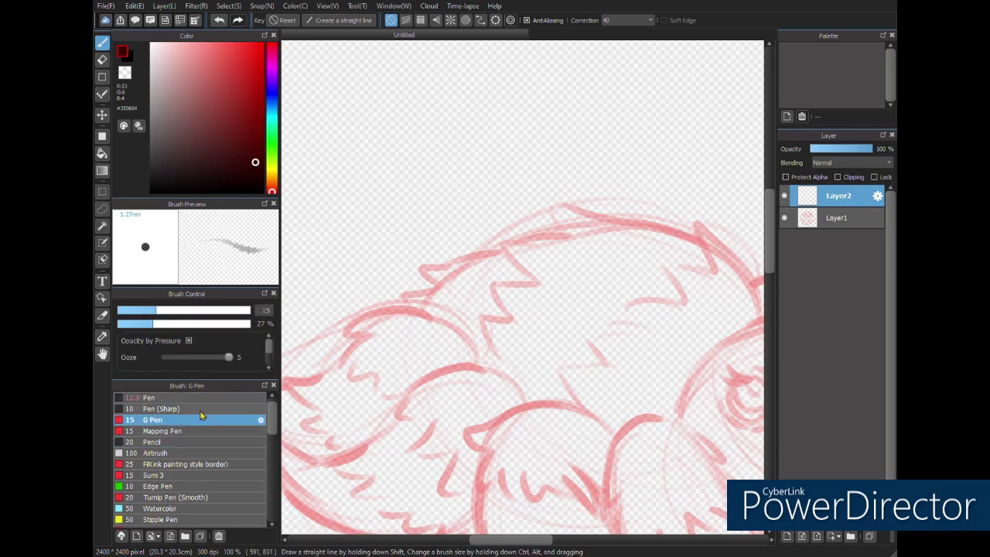
{"action": "mouse_move", "coordinate": [163, 311]}
{"action": "left_mouse_down"}
{"action": "mouse_move", "coordinate": [245, 310]}
{"action": "mouse_move", "coordinate": [155, 312]}
{"action": "mouse_move", "coordinate": [283, 330]}
{"action": "left_mouse_up"}
{"action": "left_click_drag", "start_coordinate": [696, 237], "coordinate": [550, 209]}
{"action": "key", "text": "ctrl+z"}
{"action": "left_click_drag", "start_coordinate": [696, 239], "coordinate": [552, 206]}
{"action": "key", "text": "ctrl+z"}
{"action": "left_click", "coordinate": [170, 399]}
- Ink the contour of the spider's upper back and the jagged fur tufts running down its left side
{"action": "left_click_drag", "start_coordinate": [698, 239], "coordinate": [557, 229]}
{"action": "key", "text": "ctrl+z"}
{"action": "left_click_drag", "start_coordinate": [698, 241], "coordinate": [552, 202]}
{"action": "key", "text": "ctrl+z"}
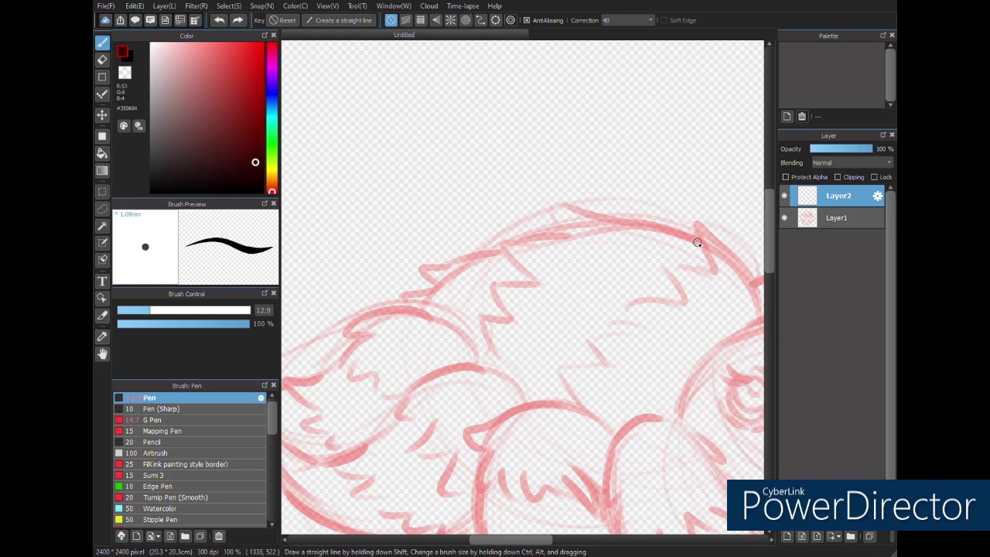
{"action": "mouse_move", "coordinate": [698, 239]}
{"action": "left_mouse_down"}
{"action": "mouse_move", "coordinate": [581, 213]}
{"action": "mouse_move", "coordinate": [551, 228]}
{"action": "left_mouse_up"}
{"action": "key", "text": "ctrl+z"}
{"action": "key", "text": "ctrl+z"}
{"action": "left_click_drag", "start_coordinate": [613, 219], "coordinate": [692, 238]}
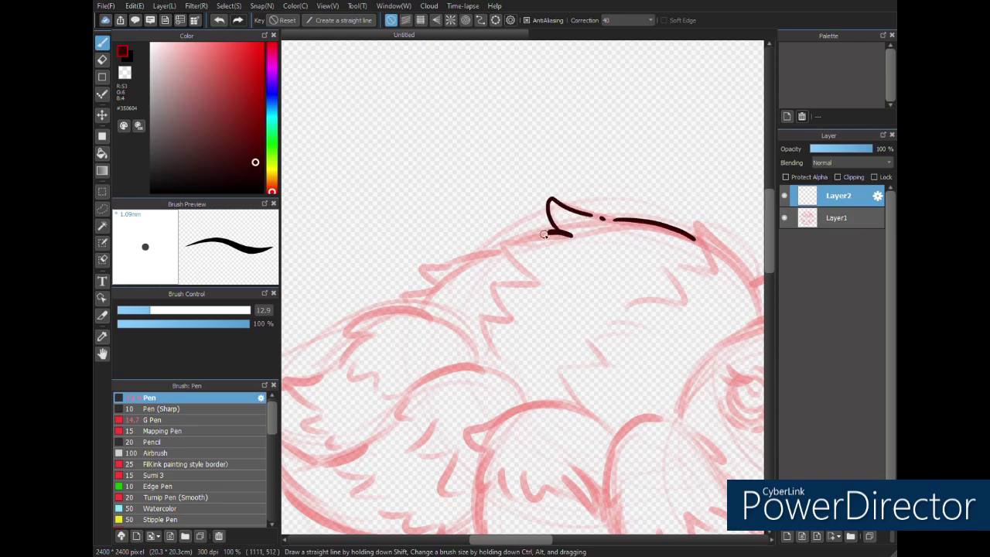
{"action": "left_click_drag", "start_coordinate": [544, 234], "coordinate": [504, 315]}
{"action": "key", "text": "ctrl+z"}
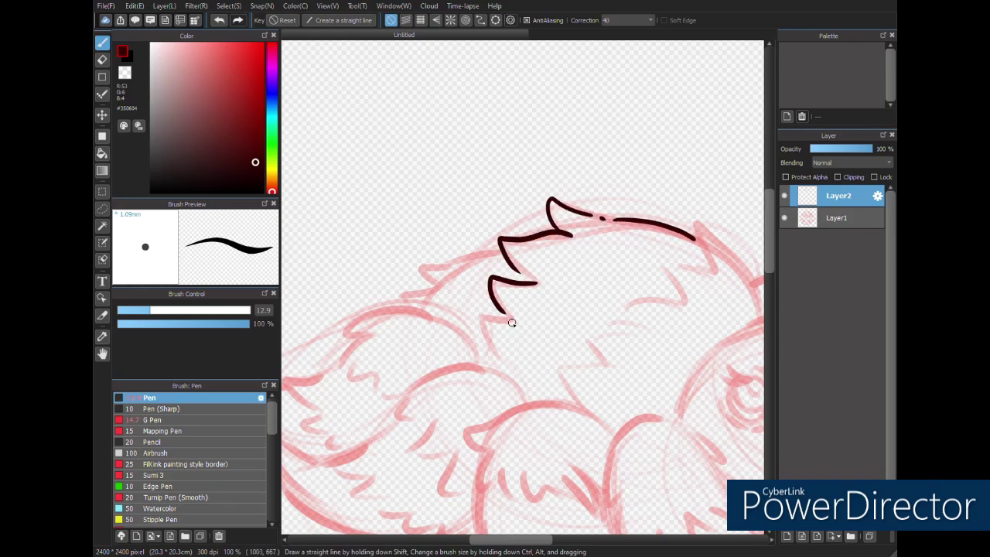
- Ink the bumpy fur contour behind the head and the head's own upper and side outlines
{"action": "left_click_drag", "start_coordinate": [611, 387], "coordinate": [379, 326]}
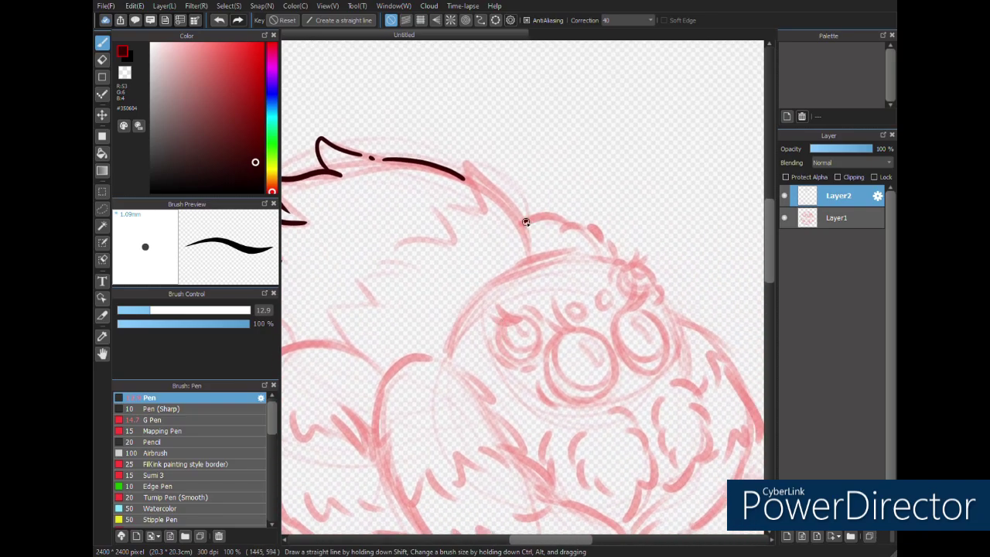
{"action": "left_click_drag", "start_coordinate": [496, 345], "coordinate": [441, 277]}
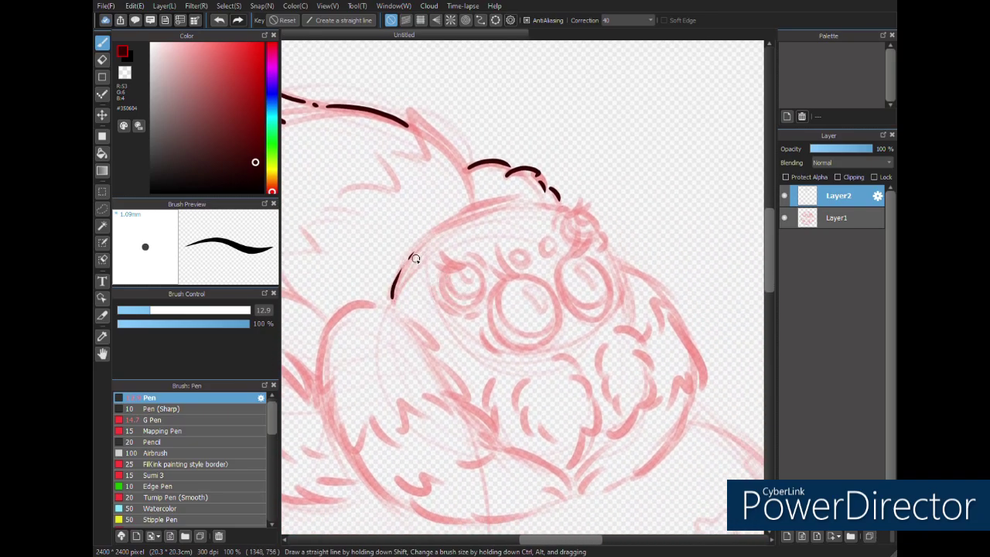
{"action": "key", "text": "ctrl+z"}
{"action": "mouse_move", "coordinate": [391, 298]}
{"action": "left_mouse_down"}
{"action": "mouse_move", "coordinate": [406, 263]}
{"action": "mouse_move", "coordinate": [523, 200]}
{"action": "mouse_move", "coordinate": [569, 207]}
{"action": "left_mouse_up"}
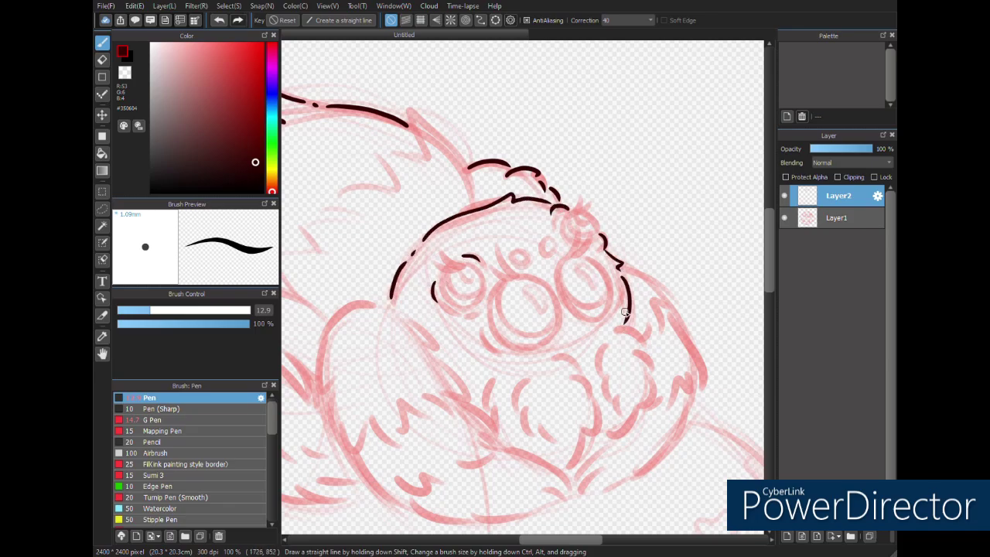
- Ink the upper edge of the spider's rightmost leg with jagged fur spikes at its outer side
{"action": "scroll", "coordinate": [625, 313], "scroll_direction": "up", "scroll_amount": 5}
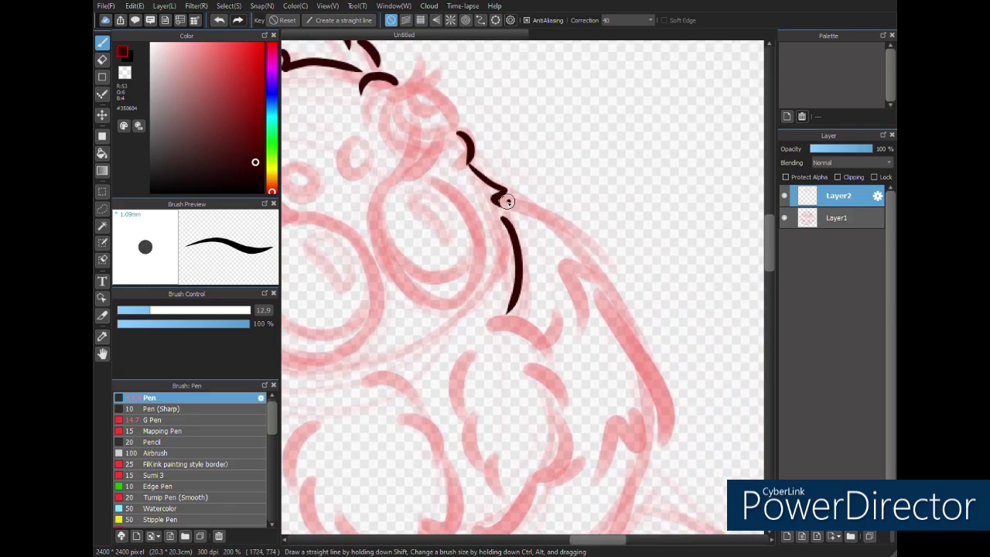
{"action": "mouse_move", "coordinate": [507, 202]}
{"action": "left_mouse_down"}
{"action": "mouse_move", "coordinate": [587, 261]}
{"action": "mouse_move", "coordinate": [584, 342]}
{"action": "left_mouse_up"}
{"action": "scroll", "coordinate": [627, 402], "scroll_direction": "down", "scroll_amount": 2}
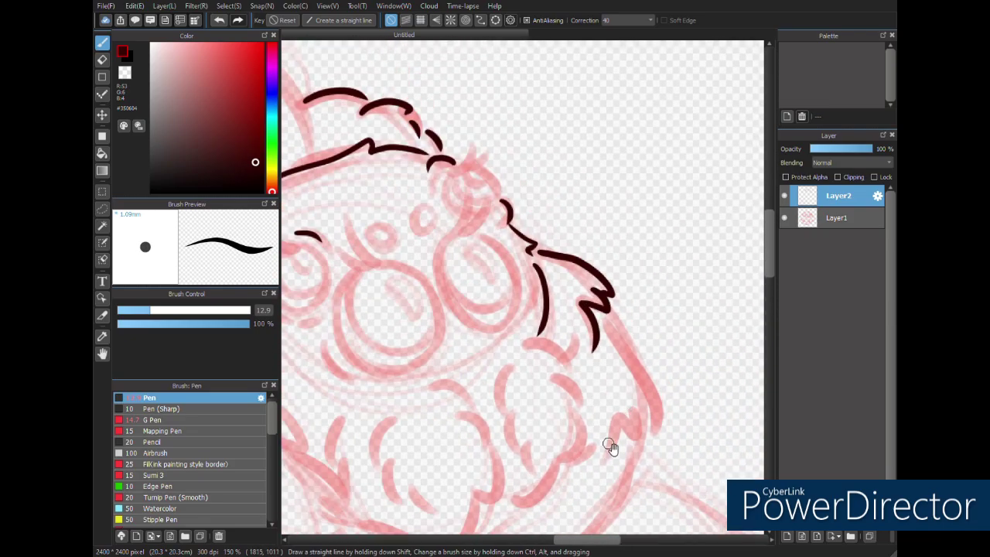
{"action": "left_click_drag", "start_coordinate": [609, 444], "coordinate": [639, 318]}
{"action": "left_click_drag", "start_coordinate": [605, 213], "coordinate": [602, 227]}
- Ink the lower edge of the rightmost leg and the fur tuft below the face where the front legs meet
{"action": "mouse_move", "coordinate": [659, 331]}
{"action": "left_mouse_down"}
{"action": "mouse_move", "coordinate": [681, 271]}
{"action": "mouse_move", "coordinate": [546, 400]}
{"action": "mouse_move", "coordinate": [554, 341]}
{"action": "left_mouse_up"}
{"action": "left_click_drag", "start_coordinate": [513, 403], "coordinate": [589, 380]}
{"action": "left_click_drag", "start_coordinate": [480, 313], "coordinate": [589, 385]}
{"action": "left_click_drag", "start_coordinate": [514, 425], "coordinate": [586, 400]}
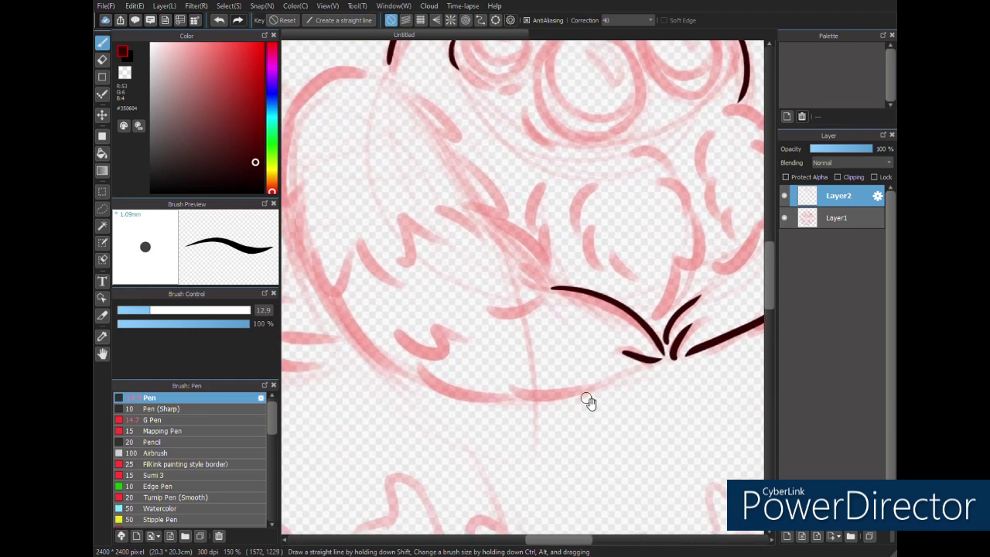
- Ink the bottom and left outline of the front leg beside the face, with a fur point on its side
{"action": "left_click_drag", "start_coordinate": [631, 368], "coordinate": [515, 395]}
{"action": "left_click_drag", "start_coordinate": [419, 371], "coordinate": [507, 401]}
{"action": "mouse_move", "coordinate": [432, 318]}
{"action": "left_mouse_down"}
{"action": "mouse_move", "coordinate": [464, 363]}
{"action": "mouse_move", "coordinate": [499, 382]}
{"action": "left_mouse_up"}
{"action": "mouse_move", "coordinate": [495, 163]}
{"action": "left_mouse_down"}
{"action": "mouse_move", "coordinate": [474, 175]}
{"action": "mouse_move", "coordinate": [418, 292]}
{"action": "mouse_move", "coordinate": [441, 287]}
{"action": "left_mouse_up"}
{"action": "mouse_move", "coordinate": [437, 300]}
{"action": "left_mouse_down"}
{"action": "mouse_move", "coordinate": [445, 350]}
{"action": "mouse_move", "coordinate": [479, 394]}
{"action": "left_mouse_up"}
- Ink zigzag fur marks inside the front leg and large spikes along its edge facing the face
{"action": "mouse_move", "coordinate": [502, 340]}
{"action": "left_mouse_down"}
{"action": "mouse_move", "coordinate": [544, 369]}
{"action": "mouse_move", "coordinate": [546, 312]}
{"action": "mouse_move", "coordinate": [592, 329]}
{"action": "left_mouse_up"}
{"action": "left_click_drag", "start_coordinate": [584, 302], "coordinate": [619, 317]}
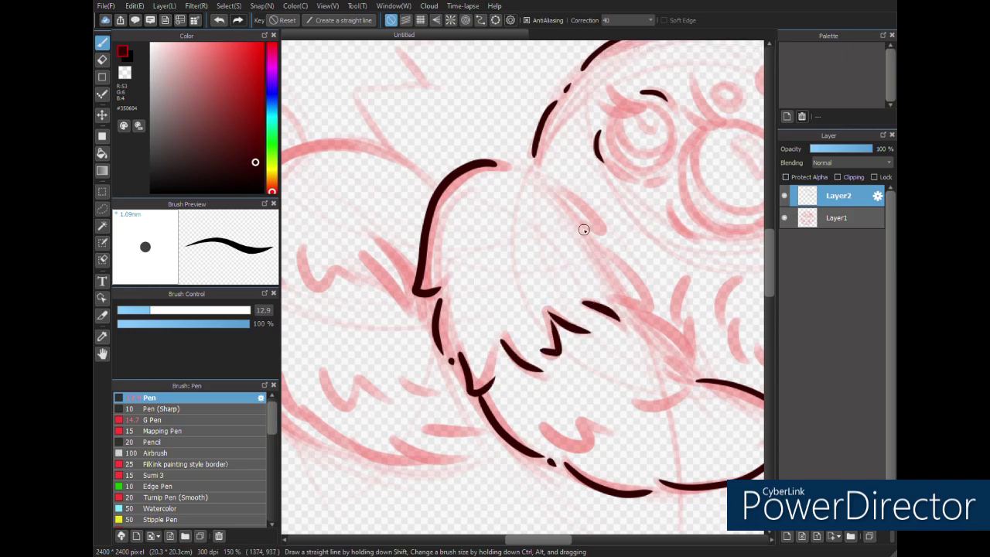
{"action": "mouse_move", "coordinate": [559, 188]}
{"action": "left_mouse_down"}
{"action": "mouse_move", "coordinate": [646, 297]}
{"action": "mouse_move", "coordinate": [625, 293]}
{"action": "left_mouse_up"}
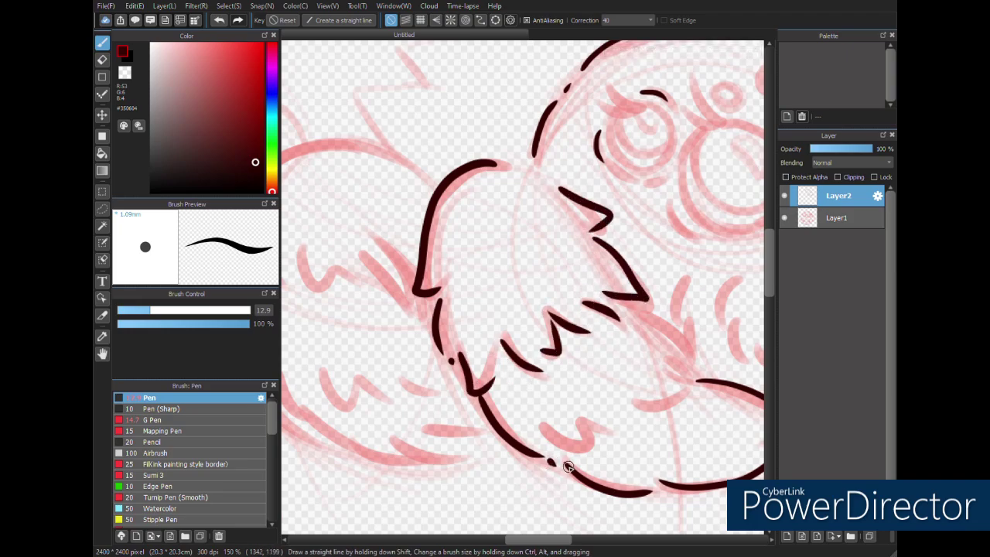
- Ink the second leg to the left of the front leg, including its outline and inner zigzag fur
{"action": "left_click_drag", "start_coordinate": [410, 346], "coordinate": [578, 338]}
{"action": "mouse_move", "coordinate": [542, 145]}
{"action": "left_mouse_down"}
{"action": "mouse_move", "coordinate": [434, 161]}
{"action": "mouse_move", "coordinate": [404, 201]}
{"action": "left_mouse_up"}
{"action": "mouse_move", "coordinate": [420, 204]}
{"action": "left_mouse_down"}
{"action": "mouse_move", "coordinate": [398, 262]}
{"action": "mouse_move", "coordinate": [415, 258]}
{"action": "left_mouse_up"}
{"action": "mouse_move", "coordinate": [434, 239]}
{"action": "left_mouse_down"}
{"action": "mouse_move", "coordinate": [447, 269]}
{"action": "mouse_move", "coordinate": [523, 272]}
{"action": "left_mouse_up"}
{"action": "left_click_drag", "start_coordinate": [533, 249], "coordinate": [546, 267]}
{"action": "left_click_drag", "start_coordinate": [435, 388], "coordinate": [469, 422]}
{"action": "mouse_move", "coordinate": [478, 415]}
{"action": "left_mouse_down"}
{"action": "mouse_move", "coordinate": [572, 447]}
{"action": "mouse_move", "coordinate": [656, 430]}
{"action": "left_mouse_up"}
- Ink the third leg's arched top, zigzag fur marks and curved lower edge
{"action": "left_click_drag", "start_coordinate": [416, 249], "coordinate": [652, 360]}
{"action": "mouse_move", "coordinate": [687, 220]}
{"action": "left_mouse_down"}
{"action": "mouse_move", "coordinate": [544, 223]}
{"action": "mouse_move", "coordinate": [531, 316]}
{"action": "mouse_move", "coordinate": [572, 324]}
{"action": "left_mouse_up"}
{"action": "mouse_move", "coordinate": [599, 319]}
{"action": "left_mouse_down"}
{"action": "mouse_move", "coordinate": [580, 347]}
{"action": "mouse_move", "coordinate": [610, 378]}
{"action": "left_mouse_up"}
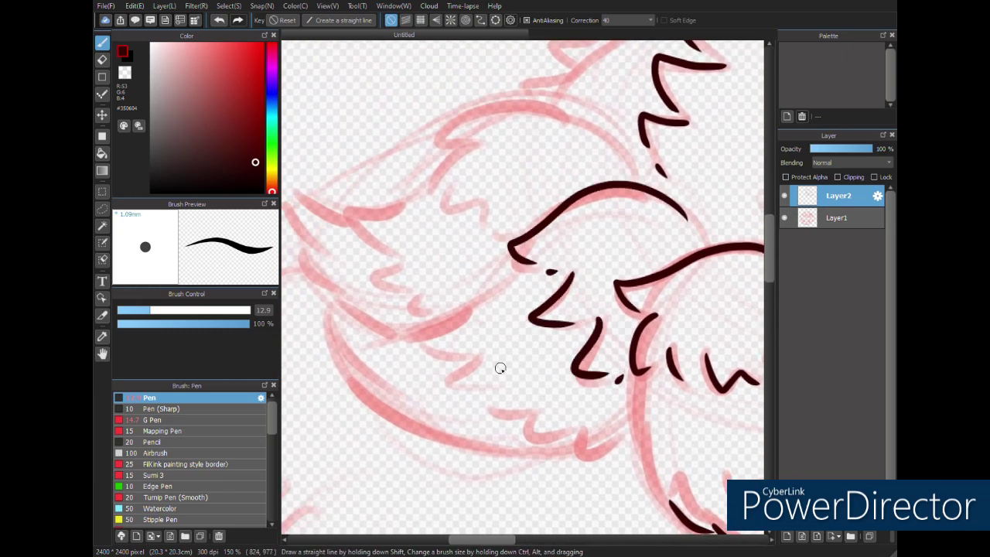
{"action": "left_click_drag", "start_coordinate": [409, 340], "coordinate": [337, 311]}
{"action": "key", "text": "ctrl+z"}
{"action": "mouse_move", "coordinate": [409, 335]}
{"action": "left_mouse_down"}
{"action": "mouse_move", "coordinate": [335, 312]}
{"action": "mouse_move", "coordinate": [391, 413]}
{"action": "mouse_move", "coordinate": [421, 415]}
{"action": "left_mouse_up"}
{"action": "left_click_drag", "start_coordinate": [408, 425], "coordinate": [558, 456]}
- Ink the rearmost left leg's pointed tip, arched top and inner fur marks
{"action": "mouse_move", "coordinate": [448, 376]}
{"action": "left_mouse_down"}
{"action": "mouse_move", "coordinate": [562, 434]}
{"action": "mouse_move", "coordinate": [418, 301]}
{"action": "left_mouse_up"}
{"action": "left_click_drag", "start_coordinate": [431, 307], "coordinate": [413, 274]}
{"action": "mouse_move", "coordinate": [674, 173]}
{"action": "left_mouse_down"}
{"action": "mouse_move", "coordinate": [557, 203]}
{"action": "mouse_move", "coordinate": [544, 250]}
{"action": "left_mouse_up"}
{"action": "mouse_move", "coordinate": [567, 241]}
{"action": "left_mouse_down"}
{"action": "mouse_move", "coordinate": [555, 264]}
{"action": "mouse_move", "coordinate": [599, 258]}
{"action": "left_mouse_up"}
{"action": "left_click_drag", "start_coordinate": [599, 267], "coordinate": [596, 279]}
{"action": "left_click_drag", "start_coordinate": [603, 294], "coordinate": [615, 295]}
- Ink the smaller left eye and the small eye at the head's upper right edge, both with lashes
{"action": "left_click_drag", "start_coordinate": [681, 254], "coordinate": [454, 364]}
{"action": "left_click_drag", "start_coordinate": [732, 333], "coordinate": [570, 347]}
{"action": "mouse_move", "coordinate": [698, 401]}
{"action": "left_mouse_down"}
{"action": "mouse_move", "coordinate": [437, 265]}
{"action": "mouse_move", "coordinate": [415, 267]}
{"action": "mouse_move", "coordinate": [411, 240]}
{"action": "mouse_move", "coordinate": [443, 308]}
{"action": "mouse_move", "coordinate": [439, 258]}
{"action": "mouse_move", "coordinate": [424, 292]}
{"action": "mouse_move", "coordinate": [454, 252]}
{"action": "left_mouse_up"}
{"action": "key", "text": "ctrl+z"}
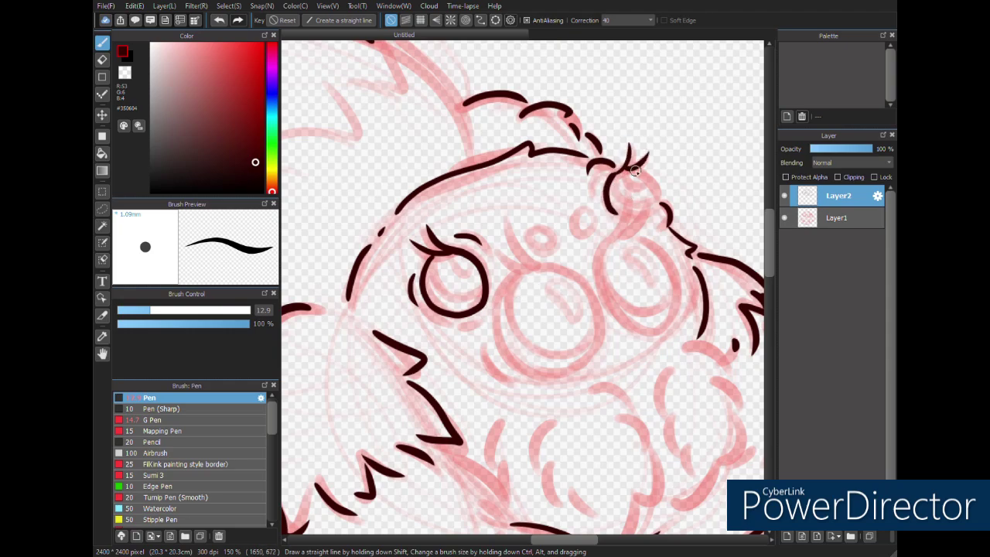
{"action": "left_click_drag", "start_coordinate": [634, 171], "coordinate": [664, 218]}
- Ink the round outlines of the two large eyes and the lashes above them
{"action": "left_click_drag", "start_coordinate": [507, 233], "coordinate": [528, 267]}
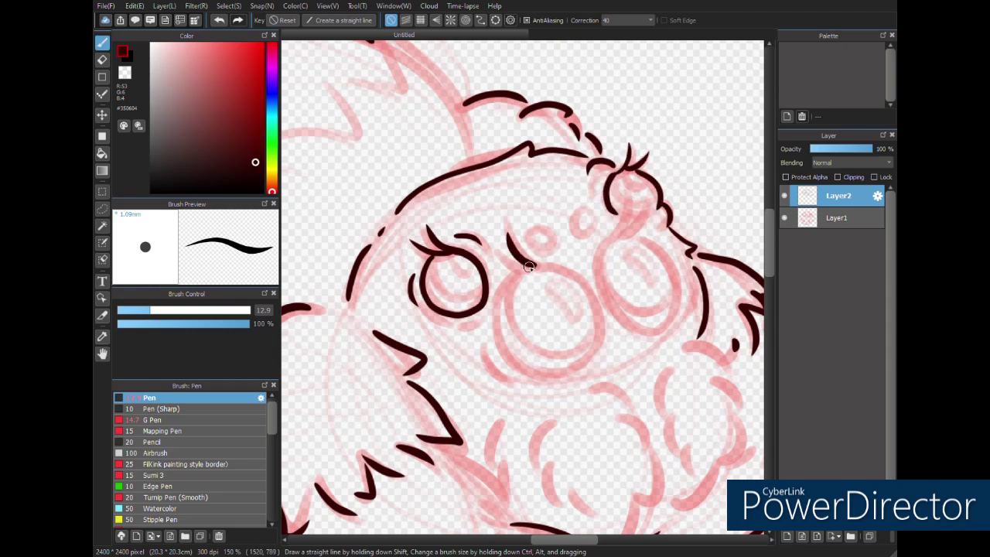
{"action": "mouse_move", "coordinate": [619, 237]}
{"action": "left_mouse_down"}
{"action": "mouse_move", "coordinate": [596, 283]}
{"action": "mouse_move", "coordinate": [673, 265]}
{"action": "mouse_move", "coordinate": [628, 237]}
{"action": "mouse_move", "coordinate": [670, 264]}
{"action": "mouse_move", "coordinate": [611, 295]}
{"action": "mouse_move", "coordinate": [598, 269]}
{"action": "mouse_move", "coordinate": [677, 272]}
{"action": "mouse_move", "coordinate": [628, 236]}
{"action": "left_mouse_up"}
{"action": "key", "text": "ctrl+z"}
{"action": "key", "text": "ctrl+z"}
{"action": "mouse_move", "coordinate": [540, 269]}
{"action": "left_mouse_down"}
{"action": "mouse_move", "coordinate": [590, 340]}
{"action": "mouse_move", "coordinate": [524, 276]}
{"action": "left_mouse_up"}
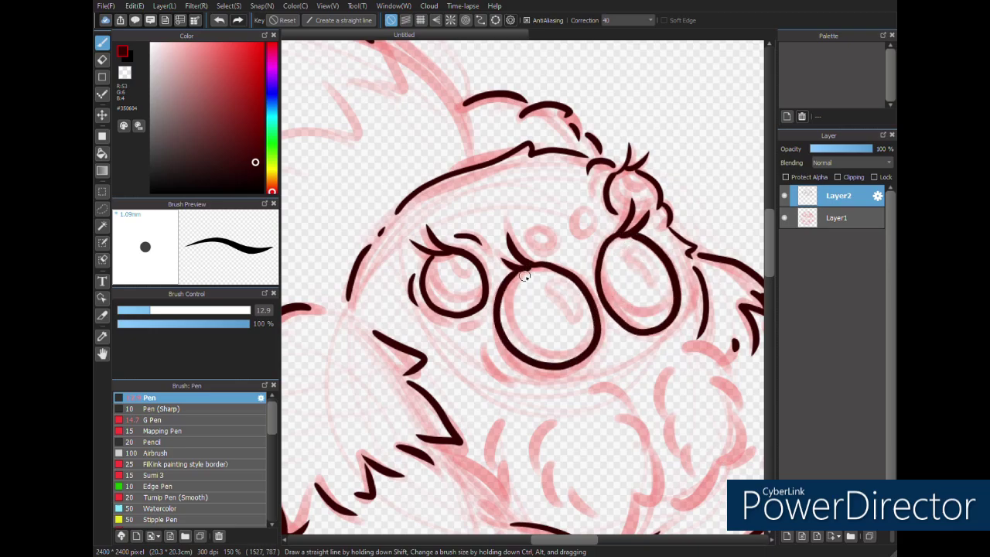
{"action": "key", "text": "ctrl+z"}
{"action": "key", "text": "ctrl+z"}
- Add short curved marks around the eyes and ink the inner crescent lines of the two large eyes
{"action": "mouse_move", "coordinate": [688, 308]}
{"action": "left_mouse_down"}
{"action": "mouse_move", "coordinate": [688, 264]}
{"action": "mouse_move", "coordinate": [690, 274]}
{"action": "left_mouse_up"}
{"action": "left_click_drag", "start_coordinate": [510, 284], "coordinate": [595, 331]}
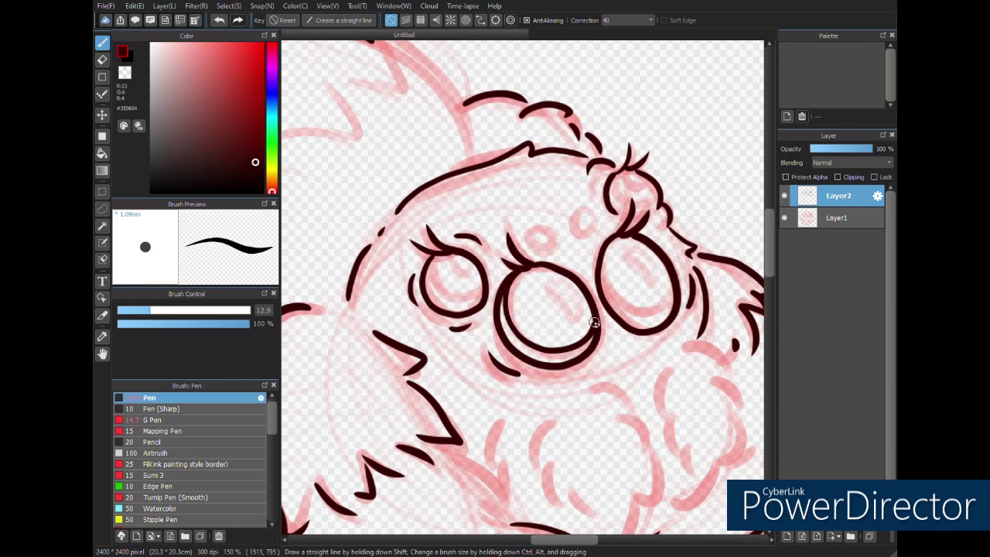
{"action": "key", "text": "ctrl+z"}
{"action": "left_click_drag", "start_coordinate": [506, 302], "coordinate": [593, 332]}
{"action": "key", "text": "ctrl+z"}
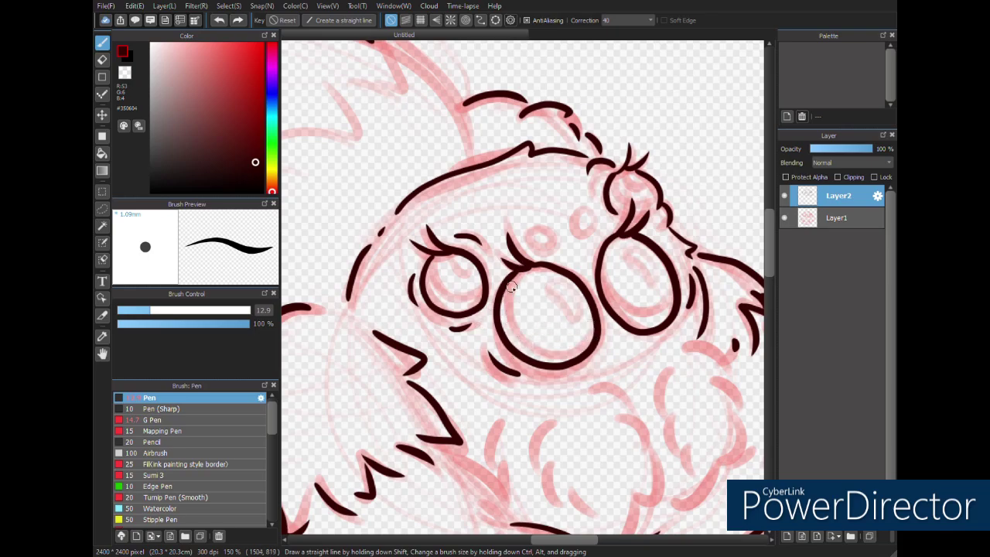
{"action": "mouse_move", "coordinate": [509, 275]}
{"action": "left_mouse_down"}
{"action": "mouse_move", "coordinate": [548, 359]}
{"action": "mouse_move", "coordinate": [598, 312]}
{"action": "left_mouse_up"}
{"action": "left_click_drag", "start_coordinate": [603, 278], "coordinate": [674, 288]}
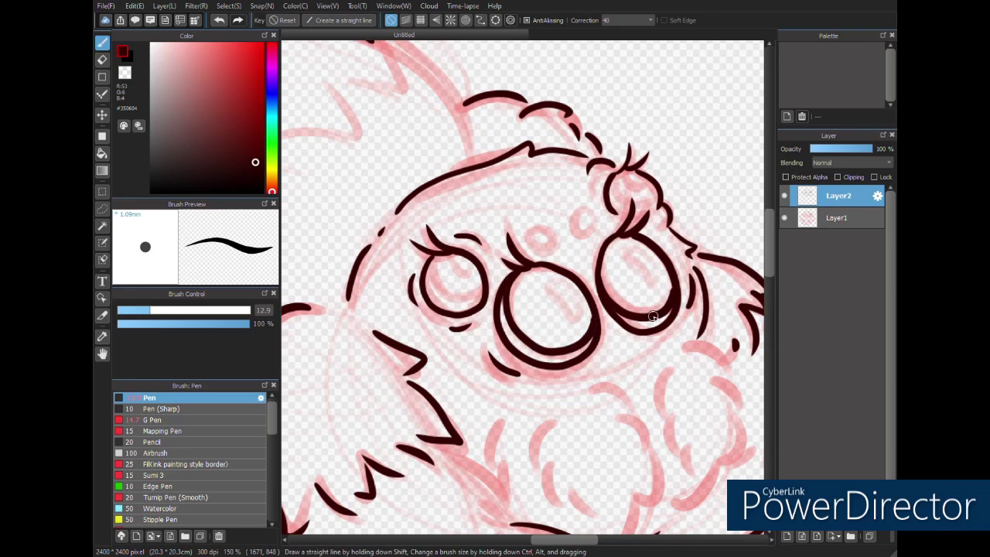
{"action": "key", "text": "ctrl+z"}
{"action": "mouse_move", "coordinate": [602, 274]}
{"action": "left_mouse_down"}
{"action": "mouse_move", "coordinate": [627, 311]}
{"action": "mouse_move", "coordinate": [673, 284]}
{"action": "left_mouse_up"}
{"action": "key", "text": "ctrl+z"}
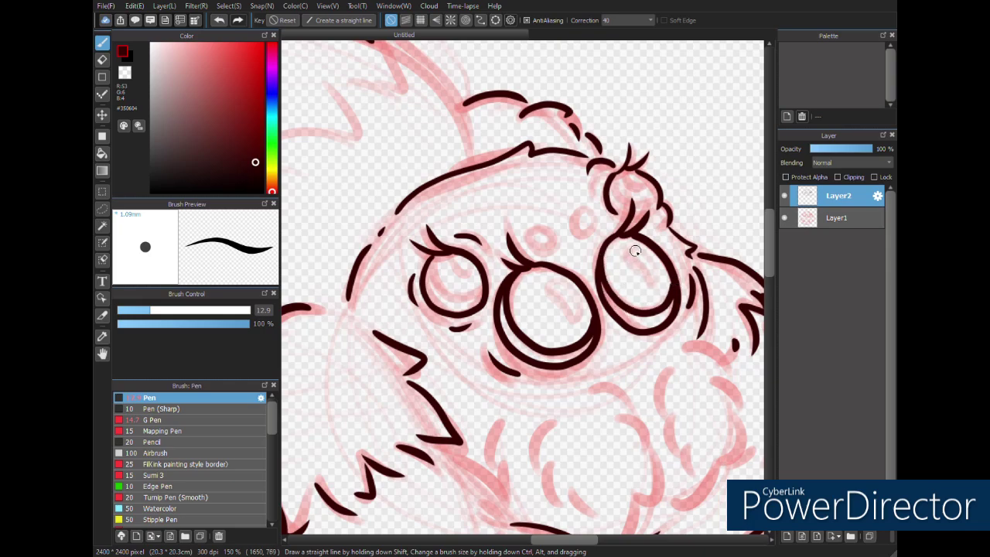
- Ink oval highlights inside the two large eyes, the small upper right eye and the smaller left eye
{"action": "left_click_drag", "start_coordinate": [548, 285], "coordinate": [570, 309]}
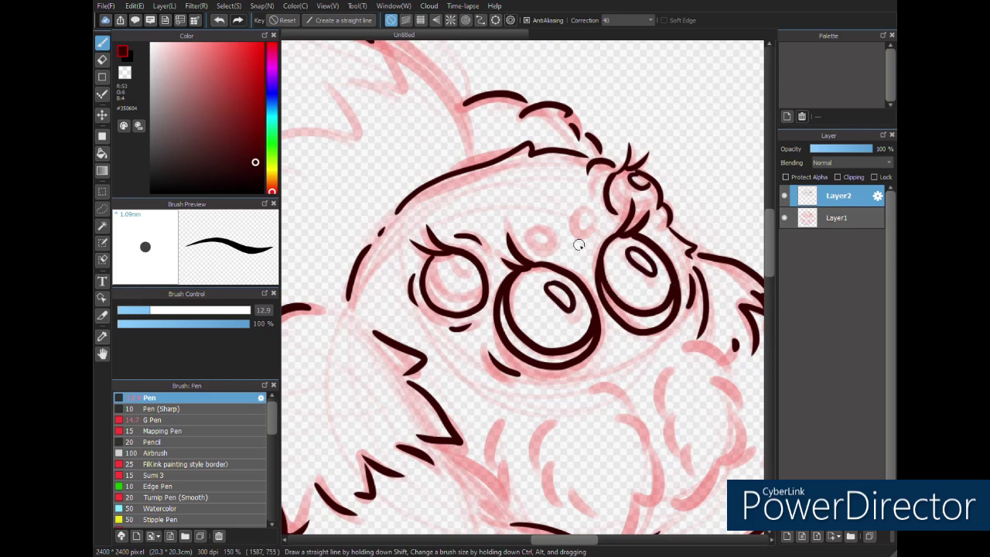
{"action": "key", "text": "ctrl+z"}
{"action": "key", "text": "ctrl+z"}
{"action": "left_click_drag", "start_coordinate": [626, 173], "coordinate": [644, 181]}
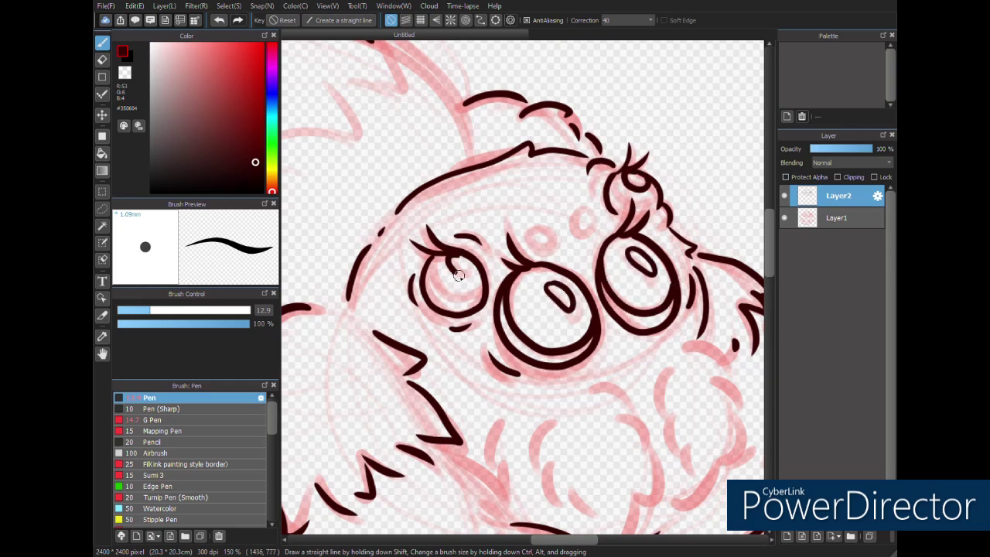
{"action": "key", "text": "ctrl+z"}
{"action": "mouse_move", "coordinate": [458, 275]}
{"action": "left_mouse_down"}
{"action": "mouse_move", "coordinate": [475, 264]}
{"action": "mouse_move", "coordinate": [485, 284]}
{"action": "left_mouse_up"}
{"action": "key", "text": "ctrl+z"}
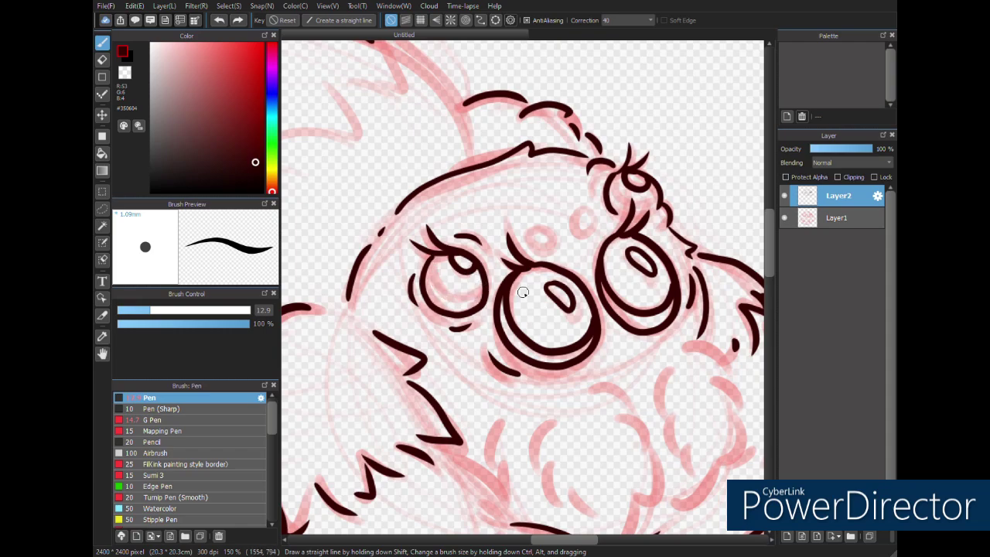
- Ink the inner crescents of the two smaller outer eyes and the curved fur marks of the right fluffy mouthpart
{"action": "left_click_drag", "start_coordinate": [430, 264], "coordinate": [489, 264]}
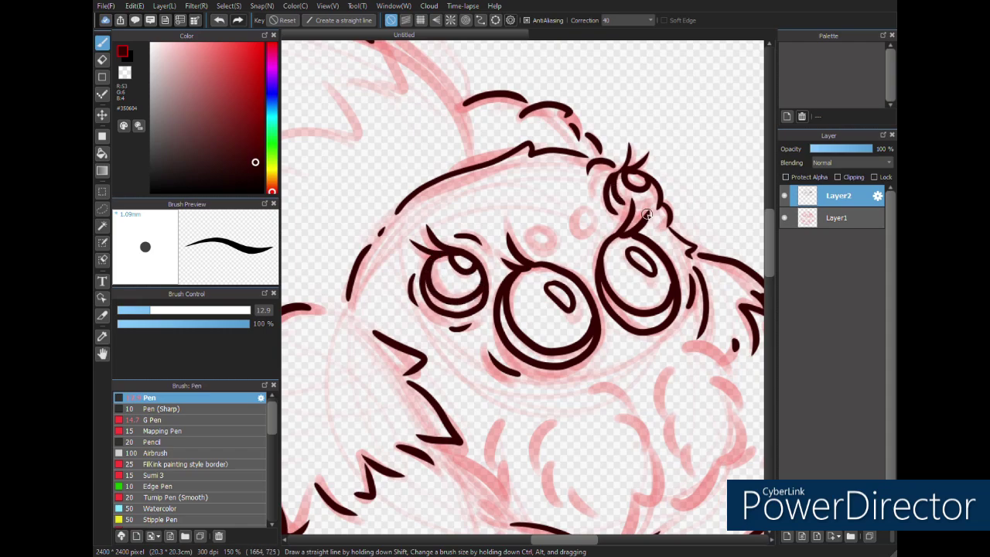
{"action": "left_click_drag", "start_coordinate": [643, 208], "coordinate": [662, 191]}
{"action": "left_click_drag", "start_coordinate": [639, 409], "coordinate": [573, 301]}
{"action": "mouse_move", "coordinate": [618, 240]}
{"action": "left_mouse_down"}
{"action": "mouse_move", "coordinate": [660, 256]}
{"action": "mouse_move", "coordinate": [679, 302]}
{"action": "left_mouse_up"}
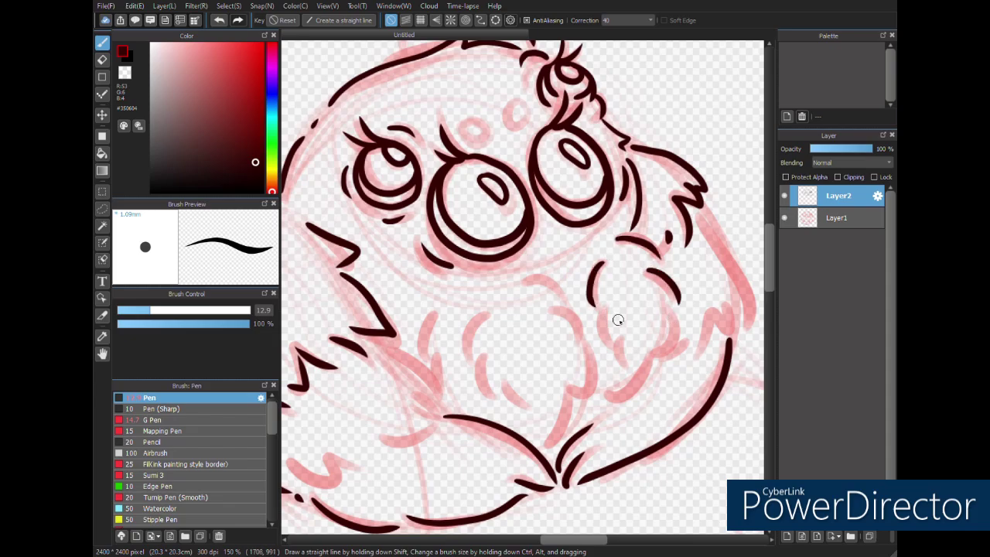
{"action": "left_click_drag", "start_coordinate": [601, 323], "coordinate": [623, 361]}
{"action": "left_click_drag", "start_coordinate": [671, 314], "coordinate": [658, 358]}
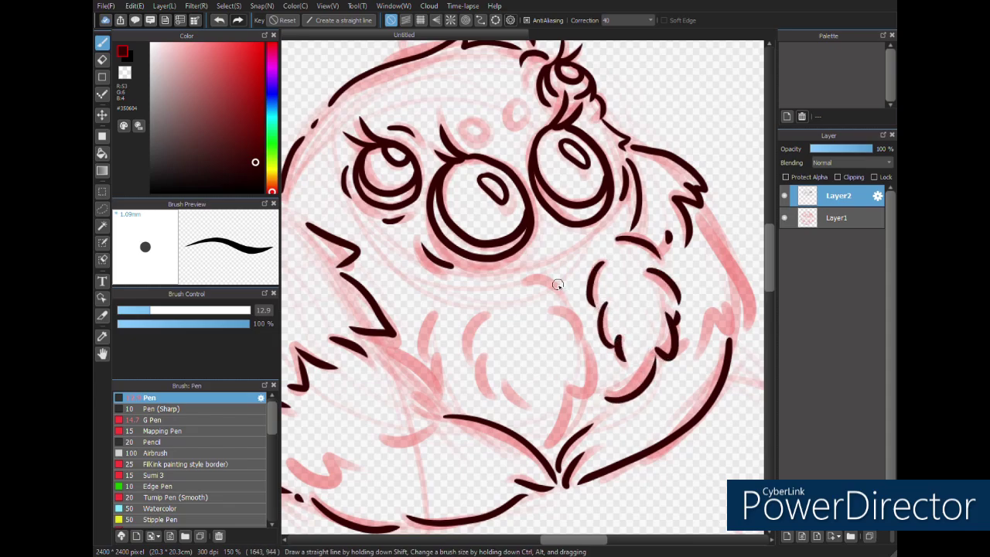
- Ink the curved fur marks outlining the left fluffy mouthpart below the large eyes
{"action": "left_click_drag", "start_coordinate": [531, 280], "coordinate": [572, 310]}
{"action": "left_click_drag", "start_coordinate": [553, 310], "coordinate": [584, 337]}
{"action": "left_click_drag", "start_coordinate": [551, 445], "coordinate": [578, 385]}
{"action": "left_click_drag", "start_coordinate": [596, 344], "coordinate": [574, 406]}
{"action": "left_click_drag", "start_coordinate": [485, 317], "coordinate": [470, 350]}
{"action": "mouse_move", "coordinate": [473, 356]}
{"action": "left_mouse_down"}
{"action": "mouse_move", "coordinate": [489, 392]}
{"action": "mouse_move", "coordinate": [530, 404]}
{"action": "left_mouse_up"}
{"action": "left_click_drag", "start_coordinate": [437, 315], "coordinate": [425, 361]}
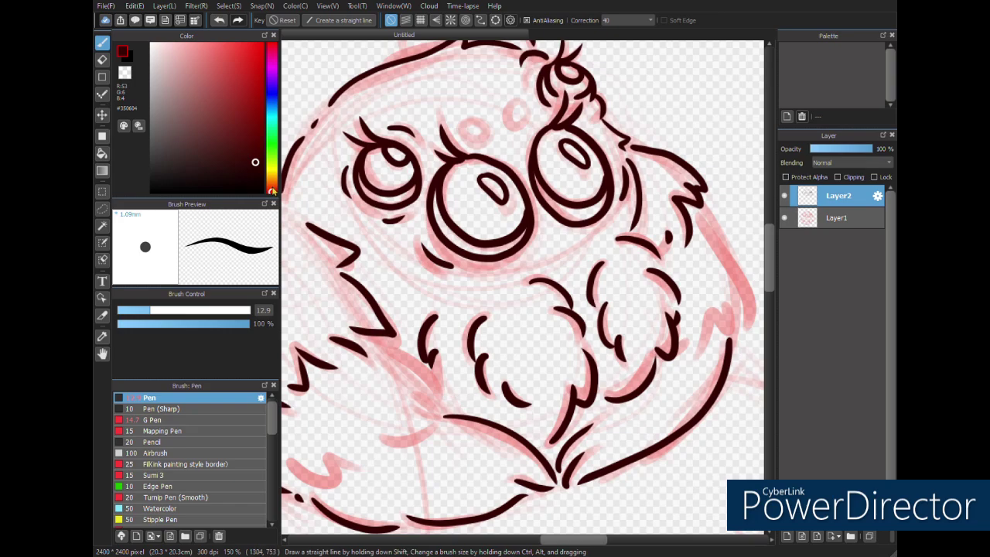
- Set the pen colour to brown #643107 and ink fur tufts on the spider's right edge and on the front leg
{"action": "left_click_drag", "start_coordinate": [272, 189], "coordinate": [272, 184]}
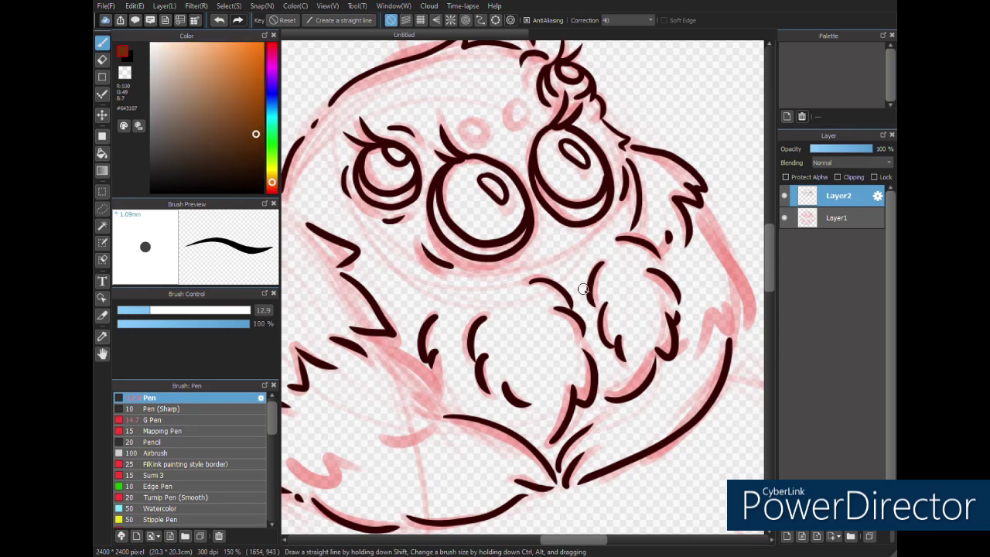
{"action": "mouse_move", "coordinate": [698, 214]}
{"action": "left_mouse_down"}
{"action": "mouse_move", "coordinate": [744, 271]}
{"action": "mouse_move", "coordinate": [731, 310]}
{"action": "mouse_move", "coordinate": [693, 356]}
{"action": "left_mouse_up"}
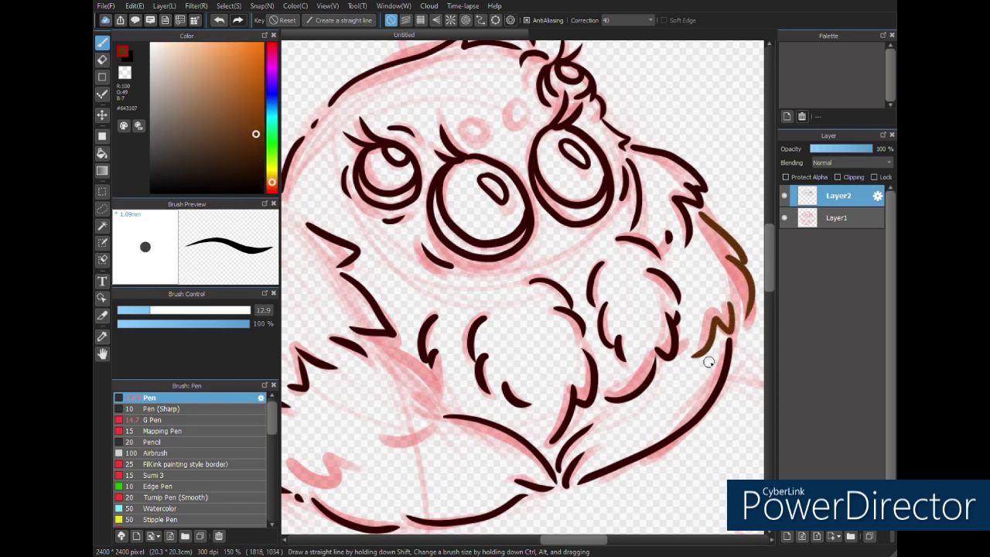
{"action": "mouse_move", "coordinate": [558, 388]}
{"action": "left_mouse_down"}
{"action": "mouse_move", "coordinate": [621, 360]}
{"action": "mouse_move", "coordinate": [702, 345]}
{"action": "left_mouse_up"}
{"action": "left_click_drag", "start_coordinate": [524, 297], "coordinate": [585, 355]}
{"action": "left_click_drag", "start_coordinate": [522, 394], "coordinate": [587, 378]}
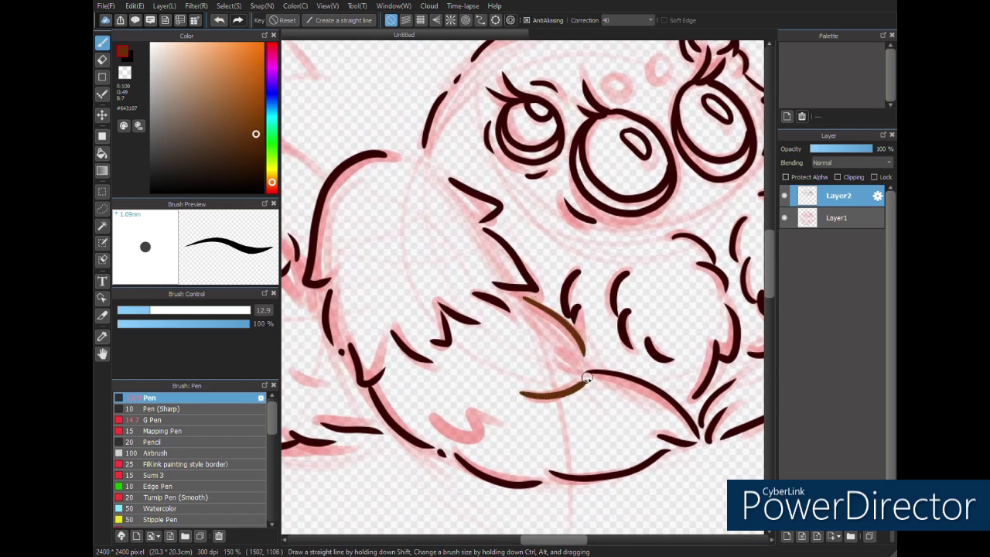
{"action": "left_click_drag", "start_coordinate": [428, 412], "coordinate": [474, 411]}
{"action": "left_click_drag", "start_coordinate": [475, 419], "coordinate": [508, 412]}
- Ink the brown side outline and jagged fur tufts on the lower part of the second leg
{"action": "mouse_move", "coordinate": [422, 418]}
{"action": "left_mouse_down"}
{"action": "mouse_move", "coordinate": [570, 411]}
{"action": "mouse_move", "coordinate": [656, 434]}
{"action": "left_mouse_up"}
{"action": "left_click_drag", "start_coordinate": [358, 283], "coordinate": [382, 397]}
{"action": "left_click_drag", "start_coordinate": [383, 397], "coordinate": [400, 377]}
{"action": "left_click_drag", "start_coordinate": [462, 403], "coordinate": [515, 404]}
{"action": "left_click_drag", "start_coordinate": [521, 385], "coordinate": [561, 380]}
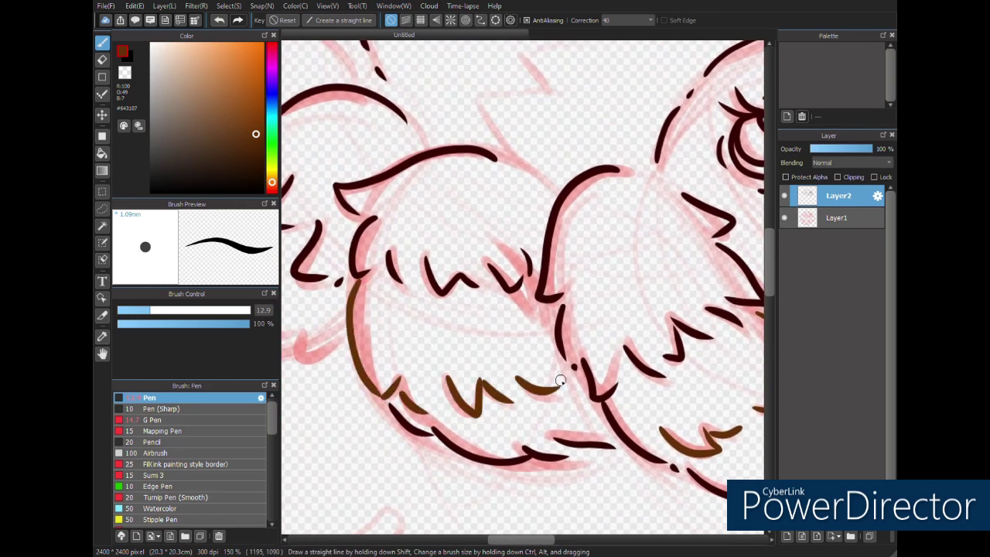
- Ink brown fur tufts on the rearmost left leg and along the abdomen's upper left edge
{"action": "mouse_move", "coordinate": [393, 349]}
{"action": "left_mouse_down"}
{"action": "mouse_move", "coordinate": [558, 370]}
{"action": "mouse_move", "coordinate": [654, 401]}
{"action": "left_mouse_up"}
{"action": "mouse_move", "coordinate": [469, 250]}
{"action": "left_mouse_down"}
{"action": "mouse_move", "coordinate": [410, 255]}
{"action": "mouse_move", "coordinate": [438, 273]}
{"action": "left_mouse_up"}
{"action": "mouse_move", "coordinate": [438, 275]}
{"action": "left_mouse_down"}
{"action": "mouse_move", "coordinate": [423, 309]}
{"action": "mouse_move", "coordinate": [453, 339]}
{"action": "left_mouse_up"}
{"action": "left_click_drag", "start_coordinate": [470, 367], "coordinate": [554, 388]}
{"action": "left_click_drag", "start_coordinate": [565, 389], "coordinate": [601, 390]}
{"action": "mouse_move", "coordinate": [397, 147]}
{"action": "left_mouse_down"}
{"action": "mouse_move", "coordinate": [446, 220]}
{"action": "mouse_move", "coordinate": [412, 270]}
{"action": "mouse_move", "coordinate": [422, 315]}
{"action": "left_mouse_up"}
{"action": "left_click_drag", "start_coordinate": [446, 316], "coordinate": [443, 335]}
{"action": "mouse_move", "coordinate": [675, 72]}
{"action": "left_mouse_down"}
{"action": "mouse_move", "coordinate": [530, 215]}
{"action": "mouse_move", "coordinate": [437, 215]}
{"action": "mouse_move", "coordinate": [469, 246]}
{"action": "left_mouse_up"}
{"action": "left_click_drag", "start_coordinate": [468, 246], "coordinate": [398, 253]}
{"action": "left_click_drag", "start_coordinate": [682, 276], "coordinate": [492, 288]}
{"action": "left_click_drag", "start_coordinate": [483, 425], "coordinate": [499, 368]}
{"action": "mouse_move", "coordinate": [509, 356]}
{"action": "left_mouse_down"}
{"action": "mouse_move", "coordinate": [488, 313]}
{"action": "mouse_move", "coordinate": [573, 310]}
{"action": "left_mouse_up"}
{"action": "key", "text": "ctrl+z"}
{"action": "key", "text": "ctrl+z"}
- Ink a jagged brown fur band across the abdomen, from behind the head down towards the legs
{"action": "left_click_drag", "start_coordinate": [659, 283], "coordinate": [598, 271]}
{"action": "mouse_move", "coordinate": [603, 144]}
{"action": "left_mouse_down"}
{"action": "mouse_move", "coordinate": [693, 291]}
{"action": "mouse_move", "coordinate": [625, 219]}
{"action": "mouse_move", "coordinate": [546, 215]}
{"action": "left_mouse_up"}
{"action": "left_click_drag", "start_coordinate": [544, 220], "coordinate": [571, 269]}
{"action": "key", "text": "ctrl+z"}
{"action": "left_click_drag", "start_coordinate": [546, 228], "coordinate": [577, 265]}
{"action": "mouse_move", "coordinate": [548, 258]}
{"action": "left_mouse_down"}
{"action": "mouse_move", "coordinate": [501, 260]}
{"action": "mouse_move", "coordinate": [467, 320]}
{"action": "mouse_move", "coordinate": [470, 352]}
{"action": "left_mouse_up"}
{"action": "mouse_move", "coordinate": [461, 354]}
{"action": "left_mouse_down"}
{"action": "mouse_move", "coordinate": [395, 362]}
{"action": "mouse_move", "coordinate": [418, 412]}
{"action": "left_mouse_up"}
{"action": "key", "text": "ctrl+z"}
{"action": "mouse_move", "coordinate": [386, 369]}
{"action": "left_mouse_down"}
{"action": "mouse_move", "coordinate": [403, 411]}
{"action": "mouse_move", "coordinate": [466, 452]}
{"action": "left_mouse_up"}
{"action": "key", "text": "ctrl+z"}
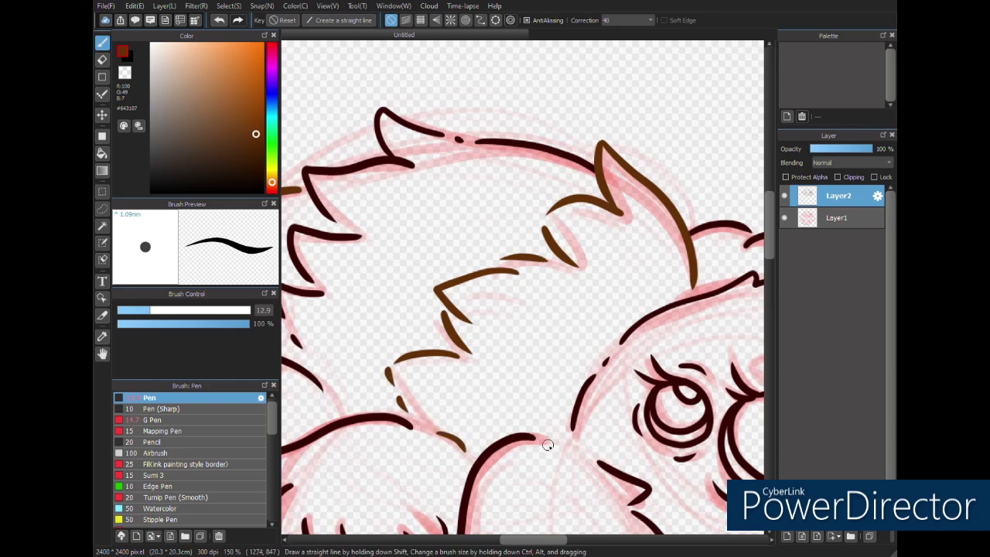
- Ink two tiny brown ovals on the forehead above the large eyes
{"action": "scroll", "coordinate": [530, 415], "scroll_direction": "down", "scroll_amount": 2}
{"action": "scroll", "coordinate": [530, 416], "scroll_direction": "up", "scroll_amount": 5}
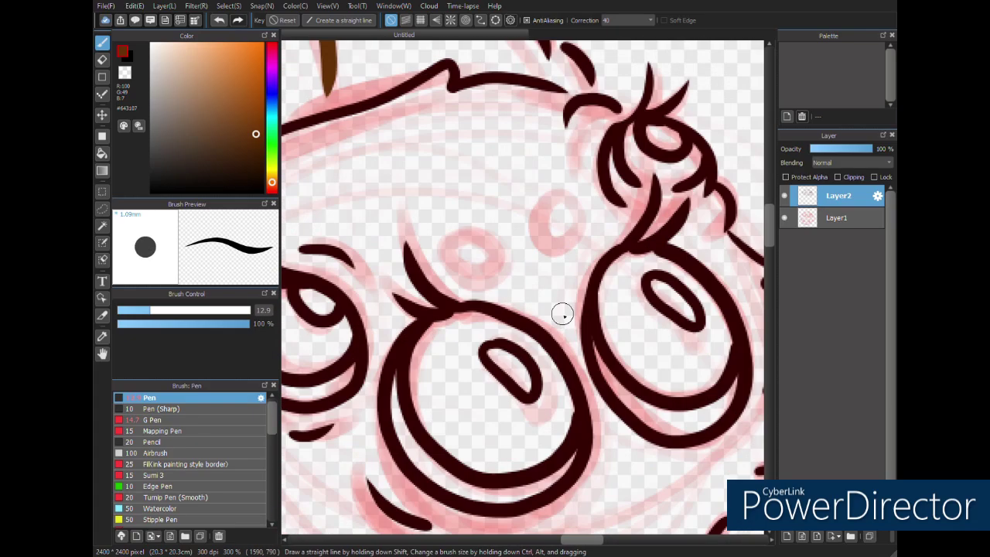
{"action": "left_click_drag", "start_coordinate": [561, 190], "coordinate": [579, 204]}
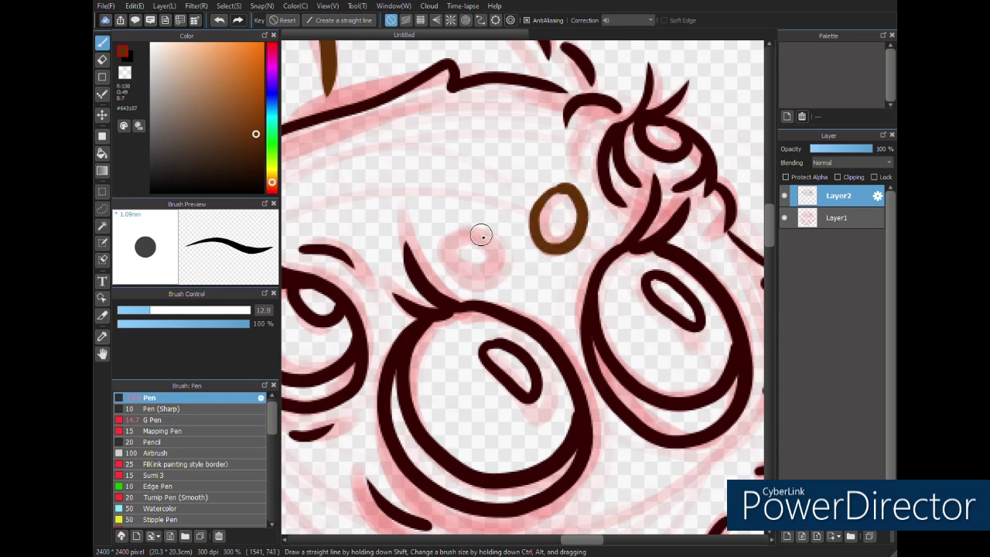
{"action": "mouse_move", "coordinate": [482, 230]}
{"action": "left_mouse_down"}
{"action": "mouse_move", "coordinate": [453, 250]}
{"action": "mouse_move", "coordinate": [445, 233]}
{"action": "left_mouse_up"}
{"action": "key", "text": "ctrl+z"}
{"action": "key", "text": "ctrl+z"}
{"action": "mouse_move", "coordinate": [555, 181]}
{"action": "left_mouse_down"}
{"action": "mouse_move", "coordinate": [542, 246]}
{"action": "mouse_move", "coordinate": [577, 209]}
{"action": "left_mouse_up"}
{"action": "scroll", "coordinate": [573, 295], "scroll_direction": "down", "scroll_amount": 7}
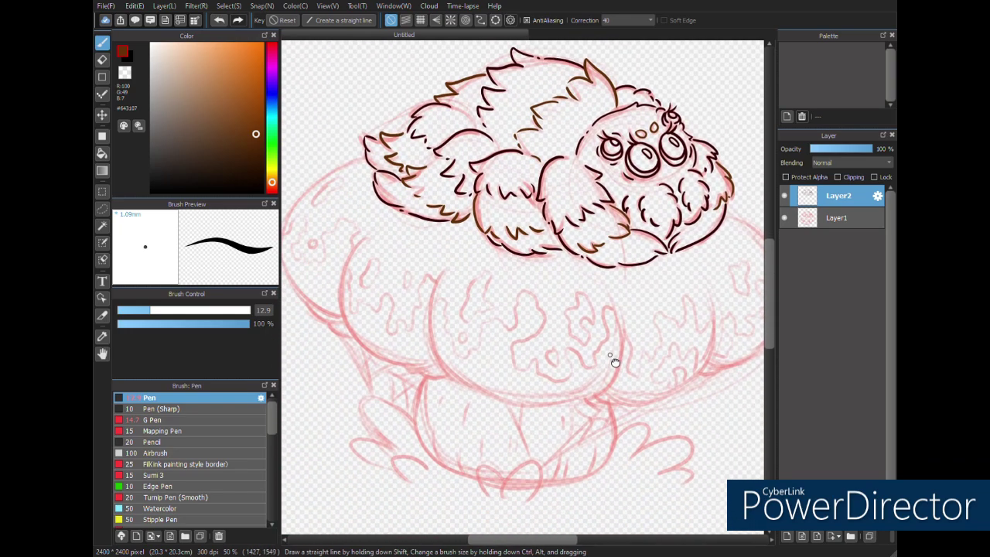
- Set the pen colour to dark red #640707 and try to ink the outline of the mushroom cap's leftmost lobe
{"action": "left_click_drag", "start_coordinate": [270, 90], "coordinate": [271, 44]}
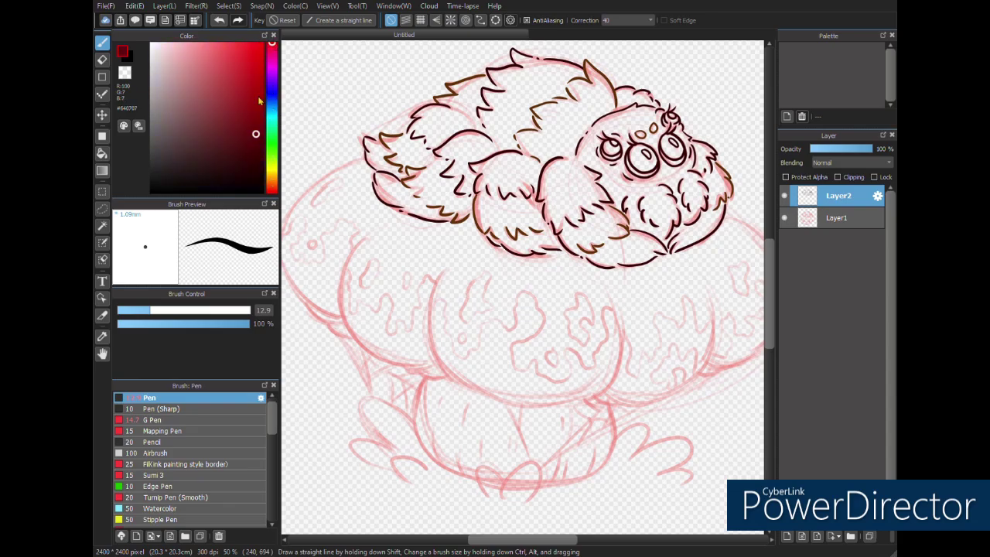
{"action": "left_click_drag", "start_coordinate": [353, 168], "coordinate": [378, 183]}
{"action": "left_click_drag", "start_coordinate": [314, 225], "coordinate": [370, 333]}
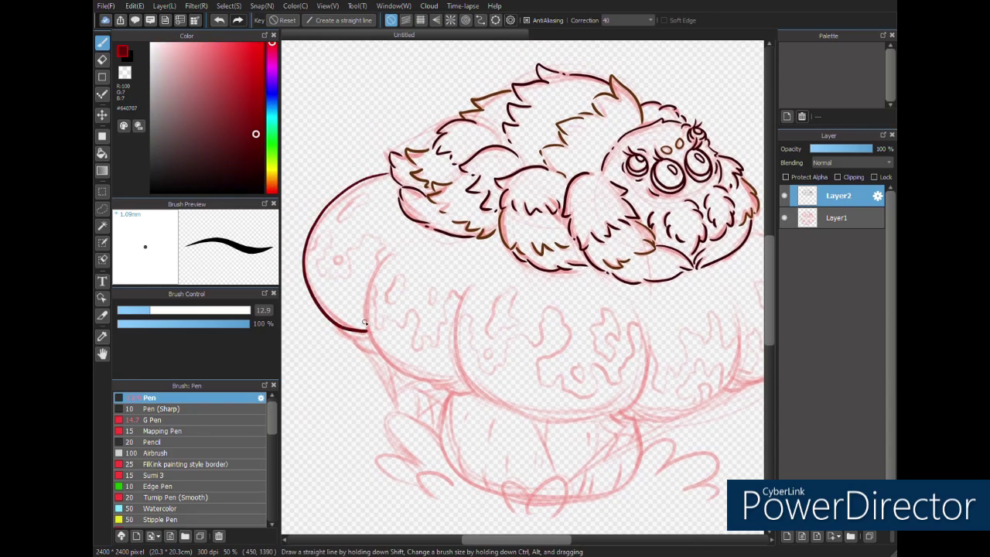
{"action": "key", "text": "ctrl+z"}
{"action": "mouse_move", "coordinate": [390, 174]}
{"action": "left_mouse_down"}
{"action": "mouse_move", "coordinate": [335, 207]}
{"action": "mouse_move", "coordinate": [305, 262]}
{"action": "left_mouse_up"}
{"action": "key", "text": "ctrl+z"}
- Ink the dark red outlines of the cap's left lobes and the underside of its middle lobe
{"action": "scroll", "coordinate": [424, 267], "scroll_direction": "up", "scroll_amount": 2}
{"action": "left_click_drag", "start_coordinate": [467, 376], "coordinate": [596, 255]}
{"action": "mouse_move", "coordinate": [449, 173]}
{"action": "left_mouse_down"}
{"action": "mouse_move", "coordinate": [487, 345]}
{"action": "mouse_move", "coordinate": [641, 370]}
{"action": "mouse_move", "coordinate": [398, 299]}
{"action": "left_mouse_up"}
{"action": "mouse_move", "coordinate": [400, 117]}
{"action": "left_mouse_down"}
{"action": "mouse_move", "coordinate": [394, 296]}
{"action": "mouse_move", "coordinate": [377, 168]}
{"action": "mouse_move", "coordinate": [389, 290]}
{"action": "mouse_move", "coordinate": [379, 268]}
{"action": "mouse_move", "coordinate": [544, 375]}
{"action": "left_mouse_up"}
{"action": "key", "text": "ctrl+z"}
{"action": "key", "text": "ctrl+z"}
{"action": "mouse_move", "coordinate": [614, 388]}
{"action": "left_mouse_down"}
{"action": "mouse_move", "coordinate": [460, 388]}
{"action": "mouse_move", "coordinate": [552, 372]}
{"action": "left_mouse_up"}
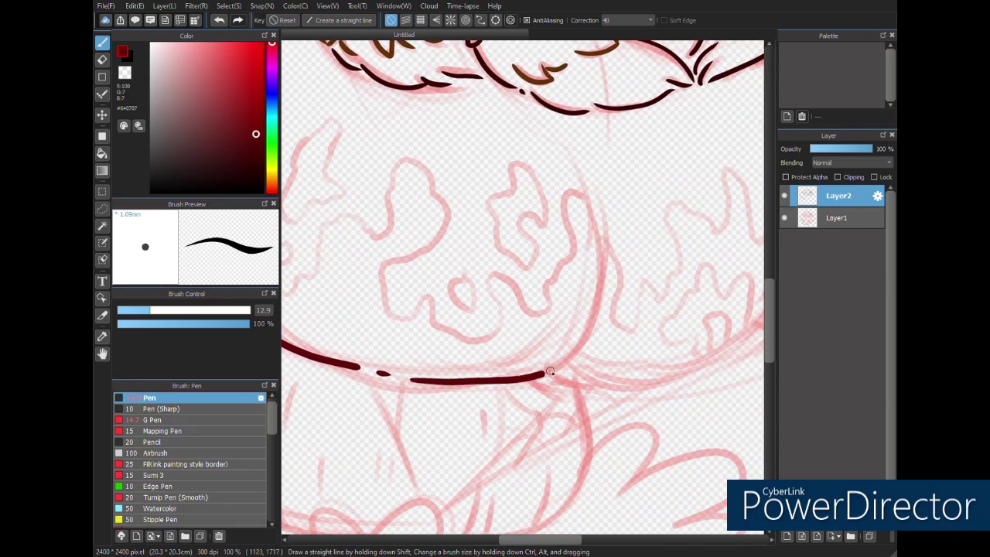
- Redraw the middle cap lobe's right side and underside as one continuous curve
{"action": "key", "text": "ctrl+z"}
{"action": "mouse_move", "coordinate": [581, 167]}
{"action": "left_mouse_down"}
{"action": "mouse_move", "coordinate": [597, 206]}
{"action": "mouse_move", "coordinate": [412, 366]}
{"action": "left_mouse_up"}
{"action": "key", "text": "ctrl+z"}
{"action": "mouse_move", "coordinate": [579, 181]}
{"action": "left_mouse_down"}
{"action": "mouse_move", "coordinate": [524, 361]}
{"action": "mouse_move", "coordinate": [401, 378]}
{"action": "left_mouse_up"}
{"action": "key", "text": "ctrl+z"}
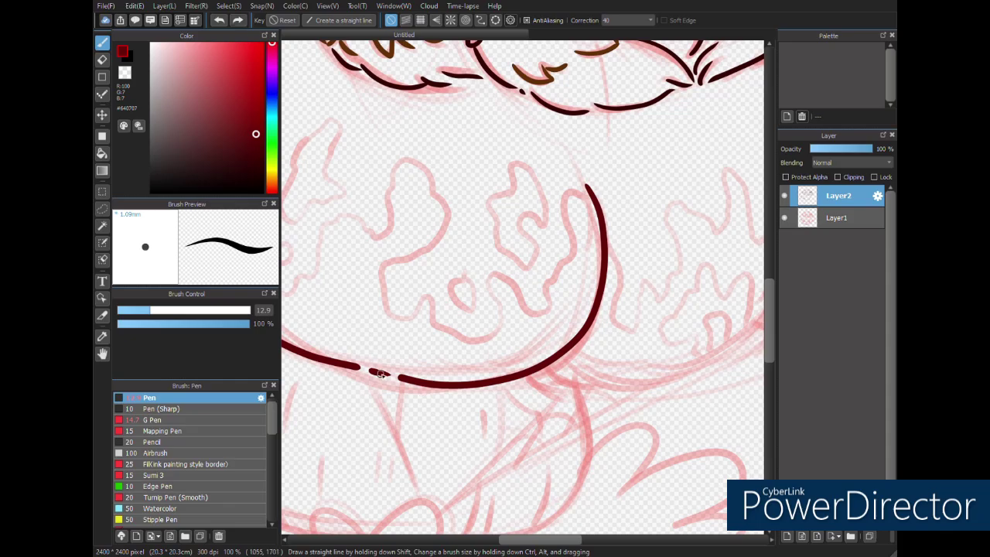
- Ink the two right cap lobes and the cap's upper right edge beside the spider
{"action": "left_click_drag", "start_coordinate": [630, 372], "coordinate": [444, 385]}
{"action": "mouse_move", "coordinate": [377, 375]}
{"action": "left_mouse_down"}
{"action": "mouse_move", "coordinate": [601, 212]}
{"action": "mouse_move", "coordinate": [590, 179]}
{"action": "left_mouse_up"}
{"action": "left_click_drag", "start_coordinate": [620, 331], "coordinate": [452, 413]}
{"action": "mouse_move", "coordinate": [418, 393]}
{"action": "left_mouse_down"}
{"action": "mouse_move", "coordinate": [572, 296]}
{"action": "mouse_move", "coordinate": [565, 182]}
{"action": "left_mouse_up"}
{"action": "mouse_move", "coordinate": [453, 100]}
{"action": "left_mouse_down"}
{"action": "mouse_move", "coordinate": [491, 111]}
{"action": "mouse_move", "coordinate": [531, 148]}
{"action": "left_mouse_up"}
{"action": "left_click_drag", "start_coordinate": [539, 157], "coordinate": [549, 172]}
{"action": "left_click_drag", "start_coordinate": [498, 378], "coordinate": [719, 338]}
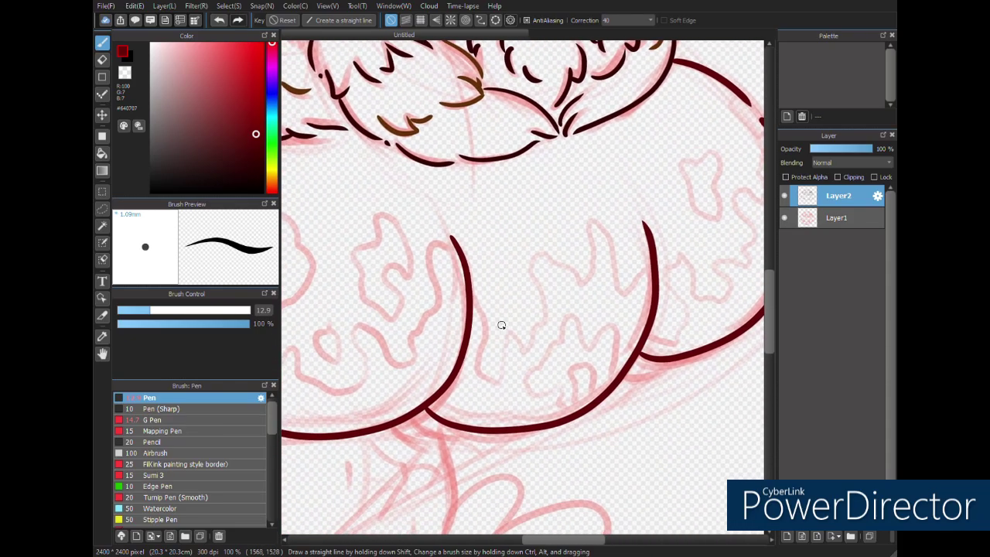
- Set the pen colour to pale orange #FFC08C and add a new layer beneath the line art layer
{"action": "left_click_drag", "start_coordinate": [272, 44], "coordinate": [271, 182]}
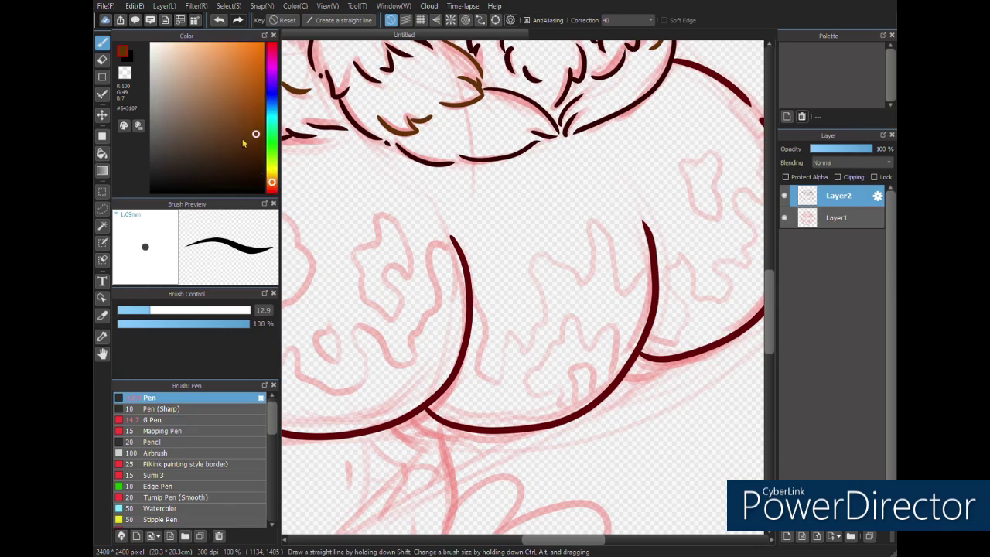
{"action": "left_click", "coordinate": [787, 537]}
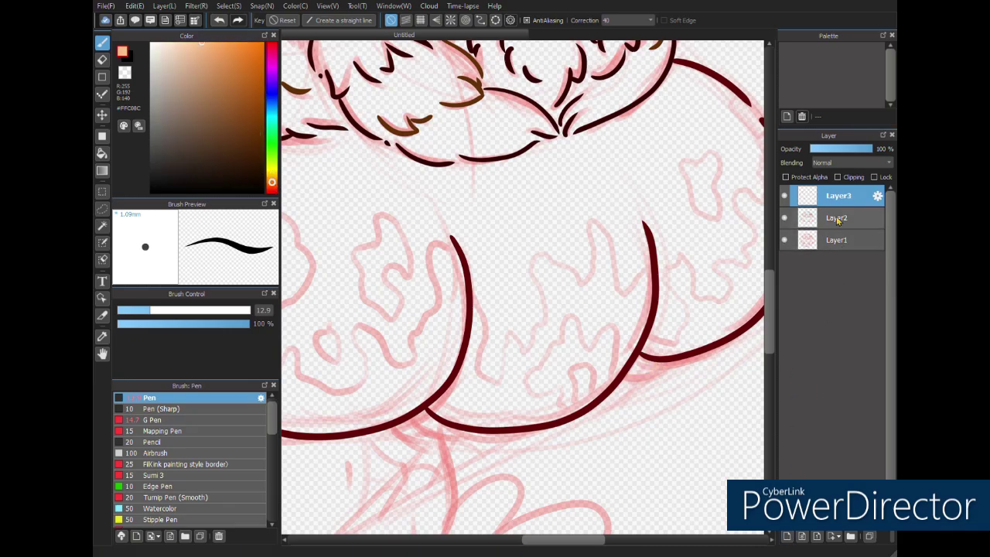
{"action": "left_click_drag", "start_coordinate": [838, 196], "coordinate": [839, 222]}
- Ink small pale orange curves under the cap where neighbouring lobes meet
{"action": "left_click_drag", "start_coordinate": [549, 431], "coordinate": [683, 344]}
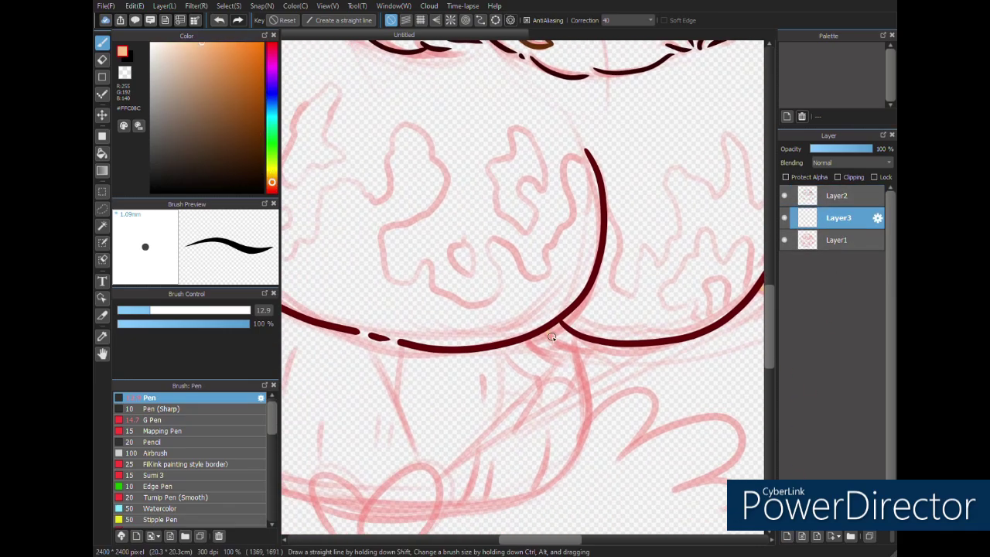
{"action": "scroll", "coordinate": [540, 349], "scroll_direction": "left", "scroll_amount": 5}
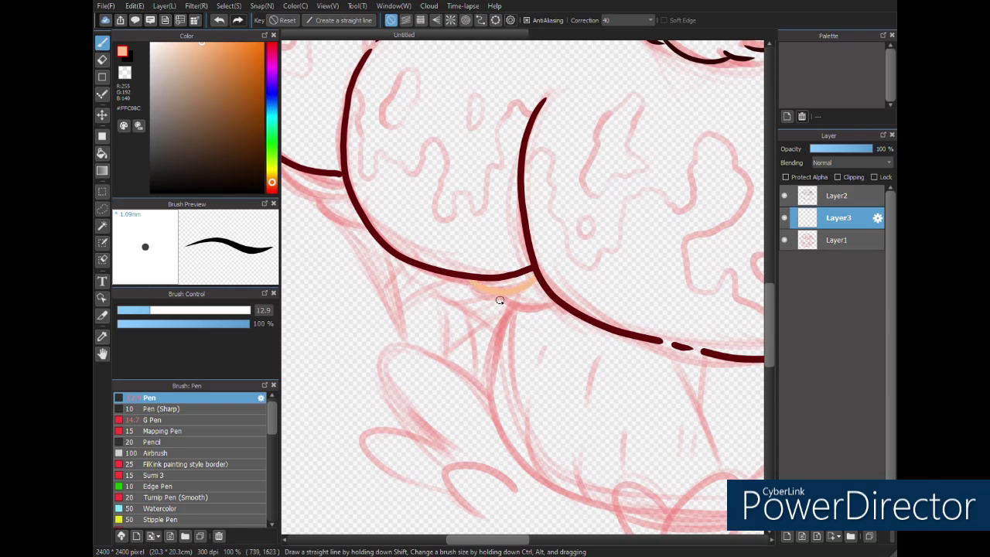
{"action": "scroll", "coordinate": [469, 317], "scroll_direction": "left", "scroll_amount": 3}
{"action": "scroll", "coordinate": [449, 256], "scroll_direction": "up", "scroll_amount": 1}
{"action": "key", "text": "ctrl+z"}
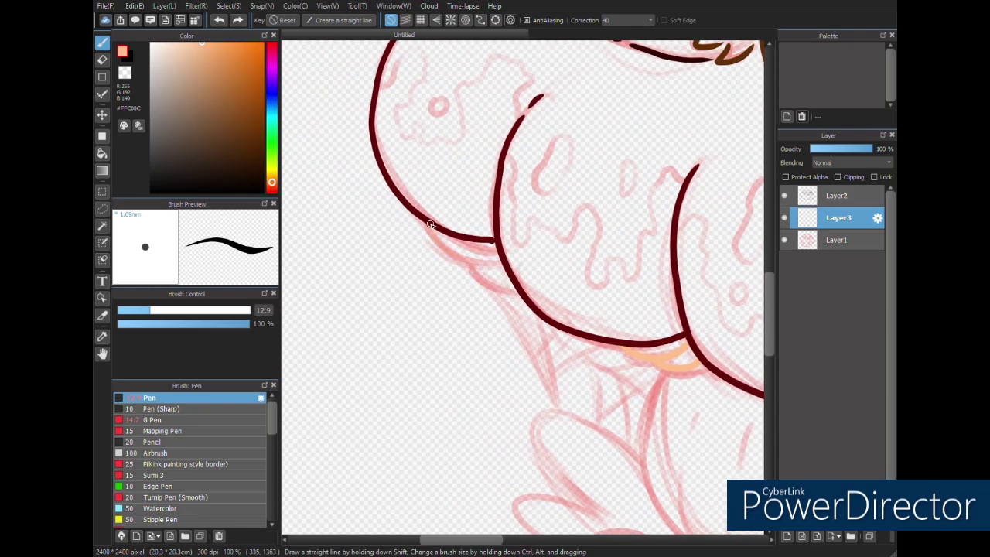
{"action": "left_click_drag", "start_coordinate": [431, 226], "coordinate": [500, 256]}
- Set the pen colour to orange #CB6B1A and add a new layer below the pale orange line layer
{"action": "left_click_drag", "start_coordinate": [607, 400], "coordinate": [321, 276]}
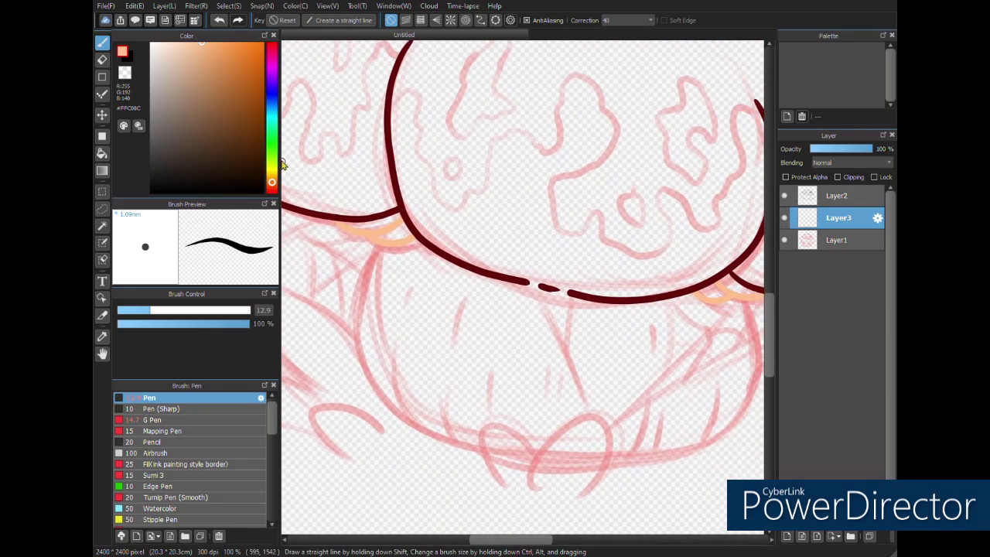
{"action": "left_click", "coordinate": [250, 73]}
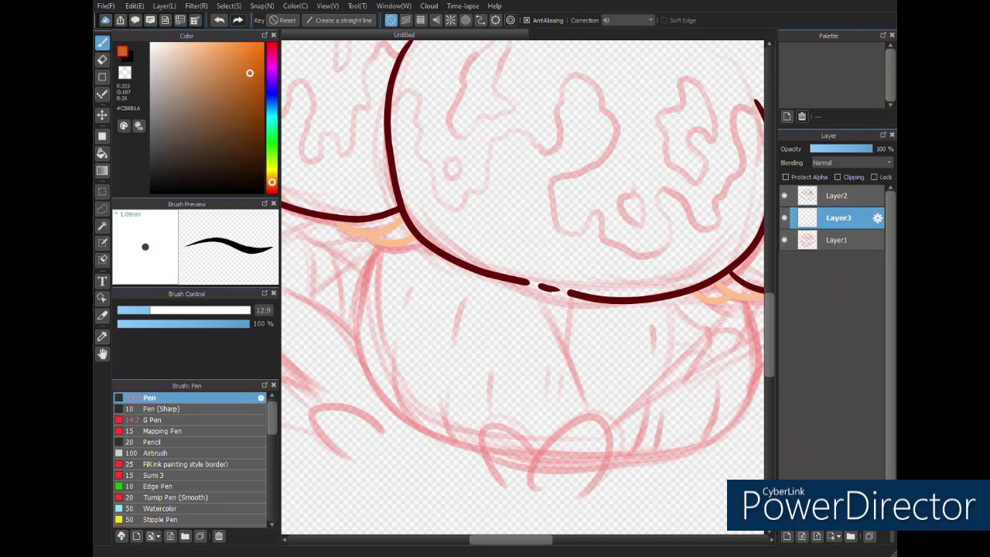
{"action": "left_click", "coordinate": [789, 536]}
{"action": "left_click_drag", "start_coordinate": [829, 217], "coordinate": [815, 246]}
- Ink the mushroom stem's left side, right side and base in orange, leaving small gaps in the outline
{"action": "mouse_move", "coordinate": [376, 246]}
{"action": "left_mouse_down"}
{"action": "mouse_move", "coordinate": [362, 367]}
{"action": "mouse_move", "coordinate": [487, 457]}
{"action": "left_mouse_up"}
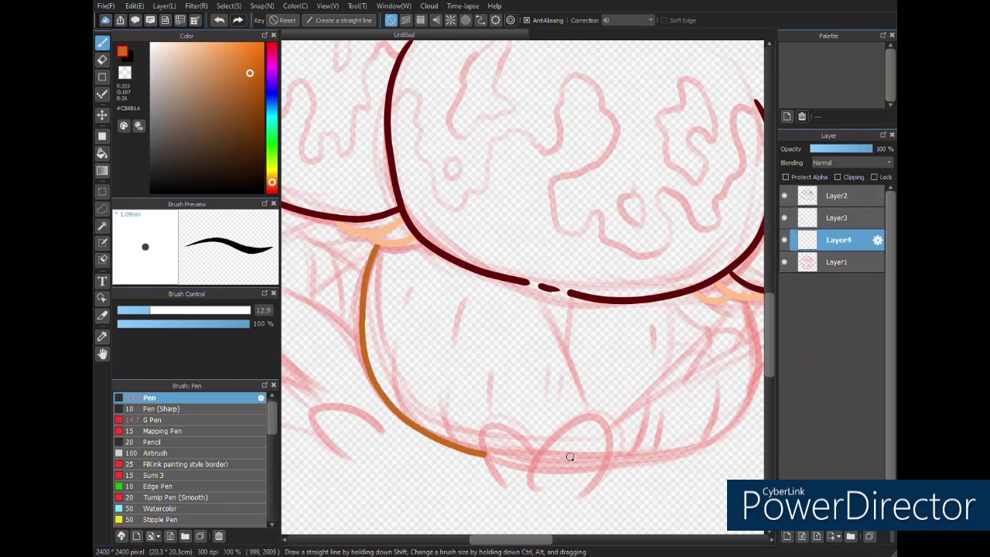
{"action": "key", "text": "ctrl+z"}
{"action": "left_click_drag", "start_coordinate": [378, 246], "coordinate": [364, 370]}
{"action": "left_click_drag", "start_coordinate": [417, 426], "coordinate": [484, 455]}
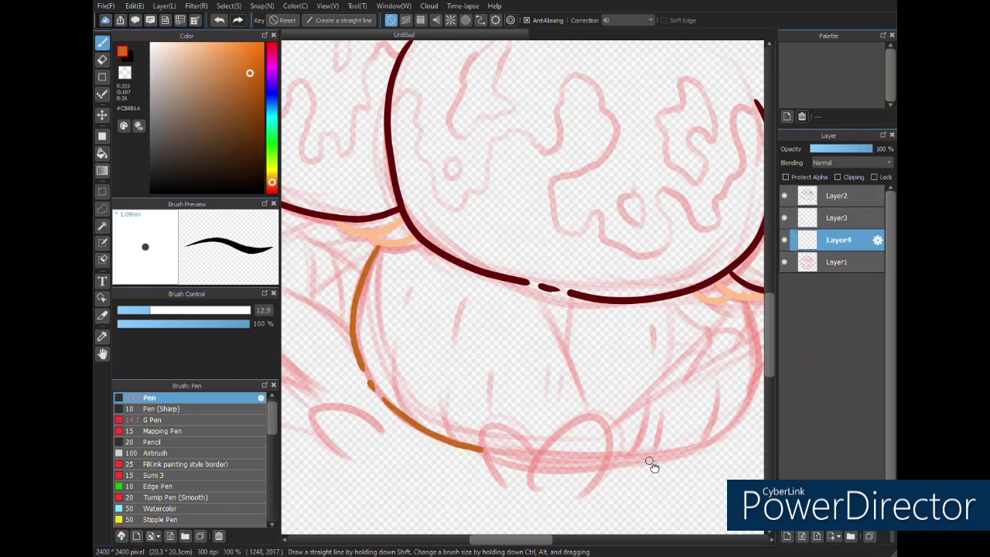
{"action": "scroll", "coordinate": [652, 464], "scroll_direction": "right", "scroll_amount": 3}
{"action": "left_click_drag", "start_coordinate": [632, 298], "coordinate": [650, 357]}
{"action": "left_click_drag", "start_coordinate": [498, 461], "coordinate": [630, 408]}
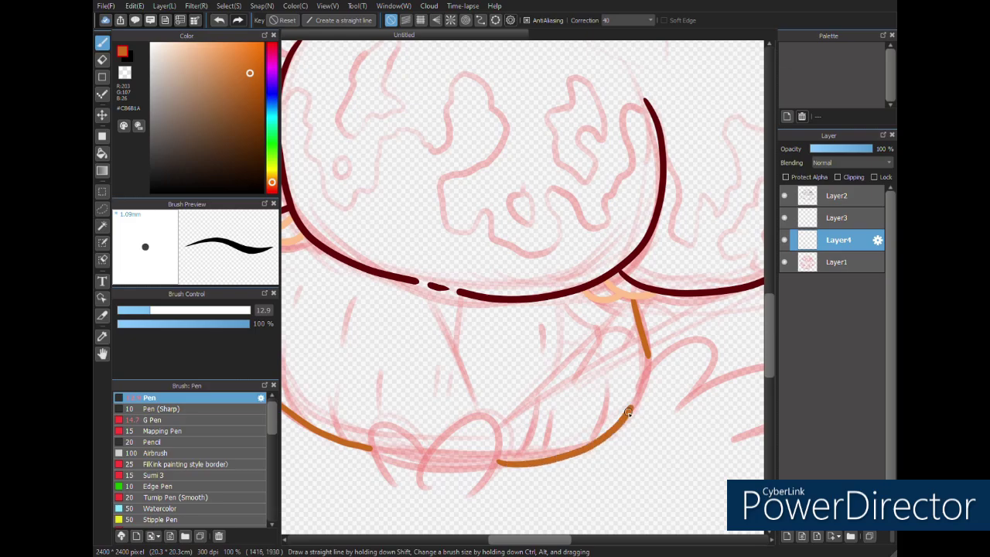
- Set the pen colour to green #46996D and ink two rounded leaves in front of the stem's base
{"action": "left_click", "coordinate": [272, 138]}
{"action": "left_click", "coordinate": [212, 103]}
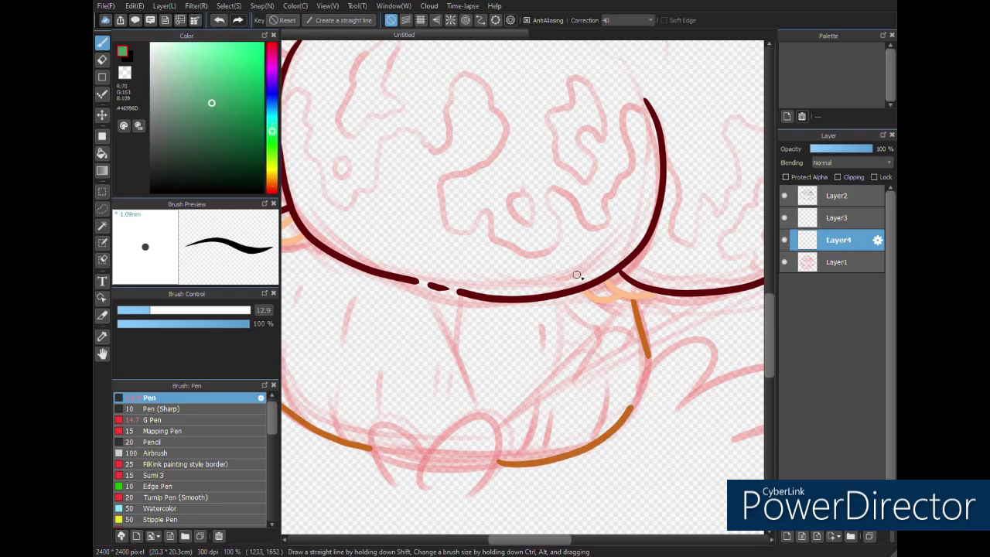
{"action": "scroll", "coordinate": [508, 398], "scroll_direction": "right", "scroll_amount": 3}
{"action": "mouse_move", "coordinate": [513, 398]}
{"action": "left_mouse_down"}
{"action": "mouse_move", "coordinate": [570, 338]}
{"action": "mouse_move", "coordinate": [592, 364]}
{"action": "mouse_move", "coordinate": [557, 401]}
{"action": "mouse_move", "coordinate": [619, 443]}
{"action": "left_mouse_up"}
{"action": "key", "text": "ctrl+z"}
{"action": "scroll", "coordinate": [619, 441], "scroll_direction": "down", "scroll_amount": 2}
{"action": "scroll", "coordinate": [619, 441], "scroll_direction": "left", "scroll_amount": 3}
{"action": "mouse_move", "coordinate": [476, 431]}
{"action": "left_mouse_down"}
{"action": "mouse_move", "coordinate": [478, 410]}
{"action": "mouse_move", "coordinate": [534, 439]}
{"action": "left_mouse_up"}
{"action": "left_click_drag", "start_coordinate": [479, 405], "coordinate": [453, 427]}
- Add a new layer below the stem layer and ink three rounded green leaves to the left of the stem
{"action": "scroll", "coordinate": [534, 422], "scroll_direction": "left", "scroll_amount": 5}
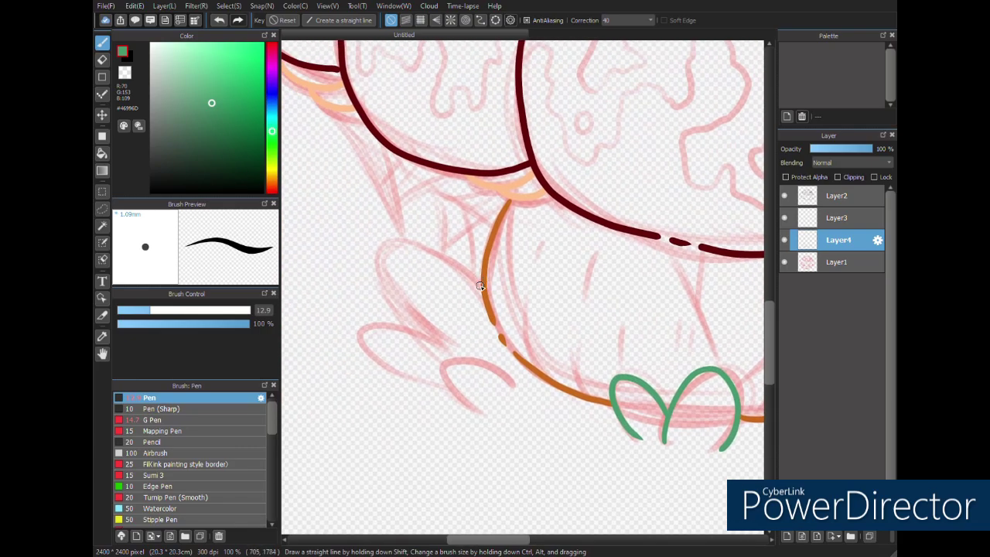
{"action": "key", "text": "ctrl+shift+n"}
{"action": "mouse_move", "coordinate": [483, 287]}
{"action": "left_mouse_down"}
{"action": "mouse_move", "coordinate": [404, 238]}
{"action": "mouse_move", "coordinate": [438, 336]}
{"action": "left_mouse_up"}
{"action": "mouse_move", "coordinate": [436, 333]}
{"action": "left_mouse_down"}
{"action": "mouse_move", "coordinate": [369, 321]}
{"action": "mouse_move", "coordinate": [447, 383]}
{"action": "mouse_move", "coordinate": [442, 377]}
{"action": "left_mouse_up"}
{"action": "key", "text": "ctrl+z"}
{"action": "key", "text": "ctrl+z"}
{"action": "mouse_move", "coordinate": [508, 383]}
{"action": "left_mouse_down"}
{"action": "mouse_move", "coordinate": [438, 370]}
{"action": "mouse_move", "coordinate": [487, 416]}
{"action": "left_mouse_up"}
{"action": "mouse_move", "coordinate": [440, 345]}
{"action": "left_mouse_down"}
{"action": "mouse_move", "coordinate": [399, 321]}
{"action": "mouse_move", "coordinate": [435, 382]}
{"action": "left_mouse_up"}
{"action": "key", "text": "ctrl+z"}
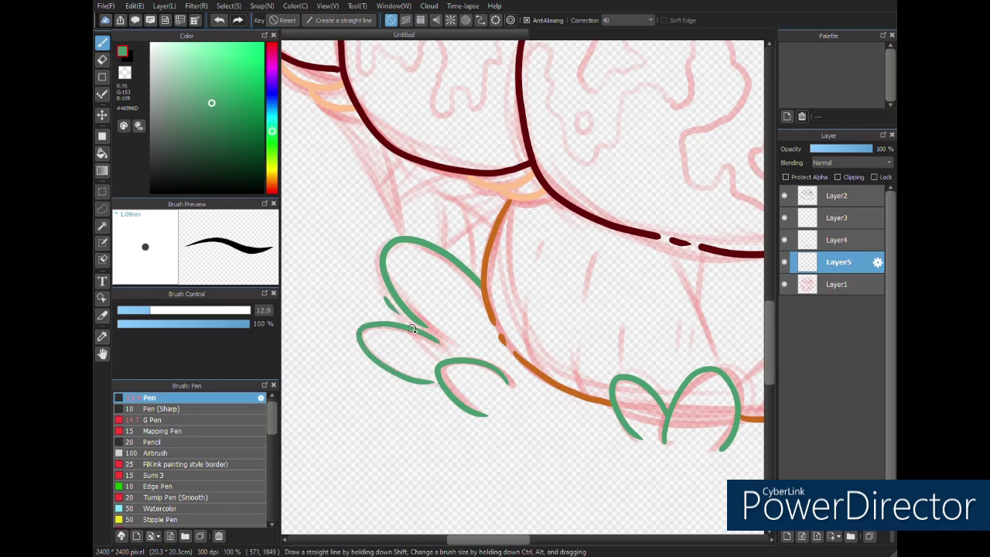
- Add short green accent lines to the left leaves and inside the front leaf
{"action": "left_click_drag", "start_coordinate": [494, 356], "coordinate": [520, 383]}
{"action": "left_click_drag", "start_coordinate": [588, 442], "coordinate": [430, 377]}
{"action": "left_click_drag", "start_coordinate": [447, 343], "coordinate": [455, 360]}
{"action": "mouse_move", "coordinate": [555, 377]}
{"action": "left_mouse_down"}
{"action": "mouse_move", "coordinate": [564, 340]}
{"action": "mouse_move", "coordinate": [555, 316]}
{"action": "left_mouse_up"}
- Ink the rounded green leaves to the right of the stem and add short accent lines around them
{"action": "left_click_drag", "start_coordinate": [699, 376], "coordinate": [533, 402]}
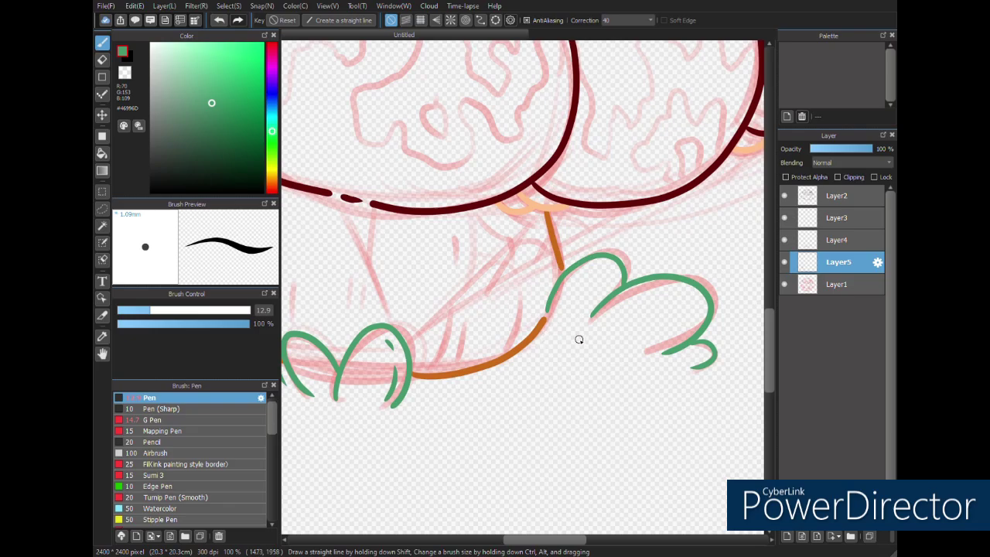
{"action": "left_click_drag", "start_coordinate": [585, 325], "coordinate": [563, 357]}
{"action": "left_click_drag", "start_coordinate": [621, 372], "coordinate": [650, 360]}
{"action": "left_click_drag", "start_coordinate": [664, 371], "coordinate": [685, 371]}
{"action": "key", "text": "ctrl+z"}
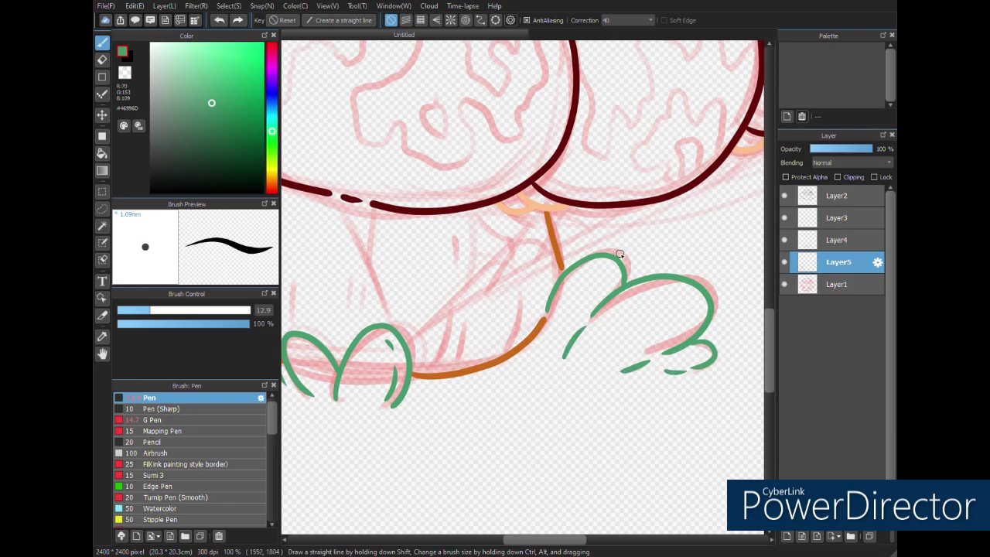
{"action": "left_click_drag", "start_coordinate": [619, 252], "coordinate": [629, 271]}
{"action": "left_click_drag", "start_coordinate": [616, 309], "coordinate": [652, 289]}
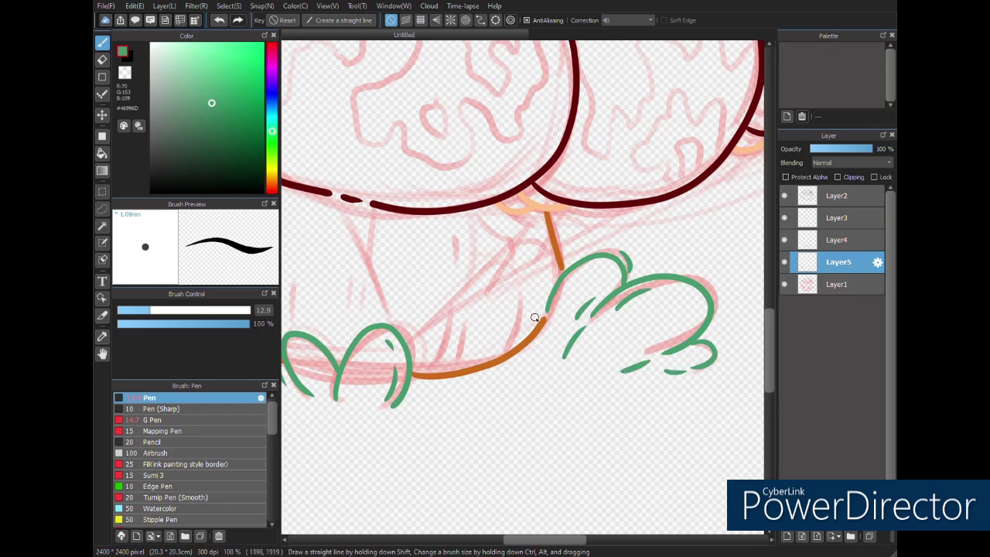
- On the stem layer, sample the stem's orange #CB6B1A and ink short texture lines rising from the right side of its base
{"action": "left_click", "coordinate": [843, 243]}
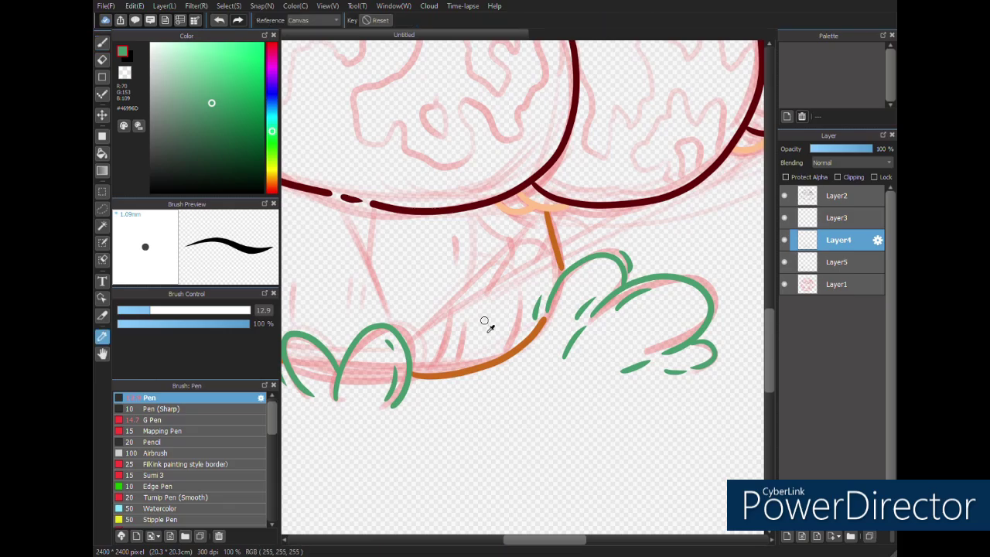
{"action": "left_click", "coordinate": [504, 356], "text": "alt"}
{"action": "left_click_drag", "start_coordinate": [499, 362], "coordinate": [516, 309]}
{"action": "left_click_drag", "start_coordinate": [426, 375], "coordinate": [447, 323]}
{"action": "left_click_drag", "start_coordinate": [451, 371], "coordinate": [462, 335]}
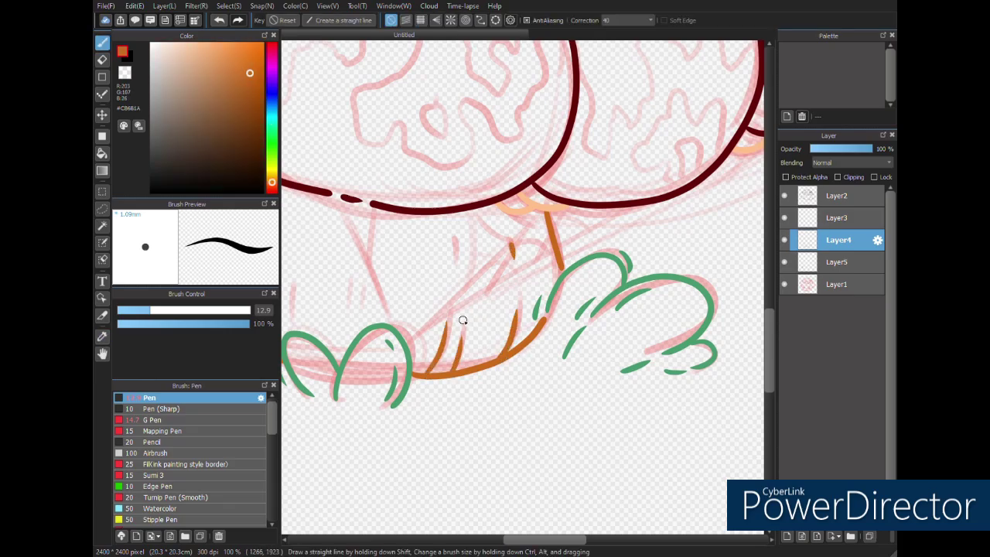
- Ink scattered short orange texture strokes across the middle and left side of the stem
{"action": "left_click_drag", "start_coordinate": [456, 240], "coordinate": [457, 265]}
{"action": "left_click_drag", "start_coordinate": [428, 330], "coordinate": [613, 314]}
{"action": "left_click_drag", "start_coordinate": [478, 268], "coordinate": [476, 301]}
{"action": "left_click_drag", "start_coordinate": [441, 336], "coordinate": [431, 299]}
{"action": "mouse_move", "coordinate": [436, 239]}
{"action": "left_mouse_down"}
{"action": "mouse_move", "coordinate": [451, 205]}
{"action": "mouse_move", "coordinate": [444, 235]}
{"action": "left_mouse_up"}
{"action": "key", "text": "ctrl+z"}
{"action": "left_click_drag", "start_coordinate": [396, 315], "coordinate": [383, 257]}
{"action": "left_click_drag", "start_coordinate": [398, 188], "coordinate": [392, 208]}
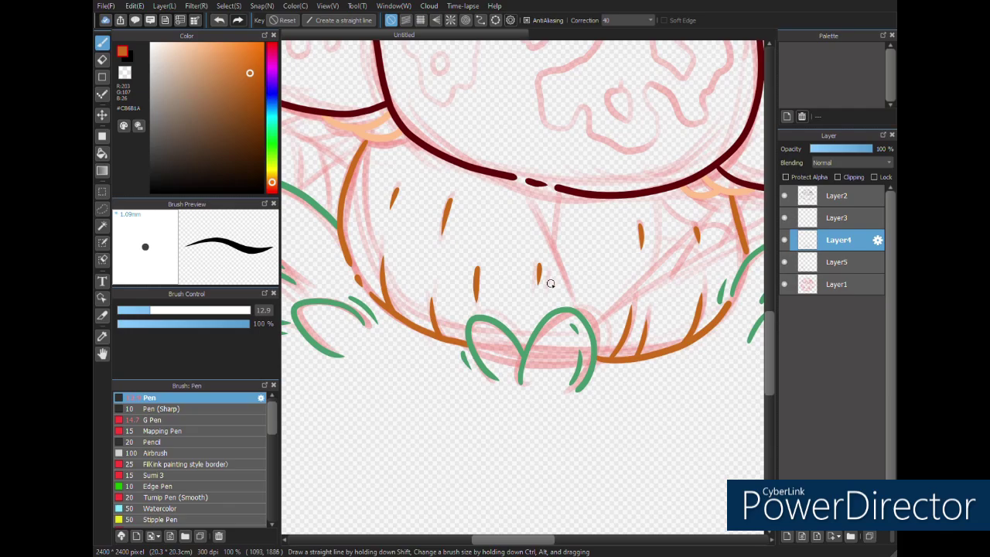
- Add a layer just above the sketch layer and ink blue #1A9BCB web strands from the cap's underside to the front leaf
{"action": "left_click", "coordinate": [787, 536]}
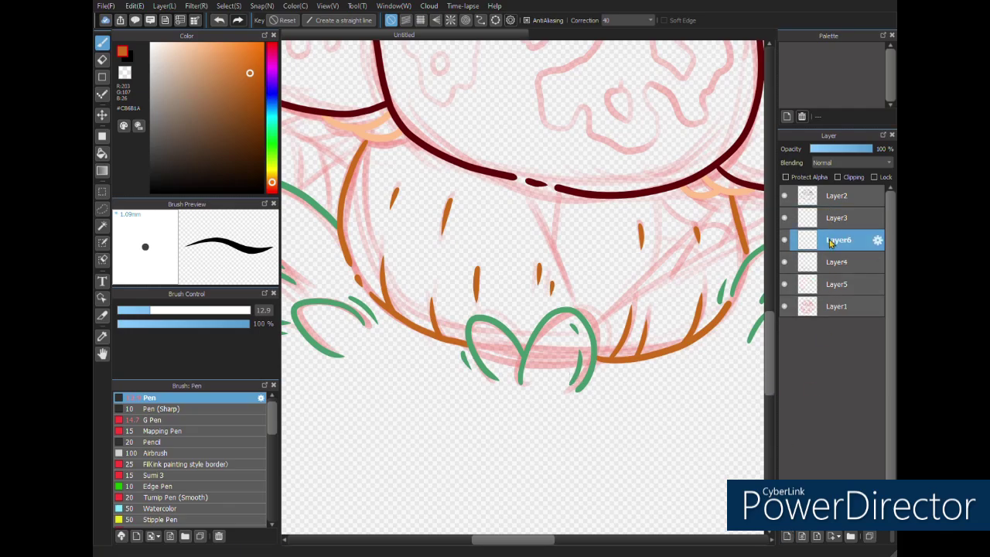
{"action": "left_click_drag", "start_coordinate": [830, 242], "coordinate": [835, 294]}
{"action": "left_click", "coordinate": [272, 112]}
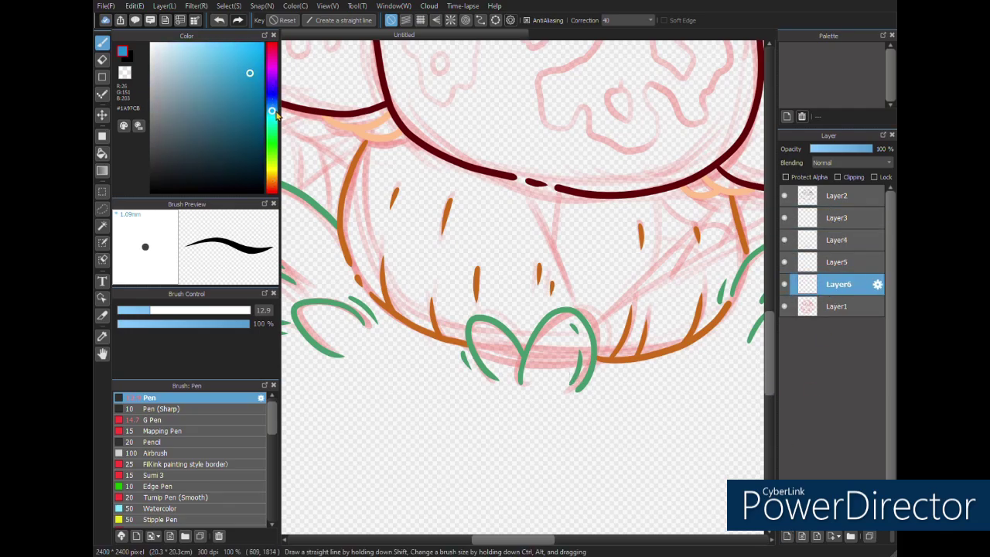
{"action": "left_click_drag", "start_coordinate": [513, 177], "coordinate": [577, 310]}
{"action": "mouse_move", "coordinate": [553, 247]}
{"action": "left_mouse_down"}
{"action": "mouse_move", "coordinate": [562, 193]}
{"action": "mouse_move", "coordinate": [555, 212]}
{"action": "left_mouse_up"}
{"action": "key", "text": "ctrl+z"}
{"action": "key", "text": "ctrl+z"}
- Add a layer directly below the spider layer and ink two long diagonal blue web strands from the front leaf to the cap's underside
{"action": "left_click_drag", "start_coordinate": [654, 296], "coordinate": [451, 309]}
{"action": "left_click_drag", "start_coordinate": [390, 335], "coordinate": [516, 209]}
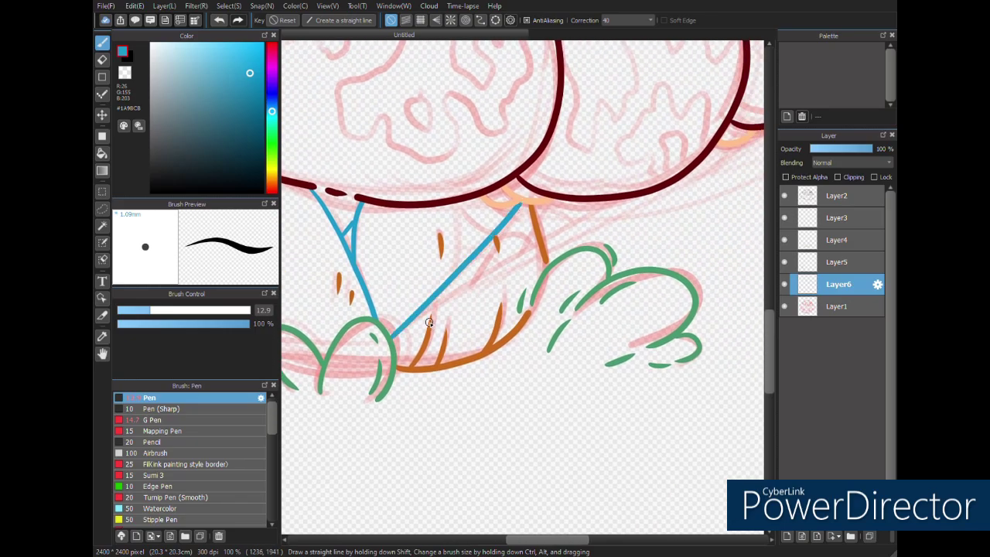
{"action": "key", "text": "ctrl+z"}
{"action": "left_click", "coordinate": [787, 536]}
{"action": "left_click_drag", "start_coordinate": [841, 285], "coordinate": [845, 232]}
{"action": "left_click_drag", "start_coordinate": [390, 335], "coordinate": [500, 225]}
{"action": "key", "text": "ctrl+z"}
{"action": "key", "text": "ctrl+z"}
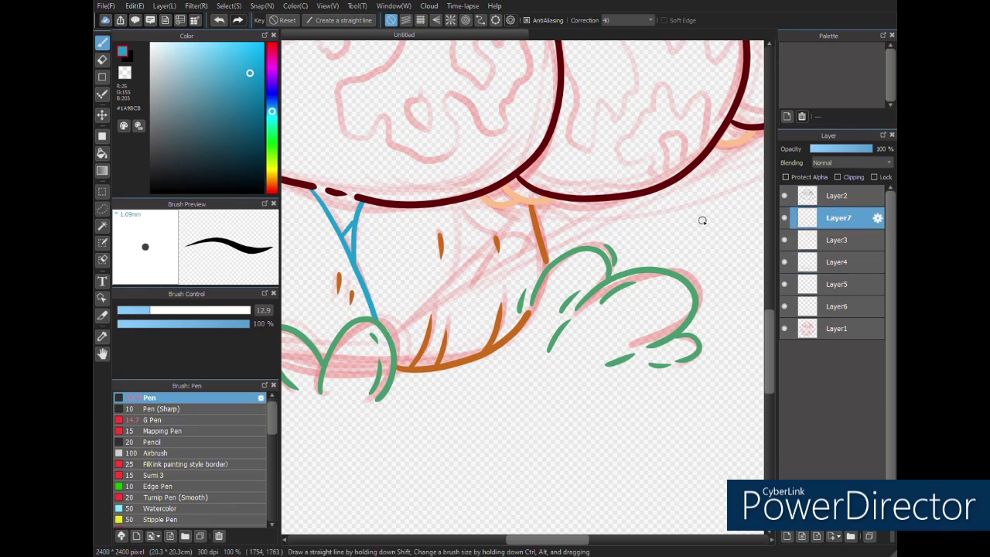
{"action": "left_click_drag", "start_coordinate": [392, 337], "coordinate": [542, 198]}
{"action": "left_click_drag", "start_coordinate": [392, 337], "coordinate": [605, 201]}
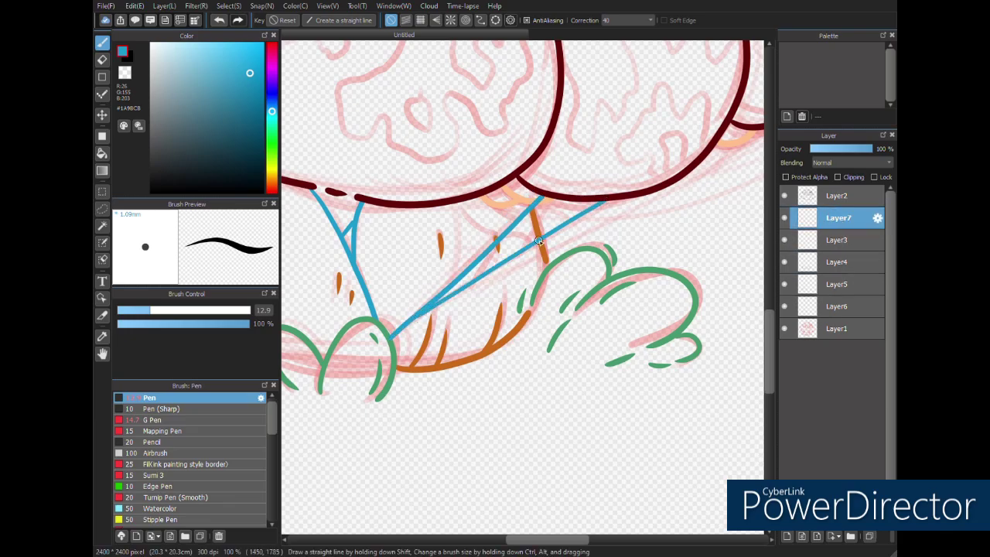
- Ink a blue cross strand between the two diagonals and a curved strand from the cap down to them
{"action": "left_click_drag", "start_coordinate": [512, 230], "coordinate": [589, 209]}
{"action": "left_click_drag", "start_coordinate": [460, 205], "coordinate": [452, 280]}
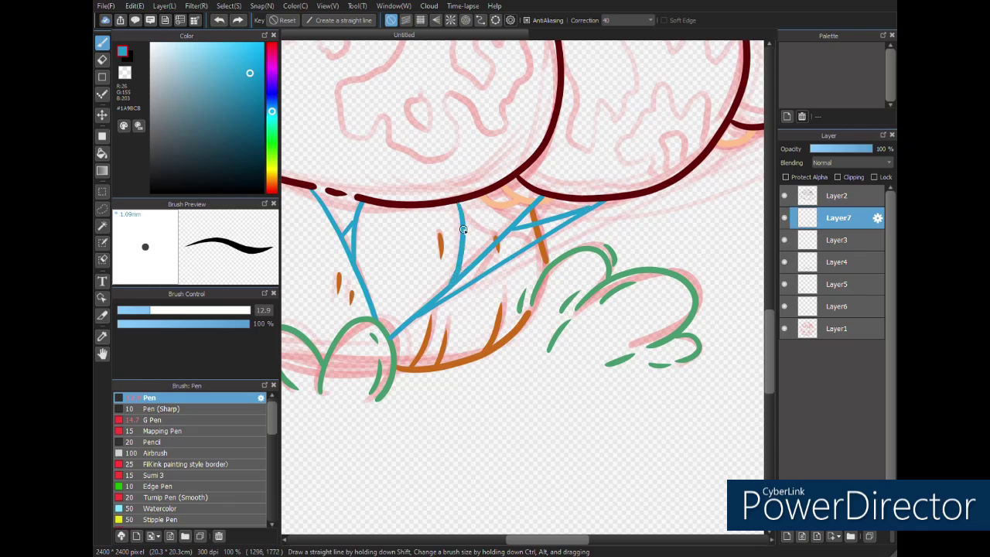
{"action": "key", "text": "ctrl+z"}
{"action": "mouse_move", "coordinate": [456, 205]}
{"action": "left_mouse_down"}
{"action": "mouse_move", "coordinate": [459, 234]}
{"action": "mouse_move", "coordinate": [437, 302]}
{"action": "left_mouse_up"}
- Ink two curved blue web strands with small connecting threads beneath the cap's two rightmost lobes
{"action": "left_click_drag", "start_coordinate": [577, 253], "coordinate": [393, 337]}
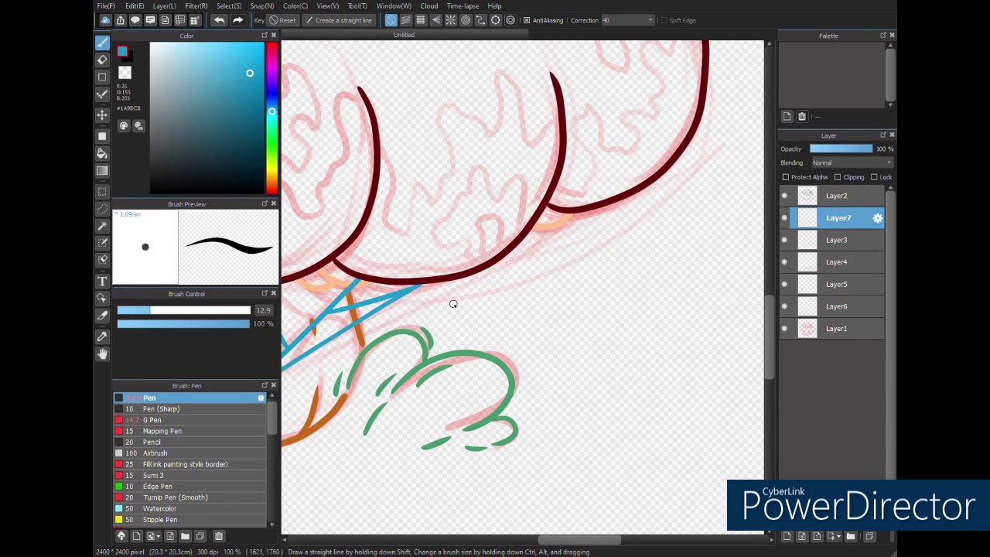
{"action": "key", "text": "ctrl+z"}
{"action": "mouse_move", "coordinate": [419, 286]}
{"action": "left_mouse_down"}
{"action": "mouse_move", "coordinate": [424, 294]}
{"action": "mouse_move", "coordinate": [595, 210]}
{"action": "mouse_move", "coordinate": [570, 280]}
{"action": "mouse_move", "coordinate": [611, 205]}
{"action": "left_mouse_up"}
{"action": "key", "text": "ctrl+z"}
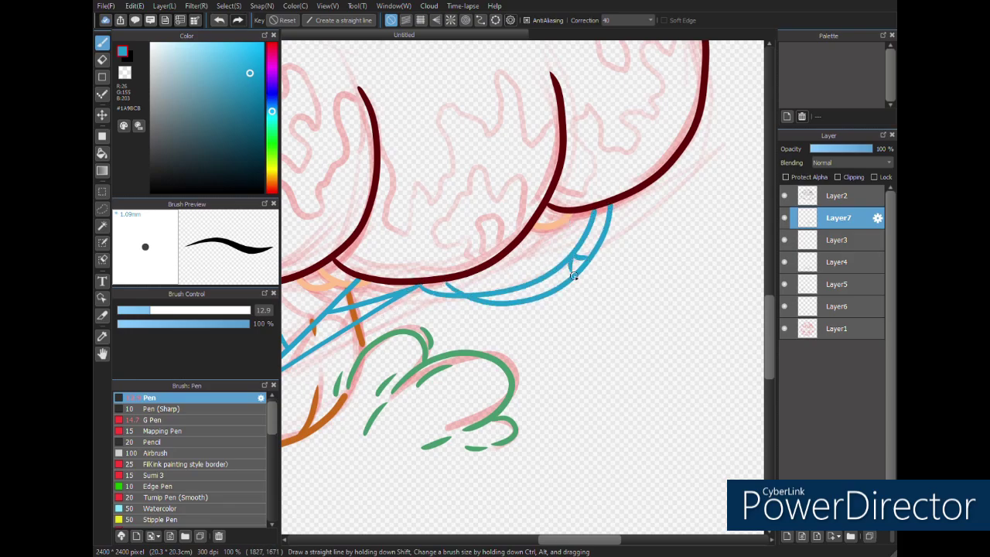
{"action": "key", "text": "ctrl+z"}
{"action": "left_click_drag", "start_coordinate": [588, 254], "coordinate": [562, 286]}
- Ink blue web strands from the cap's left lobes down to the upper left leaf, with short threads linking them
{"action": "left_click_drag", "start_coordinate": [491, 305], "coordinate": [695, 316]}
{"action": "left_click_drag", "start_coordinate": [288, 328], "coordinate": [672, 350]}
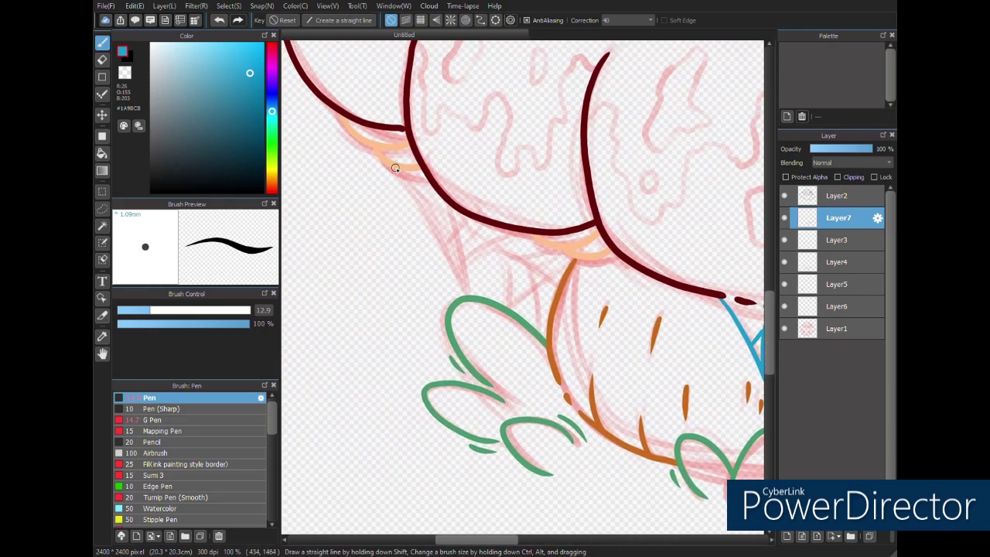
{"action": "left_click_drag", "start_coordinate": [394, 168], "coordinate": [458, 295]}
{"action": "key", "text": "ctrl+z"}
{"action": "left_click_drag", "start_coordinate": [370, 127], "coordinate": [460, 297]}
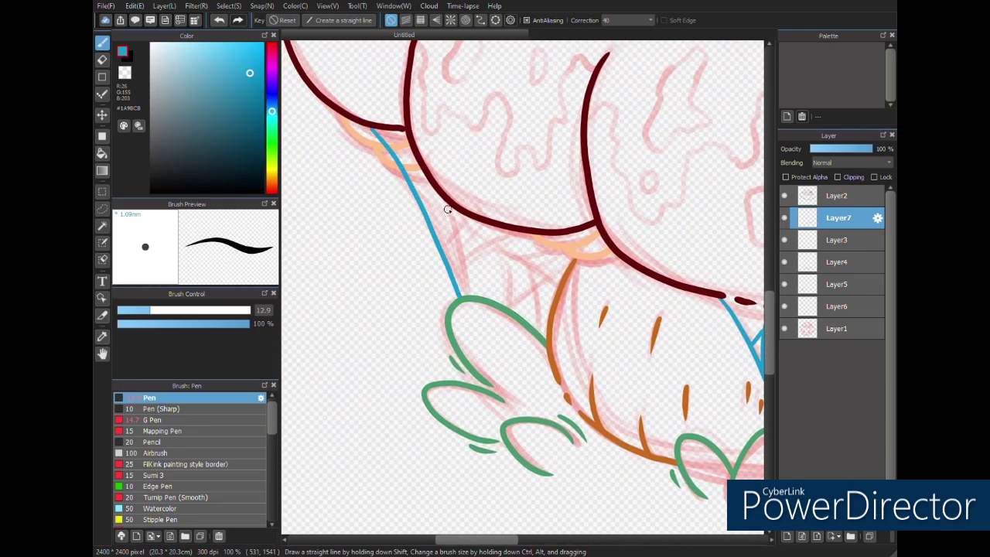
{"action": "left_click_drag", "start_coordinate": [447, 209], "coordinate": [461, 296]}
{"action": "key", "text": "ctrl+z"}
{"action": "left_click_drag", "start_coordinate": [429, 227], "coordinate": [441, 187]}
- Ink branching blue web strands between the second lobe, the upper left leaf and the stem's left edge
{"action": "left_click_drag", "start_coordinate": [468, 218], "coordinate": [520, 314]}
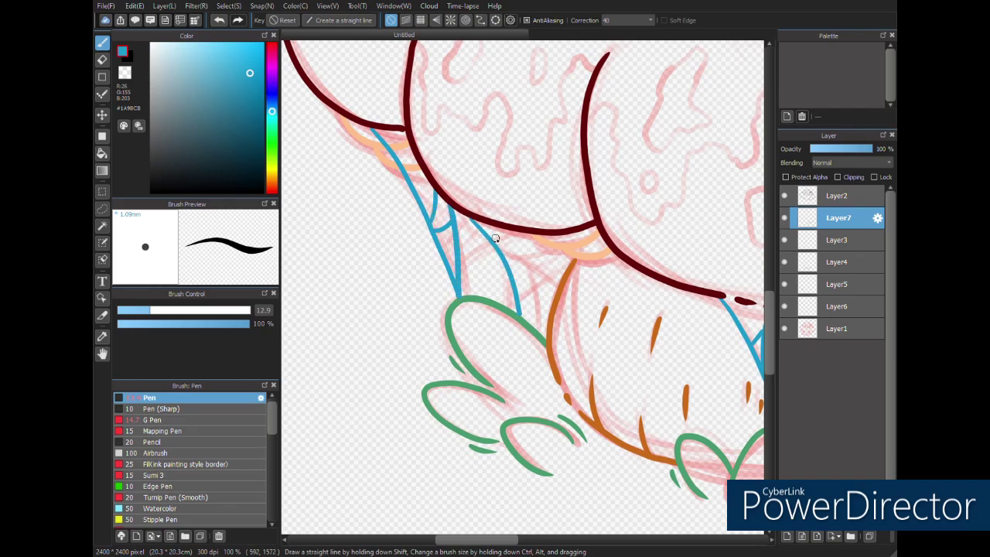
{"action": "left_click_drag", "start_coordinate": [495, 241], "coordinate": [562, 279]}
{"action": "key", "text": "ctrl+z"}
{"action": "left_click_drag", "start_coordinate": [528, 269], "coordinate": [539, 317]}
- Ink a long sagging blue strand under the leftmost lobe with a dangling thread and small connecting threads
{"action": "left_click_drag", "start_coordinate": [424, 245], "coordinate": [559, 341]}
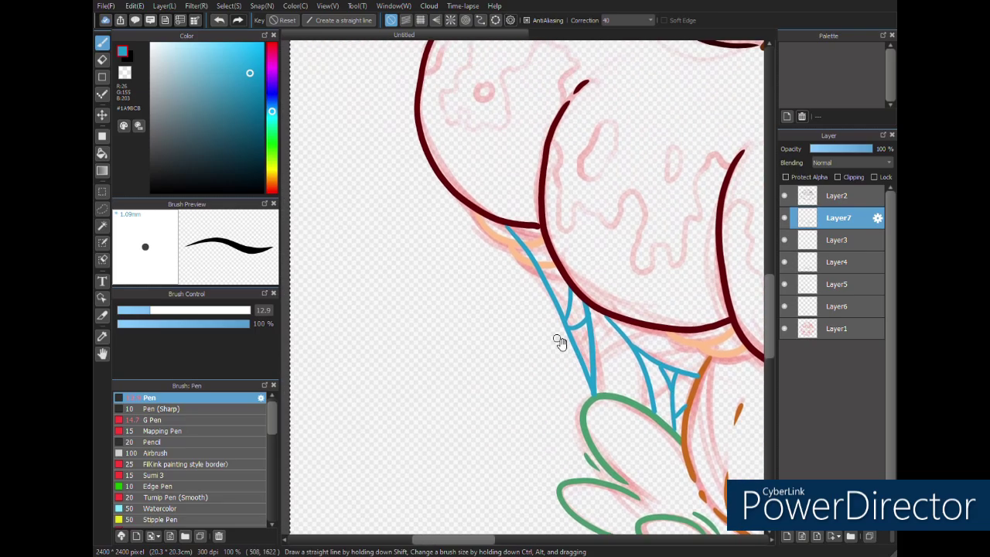
{"action": "mouse_move", "coordinate": [461, 201]}
{"action": "left_mouse_down"}
{"action": "mouse_move", "coordinate": [605, 331]}
{"action": "mouse_move", "coordinate": [621, 323]}
{"action": "left_mouse_up"}
{"action": "left_click_drag", "start_coordinate": [499, 292], "coordinate": [425, 271]}
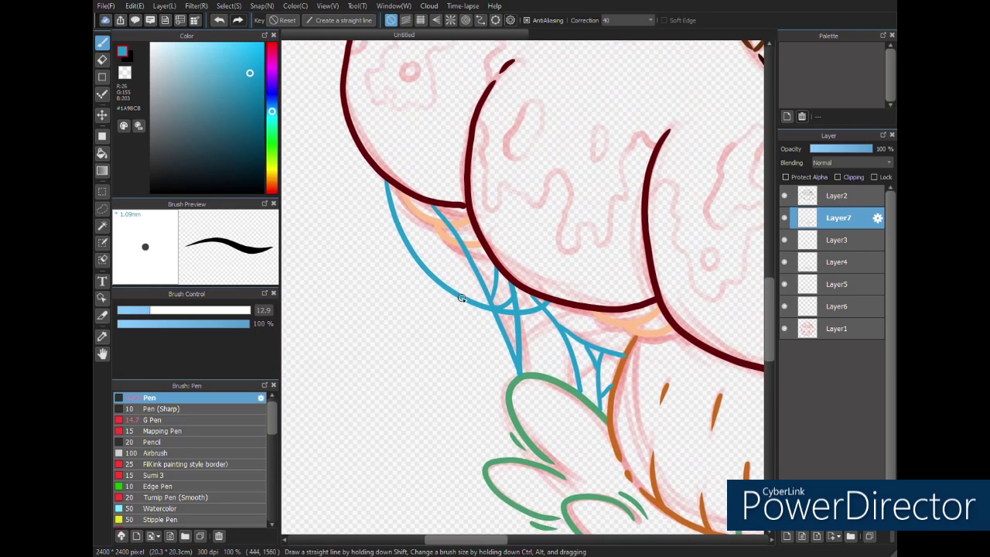
{"action": "left_click_drag", "start_coordinate": [462, 297], "coordinate": [620, 315]}
{"action": "key", "text": "ctrl+z"}
{"action": "left_click_drag", "start_coordinate": [428, 273], "coordinate": [438, 352]}
{"action": "key", "text": "ctrl+z"}
{"action": "left_click_drag", "start_coordinate": [439, 311], "coordinate": [448, 288]}
{"action": "left_click_drag", "start_coordinate": [583, 380], "coordinate": [576, 400]}
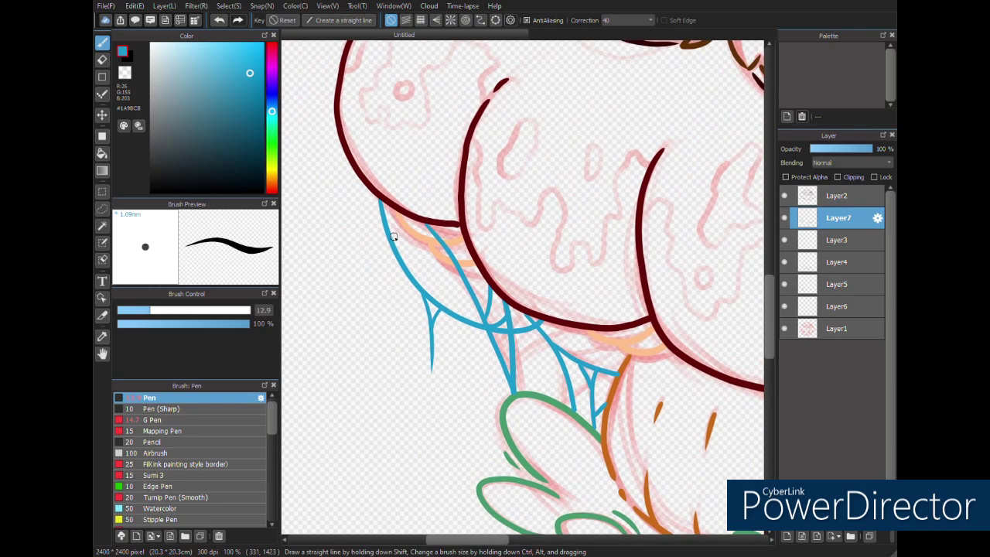
{"action": "key", "text": "ctrl+z"}
{"action": "left_click_drag", "start_coordinate": [393, 210], "coordinate": [401, 247]}
- Add a small dangling blue thread to the curved web strands beneath the cap's right side
{"action": "mouse_move", "coordinate": [605, 372]}
{"action": "left_mouse_down"}
{"action": "mouse_move", "coordinate": [436, 302]}
{"action": "mouse_move", "coordinate": [317, 286]}
{"action": "left_mouse_up"}
{"action": "left_click_drag", "start_coordinate": [736, 349], "coordinate": [485, 348]}
{"action": "left_click_drag", "start_coordinate": [606, 339], "coordinate": [606, 404]}
{"action": "key", "text": "ctrl+z"}
{"action": "left_click_drag", "start_coordinate": [594, 344], "coordinate": [604, 362]}
- Set the pen colour to purple #6C528B and ink the wavy patches and small spot on the cap's leftmost lobe
{"action": "scroll", "coordinate": [602, 416], "scroll_direction": "down", "scroll_amount": 2}
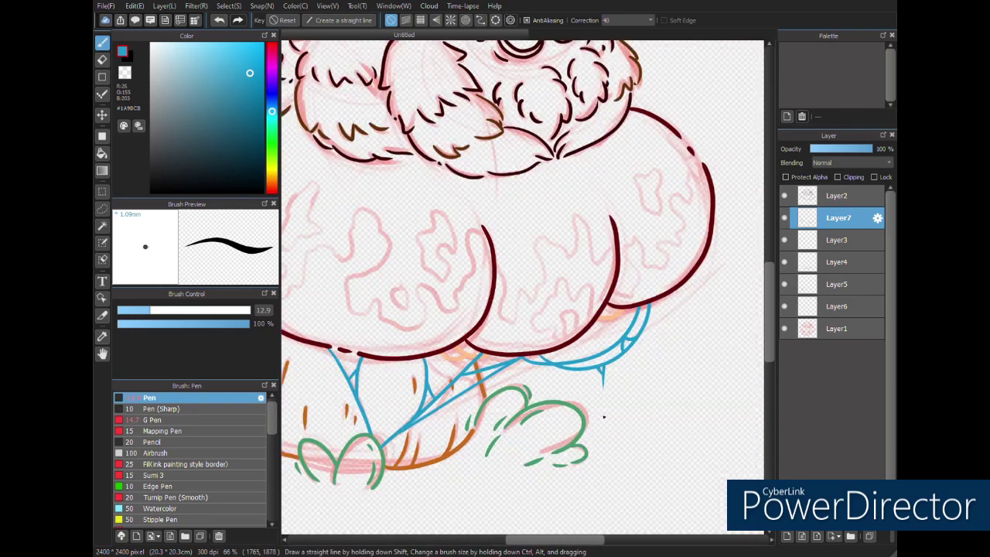
{"action": "left_click_drag", "start_coordinate": [533, 393], "coordinate": [641, 417]}
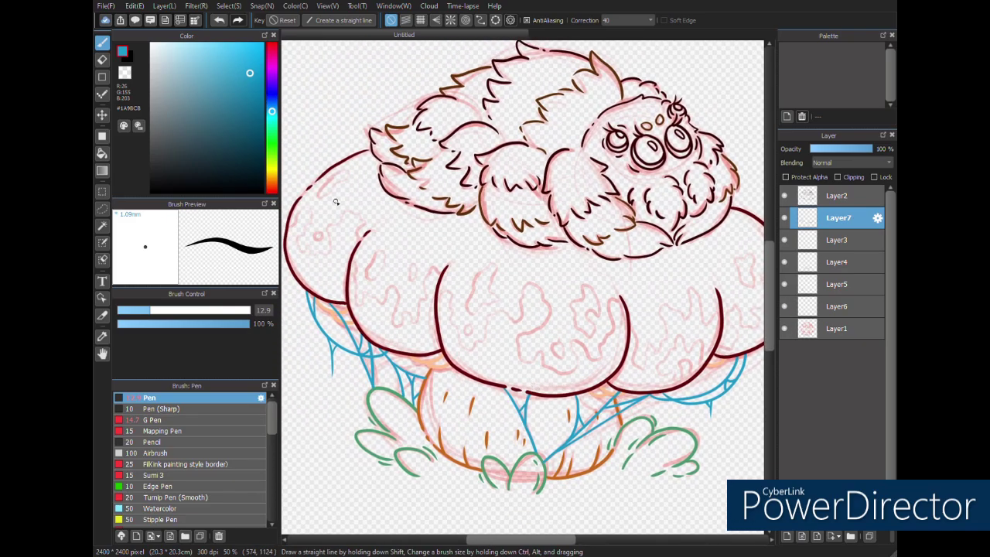
{"action": "left_click_drag", "start_coordinate": [271, 87], "coordinate": [272, 80]}
{"action": "mouse_move", "coordinate": [213, 94]}
{"action": "left_mouse_down"}
{"action": "mouse_move", "coordinate": [211, 126]}
{"action": "mouse_move", "coordinate": [196, 110]}
{"action": "left_mouse_up"}
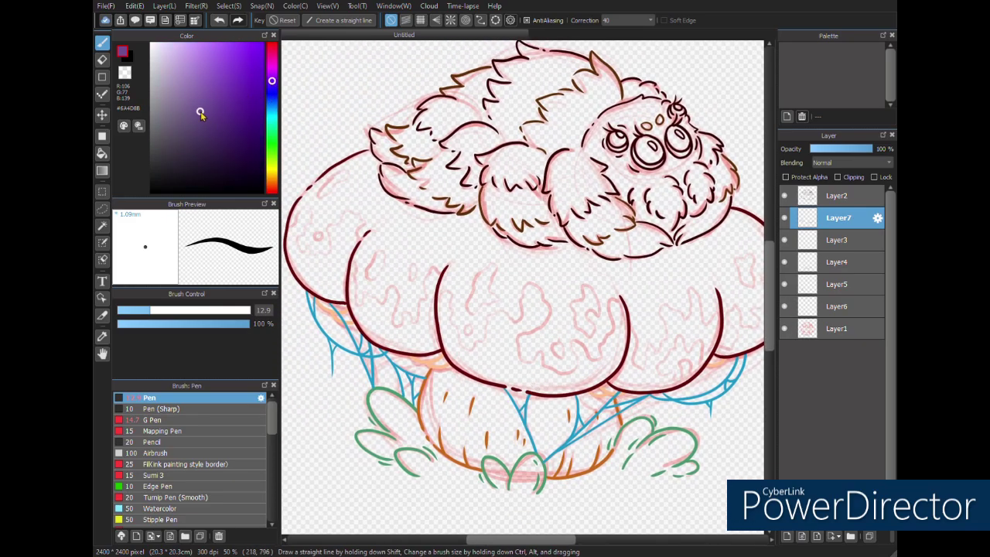
{"action": "scroll", "coordinate": [302, 219], "scroll_direction": "up", "scroll_amount": 3}
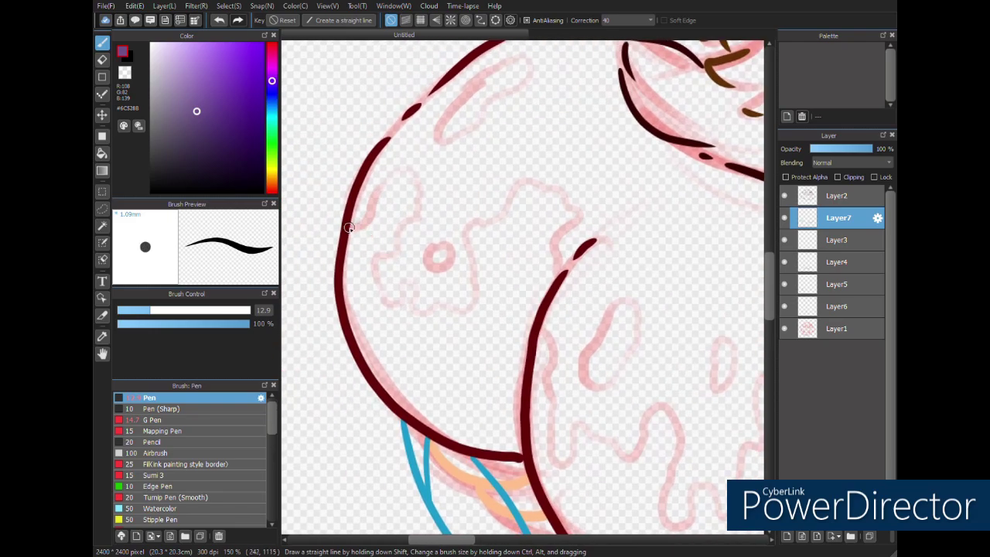
{"action": "mouse_move", "coordinate": [350, 229]}
{"action": "left_mouse_down"}
{"action": "mouse_move", "coordinate": [396, 172]}
{"action": "mouse_move", "coordinate": [406, 219]}
{"action": "mouse_move", "coordinate": [377, 280]}
{"action": "mouse_move", "coordinate": [474, 288]}
{"action": "mouse_move", "coordinate": [494, 218]}
{"action": "mouse_move", "coordinate": [566, 208]}
{"action": "mouse_move", "coordinate": [533, 281]}
{"action": "mouse_move", "coordinate": [534, 309]}
{"action": "left_mouse_up"}
{"action": "mouse_move", "coordinate": [430, 260]}
{"action": "left_mouse_down"}
{"action": "mouse_move", "coordinate": [451, 247]}
{"action": "mouse_move", "coordinate": [444, 273]}
{"action": "left_mouse_up"}
{"action": "mouse_move", "coordinate": [518, 57]}
{"action": "left_mouse_down"}
{"action": "mouse_move", "coordinate": [442, 126]}
{"action": "mouse_move", "coordinate": [514, 95]}
{"action": "mouse_move", "coordinate": [519, 58]}
{"action": "left_mouse_up"}
- Ink the wavy purple patch outline and two small enclosed spots on the second lobe from the left
{"action": "left_click_drag", "start_coordinate": [640, 309], "coordinate": [466, 188]}
{"action": "mouse_move", "coordinate": [369, 207]}
{"action": "left_mouse_down"}
{"action": "mouse_move", "coordinate": [378, 310]}
{"action": "mouse_move", "coordinate": [509, 309]}
{"action": "mouse_move", "coordinate": [511, 405]}
{"action": "mouse_move", "coordinate": [576, 338]}
{"action": "mouse_move", "coordinate": [605, 229]}
{"action": "mouse_move", "coordinate": [630, 248]}
{"action": "left_mouse_up"}
{"action": "mouse_move", "coordinate": [554, 215]}
{"action": "left_mouse_down"}
{"action": "mouse_move", "coordinate": [565, 245]}
{"action": "mouse_move", "coordinate": [555, 217]}
{"action": "left_mouse_up"}
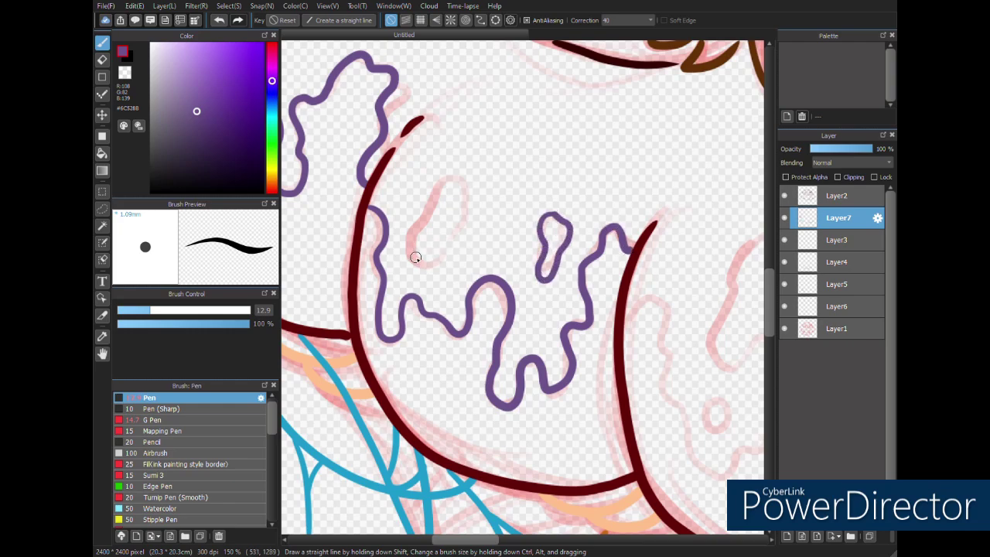
{"action": "mouse_move", "coordinate": [416, 257]}
{"action": "left_mouse_down"}
{"action": "mouse_move", "coordinate": [466, 199]}
{"action": "mouse_move", "coordinate": [417, 260]}
{"action": "left_mouse_up"}
- Ink the large wavy purple patch and its inner and neighbouring spots on the cap's middle lobe
{"action": "mouse_move", "coordinate": [588, 330]}
{"action": "left_mouse_down"}
{"action": "mouse_move", "coordinate": [372, 256]}
{"action": "mouse_move", "coordinate": [447, 298]}
{"action": "mouse_move", "coordinate": [518, 399]}
{"action": "mouse_move", "coordinate": [588, 287]}
{"action": "mouse_move", "coordinate": [663, 235]}
{"action": "mouse_move", "coordinate": [739, 325]}
{"action": "mouse_move", "coordinate": [683, 434]}
{"action": "mouse_move", "coordinate": [712, 451]}
{"action": "mouse_move", "coordinate": [403, 356]}
{"action": "mouse_move", "coordinate": [501, 334]}
{"action": "mouse_move", "coordinate": [546, 345]}
{"action": "mouse_move", "coordinate": [608, 267]}
{"action": "mouse_move", "coordinate": [639, 185]}
{"action": "left_mouse_up"}
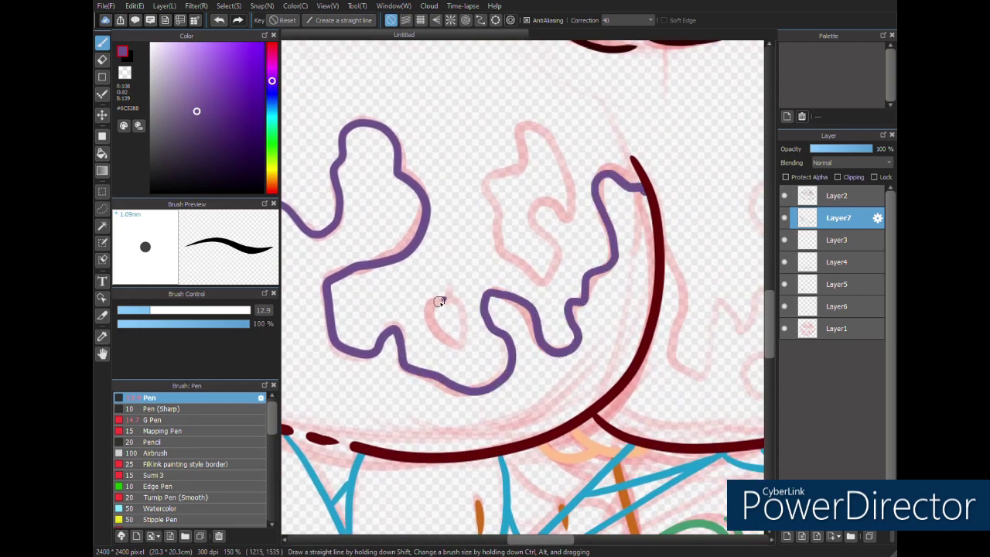
{"action": "mouse_move", "coordinate": [439, 302]}
{"action": "left_mouse_down"}
{"action": "mouse_move", "coordinate": [464, 310]}
{"action": "mouse_move", "coordinate": [445, 297]}
{"action": "left_mouse_up"}
{"action": "mouse_move", "coordinate": [514, 169]}
{"action": "left_mouse_down"}
{"action": "mouse_move", "coordinate": [548, 283]}
{"action": "mouse_move", "coordinate": [567, 164]}
{"action": "mouse_move", "coordinate": [516, 171]}
{"action": "left_mouse_up"}
{"action": "left_click_drag", "start_coordinate": [431, 258], "coordinate": [657, 401]}
{"action": "mouse_move", "coordinate": [402, 386]}
{"action": "left_mouse_down"}
{"action": "mouse_move", "coordinate": [422, 284]}
{"action": "mouse_move", "coordinate": [469, 268]}
{"action": "mouse_move", "coordinate": [435, 354]}
{"action": "mouse_move", "coordinate": [422, 354]}
{"action": "left_mouse_up"}
- Ink the wavy purple patch with its small inner shape on the lobe to the right of the middle
{"action": "mouse_move", "coordinate": [682, 352]}
{"action": "left_mouse_down"}
{"action": "mouse_move", "coordinate": [358, 378]}
{"action": "mouse_move", "coordinate": [219, 317]}
{"action": "left_mouse_up"}
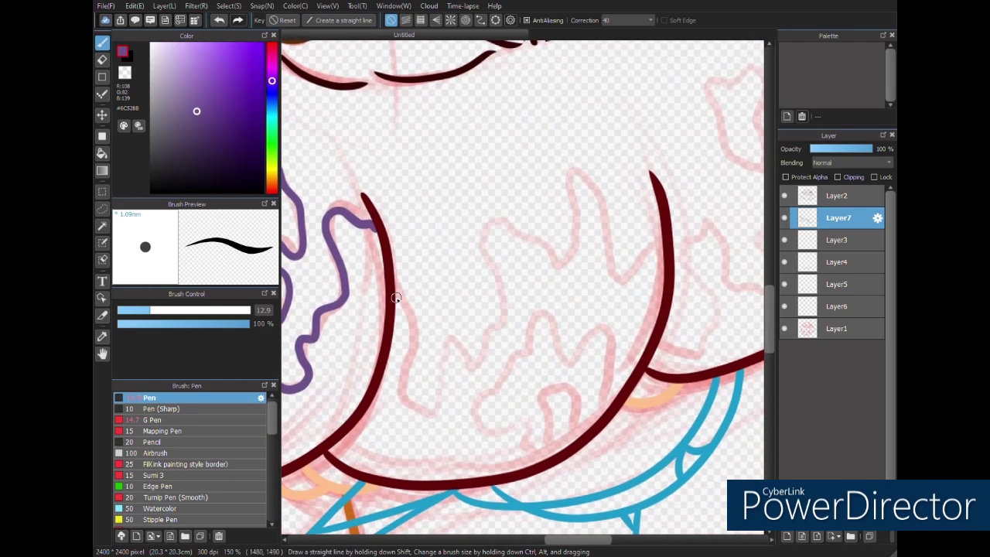
{"action": "mouse_move", "coordinate": [396, 298]}
{"action": "left_mouse_down"}
{"action": "mouse_move", "coordinate": [442, 393]}
{"action": "mouse_move", "coordinate": [551, 252]}
{"action": "mouse_move", "coordinate": [610, 222]}
{"action": "mouse_move", "coordinate": [661, 246]}
{"action": "left_mouse_up"}
{"action": "mouse_move", "coordinate": [607, 418]}
{"action": "left_mouse_down"}
{"action": "mouse_move", "coordinate": [612, 352]}
{"action": "mouse_move", "coordinate": [537, 310]}
{"action": "mouse_move", "coordinate": [478, 402]}
{"action": "mouse_move", "coordinate": [534, 463]}
{"action": "mouse_move", "coordinate": [561, 429]}
{"action": "mouse_move", "coordinate": [576, 449]}
{"action": "mouse_move", "coordinate": [566, 448]}
{"action": "left_mouse_up"}
- Ink the wavy purple patch and the separate spot on the cap's rightmost lobe
{"action": "scroll", "coordinate": [499, 394], "scroll_direction": "right", "scroll_amount": 5}
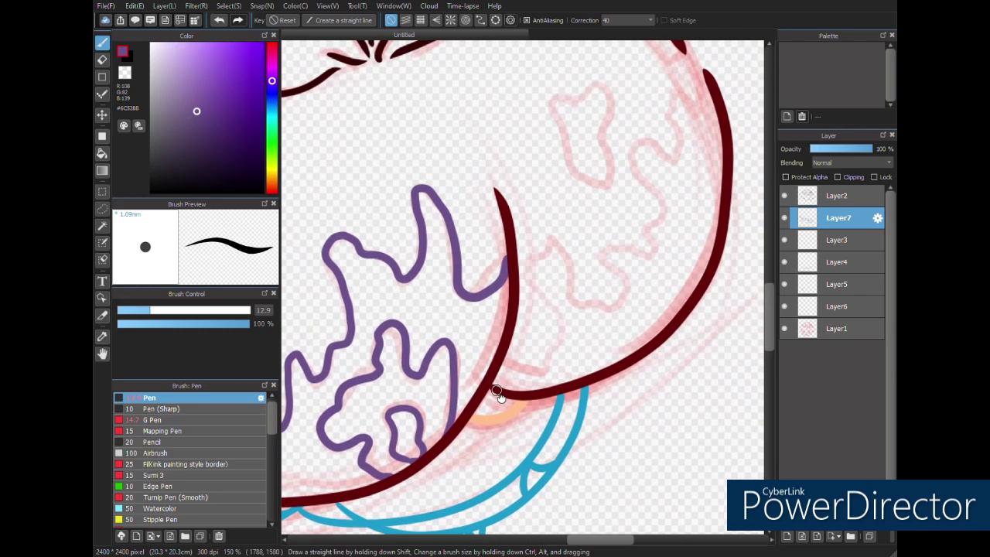
{"action": "scroll", "coordinate": [498, 394], "scroll_direction": "up", "scroll_amount": 1}
{"action": "scroll", "coordinate": [499, 395], "scroll_direction": "right", "scroll_amount": 2}
{"action": "mouse_move", "coordinate": [430, 396]}
{"action": "left_mouse_down"}
{"action": "mouse_move", "coordinate": [468, 392]}
{"action": "mouse_move", "coordinate": [477, 276]}
{"action": "mouse_move", "coordinate": [551, 331]}
{"action": "mouse_move", "coordinate": [612, 174]}
{"action": "mouse_move", "coordinate": [643, 144]}
{"action": "left_mouse_up"}
{"action": "mouse_move", "coordinate": [503, 133]}
{"action": "left_mouse_down"}
{"action": "mouse_move", "coordinate": [540, 190]}
{"action": "mouse_move", "coordinate": [504, 133]}
{"action": "left_mouse_up"}
- Hide the sketch layer, merge the line-art layers into one and add a new layer beneath the line art
{"action": "scroll", "coordinate": [502, 232], "scroll_direction": "down", "scroll_amount": 5}
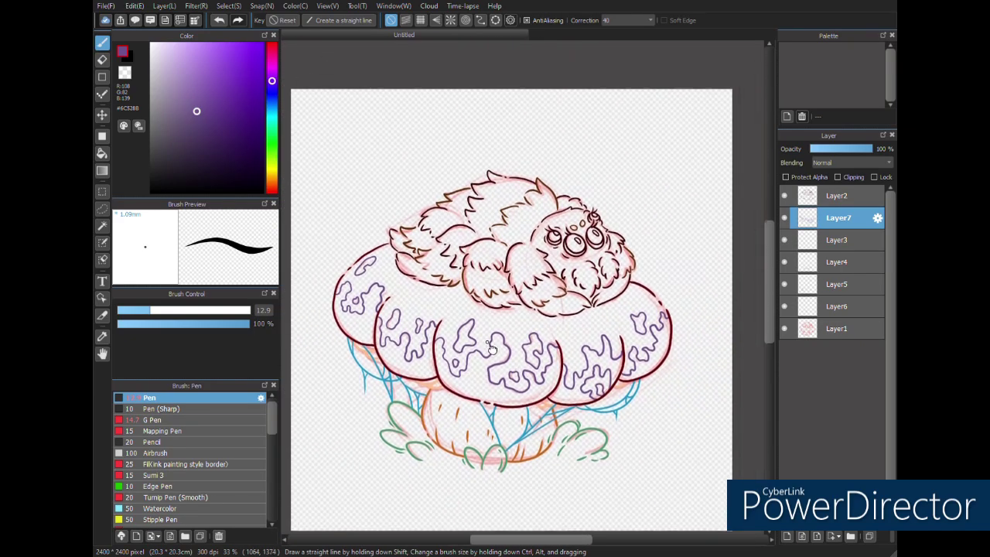
{"action": "left_click", "coordinate": [809, 329]}
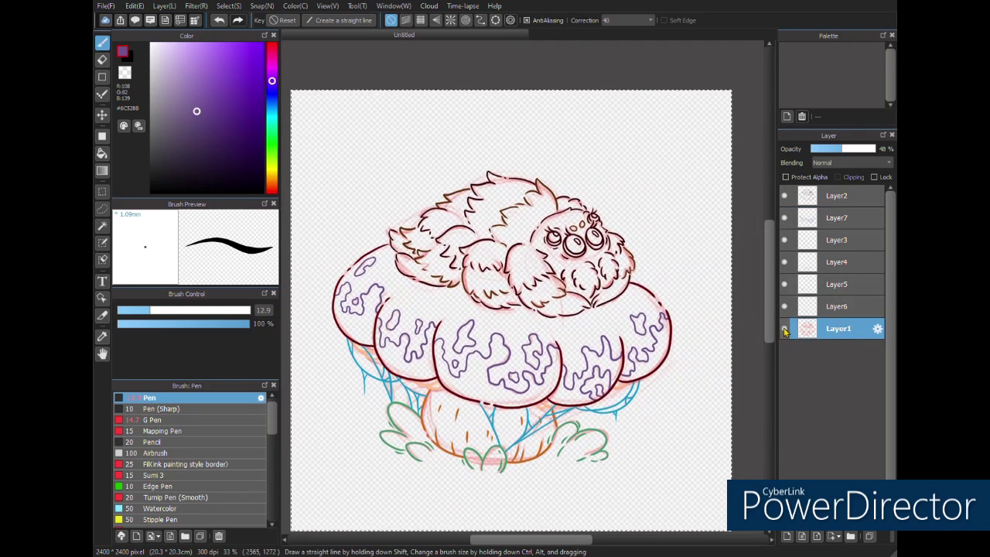
{"action": "left_click", "coordinate": [785, 329]}
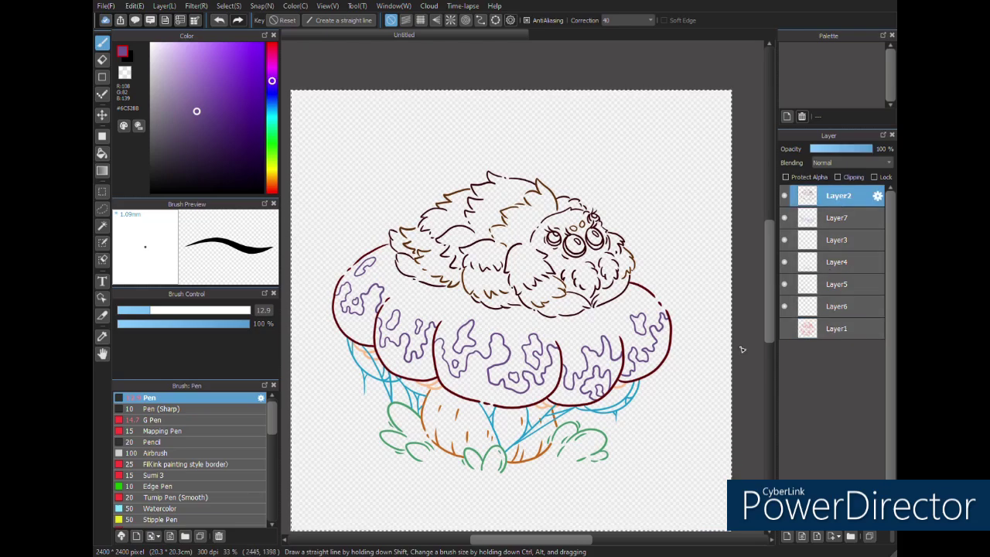
{"action": "left_click", "coordinate": [786, 536]}
{"action": "left_click_drag", "start_coordinate": [840, 201], "coordinate": [838, 226]}
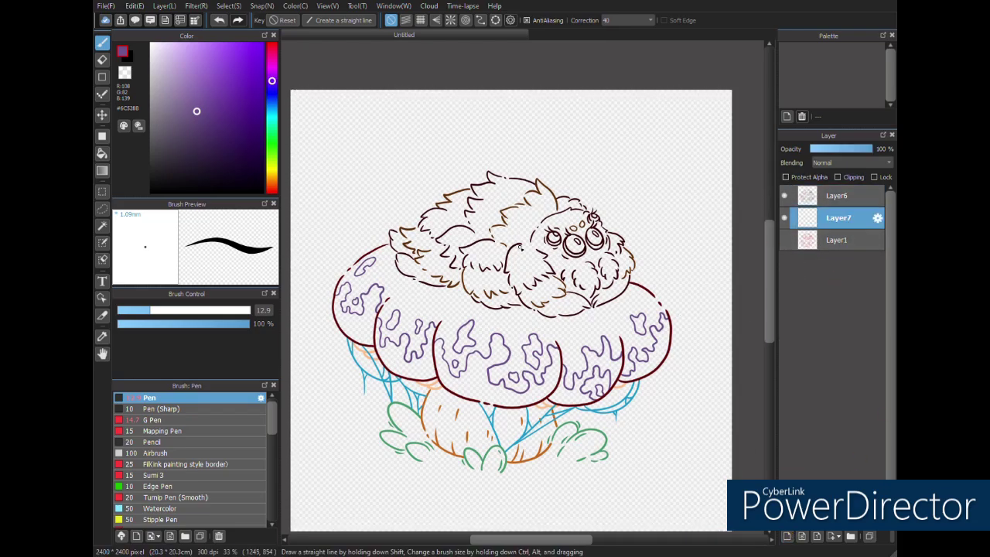
{"action": "scroll", "coordinate": [520, 246], "scroll_direction": "up", "scroll_amount": 3}
{"action": "left_click_drag", "start_coordinate": [273, 149], "coordinate": [272, 184]}
{"action": "key", "text": "i"}
{"action": "left_click", "coordinate": [423, 226]}
{"action": "left_click_drag", "start_coordinate": [468, 210], "coordinate": [486, 275]}
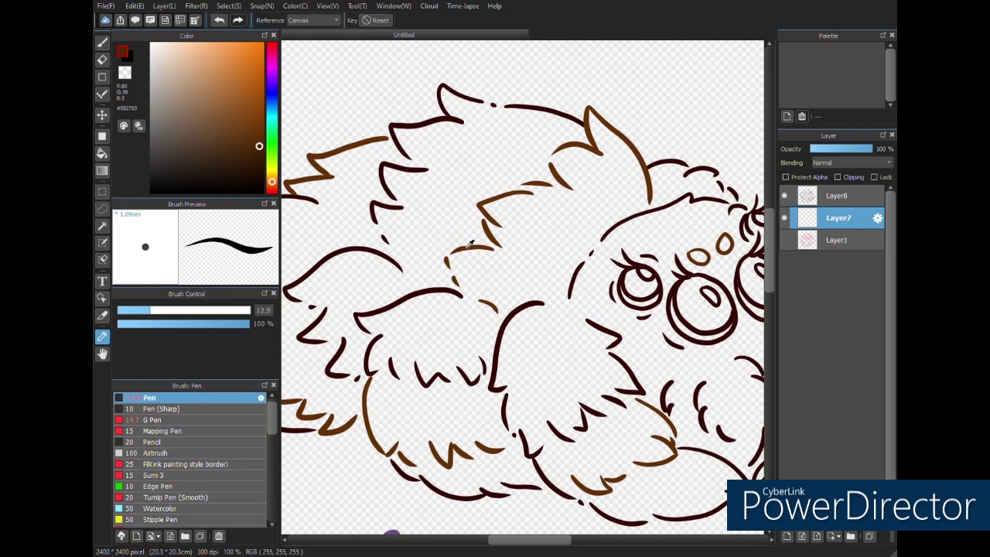
{"action": "key", "text": "b"}
{"action": "key", "text": "ctrl+z"}
{"action": "left_click", "coordinate": [248, 139]}
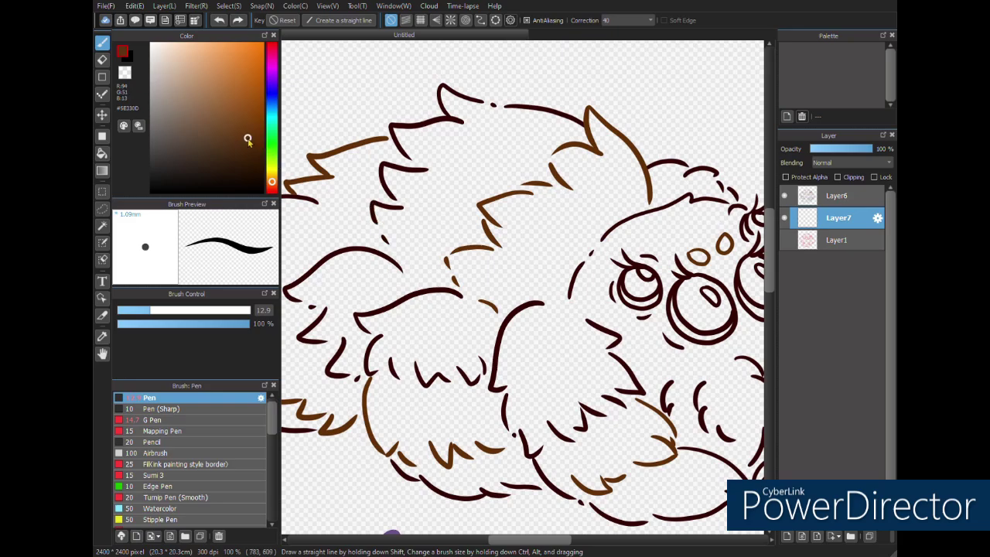
{"action": "left_click_drag", "start_coordinate": [378, 208], "coordinate": [398, 249]}
{"action": "key", "text": "ctrl+z"}
- Set the colour to brown #7D4310, close the gaps in the spider's dark back fur outline and fill that area
{"action": "left_click", "coordinate": [249, 119]}
{"action": "mouse_move", "coordinate": [371, 201]}
{"action": "left_mouse_down"}
{"action": "mouse_move", "coordinate": [399, 255]}
{"action": "mouse_move", "coordinate": [373, 205]}
{"action": "mouse_move", "coordinate": [388, 190]}
{"action": "left_mouse_up"}
{"action": "key", "text": "ctrl+z"}
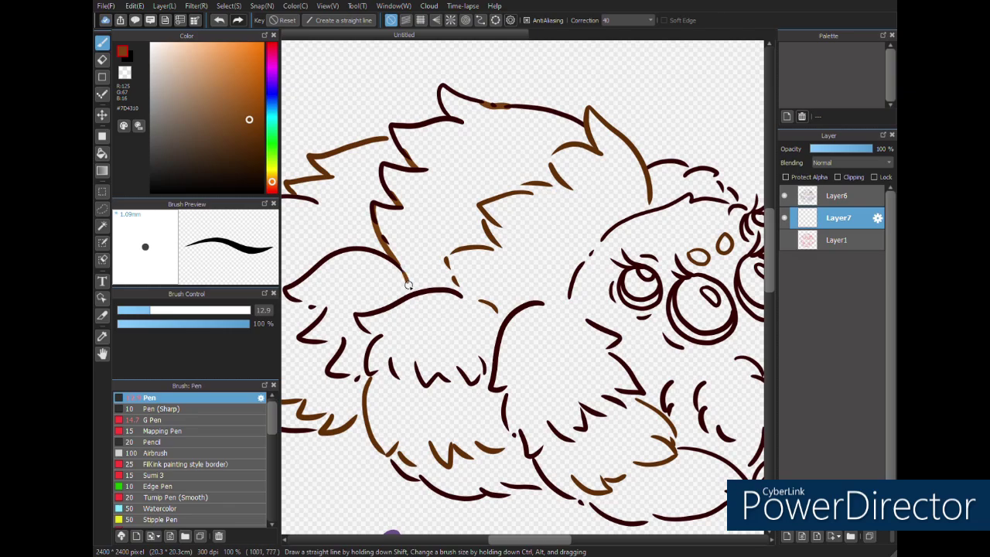
{"action": "left_click", "coordinate": [514, 168]}
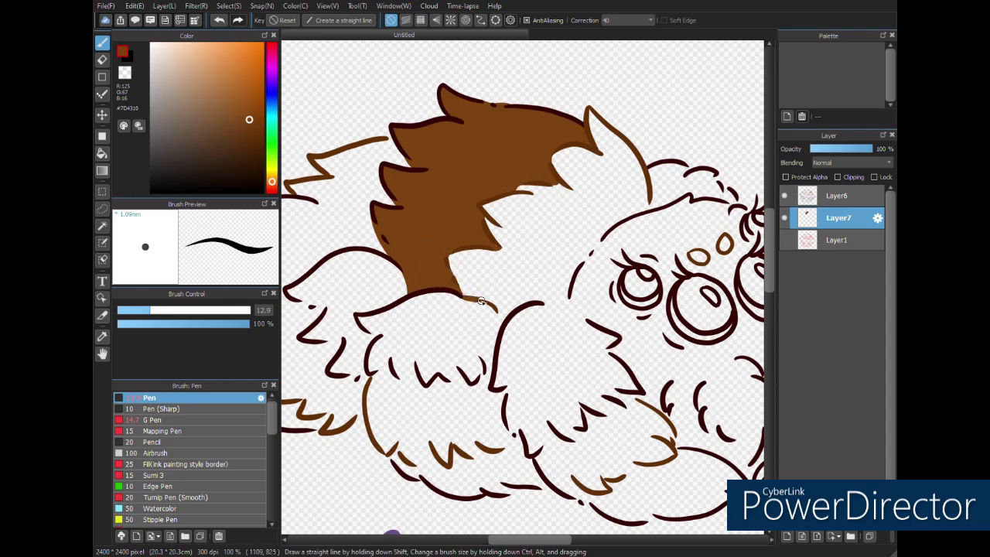
- Close the gaps around the front leg's upper fur tuft and fill the tuft with brown #7D4310
{"action": "left_click_drag", "start_coordinate": [480, 300], "coordinate": [591, 317]}
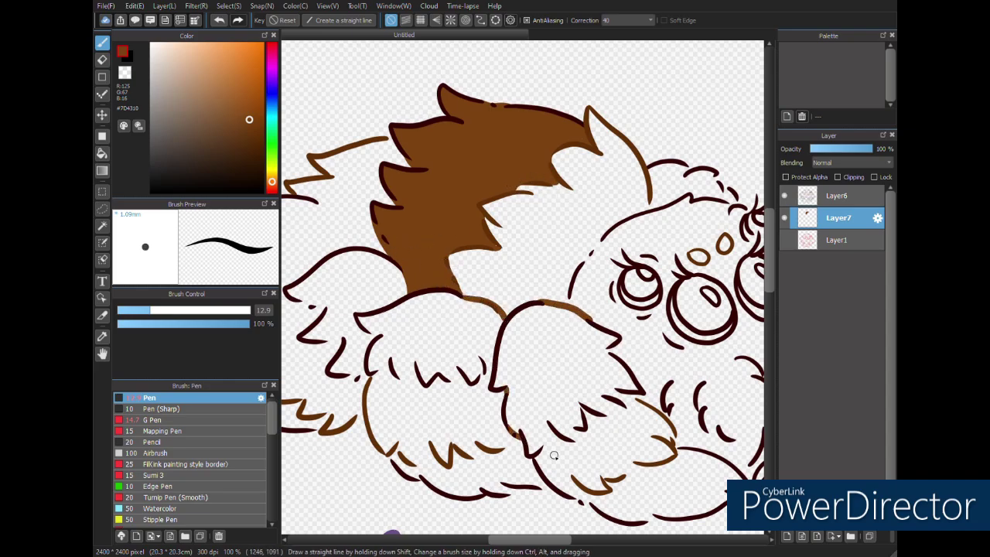
{"action": "left_click_drag", "start_coordinate": [541, 448], "coordinate": [550, 420]}
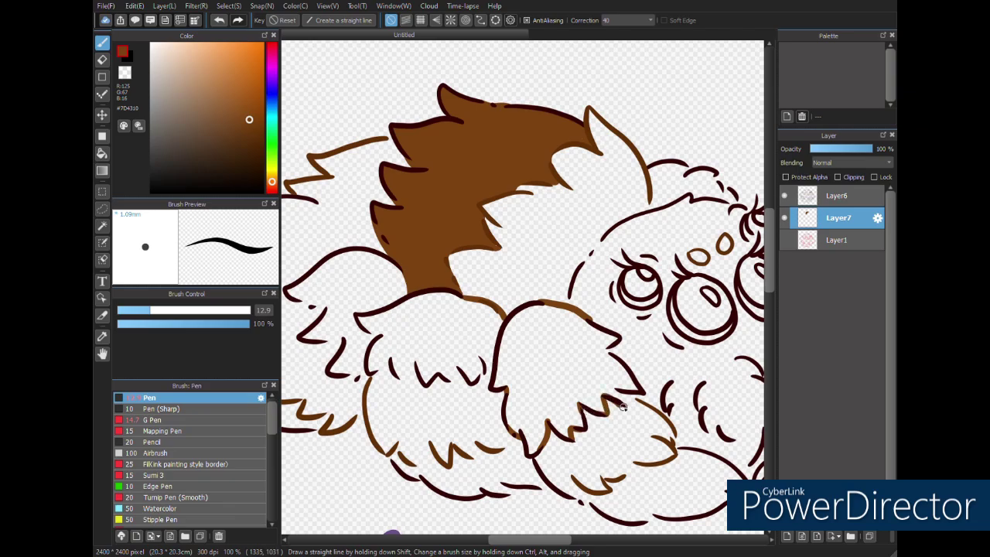
{"action": "left_click", "coordinate": [572, 371]}
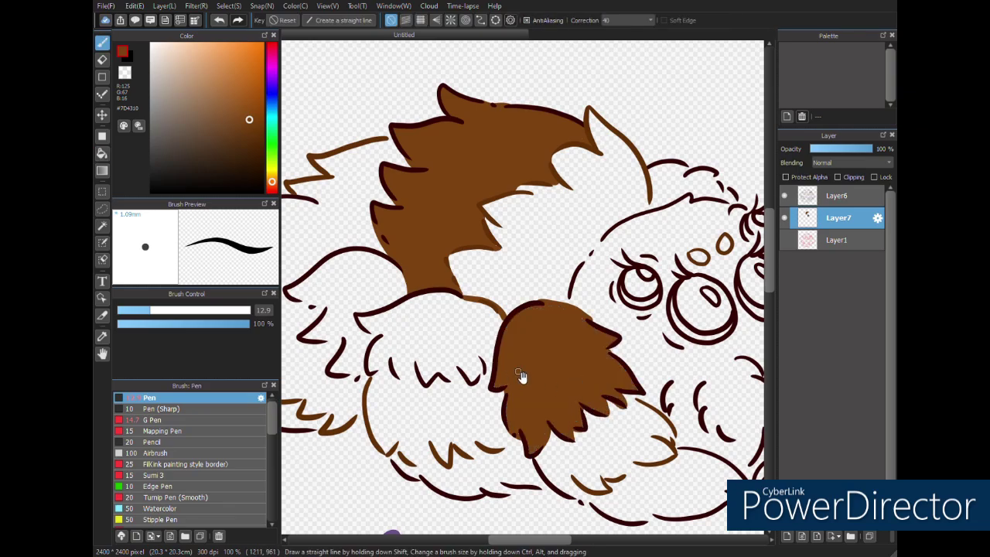
- Close the outlines of the upper fur on the two legs behind the front leg and fill both with brown
{"action": "left_click_drag", "start_coordinate": [493, 365], "coordinate": [559, 379]}
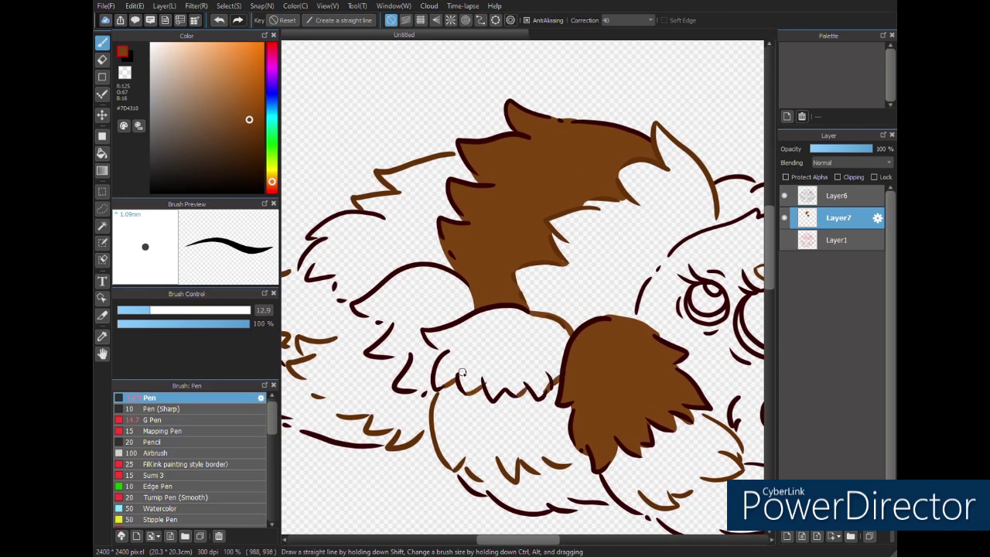
{"action": "key", "text": "g"}
{"action": "left_click", "coordinate": [515, 364]}
{"action": "key", "text": "b"}
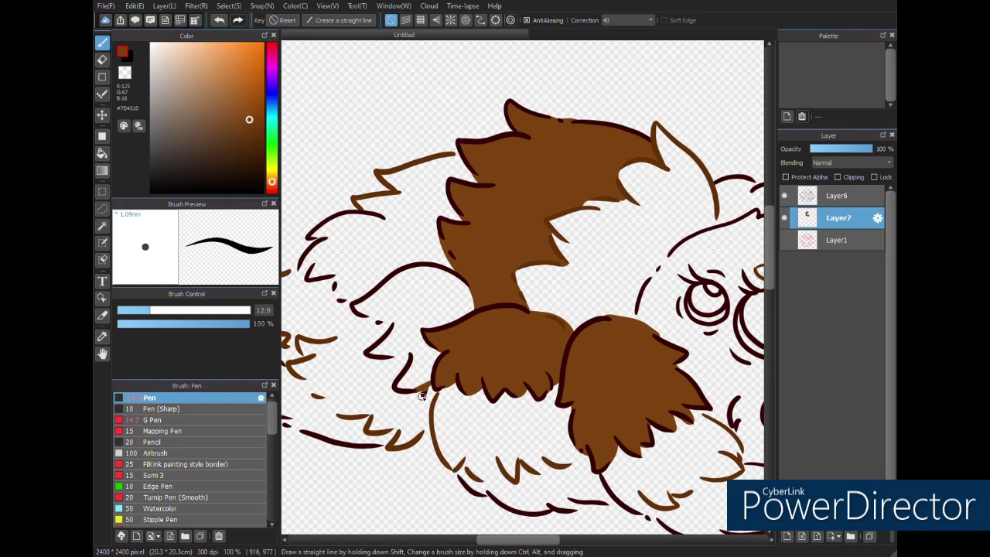
{"action": "key", "text": "g"}
{"action": "left_click", "coordinate": [401, 334]}
{"action": "key", "text": "b"}
- Close the outline of the rearmost leg's upper fur tuft at the spider's back end and fill it with brown
{"action": "mouse_move", "coordinate": [382, 346]}
{"action": "left_mouse_down"}
{"action": "mouse_move", "coordinate": [441, 332]}
{"action": "mouse_move", "coordinate": [491, 295]}
{"action": "mouse_move", "coordinate": [498, 246]}
{"action": "mouse_move", "coordinate": [474, 244]}
{"action": "mouse_move", "coordinate": [505, 287]}
{"action": "left_mouse_up"}
{"action": "key", "text": "ctrl+z"}
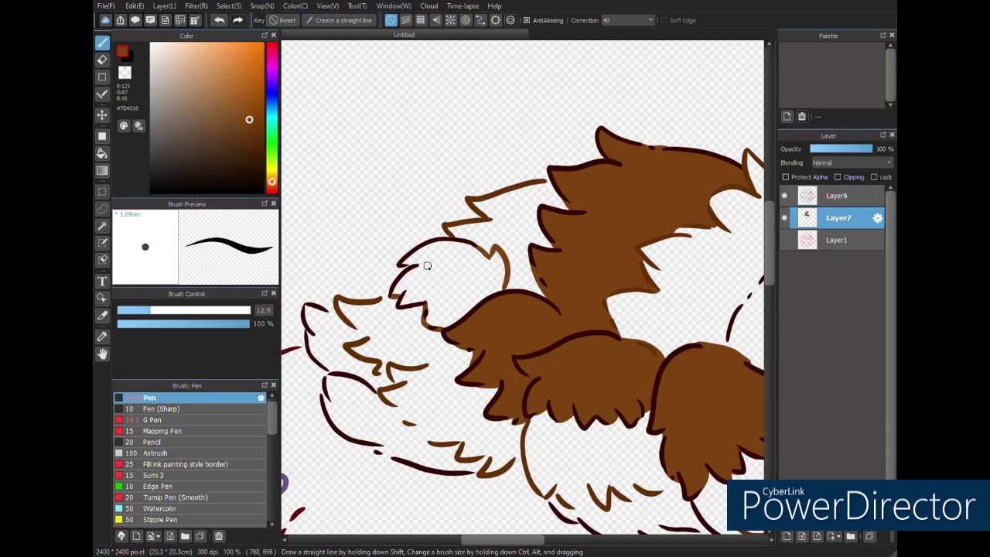
{"action": "key", "text": "g"}
{"action": "left_click", "coordinate": [452, 303]}
{"action": "left_click_drag", "start_coordinate": [451, 393], "coordinate": [524, 336]}
- Fill the two rear foot tips at the spider's far left with brown, closing the jagged fur edge and lower outline
{"action": "key", "text": "b"}
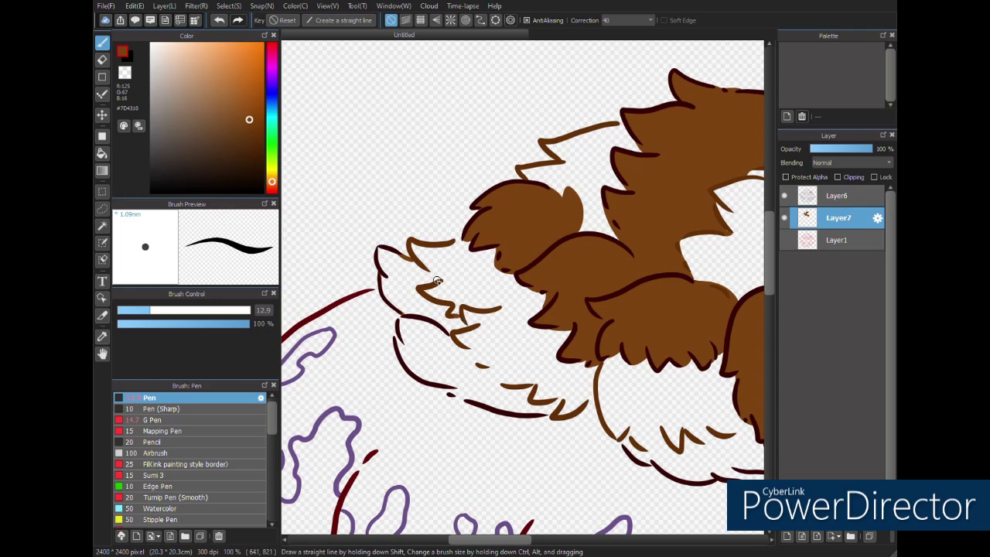
{"action": "key", "text": "g"}
{"action": "left_click", "coordinate": [443, 314]}
{"action": "key", "text": "b"}
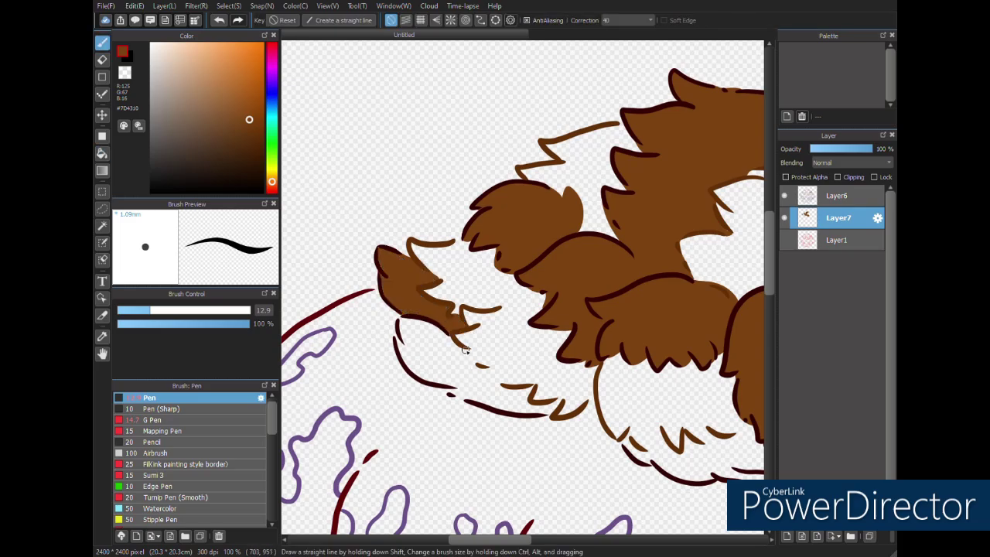
{"action": "left_click_drag", "start_coordinate": [488, 368], "coordinate": [539, 415]}
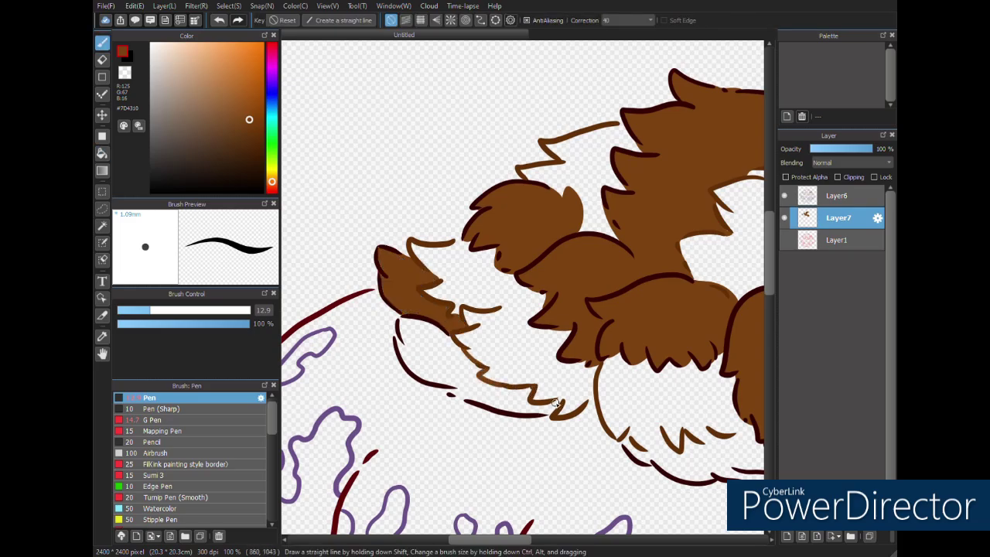
{"action": "left_click_drag", "start_coordinate": [481, 407], "coordinate": [442, 389]}
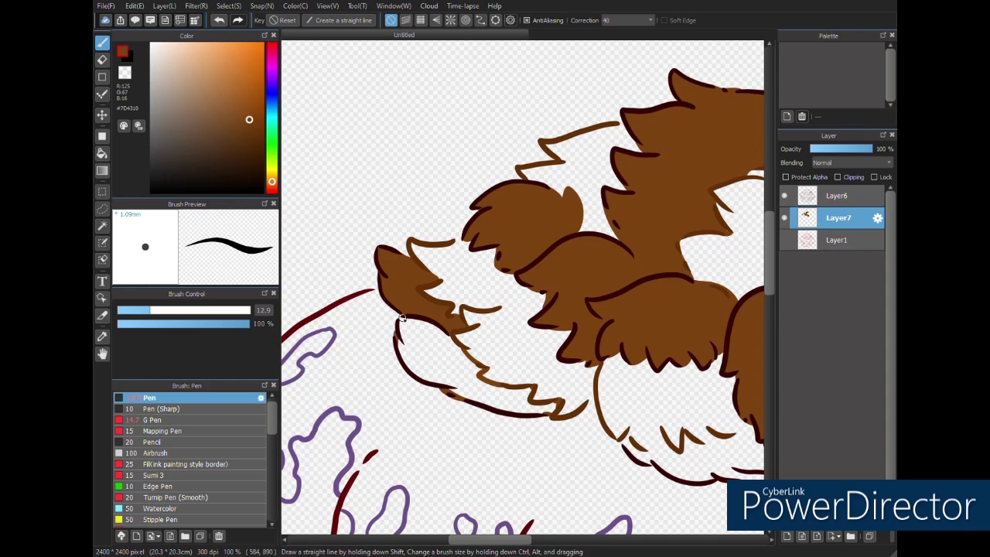
{"action": "key", "text": "g"}
{"action": "left_click", "coordinate": [451, 374]}
- Complete the zigzag fur edge and underside outline of the middle leg's foot and fill the foot with brown
{"action": "key", "text": "b"}
{"action": "mouse_move", "coordinate": [585, 436]}
{"action": "left_mouse_down"}
{"action": "mouse_move", "coordinate": [402, 382]}
{"action": "mouse_move", "coordinate": [456, 393]}
{"action": "left_mouse_up"}
{"action": "key", "text": "ctrl+z"}
{"action": "mouse_move", "coordinate": [516, 386]}
{"action": "left_mouse_down"}
{"action": "mouse_move", "coordinate": [520, 375]}
{"action": "mouse_move", "coordinate": [544, 378]}
{"action": "left_mouse_up"}
{"action": "key", "text": "ctrl+z"}
{"action": "key", "text": "ctrl+z"}
{"action": "left_click_drag", "start_coordinate": [529, 424], "coordinate": [567, 417]}
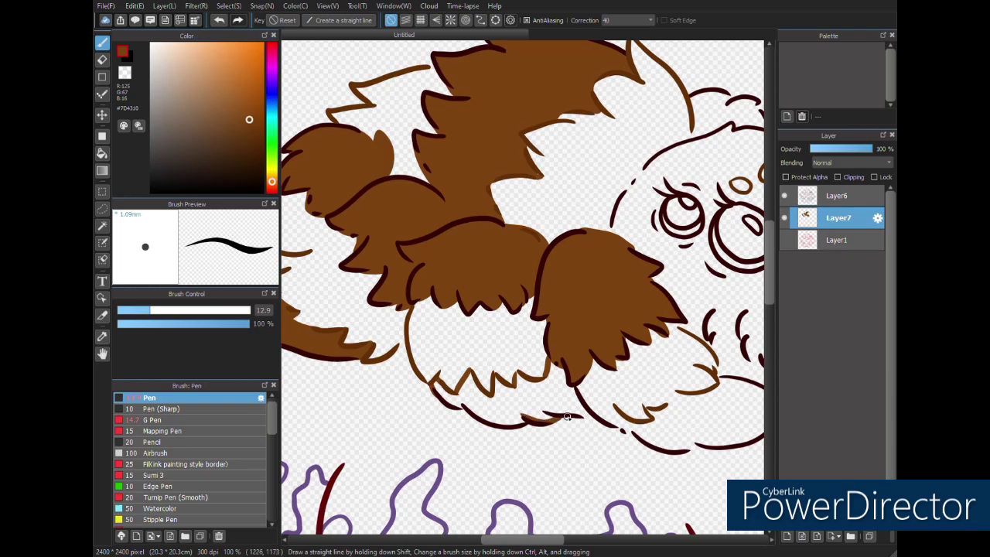
{"action": "key", "text": "g"}
{"action": "left_click", "coordinate": [569, 406]}
{"action": "key", "text": "b"}
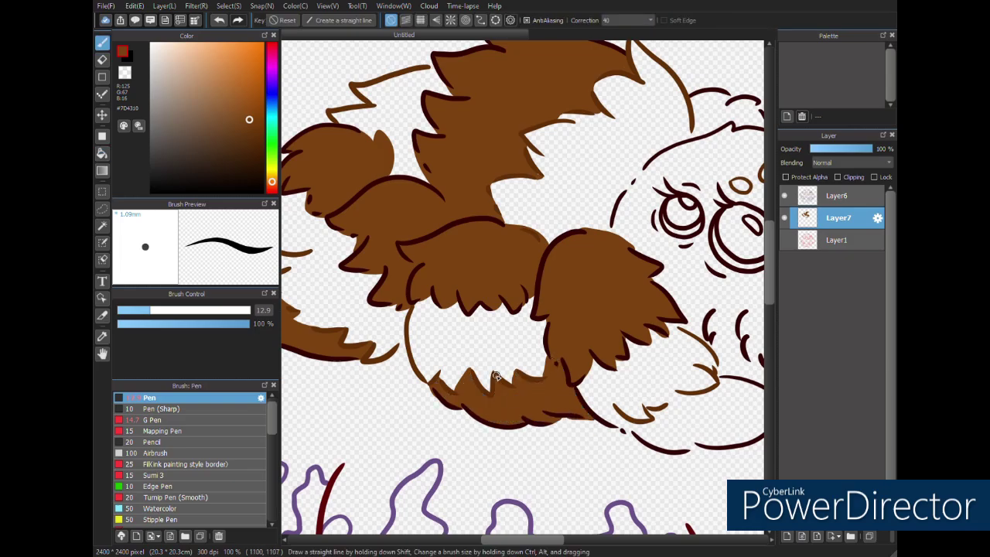
- Close the fur edge and lower outline of the front leg's foot below the face and fill it with brown
{"action": "mouse_move", "coordinate": [617, 421]}
{"action": "left_mouse_down"}
{"action": "mouse_move", "coordinate": [489, 386]}
{"action": "mouse_move", "coordinate": [442, 385]}
{"action": "left_mouse_up"}
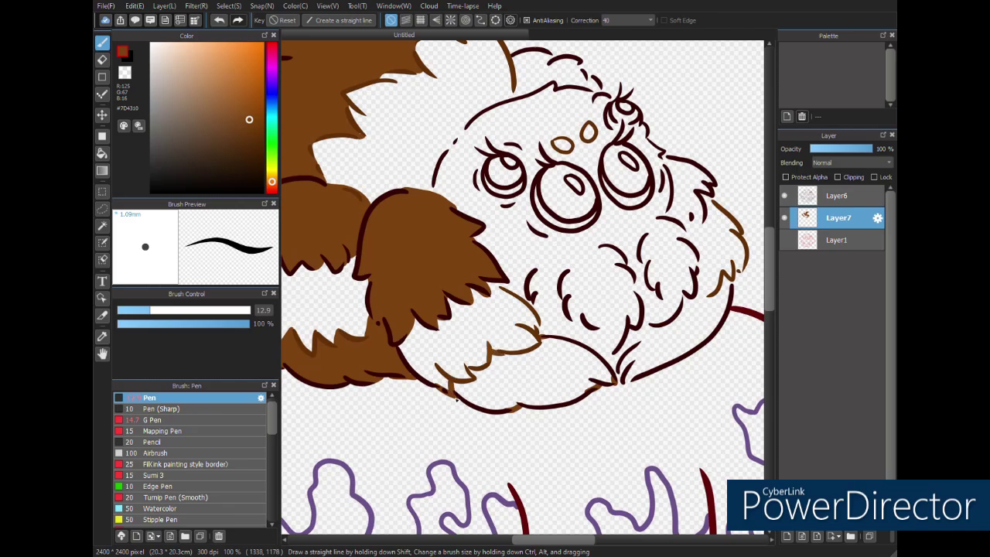
{"action": "key", "text": "ctrl+z"}
{"action": "left_click_drag", "start_coordinate": [438, 371], "coordinate": [443, 389]}
{"action": "left_click", "coordinate": [519, 406]}
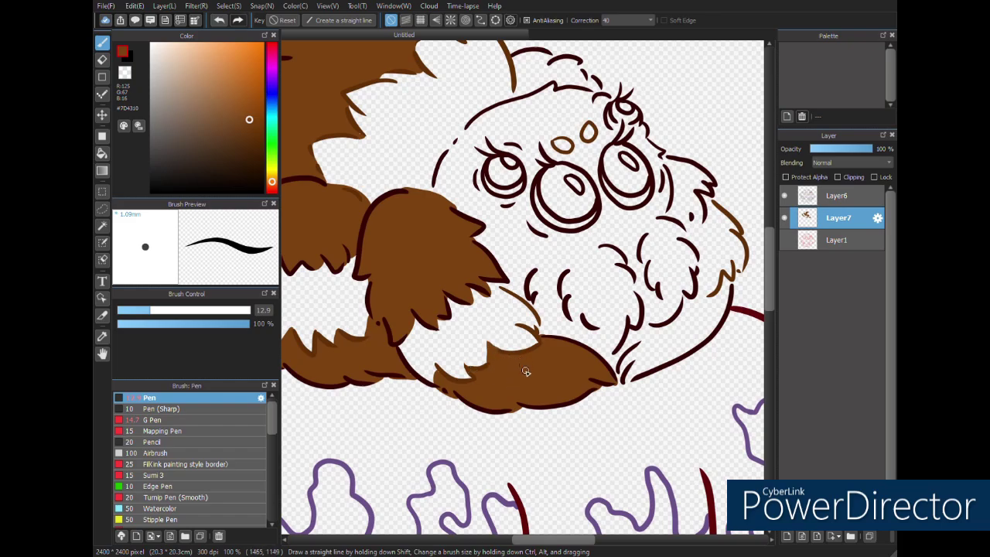
- Close and fill with brown the dark fur areas of the leg on the face's right side and the tuft behind the head
{"action": "scroll", "coordinate": [509, 373], "scroll_direction": "right", "scroll_amount": 3}
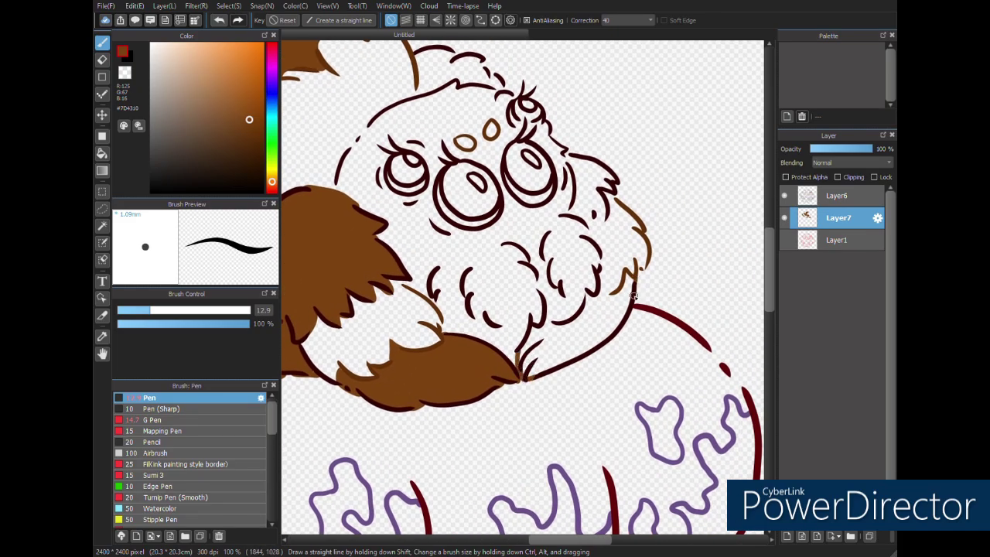
{"action": "left_click", "coordinate": [573, 344]}
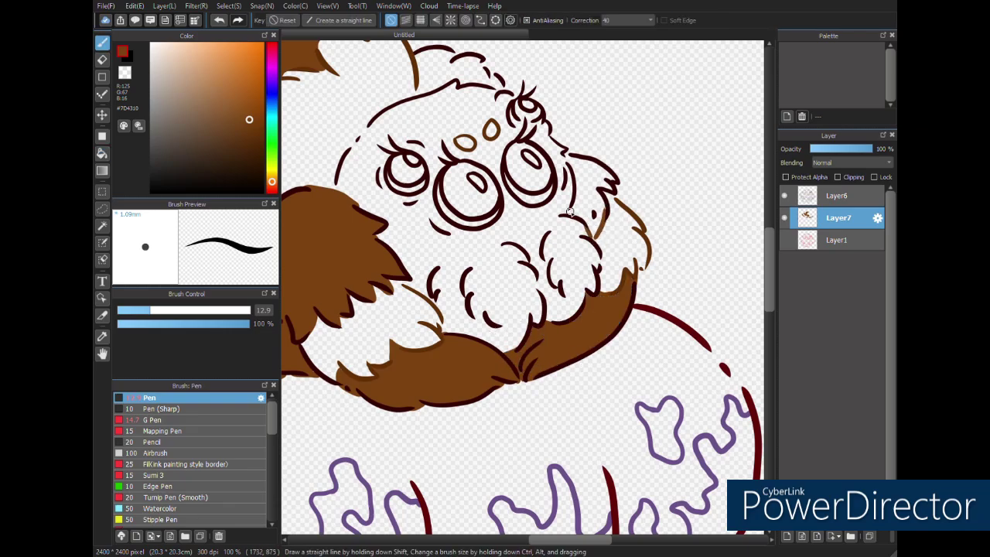
{"action": "key", "text": "g"}
{"action": "left_click", "coordinate": [601, 203]}
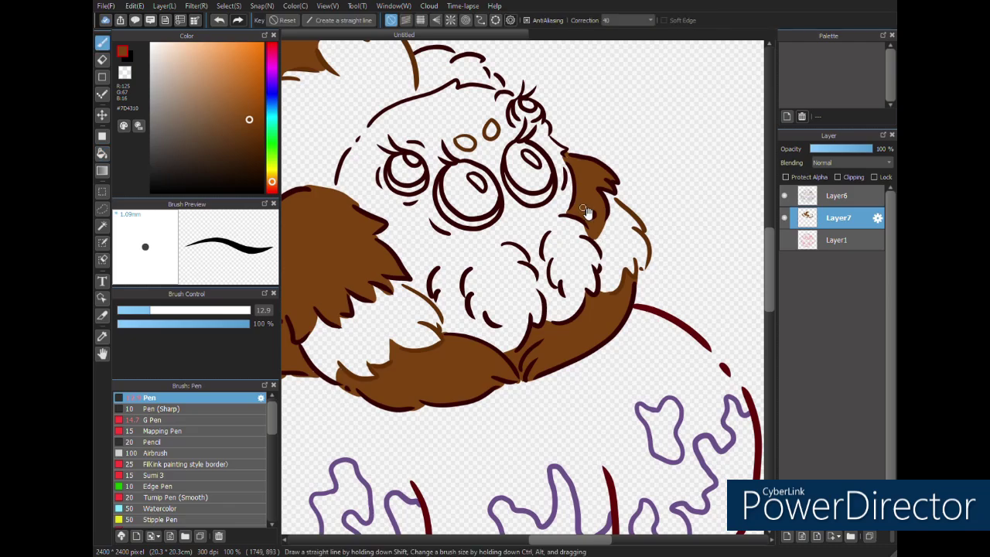
{"action": "left_click_drag", "start_coordinate": [584, 209], "coordinate": [653, 353]}
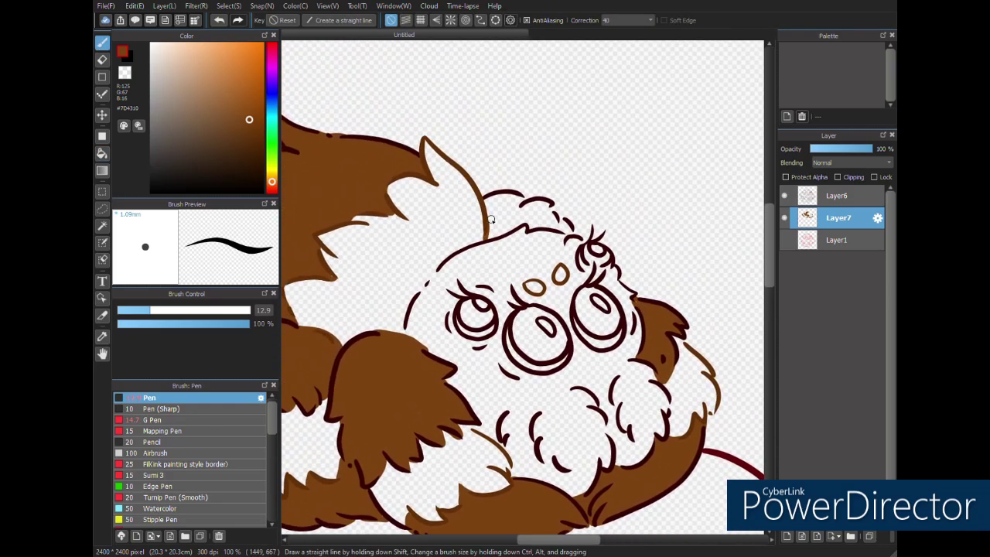
{"action": "left_click", "coordinate": [562, 231]}
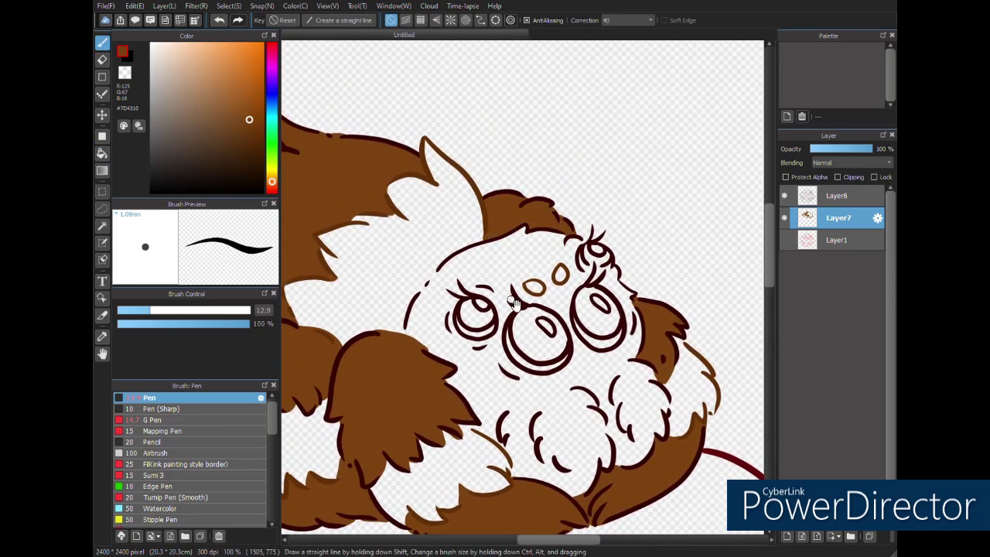
- Set the colour to light brown #DB8C45 and fill the light fur bands of the rear and middle legs
{"action": "left_click_drag", "start_coordinate": [458, 349], "coordinate": [670, 314]}
{"action": "left_click_drag", "start_coordinate": [287, 328], "coordinate": [397, 322]}
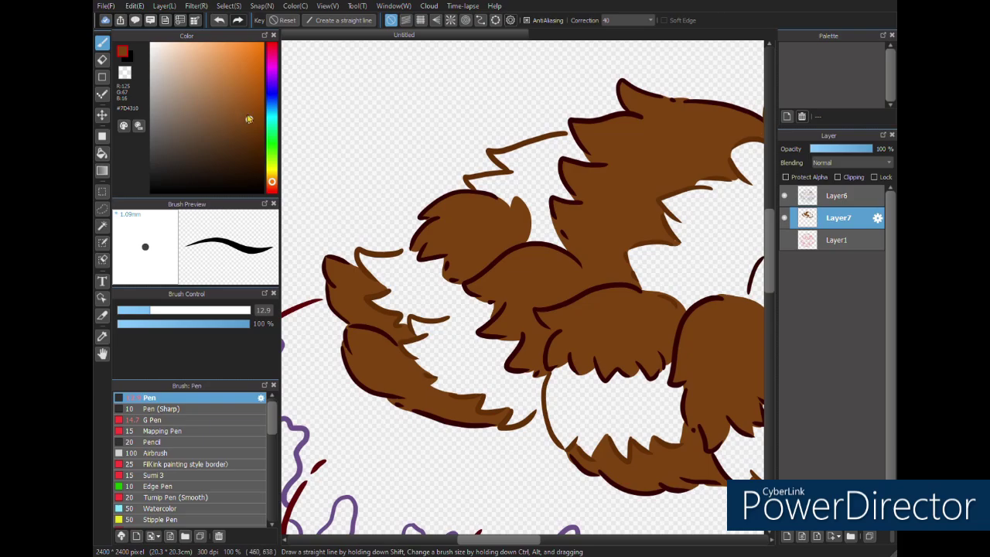
{"action": "left_click_drag", "start_coordinate": [248, 118], "coordinate": [230, 73]}
{"action": "key", "text": "g"}
{"action": "left_click", "coordinate": [509, 394]}
{"action": "left_click", "coordinate": [627, 411]}
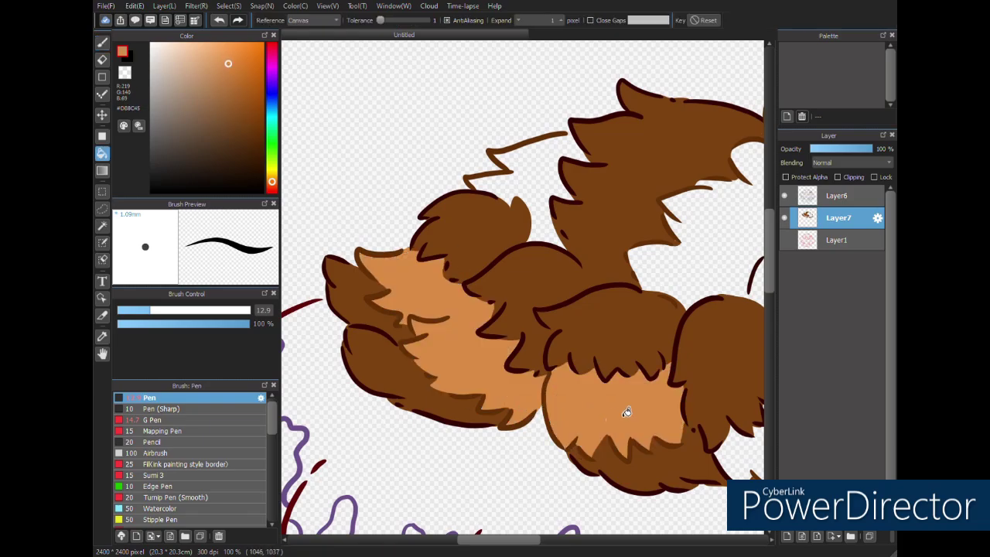
- Close the gap beside the face and fill the back's light fur and the rear leg's upper band with #DB8C45
{"action": "key", "text": "b"}
{"action": "left_click_drag", "start_coordinate": [682, 280], "coordinate": [550, 273]}
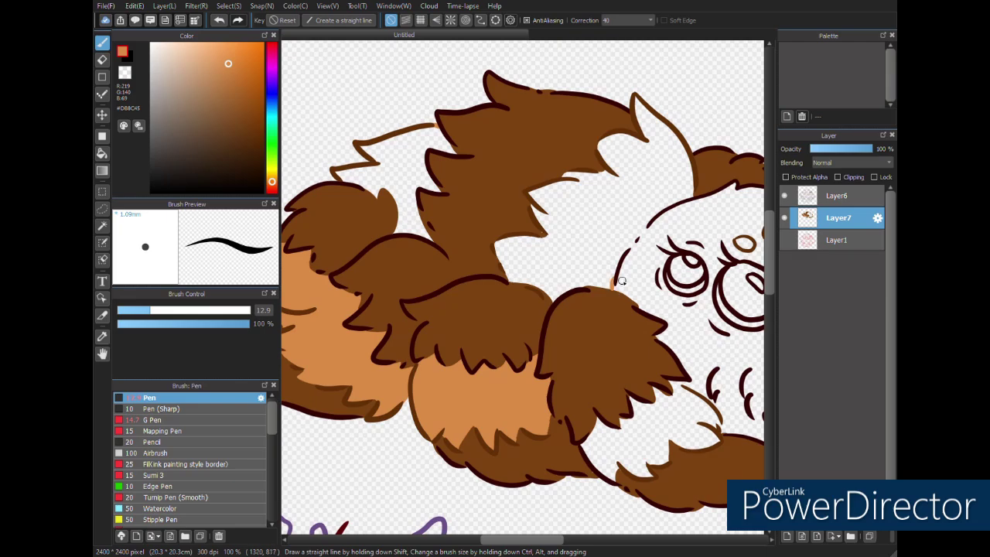
{"action": "key", "text": "g"}
{"action": "left_click", "coordinate": [577, 258]}
{"action": "left_click", "coordinate": [405, 194]}
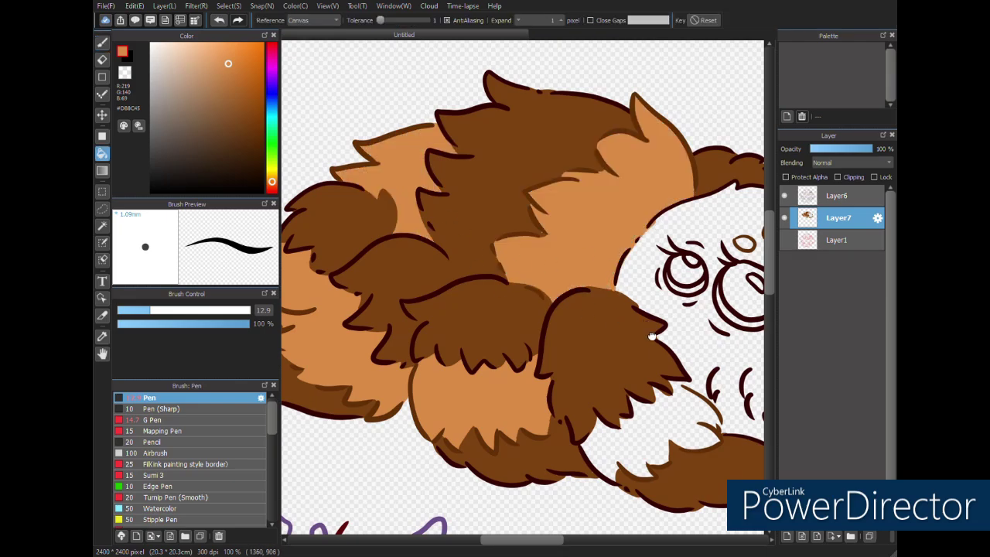
- Fill the light fur bands of the front leg and the leg on the face's right side with #DB8C45
{"action": "left_click_drag", "start_coordinate": [665, 344], "coordinate": [517, 315]}
{"action": "key", "text": "b"}
{"action": "left_click", "coordinate": [520, 410]}
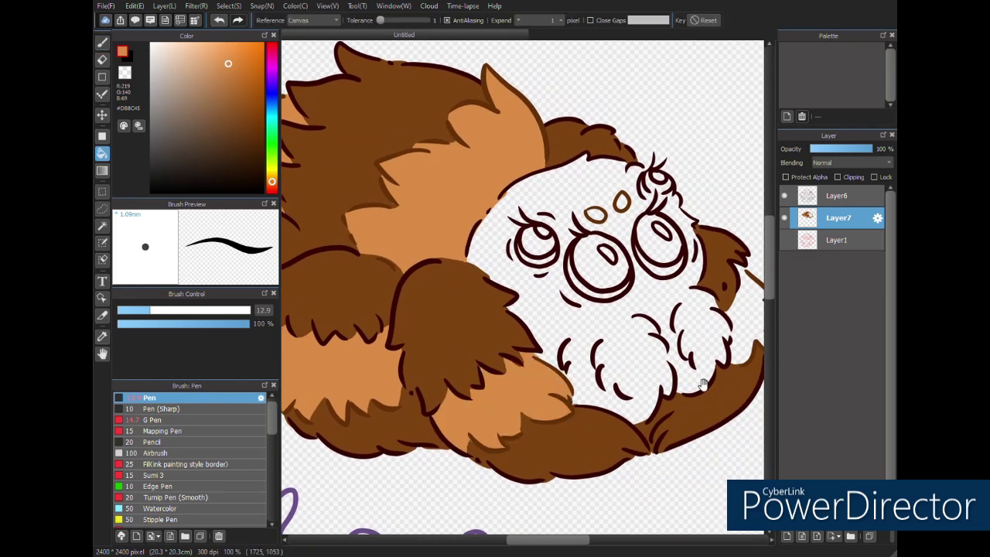
{"action": "scroll", "coordinate": [521, 411], "scroll_direction": "right", "scroll_amount": 2}
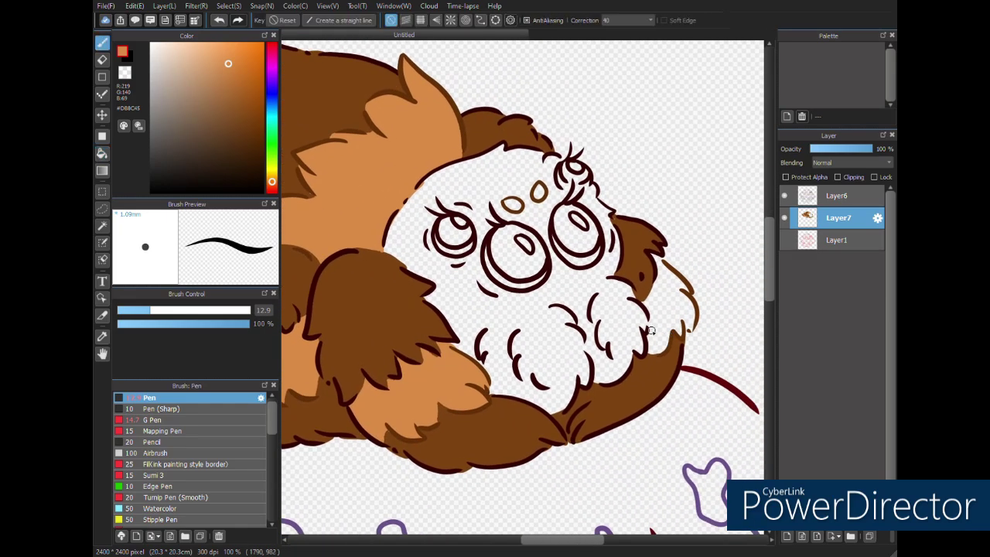
{"action": "key", "text": "g"}
{"action": "left_click", "coordinate": [670, 288]}
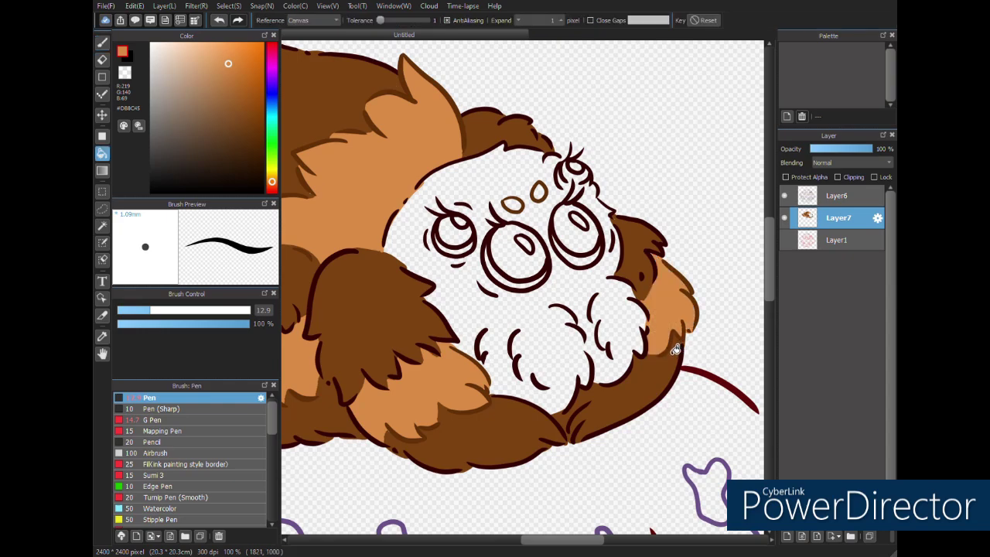
- Outline the face patch around the eyes in #DB8C45, from the left brow round beneath the eyes to the right side
{"action": "key", "text": "b"}
{"action": "key", "text": "ctrl+z"}
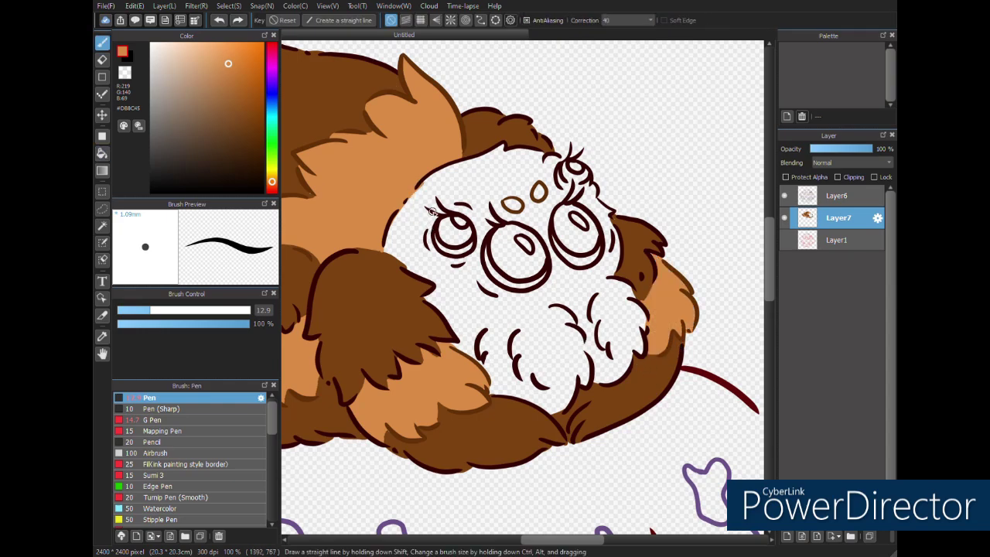
{"action": "left_click_drag", "start_coordinate": [414, 190], "coordinate": [424, 232]}
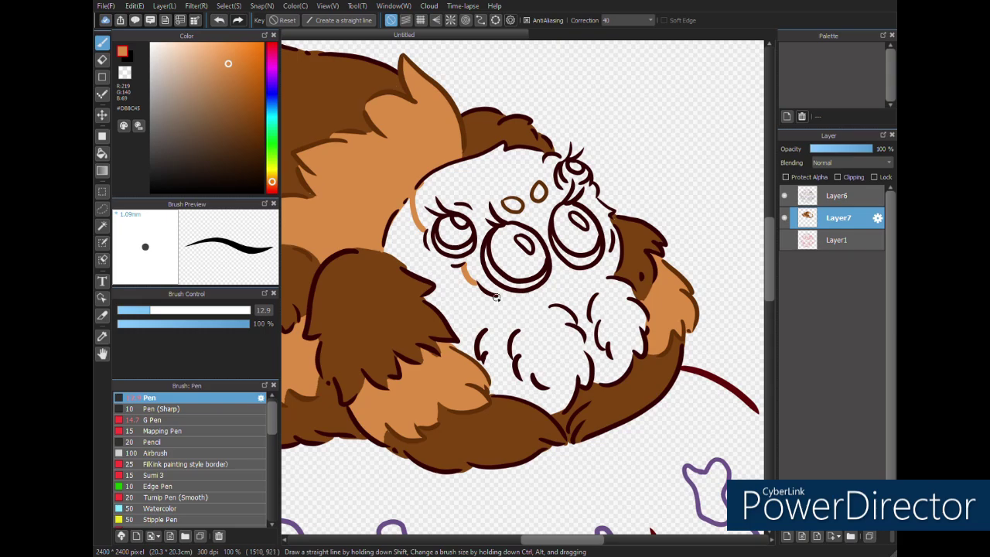
{"action": "mouse_move", "coordinate": [497, 297]}
{"action": "left_mouse_down"}
{"action": "mouse_move", "coordinate": [562, 285]}
{"action": "mouse_move", "coordinate": [547, 297]}
{"action": "mouse_move", "coordinate": [612, 252]}
{"action": "left_mouse_up"}
{"action": "key", "text": "ctrl+z"}
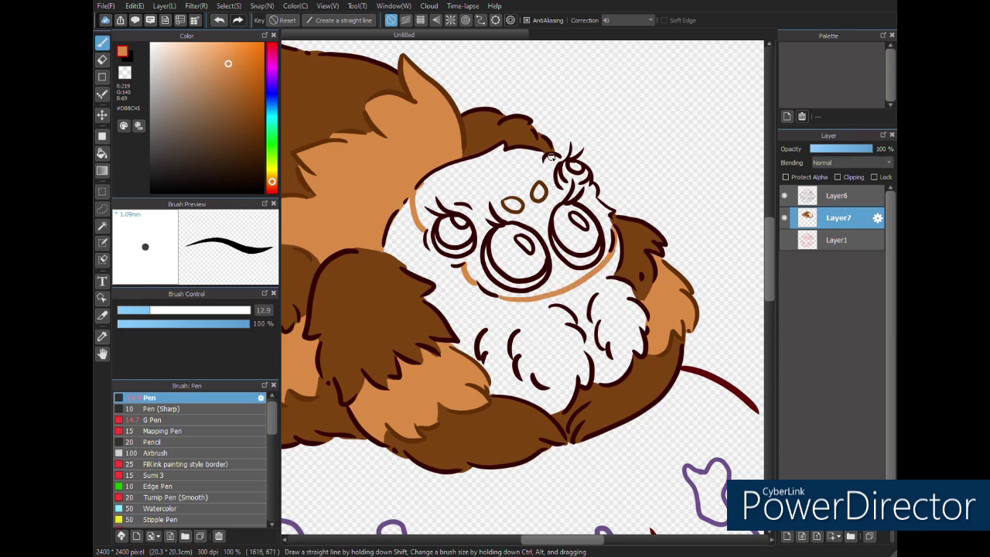
{"action": "key", "text": "g"}
{"action": "left_click", "coordinate": [514, 182]}
{"action": "key", "text": "ctrl+z"}
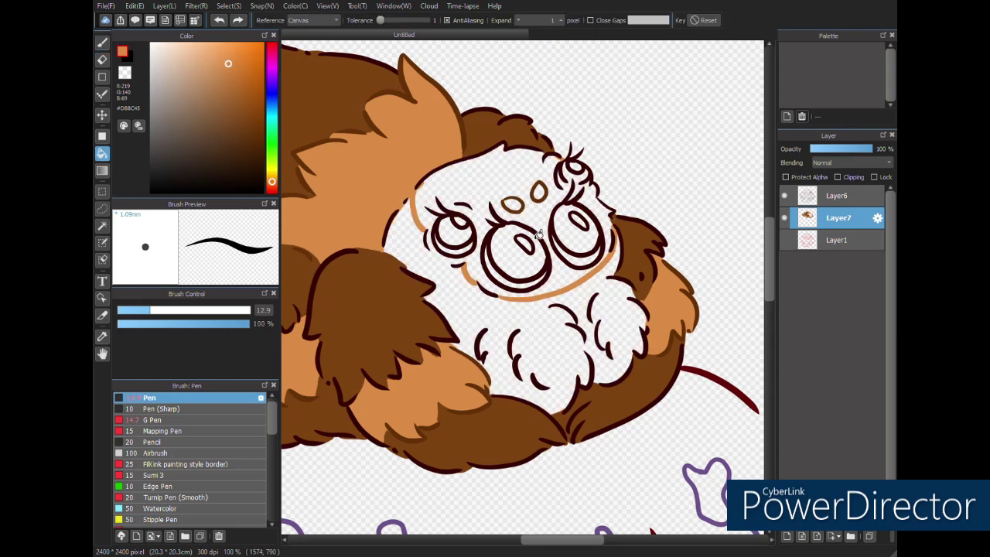
- Close the patch outline beneath the leftmost eye and fill the face around the eyes with #DB8C45
{"action": "key", "text": "b"}
{"action": "mouse_move", "coordinate": [423, 231]}
{"action": "left_mouse_down"}
{"action": "mouse_move", "coordinate": [444, 264]}
{"action": "mouse_move", "coordinate": [463, 266]}
{"action": "left_mouse_up"}
{"action": "key", "text": "ctrl+z"}
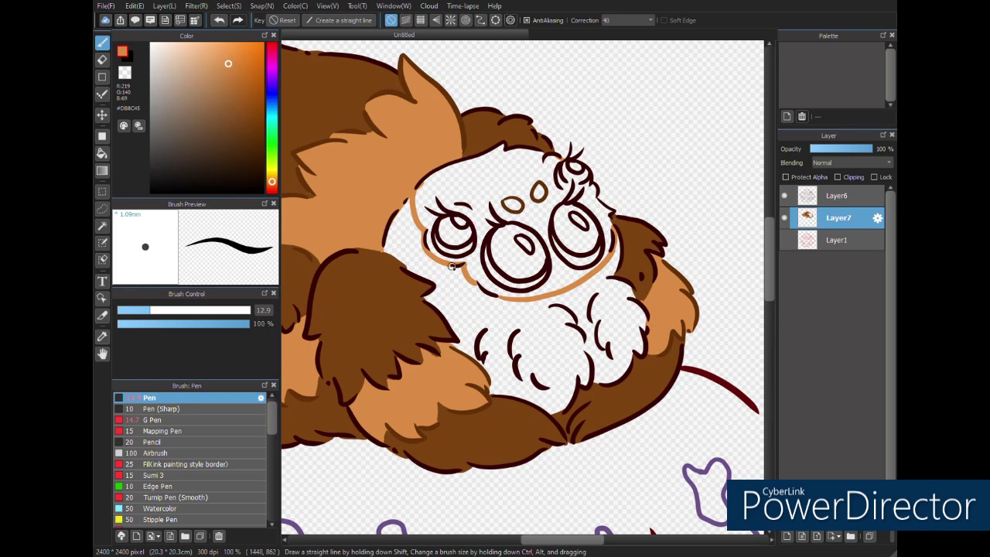
{"action": "key", "text": "g"}
{"action": "left_click", "coordinate": [499, 208]}
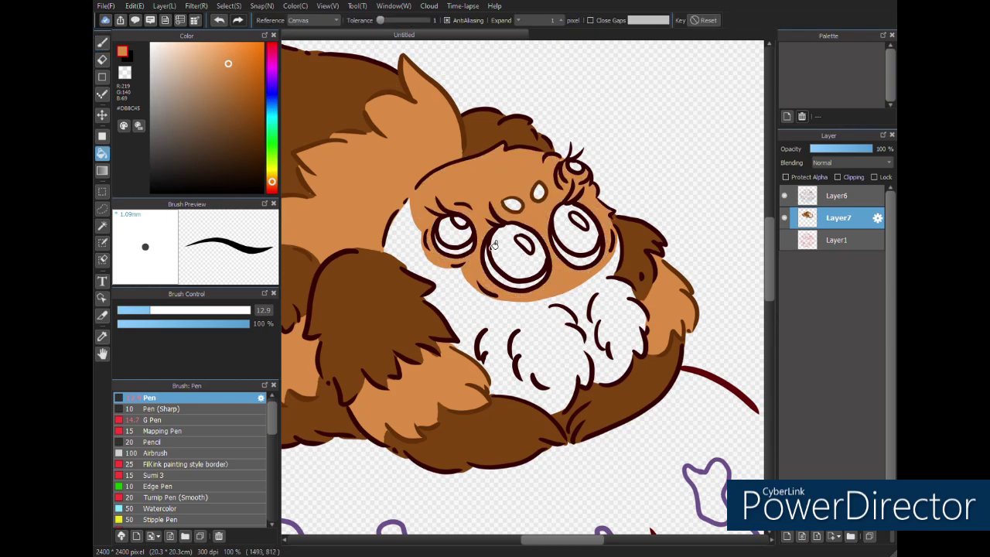
{"action": "key", "text": "i"}
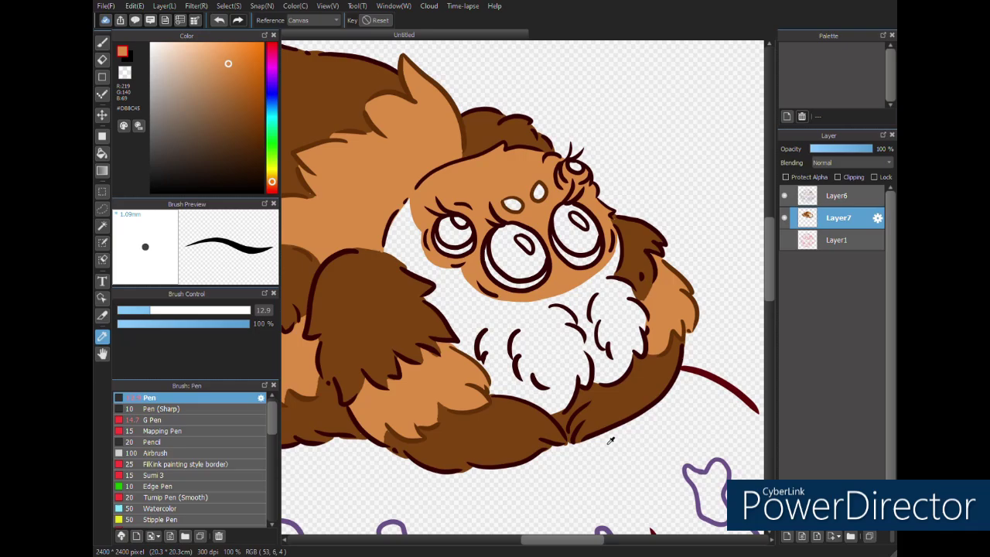
{"action": "key", "text": "ctrl+0"}
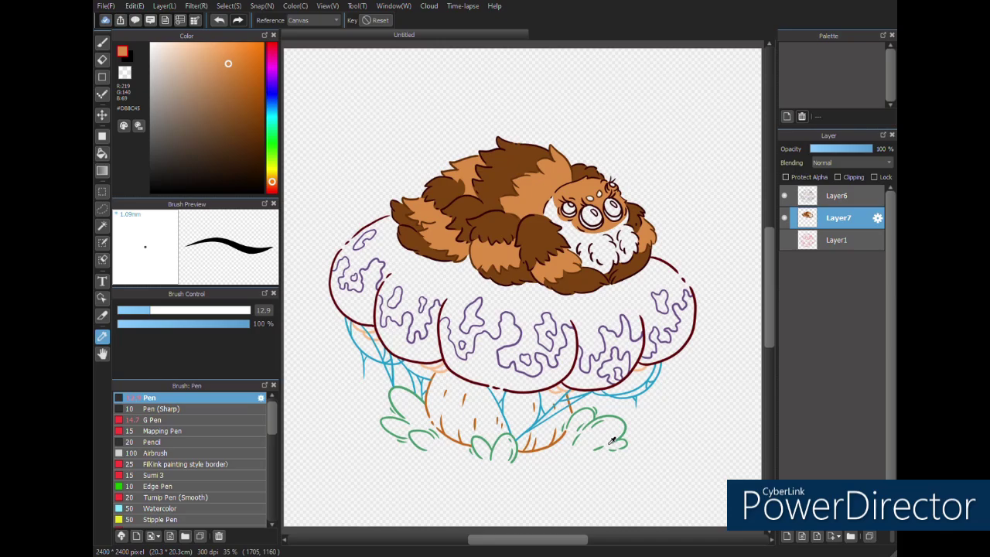
{"action": "scroll", "coordinate": [571, 252], "scroll_direction": "up", "scroll_amount": 5}
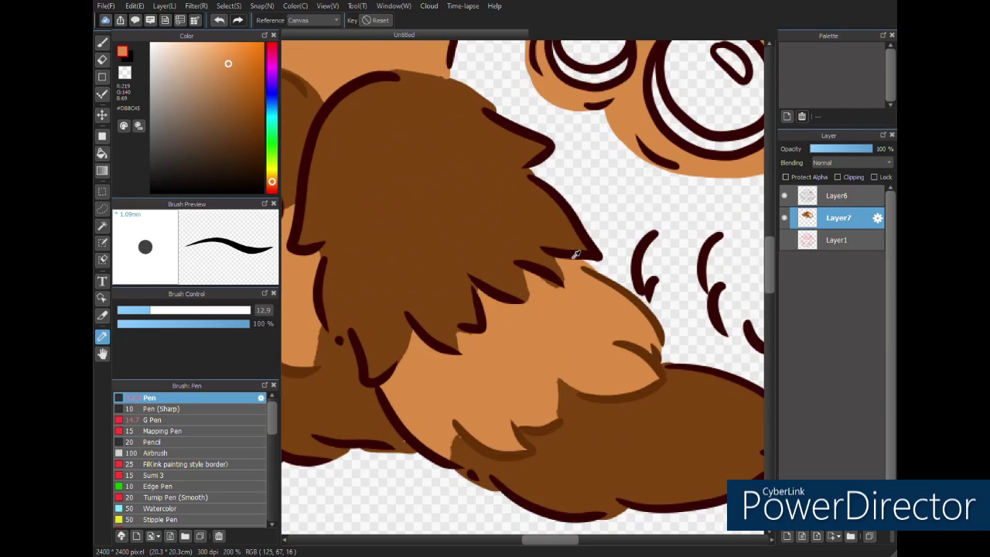
- Choose green #46996D and draw the arc closing the top of the larger fluffy lobe beneath the face
{"action": "left_click_drag", "start_coordinate": [713, 225], "coordinate": [539, 382]}
{"action": "left_click", "coordinate": [386, 377]}
{"action": "key", "text": "b"}
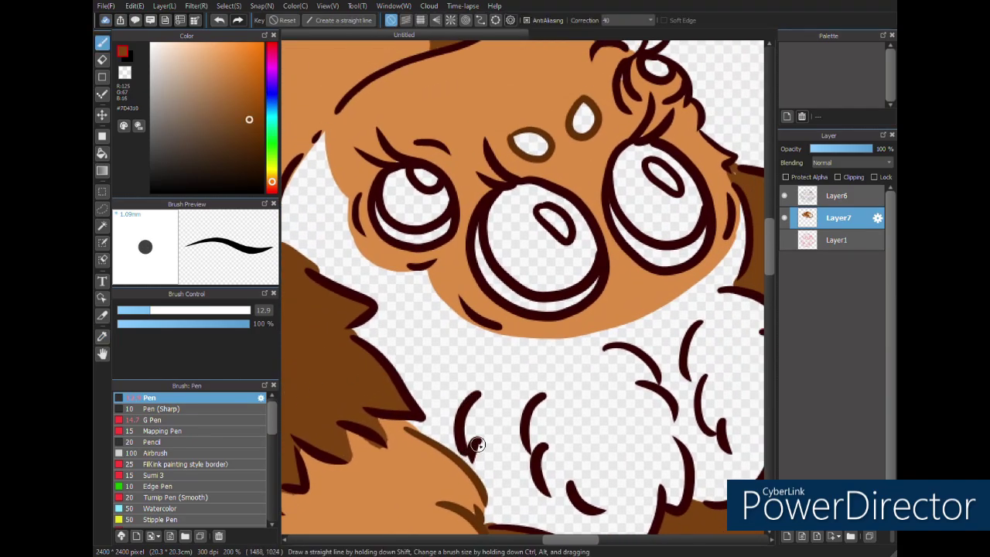
{"action": "left_click_drag", "start_coordinate": [477, 447], "coordinate": [420, 413]}
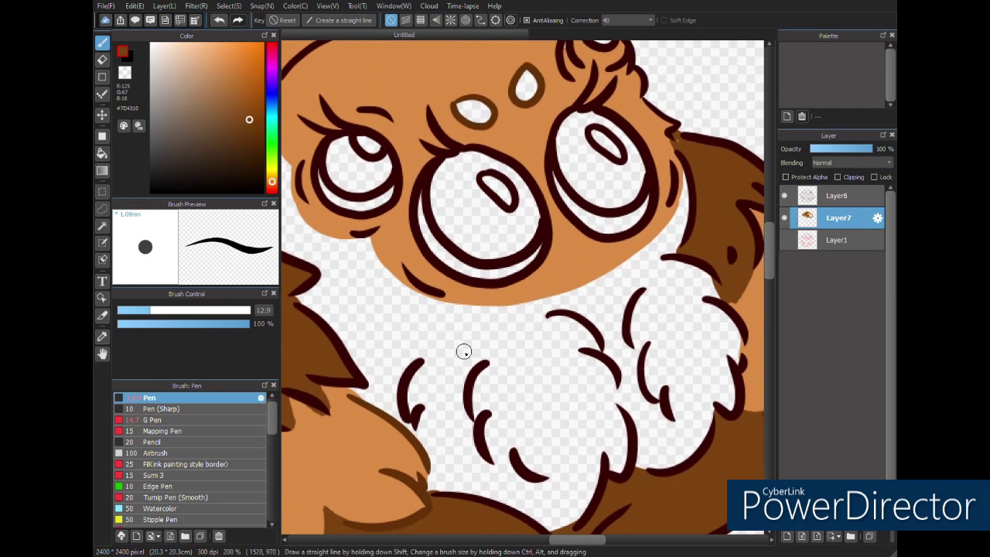
{"action": "left_click", "coordinate": [272, 127]}
{"action": "left_click_drag", "start_coordinate": [447, 362], "coordinate": [418, 224]}
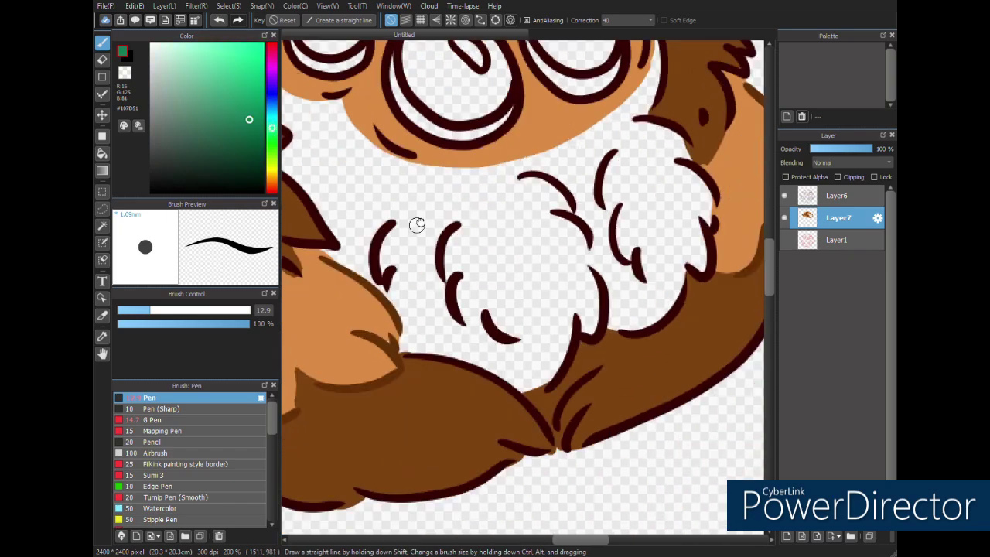
{"action": "left_click_drag", "start_coordinate": [557, 496], "coordinate": [479, 186]}
{"action": "left_click_drag", "start_coordinate": [603, 503], "coordinate": [506, 236]}
{"action": "left_click_drag", "start_coordinate": [371, 495], "coordinate": [559, 305]}
{"action": "key", "text": "i"}
{"action": "left_click", "coordinate": [546, 342]}
{"action": "left_click_drag", "start_coordinate": [557, 198], "coordinate": [560, 429]}
{"action": "left_click_drag", "start_coordinate": [569, 124], "coordinate": [571, 434]}
{"action": "mouse_move", "coordinate": [576, 85]}
{"action": "left_mouse_down"}
{"action": "mouse_move", "coordinate": [573, 331]}
{"action": "mouse_move", "coordinate": [617, 389]}
{"action": "left_mouse_up"}
{"action": "key", "text": "b"}
{"action": "mouse_move", "coordinate": [476, 269]}
{"action": "left_mouse_down"}
{"action": "mouse_move", "coordinate": [416, 313]}
{"action": "mouse_move", "coordinate": [448, 270]}
{"action": "mouse_move", "coordinate": [417, 314]}
{"action": "left_mouse_up"}
{"action": "key", "text": "ctrl+z"}
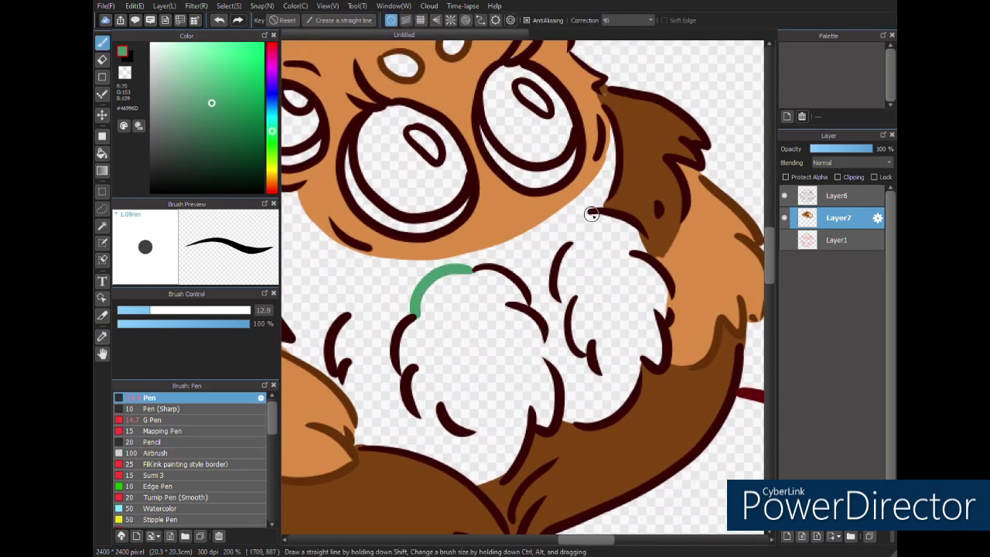
- Close the remaining outline gaps of the two fluffy lobes beneath the face and fill both with #46996D
{"action": "left_click_drag", "start_coordinate": [591, 214], "coordinate": [560, 244]}
{"action": "left_click_drag", "start_coordinate": [420, 416], "coordinate": [502, 476]}
{"action": "left_click_drag", "start_coordinate": [549, 358], "coordinate": [541, 325]}
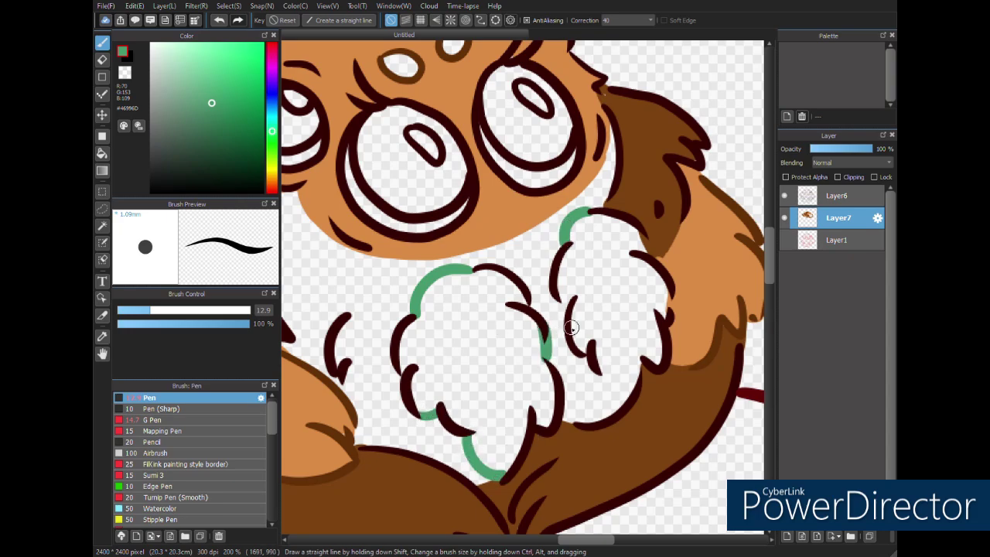
{"action": "key", "text": "g"}
{"action": "left_click", "coordinate": [614, 305]}
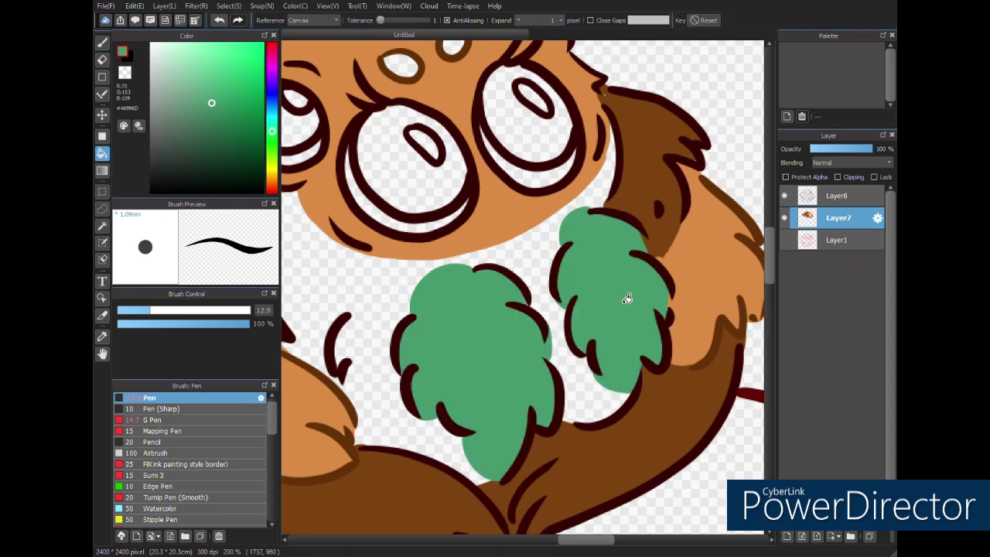
- Fill the remaining fur around the green lobes and beneath the face with brown #7D4310
{"action": "key", "text": "i"}
{"action": "left_click", "coordinate": [658, 232]}
{"action": "key", "text": "g"}
{"action": "left_click", "coordinate": [543, 286]}
{"action": "left_click_drag", "start_coordinate": [457, 346], "coordinate": [637, 440]}
{"action": "left_click_drag", "start_coordinate": [542, 425], "coordinate": [512, 351]}
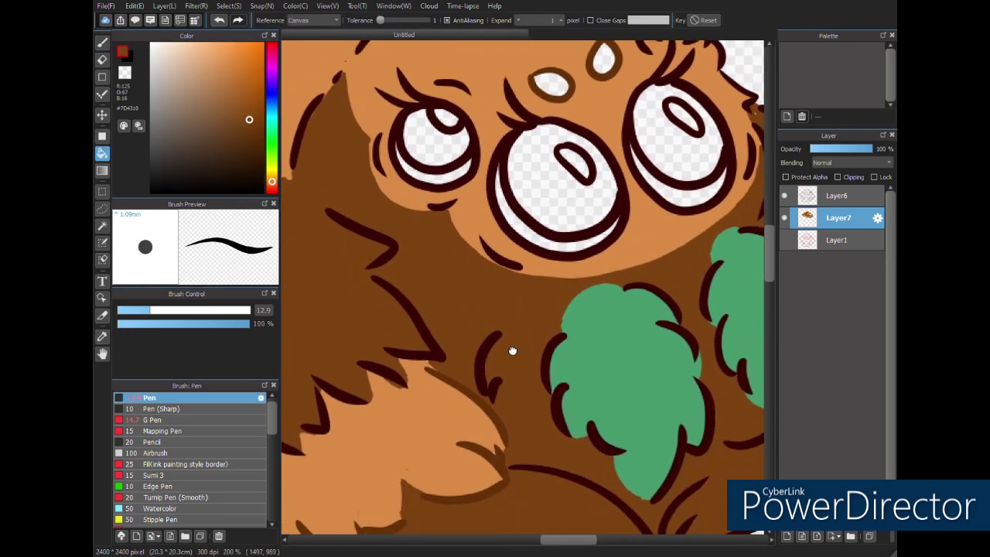
{"action": "scroll", "coordinate": [513, 350], "scroll_direction": "down", "scroll_amount": 5}
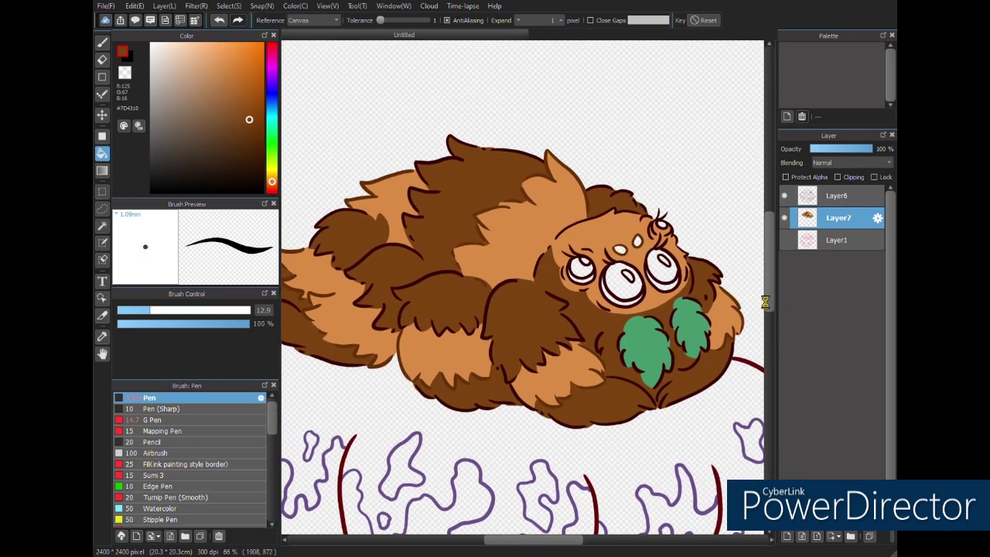
- Fill the two small brown-outlined forehead spots with light orange #FFB776
{"action": "scroll", "coordinate": [553, 283], "scroll_direction": "up", "scroll_amount": 5}
{"action": "left_click", "coordinate": [564, 206], "text": "alt"}
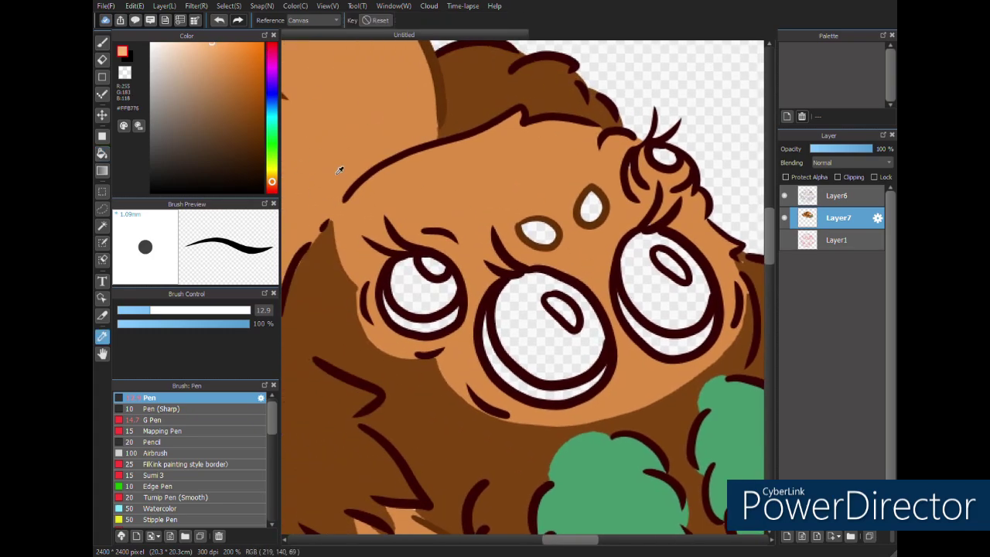
{"action": "key", "text": "g"}
{"action": "left_click", "coordinate": [539, 232]}
{"action": "left_click", "coordinate": [591, 208]}
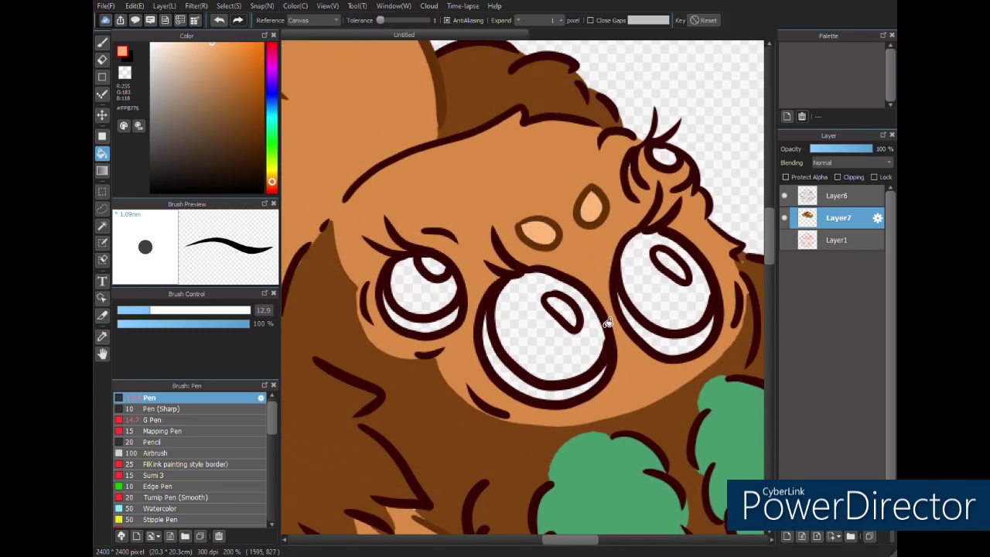
- Try #FFB776 as the fill of the three large eyes
{"action": "left_click", "coordinate": [433, 302]}
{"action": "left_click", "coordinate": [533, 331]}
{"action": "left_click", "coordinate": [661, 304]}
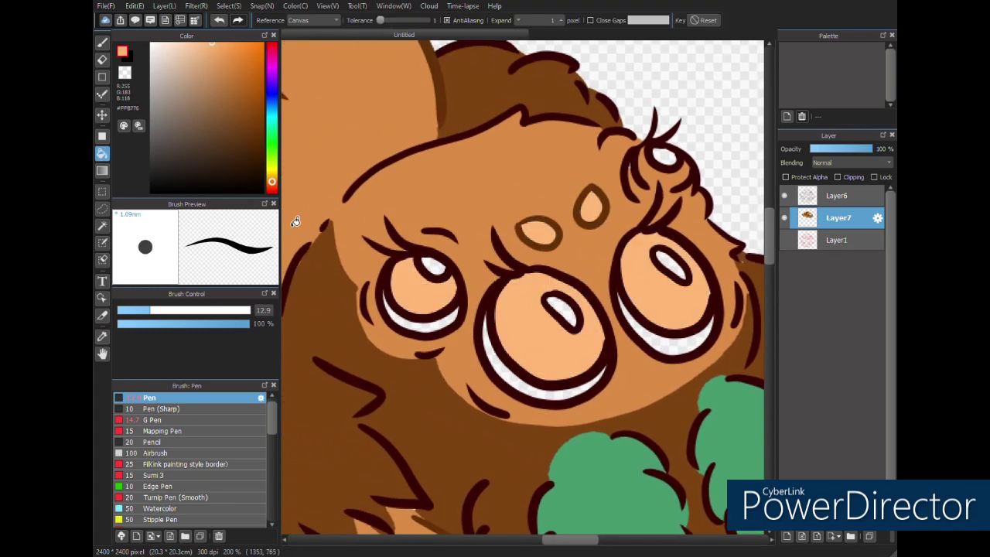
- Fill the three large eyes with dark brown #331801 and paint the small upper eye in the same colour
{"action": "left_click", "coordinate": [264, 162]}
{"action": "left_click", "coordinate": [416, 300]}
{"action": "left_click", "coordinate": [532, 337]}
{"action": "left_click", "coordinate": [659, 306]}
{"action": "key", "text": "b"}
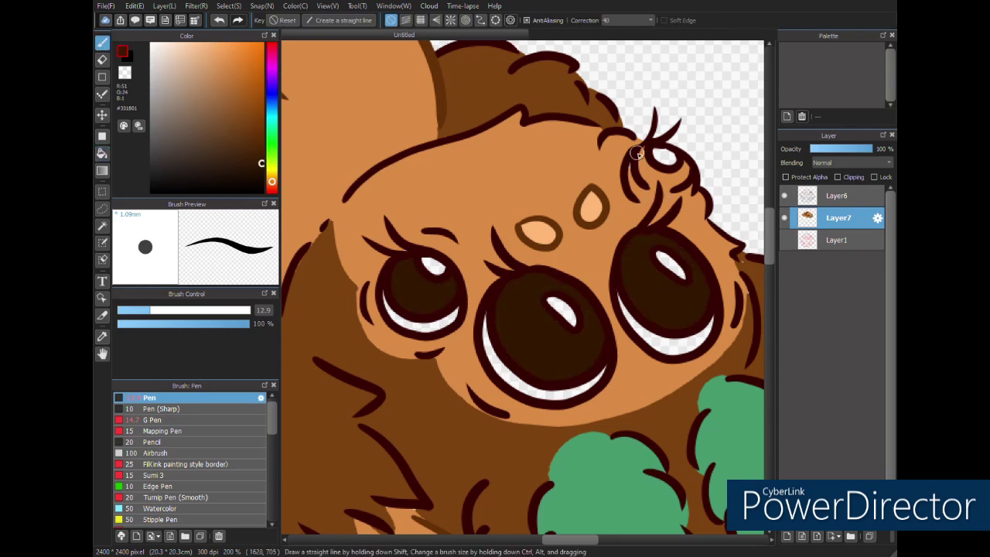
{"action": "mouse_move", "coordinate": [636, 153]}
{"action": "left_mouse_down"}
{"action": "mouse_move", "coordinate": [642, 174]}
{"action": "mouse_move", "coordinate": [681, 174]}
{"action": "mouse_move", "coordinate": [653, 184]}
{"action": "left_mouse_up"}
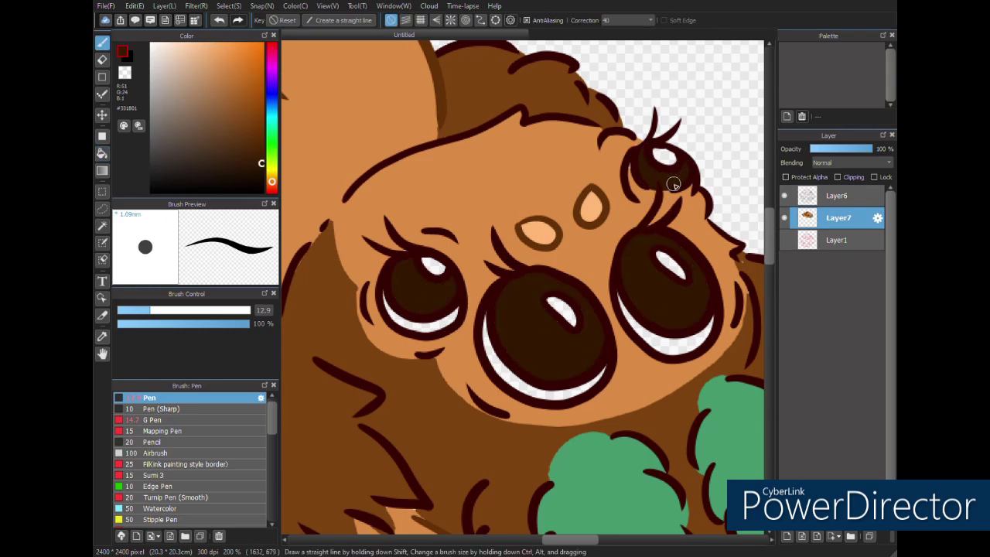
- Paint the lower crescents of the four lashed eyes #000000 and their highlights #FFFFFF
{"action": "mouse_move", "coordinate": [382, 294]}
{"action": "left_mouse_down"}
{"action": "mouse_move", "coordinate": [404, 320]}
{"action": "mouse_move", "coordinate": [453, 305]}
{"action": "left_mouse_up"}
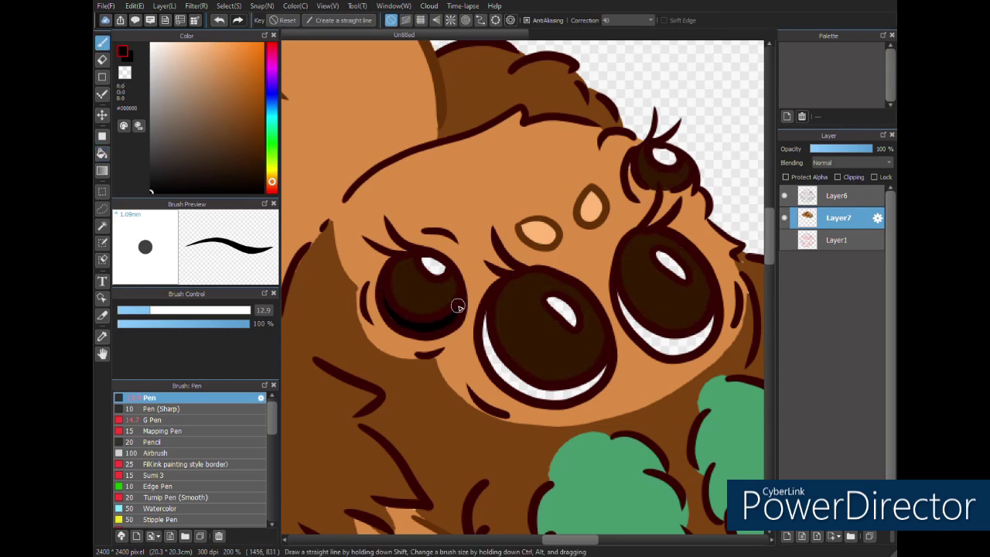
{"action": "mouse_move", "coordinate": [493, 361]}
{"action": "left_mouse_down"}
{"action": "mouse_move", "coordinate": [485, 318]}
{"action": "mouse_move", "coordinate": [491, 359]}
{"action": "mouse_move", "coordinate": [538, 391]}
{"action": "mouse_move", "coordinate": [580, 391]}
{"action": "mouse_move", "coordinate": [610, 361]}
{"action": "mouse_move", "coordinate": [627, 314]}
{"action": "mouse_move", "coordinate": [657, 336]}
{"action": "mouse_move", "coordinate": [711, 328]}
{"action": "left_mouse_up"}
{"action": "left_click_drag", "start_coordinate": [629, 181], "coordinate": [644, 191]}
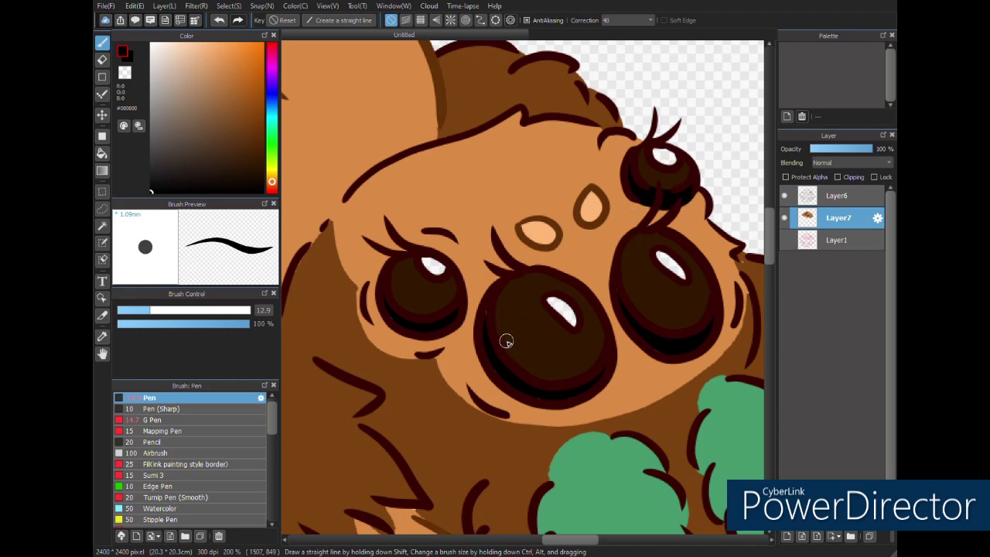
{"action": "left_click", "coordinate": [475, 271], "text": "alt"}
{"action": "left_click", "coordinate": [486, 324], "text": "alt"}
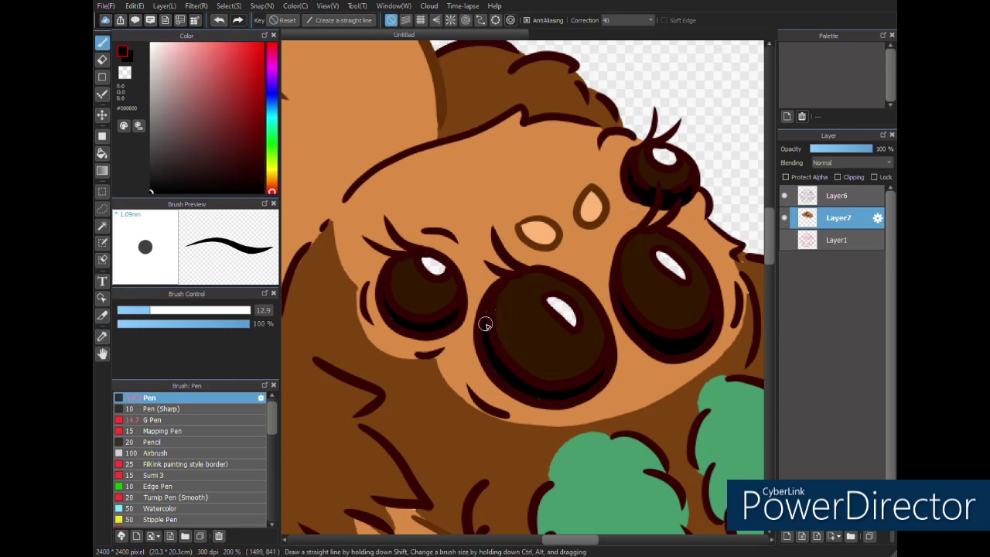
{"action": "left_click", "coordinate": [430, 263], "text": "alt"}
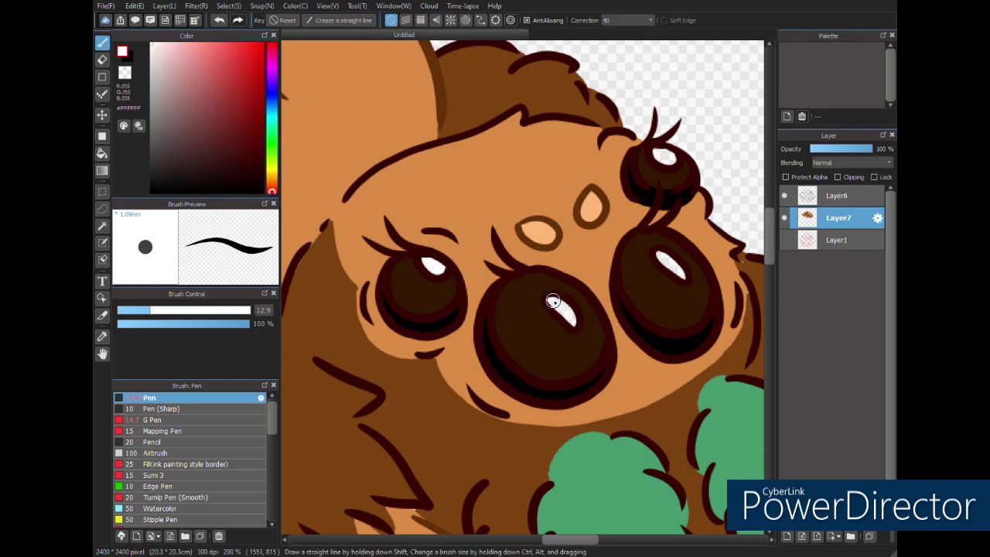
- Paint #331801 shadow tufts along the front leg's edge below the leftmost eye
{"action": "left_click", "coordinate": [553, 369], "text": "alt"}
{"action": "scroll", "coordinate": [533, 294], "scroll_direction": "down", "scroll_amount": 5}
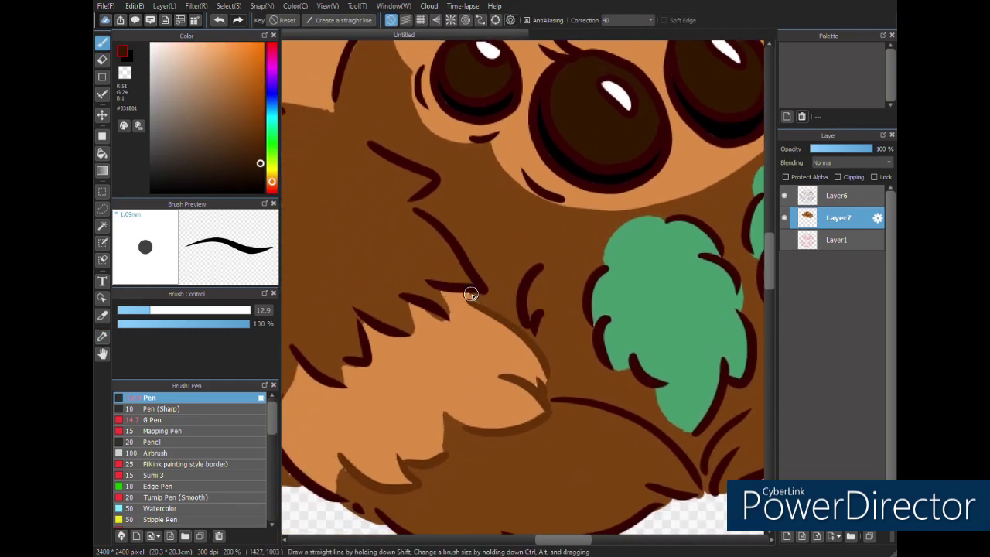
{"action": "mouse_move", "coordinate": [471, 294]}
{"action": "left_mouse_down"}
{"action": "mouse_move", "coordinate": [511, 323]}
{"action": "mouse_move", "coordinate": [521, 316]}
{"action": "mouse_move", "coordinate": [481, 277]}
{"action": "mouse_move", "coordinate": [529, 318]}
{"action": "left_mouse_up"}
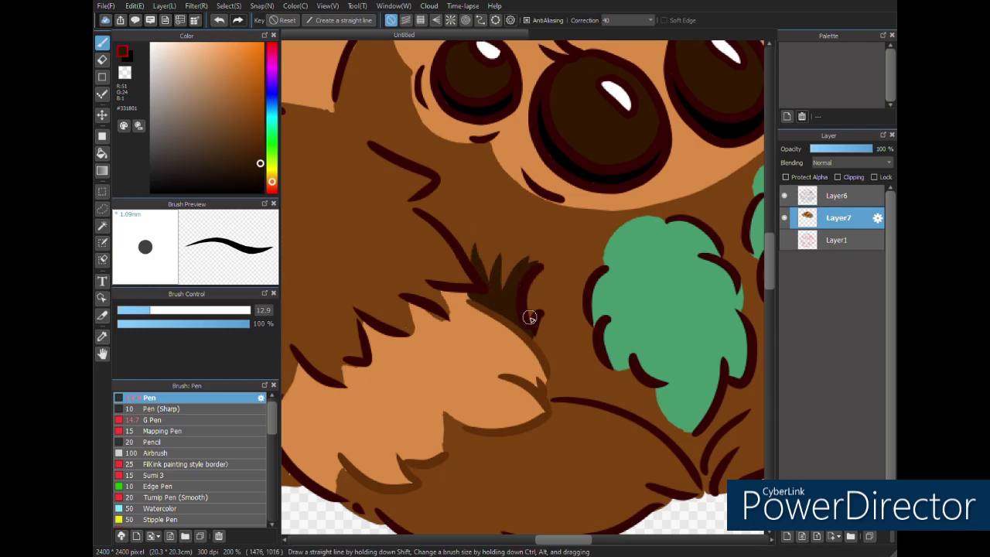
{"action": "left_click_drag", "start_coordinate": [455, 250], "coordinate": [499, 300]}
{"action": "left_click_drag", "start_coordinate": [462, 256], "coordinate": [511, 312]}
{"action": "mouse_move", "coordinate": [483, 240]}
{"action": "left_mouse_down"}
{"action": "mouse_move", "coordinate": [464, 255]}
{"action": "mouse_move", "coordinate": [491, 242]}
{"action": "left_mouse_up"}
{"action": "left_click_drag", "start_coordinate": [384, 168], "coordinate": [518, 237]}
{"action": "left_click_drag", "start_coordinate": [608, 312], "coordinate": [484, 244]}
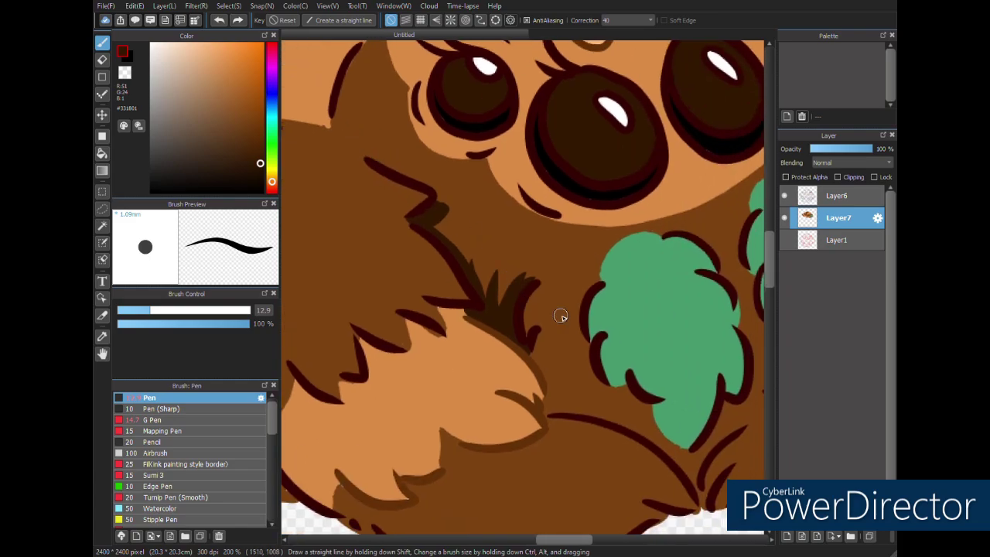
- Shade the crease where the two front legs meet and the right edge of the larger green lobe in #331801
{"action": "left_click_drag", "start_coordinate": [677, 448], "coordinate": [505, 393]}
{"action": "left_click_drag", "start_coordinate": [531, 447], "coordinate": [553, 386]}
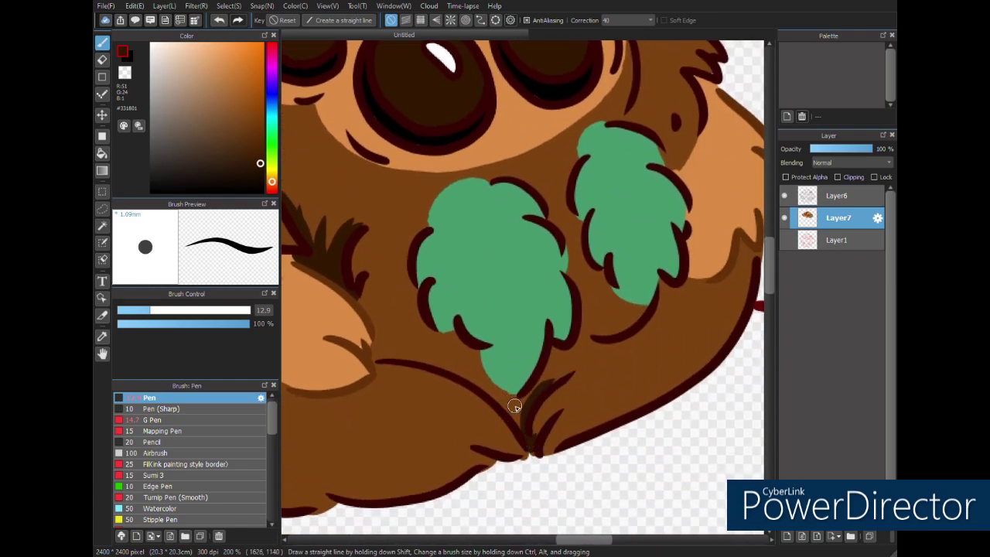
{"action": "mouse_move", "coordinate": [512, 412]}
{"action": "left_mouse_down"}
{"action": "mouse_move", "coordinate": [553, 350]}
{"action": "mouse_move", "coordinate": [574, 367]}
{"action": "mouse_move", "coordinate": [582, 314]}
{"action": "mouse_move", "coordinate": [570, 272]}
{"action": "left_mouse_up"}
{"action": "left_click_drag", "start_coordinate": [553, 226], "coordinate": [576, 277]}
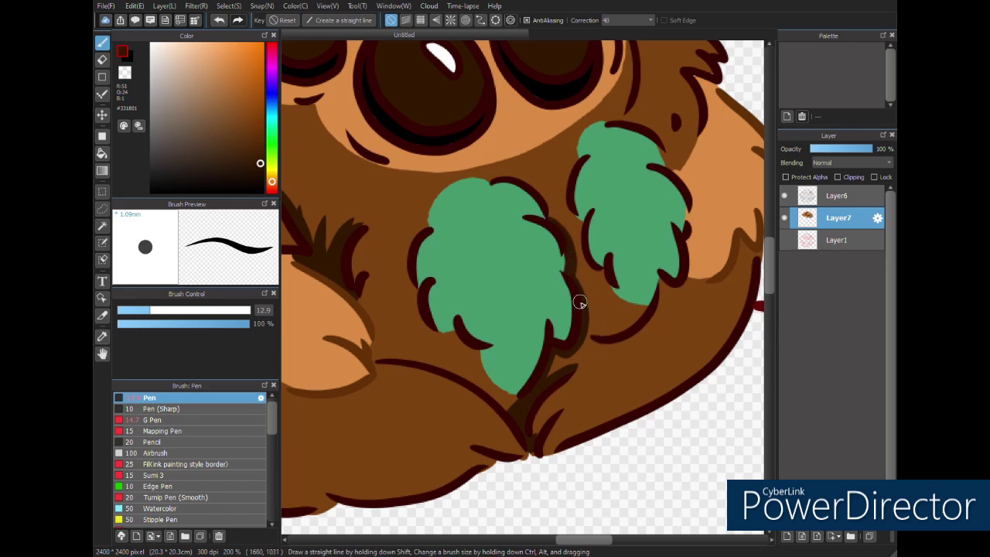
{"action": "mouse_move", "coordinate": [495, 179]}
{"action": "left_mouse_down"}
{"action": "mouse_move", "coordinate": [518, 182]}
{"action": "mouse_move", "coordinate": [555, 222]}
{"action": "left_mouse_up"}
- Paint #331801 fur tufts along the front leg's upper edge, beneath and beside the larger green lobe
{"action": "mouse_move", "coordinate": [378, 361]}
{"action": "left_mouse_down"}
{"action": "mouse_move", "coordinate": [372, 313]}
{"action": "mouse_move", "coordinate": [376, 353]}
{"action": "mouse_move", "coordinate": [514, 412]}
{"action": "left_mouse_up"}
{"action": "mouse_move", "coordinate": [460, 362]}
{"action": "left_mouse_down"}
{"action": "mouse_move", "coordinate": [405, 334]}
{"action": "mouse_move", "coordinate": [395, 317]}
{"action": "mouse_move", "coordinate": [384, 352]}
{"action": "left_mouse_up"}
{"action": "left_click_drag", "start_coordinate": [374, 301], "coordinate": [376, 271]}
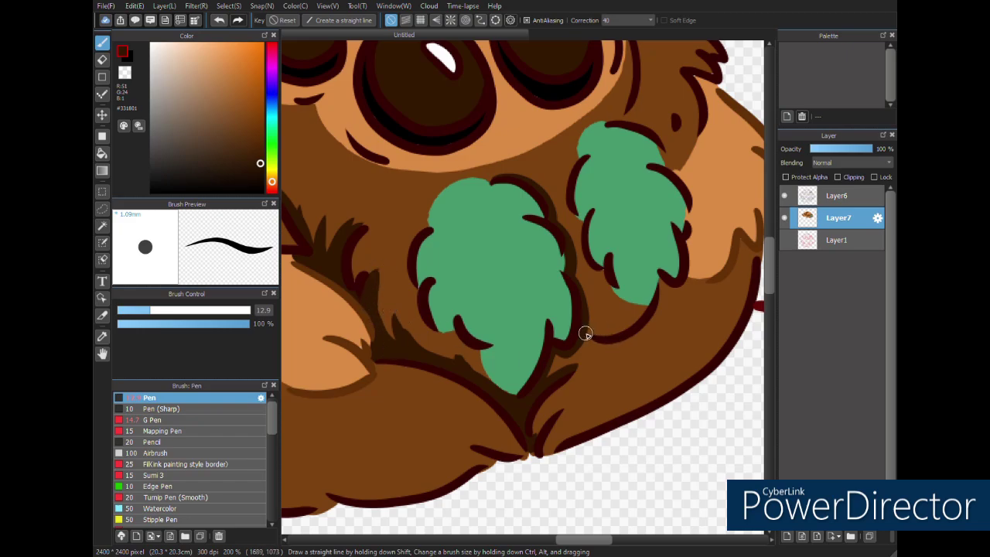
- Shade the fur along the right edge of the smaller green lobe in #331801
{"action": "mouse_move", "coordinate": [586, 334]}
{"action": "left_mouse_down"}
{"action": "mouse_move", "coordinate": [649, 309]}
{"action": "mouse_move", "coordinate": [531, 320]}
{"action": "mouse_move", "coordinate": [578, 288]}
{"action": "mouse_move", "coordinate": [579, 212]}
{"action": "left_mouse_up"}
{"action": "left_click_drag", "start_coordinate": [557, 180], "coordinate": [588, 232]}
{"action": "left_click_drag", "start_coordinate": [588, 228], "coordinate": [585, 258]}
{"action": "key", "text": "ctrl+z"}
{"action": "mouse_move", "coordinate": [514, 135]}
{"action": "left_mouse_down"}
{"action": "mouse_move", "coordinate": [531, 137]}
{"action": "mouse_move", "coordinate": [566, 181]}
{"action": "mouse_move", "coordinate": [515, 148]}
{"action": "left_mouse_up"}
{"action": "left_click", "coordinate": [556, 189], "text": "alt"}
{"action": "mouse_move", "coordinate": [564, 208]}
{"action": "left_mouse_down"}
{"action": "mouse_move", "coordinate": [575, 238]}
{"action": "mouse_move", "coordinate": [518, 255]}
{"action": "mouse_move", "coordinate": [498, 313]}
{"action": "left_mouse_up"}
{"action": "left_click", "coordinate": [507, 233], "text": "alt"}
- Shade the line between the face's right side and the adjoining leg in #331801
{"action": "left_click_drag", "start_coordinate": [482, 222], "coordinate": [499, 147]}
{"action": "key", "text": "ctrl+z"}
{"action": "left_click_drag", "start_coordinate": [476, 109], "coordinate": [487, 216]}
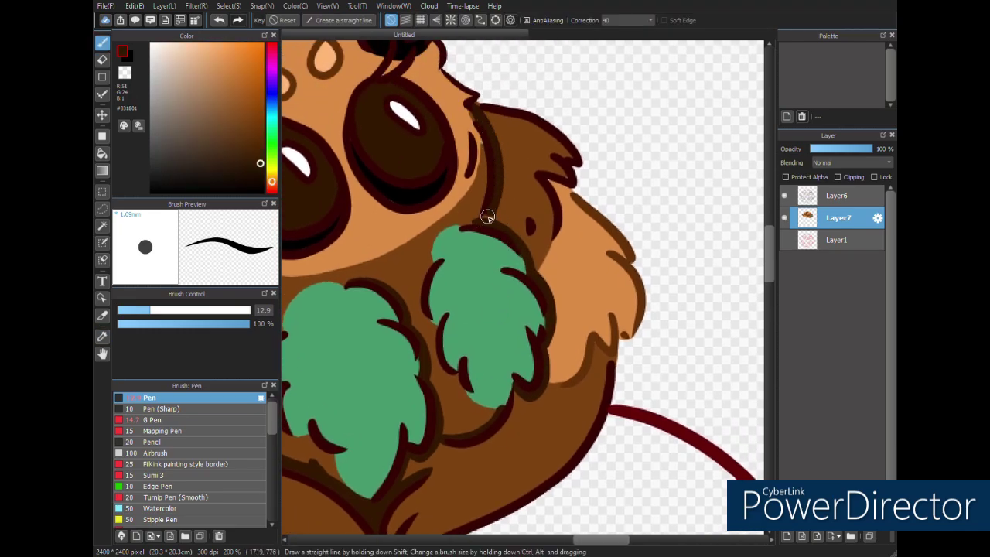
{"action": "key", "text": "ctrl+z"}
{"action": "left_click_drag", "start_coordinate": [477, 110], "coordinate": [495, 214]}
- Shade beneath the smaller green lobe and the right leg's light band in #331801, retouching the fur with #7D4310
{"action": "left_click_drag", "start_coordinate": [541, 404], "coordinate": [568, 341]}
{"action": "mouse_move", "coordinate": [464, 389]}
{"action": "left_mouse_down"}
{"action": "mouse_move", "coordinate": [479, 382]}
{"action": "mouse_move", "coordinate": [433, 409]}
{"action": "mouse_move", "coordinate": [545, 331]}
{"action": "left_mouse_up"}
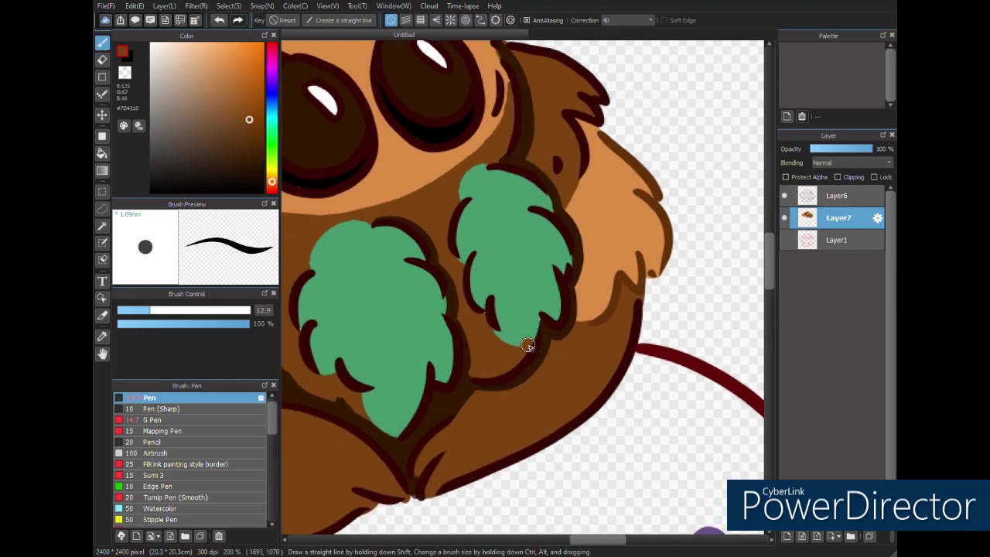
{"action": "left_click", "coordinate": [509, 340], "text": "alt"}
{"action": "scroll", "coordinate": [530, 347], "scroll_direction": "down", "scroll_amount": 2}
{"action": "left_click", "coordinate": [515, 347], "text": "alt"}
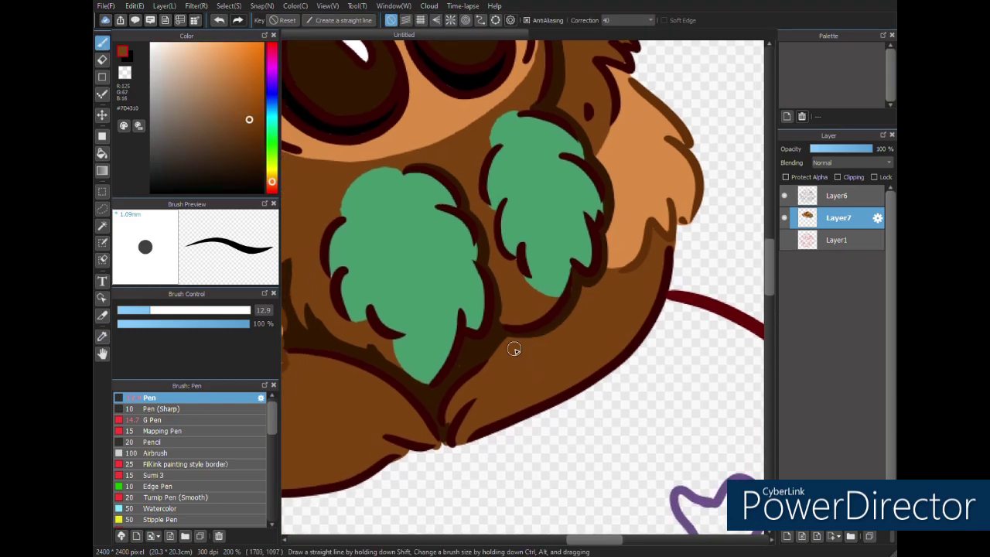
{"action": "left_click_drag", "start_coordinate": [511, 349], "coordinate": [507, 356]}
{"action": "mouse_move", "coordinate": [589, 348]}
{"action": "left_mouse_down"}
{"action": "mouse_move", "coordinate": [495, 410]}
{"action": "mouse_move", "coordinate": [556, 404]}
{"action": "left_mouse_up"}
{"action": "left_click", "coordinate": [559, 338], "text": "alt"}
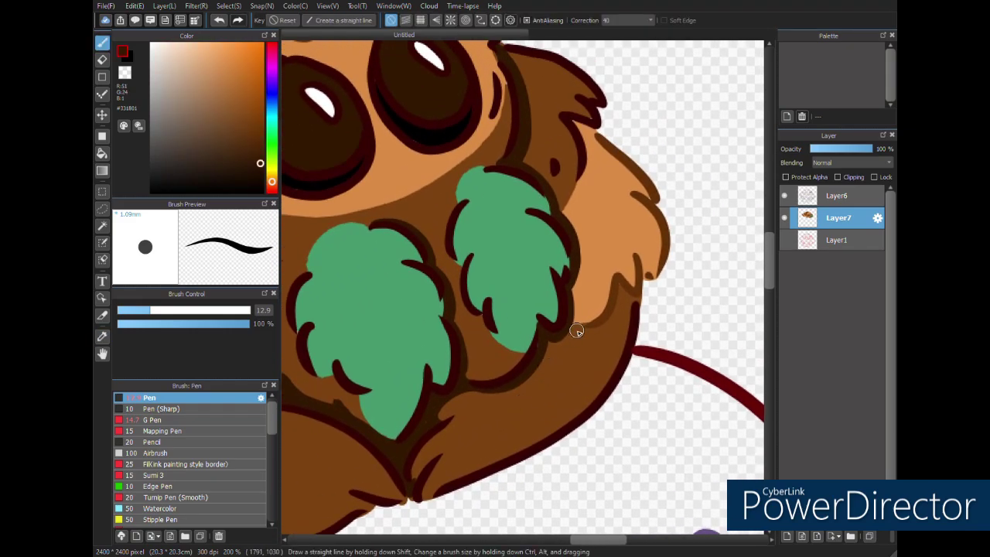
{"action": "left_click_drag", "start_coordinate": [579, 329], "coordinate": [633, 302]}
- Shade the gap behind the front leg and the left edge of the middle leg in #331801
{"action": "scroll", "coordinate": [544, 360], "scroll_direction": "up", "scroll_amount": 3}
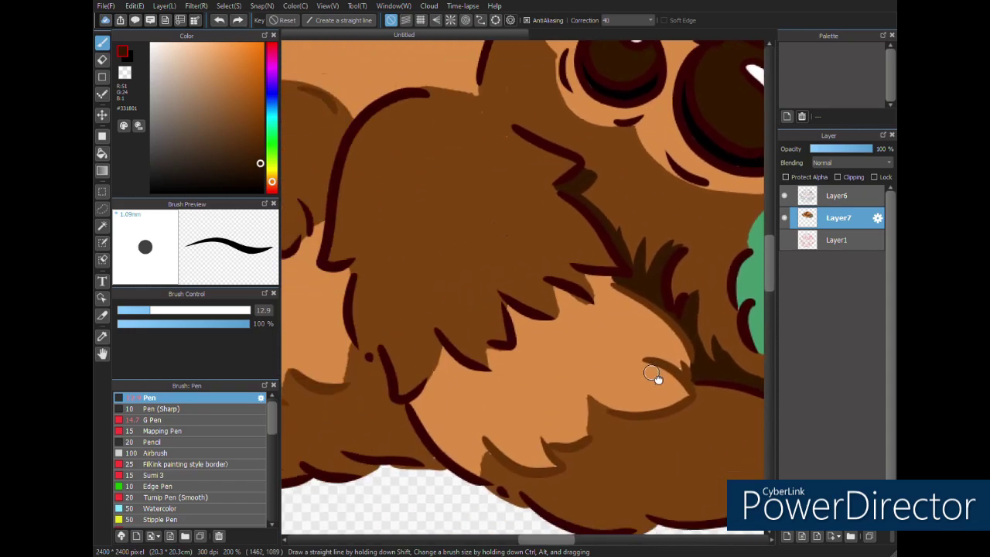
{"action": "left_click_drag", "start_coordinate": [513, 327], "coordinate": [538, 370]}
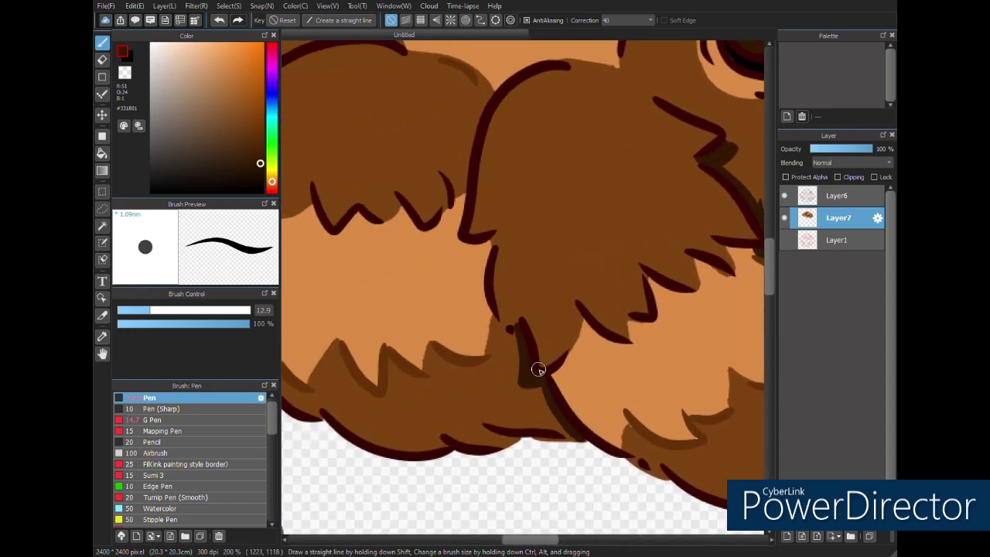
{"action": "mouse_move", "coordinate": [342, 350]}
{"action": "left_mouse_down"}
{"action": "mouse_move", "coordinate": [627, 393]}
{"action": "mouse_move", "coordinate": [682, 453]}
{"action": "left_mouse_up"}
{"action": "mouse_move", "coordinate": [565, 236]}
{"action": "left_mouse_down"}
{"action": "mouse_move", "coordinate": [549, 274]}
{"action": "mouse_move", "coordinate": [555, 319]}
{"action": "mouse_move", "coordinate": [526, 191]}
{"action": "mouse_move", "coordinate": [555, 242]}
{"action": "left_mouse_up"}
{"action": "key", "text": "ctrl+z"}
{"action": "key", "text": "ctrl+z"}
{"action": "mouse_move", "coordinate": [521, 206]}
{"action": "left_mouse_down"}
{"action": "mouse_move", "coordinate": [553, 242]}
{"action": "mouse_move", "coordinate": [572, 236]}
{"action": "left_mouse_up"}
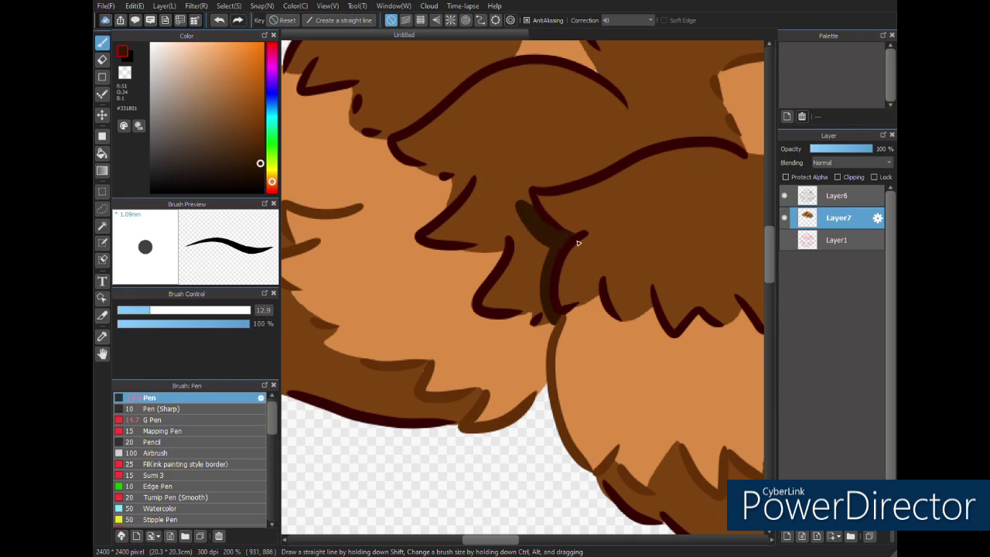
- Shade the rear leg's dark lower tip and the fold between the two rearmost feet in #331801
{"action": "left_click_drag", "start_coordinate": [496, 313], "coordinate": [631, 332]}
{"action": "left_click_drag", "start_coordinate": [612, 414], "coordinate": [585, 438]}
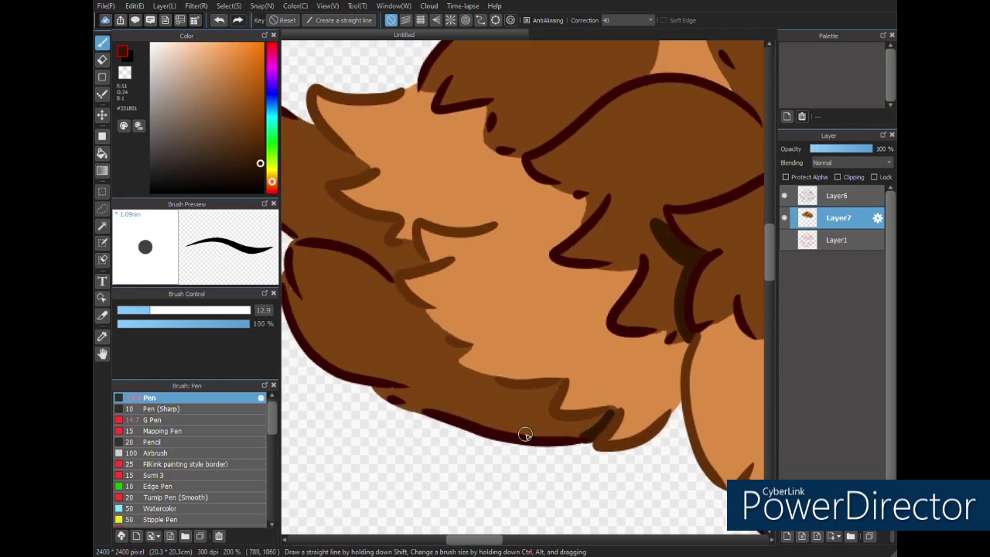
{"action": "left_click_drag", "start_coordinate": [525, 435], "coordinate": [588, 430]}
{"action": "left_click_drag", "start_coordinate": [312, 220], "coordinate": [420, 255]}
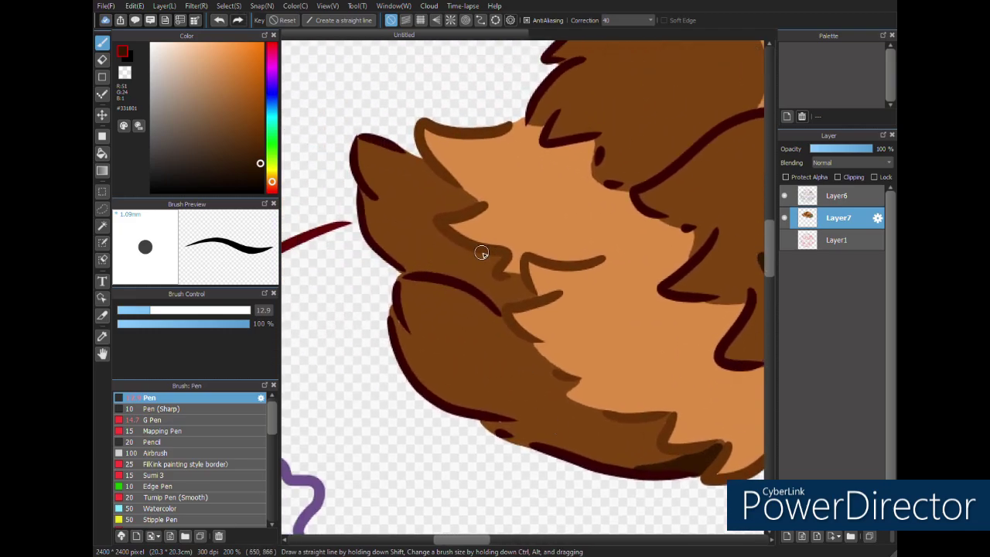
{"action": "mouse_move", "coordinate": [483, 254]}
{"action": "left_mouse_down"}
{"action": "mouse_move", "coordinate": [365, 197]}
{"action": "mouse_move", "coordinate": [375, 234]}
{"action": "mouse_move", "coordinate": [449, 276]}
{"action": "mouse_move", "coordinate": [482, 267]}
{"action": "mouse_move", "coordinate": [520, 297]}
{"action": "left_mouse_up"}
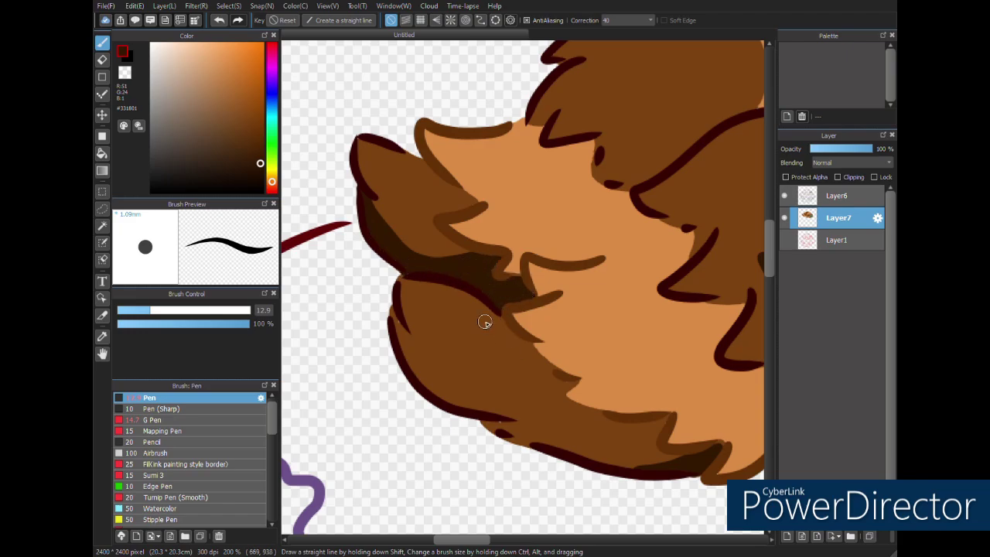
- Shade the base of the rear leg's dark patch where it meets the leg in front in #331801
{"action": "left_click_drag", "start_coordinate": [590, 407], "coordinate": [444, 332]}
{"action": "mouse_move", "coordinate": [593, 276]}
{"action": "left_mouse_down"}
{"action": "mouse_move", "coordinate": [564, 349]}
{"action": "mouse_move", "coordinate": [567, 404]}
{"action": "left_mouse_up"}
{"action": "mouse_move", "coordinate": [555, 232]}
{"action": "left_mouse_down"}
{"action": "mouse_move", "coordinate": [431, 289]}
{"action": "mouse_move", "coordinate": [475, 285]}
{"action": "left_mouse_up"}
{"action": "scroll", "coordinate": [464, 286], "scroll_direction": "up", "scroll_amount": 3}
{"action": "scroll", "coordinate": [495, 371], "scroll_direction": "right", "scroll_amount": 5}
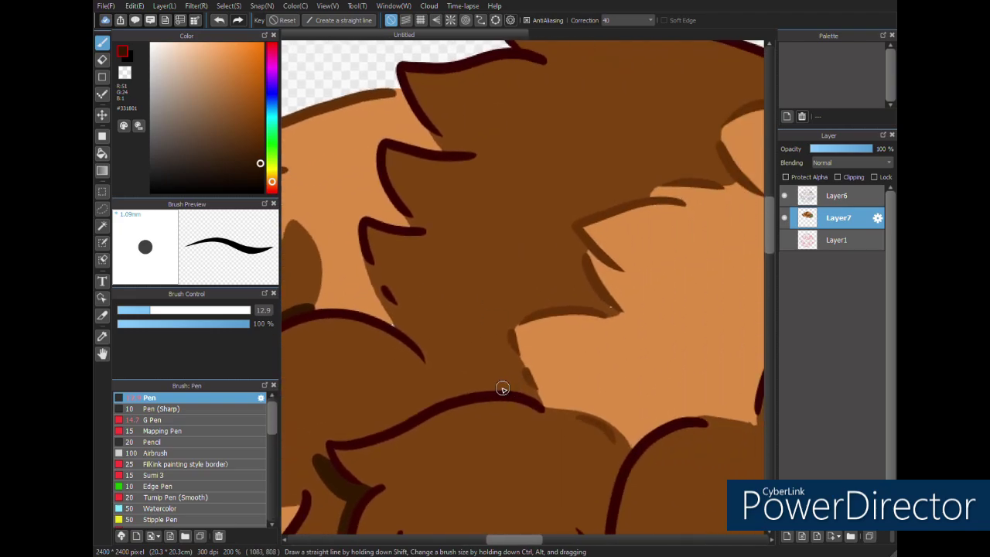
- Shade the back's dark fur above the middle leg and along its pointed border with the light fur in #331801
{"action": "mouse_move", "coordinate": [504, 389]}
{"action": "left_mouse_down"}
{"action": "mouse_move", "coordinate": [515, 349]}
{"action": "mouse_move", "coordinate": [523, 381]}
{"action": "left_mouse_up"}
{"action": "left_click_drag", "start_coordinate": [579, 271], "coordinate": [611, 310]}
{"action": "mouse_move", "coordinate": [571, 240]}
{"action": "left_mouse_down"}
{"action": "mouse_move", "coordinate": [589, 248]}
{"action": "mouse_move", "coordinate": [415, 321]}
{"action": "left_mouse_up"}
{"action": "left_click_drag", "start_coordinate": [523, 239], "coordinate": [519, 221]}
{"action": "mouse_move", "coordinate": [591, 160]}
{"action": "left_mouse_down"}
{"action": "mouse_move", "coordinate": [581, 130]}
{"action": "mouse_move", "coordinate": [583, 163]}
{"action": "left_mouse_up"}
{"action": "left_click_drag", "start_coordinate": [761, 263], "coordinate": [542, 253]}
{"action": "mouse_move", "coordinate": [521, 190]}
{"action": "left_mouse_down"}
{"action": "mouse_move", "coordinate": [556, 248]}
{"action": "mouse_move", "coordinate": [596, 241]}
{"action": "mouse_move", "coordinate": [667, 268]}
{"action": "left_mouse_up"}
{"action": "mouse_move", "coordinate": [500, 201]}
{"action": "left_mouse_down"}
{"action": "mouse_move", "coordinate": [529, 262]}
{"action": "mouse_move", "coordinate": [594, 234]}
{"action": "left_mouse_up"}
{"action": "mouse_move", "coordinate": [423, 367]}
{"action": "left_mouse_down"}
{"action": "mouse_move", "coordinate": [550, 303]}
{"action": "mouse_move", "coordinate": [573, 121]}
{"action": "left_mouse_up"}
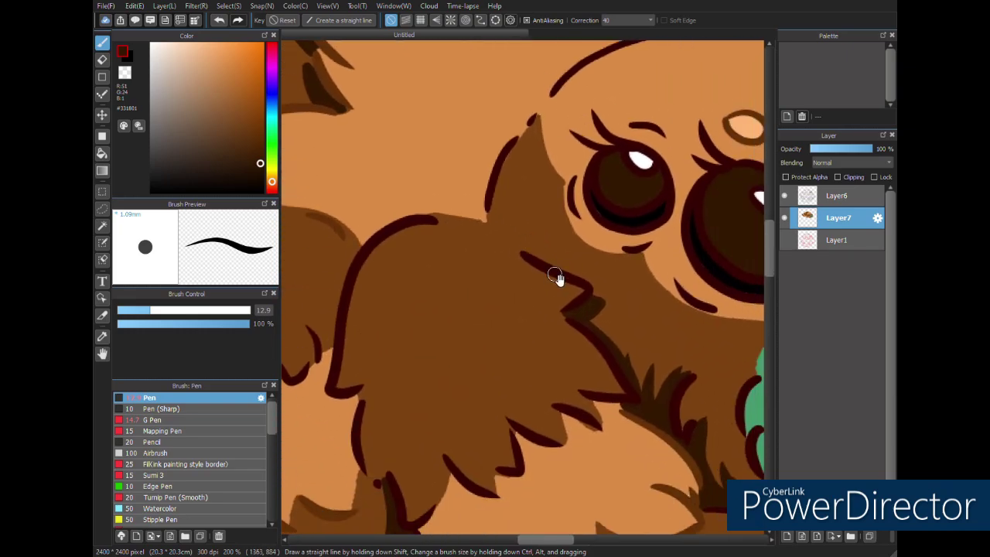
- Shade the middle leg's edge behind the front leg and the fold beside the front leg's lower tip in #331801
{"action": "left_click_drag", "start_coordinate": [555, 273], "coordinate": [576, 267]}
{"action": "key", "text": "ctrl+z"}
{"action": "left_click_drag", "start_coordinate": [460, 360], "coordinate": [616, 300]}
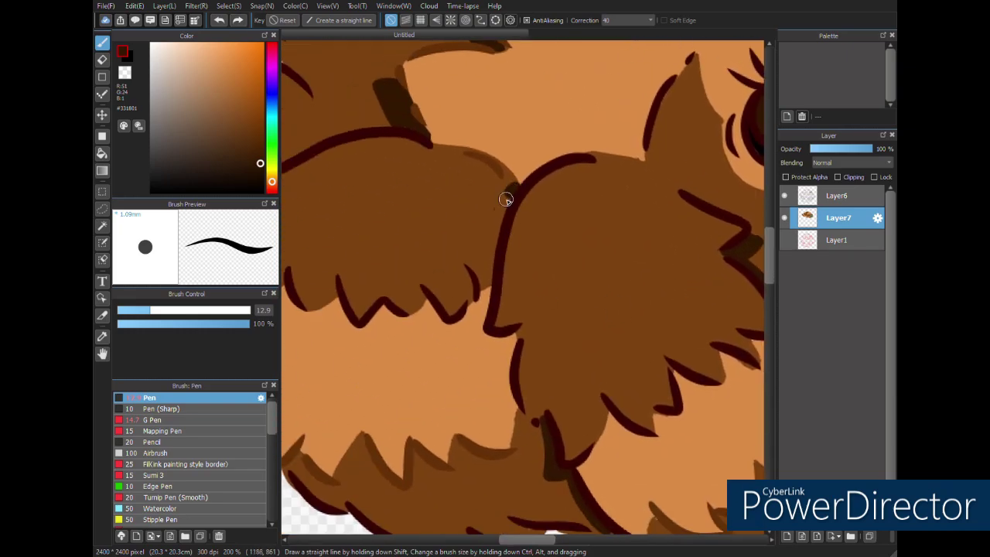
{"action": "left_click_drag", "start_coordinate": [510, 193], "coordinate": [488, 286]}
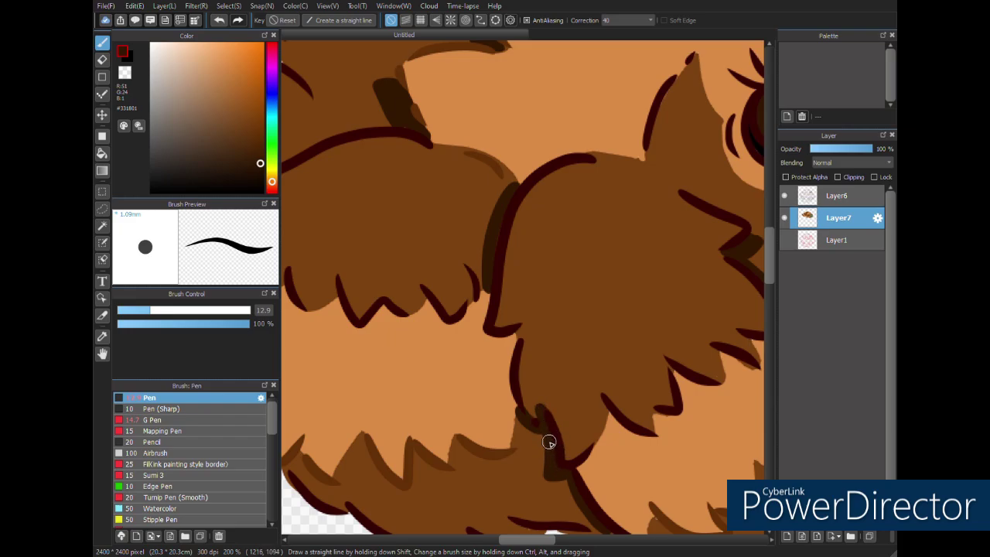
{"action": "left_click", "coordinate": [557, 353], "text": "alt"}
{"action": "left_click_drag", "start_coordinate": [532, 412], "coordinate": [546, 434]}
- Sample #A85A14 as the brush colour and shade the middle leg's light fur alongside the front leg's left edge
{"action": "left_click", "coordinate": [527, 302], "text": "alt"}
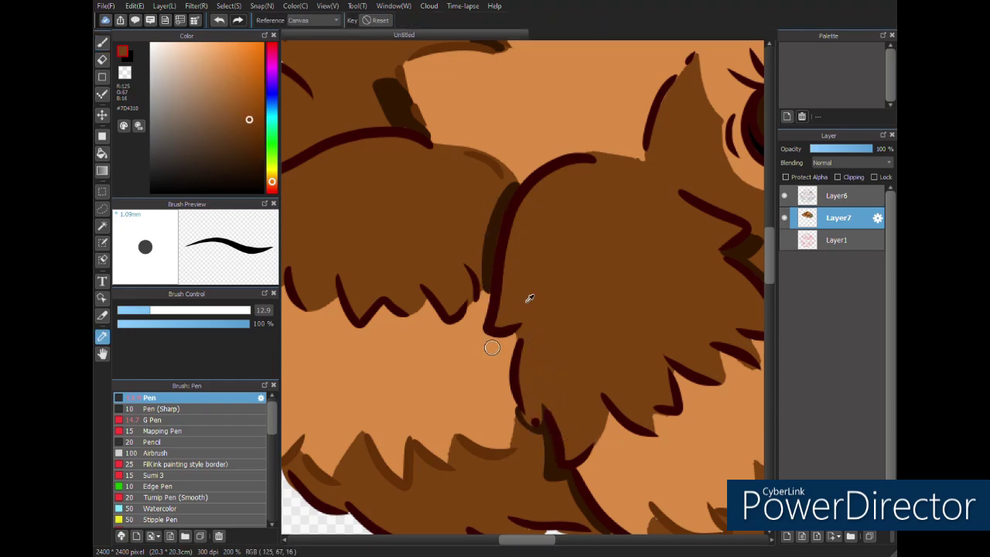
{"action": "left_click", "coordinate": [386, 301], "text": "alt"}
{"action": "mouse_move", "coordinate": [481, 292]}
{"action": "left_mouse_down"}
{"action": "mouse_move", "coordinate": [499, 345]}
{"action": "mouse_move", "coordinate": [515, 344]}
{"action": "mouse_move", "coordinate": [517, 406]}
{"action": "left_mouse_up"}
{"action": "mouse_move", "coordinate": [537, 447]}
{"action": "left_mouse_down"}
{"action": "mouse_move", "coordinate": [499, 383]}
{"action": "mouse_move", "coordinate": [506, 376]}
{"action": "left_mouse_up"}
{"action": "left_click", "coordinate": [509, 396], "text": "alt"}
{"action": "left_click", "coordinate": [472, 342], "text": "alt"}
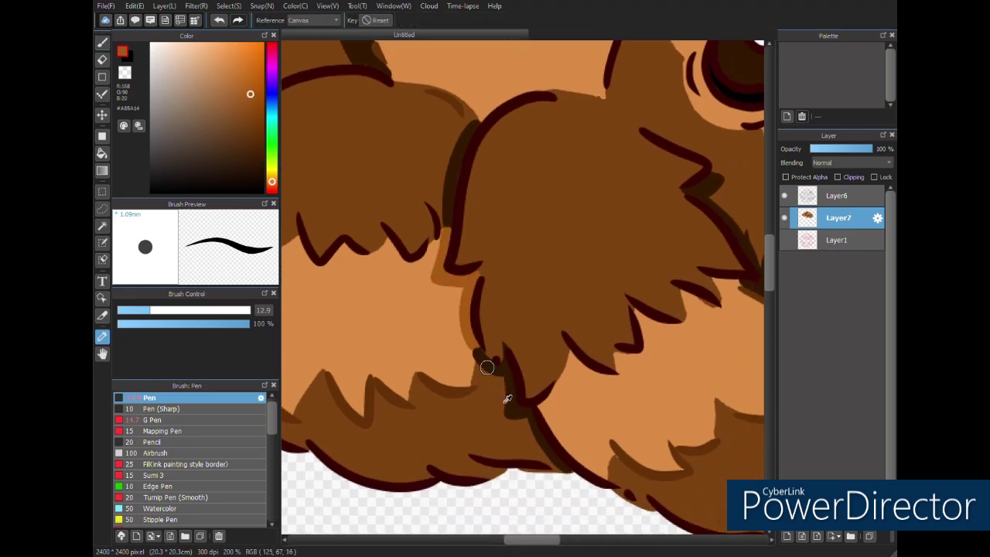
- Shade the light fur beneath the jagged dark fur of the front and middle legs in #A85A14
{"action": "left_click_drag", "start_coordinate": [639, 470], "coordinate": [526, 429]}
{"action": "mouse_move", "coordinate": [424, 361]}
{"action": "left_mouse_down"}
{"action": "mouse_move", "coordinate": [523, 366]}
{"action": "mouse_move", "coordinate": [555, 318]}
{"action": "left_mouse_up"}
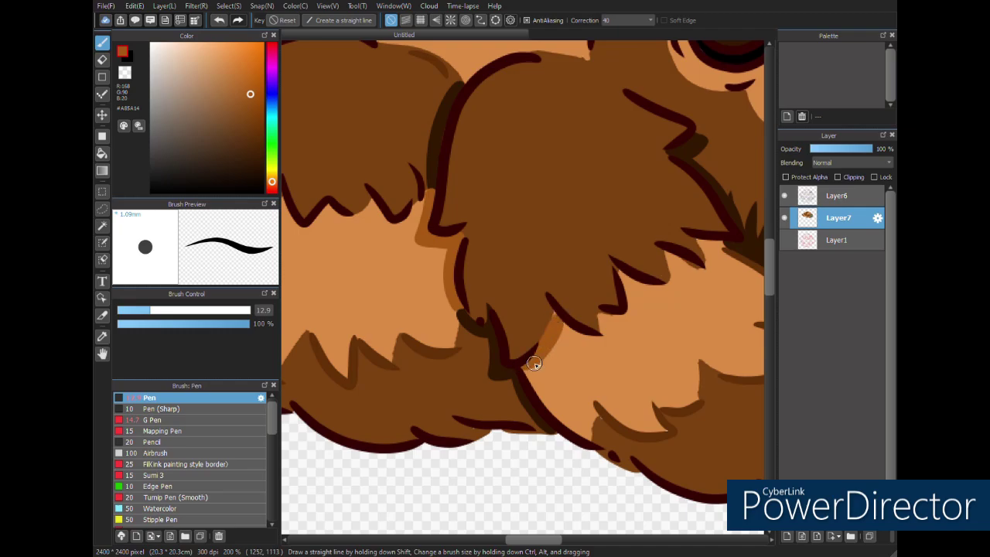
{"action": "key", "text": "ctrl+z"}
{"action": "mouse_move", "coordinate": [524, 368]}
{"action": "left_mouse_down"}
{"action": "mouse_move", "coordinate": [568, 331]}
{"action": "mouse_move", "coordinate": [615, 318]}
{"action": "mouse_move", "coordinate": [699, 271]}
{"action": "mouse_move", "coordinate": [719, 242]}
{"action": "left_mouse_up"}
{"action": "left_click_drag", "start_coordinate": [463, 321], "coordinate": [688, 355]}
{"action": "mouse_move", "coordinate": [410, 232]}
{"action": "left_mouse_down"}
{"action": "mouse_move", "coordinate": [453, 214]}
{"action": "mouse_move", "coordinate": [611, 256]}
{"action": "mouse_move", "coordinate": [646, 228]}
{"action": "left_mouse_up"}
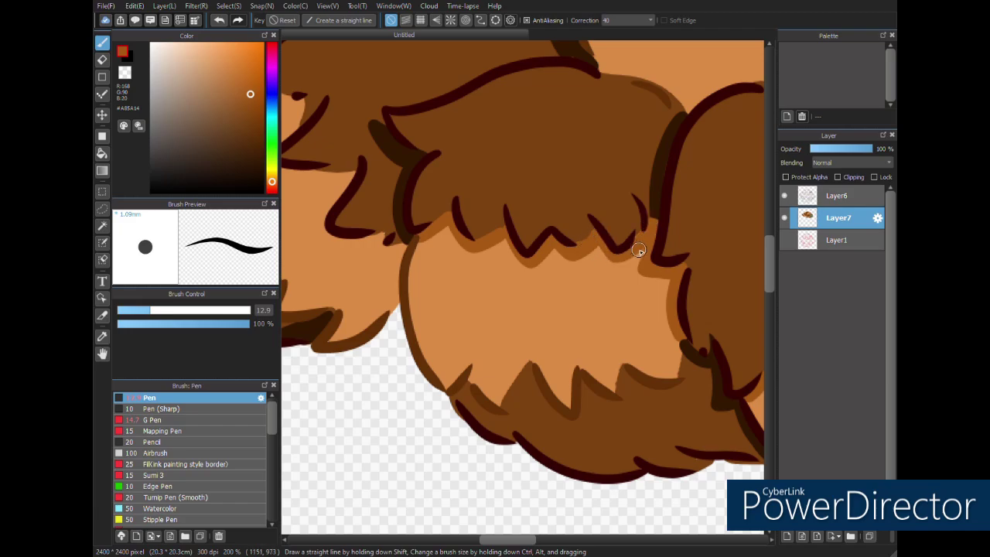
- Shade the rear leg's light fur beneath the overhanging dark fur tufts in #A85A14
{"action": "left_click_drag", "start_coordinate": [360, 251], "coordinate": [658, 340]}
{"action": "mouse_move", "coordinate": [549, 168]}
{"action": "left_mouse_down"}
{"action": "mouse_move", "coordinate": [600, 195]}
{"action": "mouse_move", "coordinate": [581, 225]}
{"action": "mouse_move", "coordinate": [649, 263]}
{"action": "left_mouse_up"}
{"action": "key", "text": "ctrl+z"}
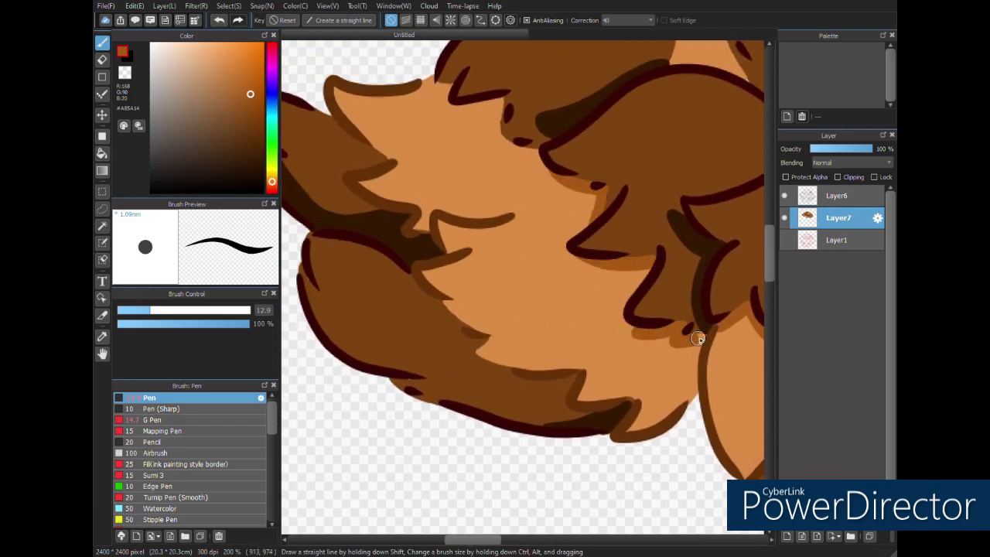
{"action": "left_click_drag", "start_coordinate": [522, 195], "coordinate": [477, 250]}
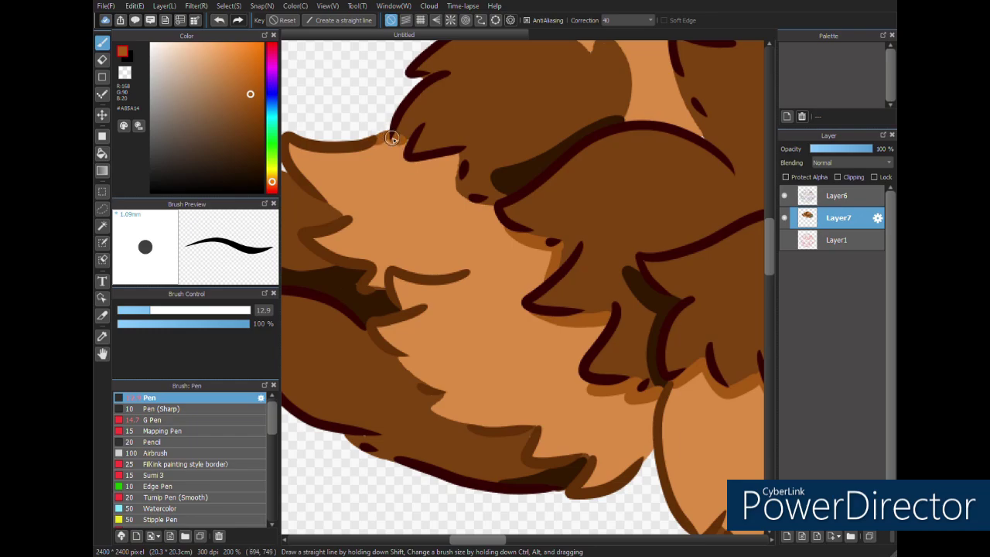
{"action": "key", "text": "ctrl+z"}
{"action": "mouse_move", "coordinate": [385, 138]}
{"action": "left_mouse_down"}
{"action": "mouse_move", "coordinate": [462, 163]}
{"action": "mouse_move", "coordinate": [455, 193]}
{"action": "mouse_move", "coordinate": [495, 205]}
{"action": "mouse_move", "coordinate": [508, 234]}
{"action": "left_mouse_up"}
- Shade the rear body's light fur along the three pointed tufts of dark back fur in #A85A14
{"action": "left_click_drag", "start_coordinate": [517, 285], "coordinate": [331, 498]}
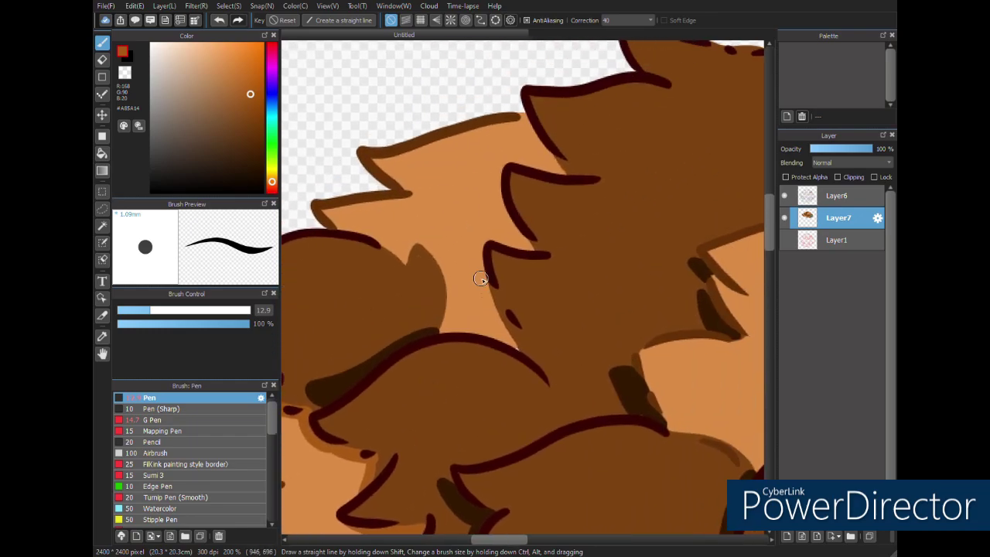
{"action": "left_click_drag", "start_coordinate": [484, 250], "coordinate": [536, 368]}
{"action": "left_click_drag", "start_coordinate": [505, 169], "coordinate": [537, 252]}
{"action": "left_click_drag", "start_coordinate": [524, 111], "coordinate": [564, 177]}
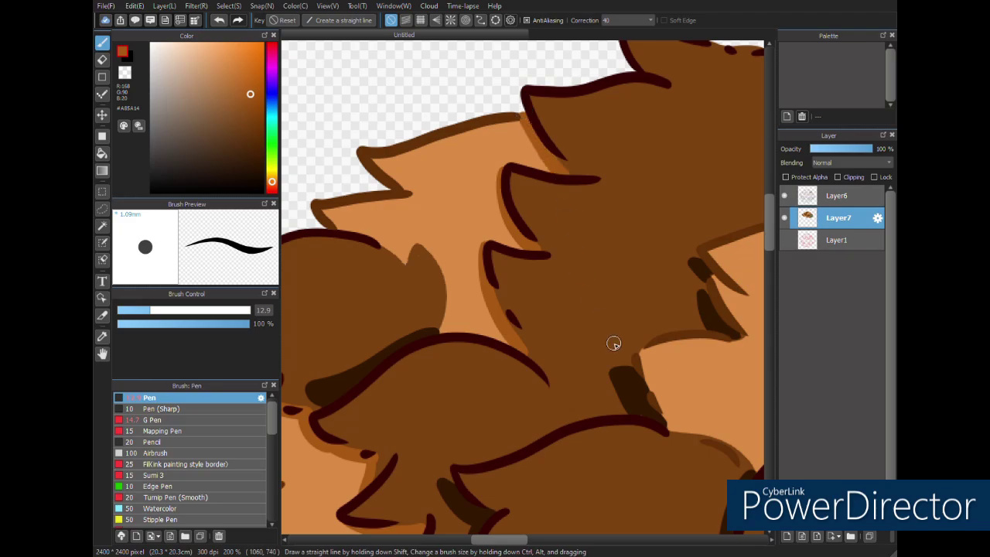
- Shade the inner edges of the light fur spikes where they meet the dark back in #A85A14
{"action": "left_click_drag", "start_coordinate": [674, 399], "coordinate": [441, 312]}
{"action": "left_click_drag", "start_coordinate": [406, 271], "coordinate": [438, 347]}
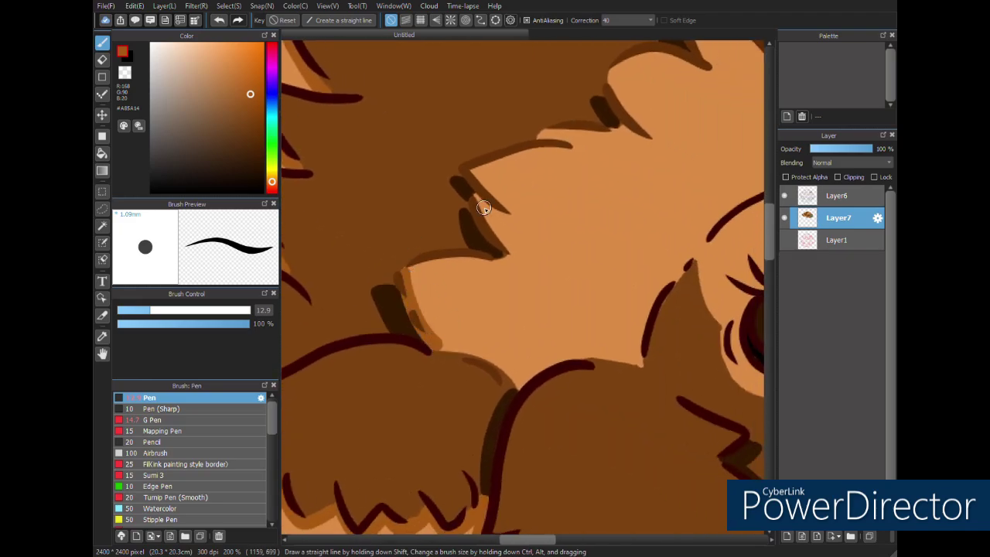
{"action": "left_click_drag", "start_coordinate": [476, 198], "coordinate": [514, 252]}
{"action": "mouse_move", "coordinate": [611, 225]}
{"action": "left_mouse_down"}
{"action": "mouse_move", "coordinate": [562, 245]}
{"action": "mouse_move", "coordinate": [489, 311]}
{"action": "left_mouse_up"}
{"action": "left_click_drag", "start_coordinate": [416, 222], "coordinate": [473, 247]}
{"action": "left_click_drag", "start_coordinate": [487, 159], "coordinate": [533, 226]}
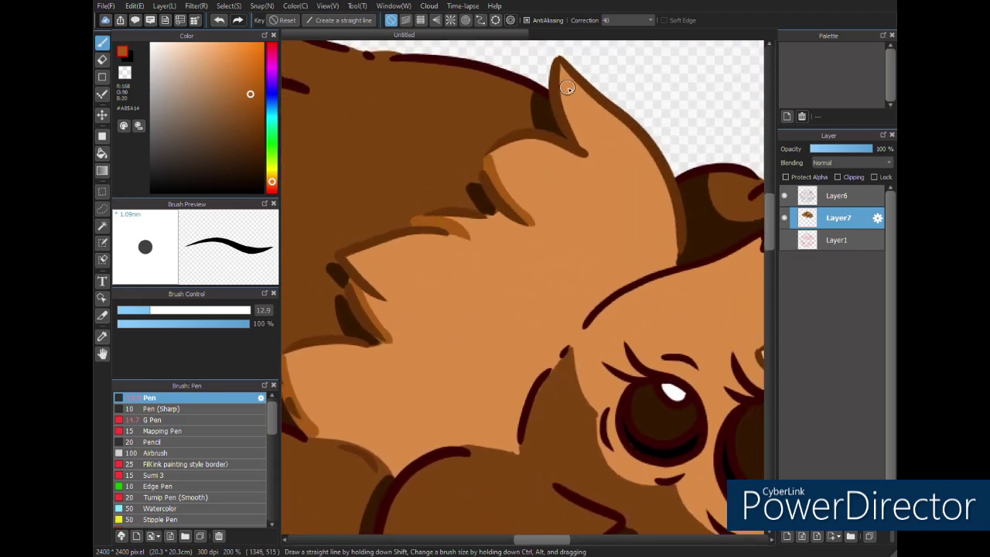
{"action": "left_click_drag", "start_coordinate": [560, 74], "coordinate": [596, 155]}
- Shade the light fur along the head's outline and above the front and middle legs in #A85A14
{"action": "left_click_drag", "start_coordinate": [580, 325], "coordinate": [675, 252]}
{"action": "left_click_drag", "start_coordinate": [557, 354], "coordinate": [513, 448]}
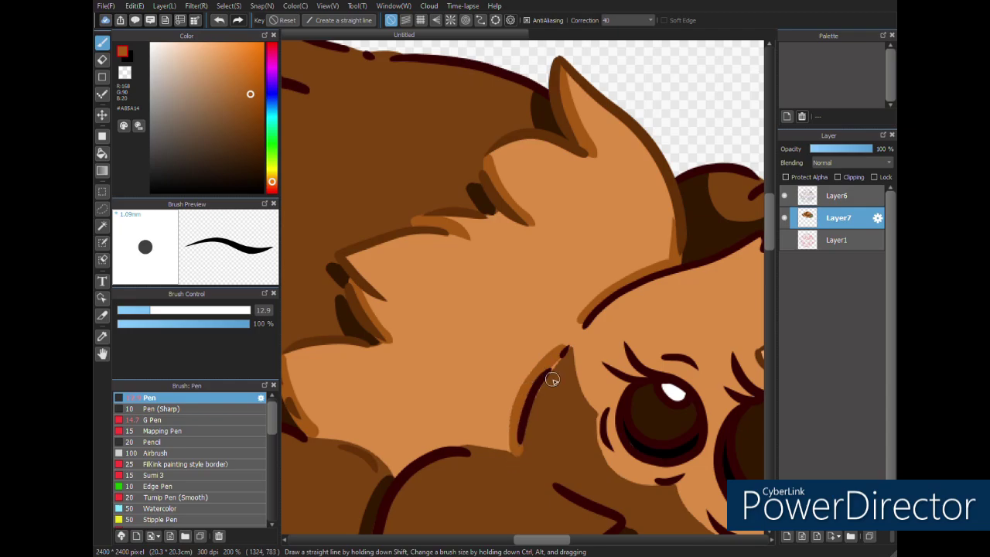
{"action": "left_click", "coordinate": [574, 332]}
{"action": "mouse_move", "coordinate": [435, 459]}
{"action": "left_mouse_down"}
{"action": "mouse_move", "coordinate": [531, 389]}
{"action": "mouse_move", "coordinate": [603, 373]}
{"action": "left_mouse_up"}
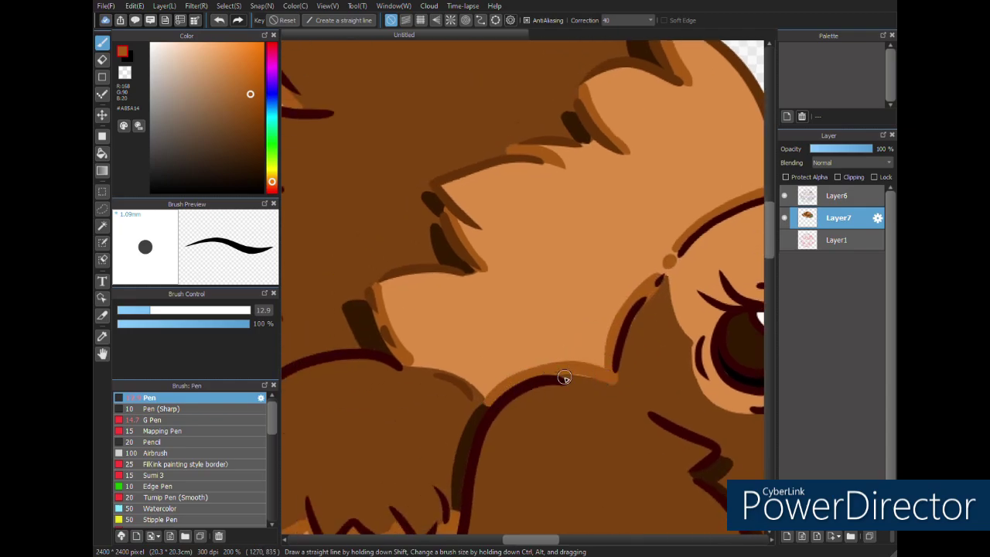
{"action": "left_click_drag", "start_coordinate": [402, 358], "coordinate": [487, 406]}
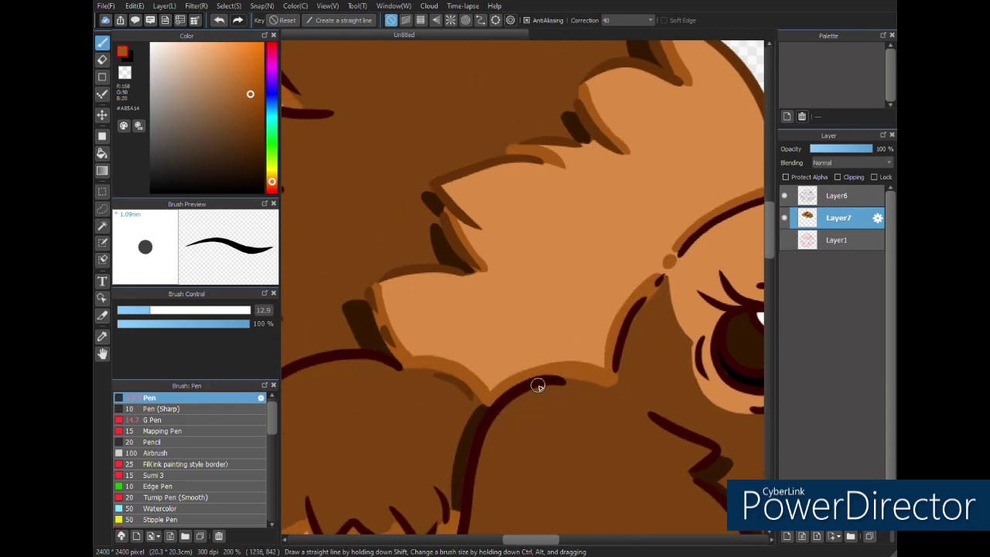
- Shade the face around the outer eyes, along the lower cheek and beside the small upper eye in #A85A14
{"action": "left_click_drag", "start_coordinate": [464, 271], "coordinate": [499, 279]}
{"action": "mouse_move", "coordinate": [673, 356]}
{"action": "left_mouse_down"}
{"action": "mouse_move", "coordinate": [364, 297]}
{"action": "mouse_move", "coordinate": [404, 336]}
{"action": "mouse_move", "coordinate": [475, 345]}
{"action": "mouse_move", "coordinate": [577, 420]}
{"action": "mouse_move", "coordinate": [477, 442]}
{"action": "left_mouse_up"}
{"action": "left_click_drag", "start_coordinate": [666, 289], "coordinate": [662, 356]}
{"action": "left_click_drag", "start_coordinate": [631, 221], "coordinate": [607, 241]}
{"action": "left_click_drag", "start_coordinate": [550, 152], "coordinate": [530, 198]}
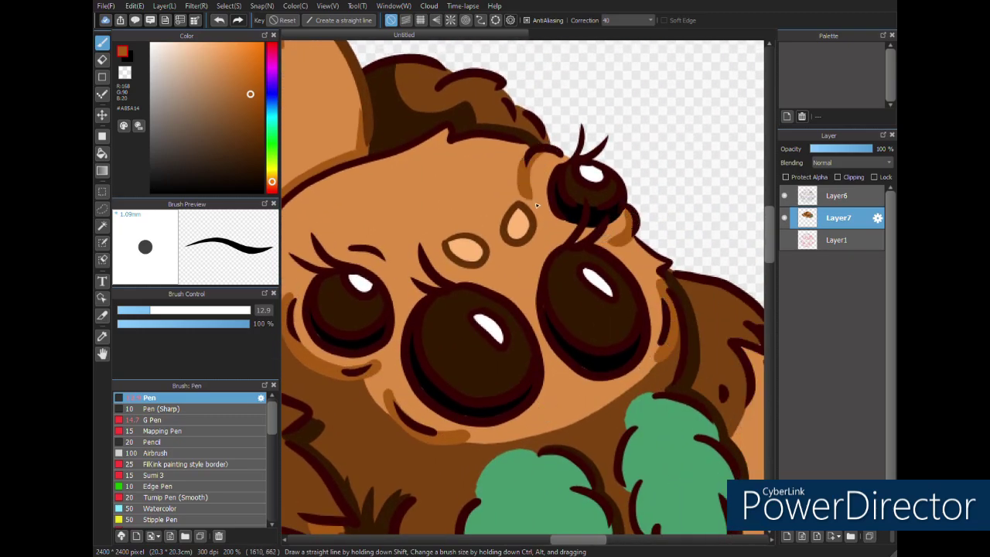
- Add two short #A85A14 shading marks on the face between and below the two largest eyes
{"action": "left_click_drag", "start_coordinate": [606, 396], "coordinate": [576, 385]}
{"action": "mouse_move", "coordinate": [555, 400]}
{"action": "left_mouse_down"}
{"action": "mouse_move", "coordinate": [538, 426]}
{"action": "mouse_move", "coordinate": [554, 386]}
{"action": "mouse_move", "coordinate": [594, 391]}
{"action": "mouse_move", "coordinate": [564, 379]}
{"action": "left_mouse_up"}
{"action": "key", "text": "ctrl+z"}
{"action": "key", "text": "ctrl+z"}
{"action": "key", "text": "ctrl+z"}
{"action": "key", "text": "ctrl+z"}
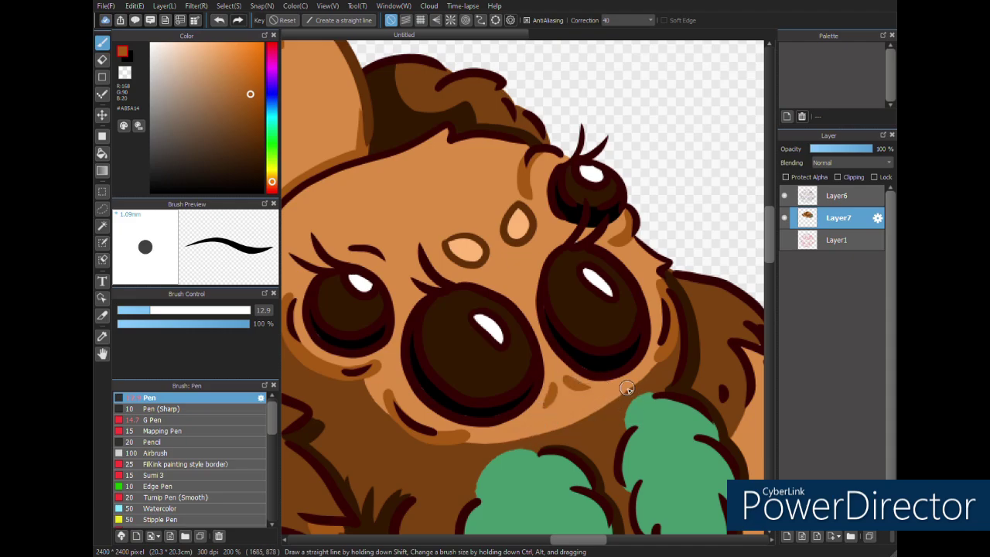
{"action": "mouse_move", "coordinate": [479, 351]}
{"action": "left_mouse_down"}
{"action": "mouse_move", "coordinate": [552, 405]}
{"action": "mouse_move", "coordinate": [555, 382]}
{"action": "left_mouse_up"}
{"action": "key", "text": "ctrl+z"}
{"action": "mouse_move", "coordinate": [403, 333]}
{"action": "left_mouse_down"}
{"action": "mouse_move", "coordinate": [447, 354]}
{"action": "mouse_move", "coordinate": [439, 357]}
{"action": "mouse_move", "coordinate": [398, 345]}
{"action": "mouse_move", "coordinate": [458, 344]}
{"action": "left_mouse_up"}
{"action": "key", "text": "ctrl+z"}
{"action": "key", "text": "ctrl+z"}
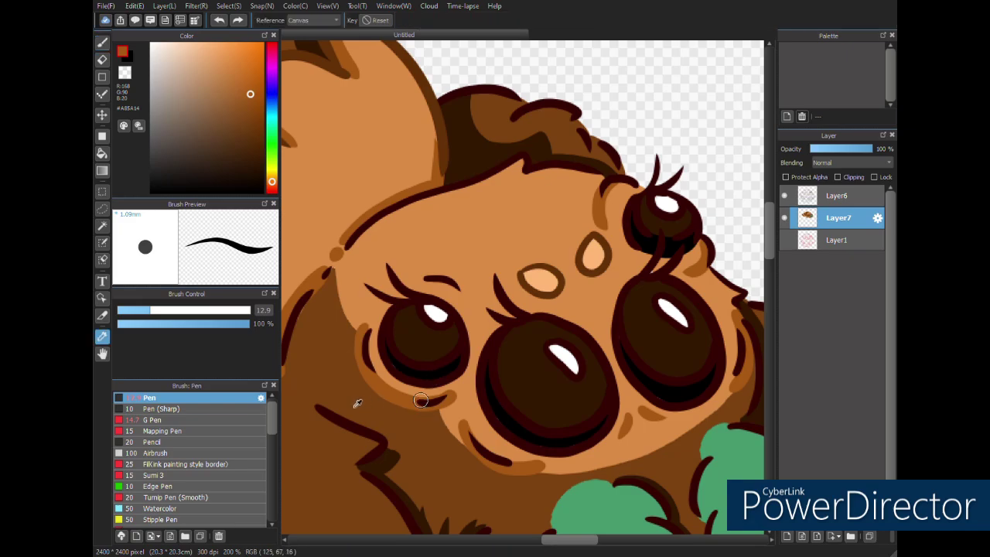
- Sample the dark fur brown #7D4310 and paint curved iris rings inside the four large dark eyes
{"action": "left_click", "coordinate": [353, 407], "text": "alt"}
{"action": "mouse_move", "coordinate": [406, 307]}
{"action": "left_mouse_down"}
{"action": "mouse_move", "coordinate": [454, 343]}
{"action": "mouse_move", "coordinate": [461, 328]}
{"action": "left_mouse_up"}
{"action": "mouse_move", "coordinate": [507, 322]}
{"action": "left_mouse_down"}
{"action": "mouse_move", "coordinate": [586, 415]}
{"action": "mouse_move", "coordinate": [611, 363]}
{"action": "left_mouse_up"}
{"action": "mouse_move", "coordinate": [627, 292]}
{"action": "left_mouse_down"}
{"action": "mouse_move", "coordinate": [687, 367]}
{"action": "mouse_move", "coordinate": [664, 374]}
{"action": "mouse_move", "coordinate": [711, 326]}
{"action": "left_mouse_up"}
{"action": "key", "text": "ctrl+z"}
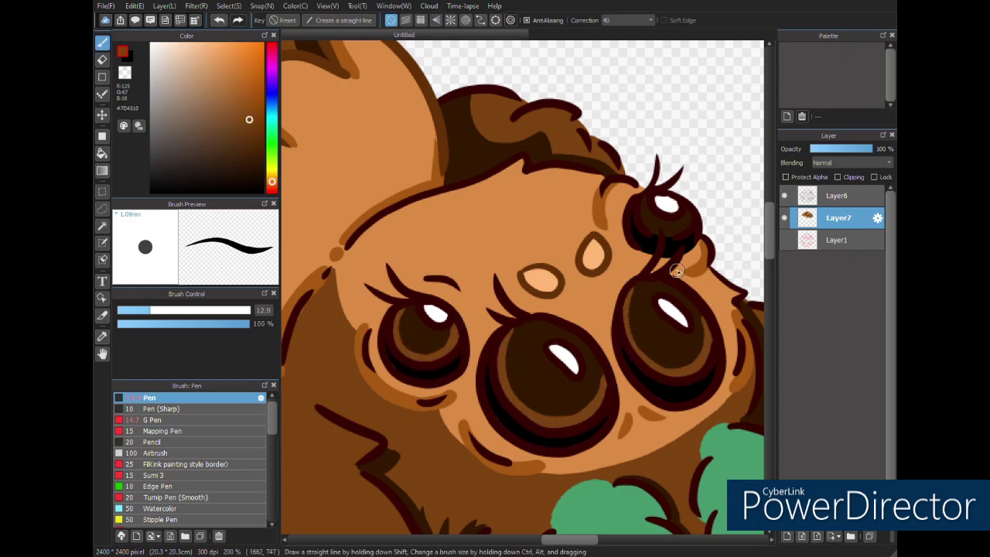
{"action": "mouse_move", "coordinate": [648, 195]}
{"action": "left_mouse_down"}
{"action": "mouse_move", "coordinate": [655, 232]}
{"action": "mouse_move", "coordinate": [694, 218]}
{"action": "left_mouse_up"}
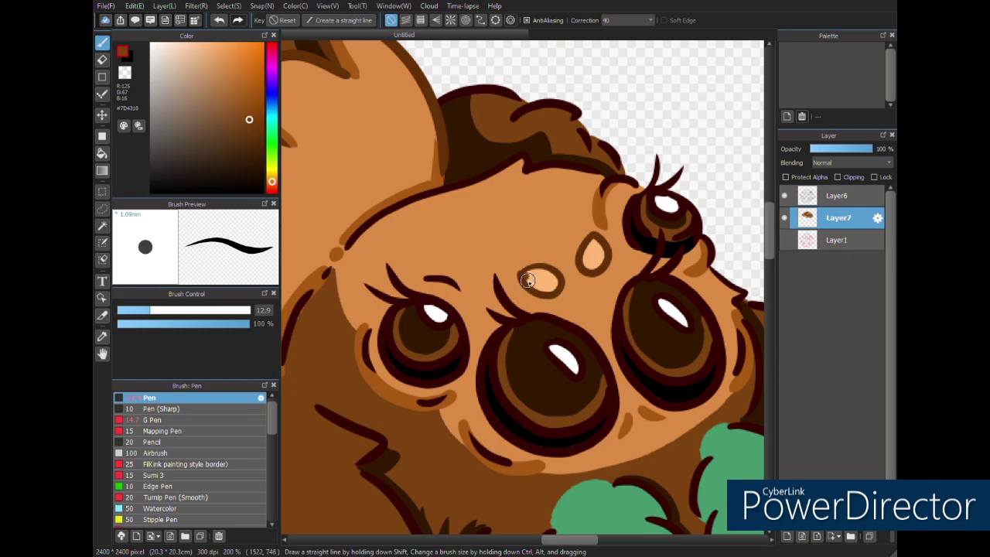
- Highlight the two small forehead eyes and add round lower catchlights to the four dark eyes in #FFD3AC
{"action": "key", "text": "alt"}
{"action": "key", "text": "b"}
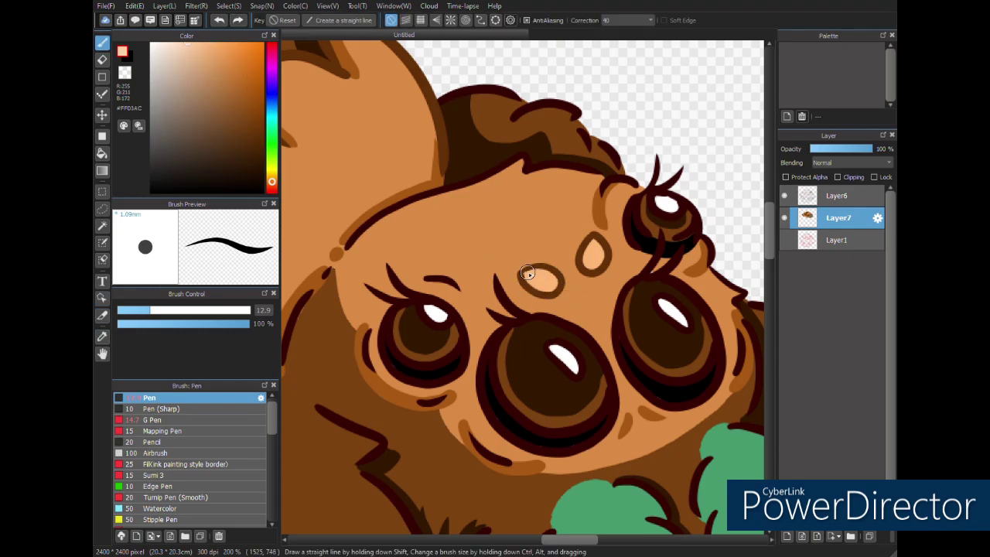
{"action": "left_click_drag", "start_coordinate": [526, 277], "coordinate": [558, 277]}
{"action": "left_click_drag", "start_coordinate": [536, 326], "coordinate": [600, 385]}
{"action": "key", "text": "ctrl+z"}
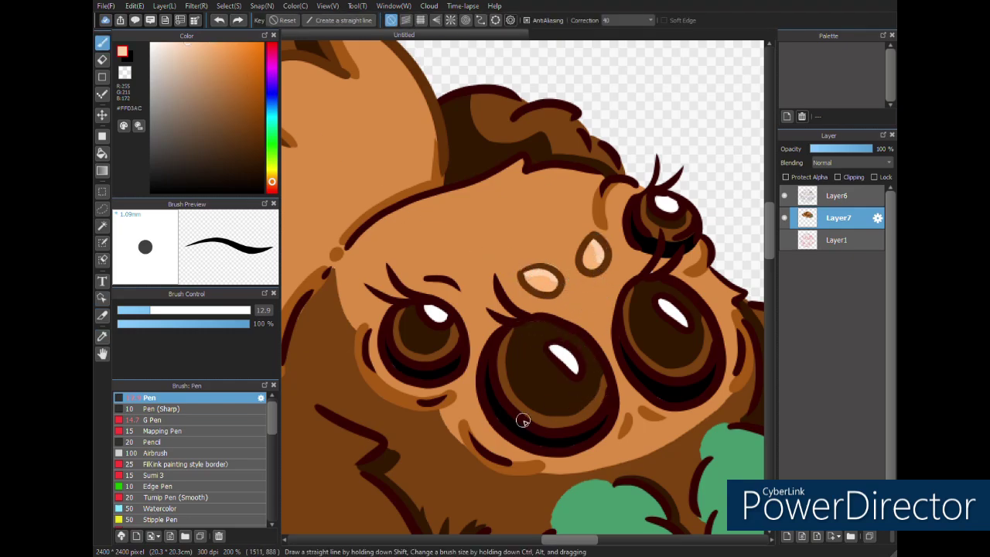
{"action": "left_click_drag", "start_coordinate": [534, 407], "coordinate": [540, 410]}
{"action": "left_click", "coordinate": [663, 227]}
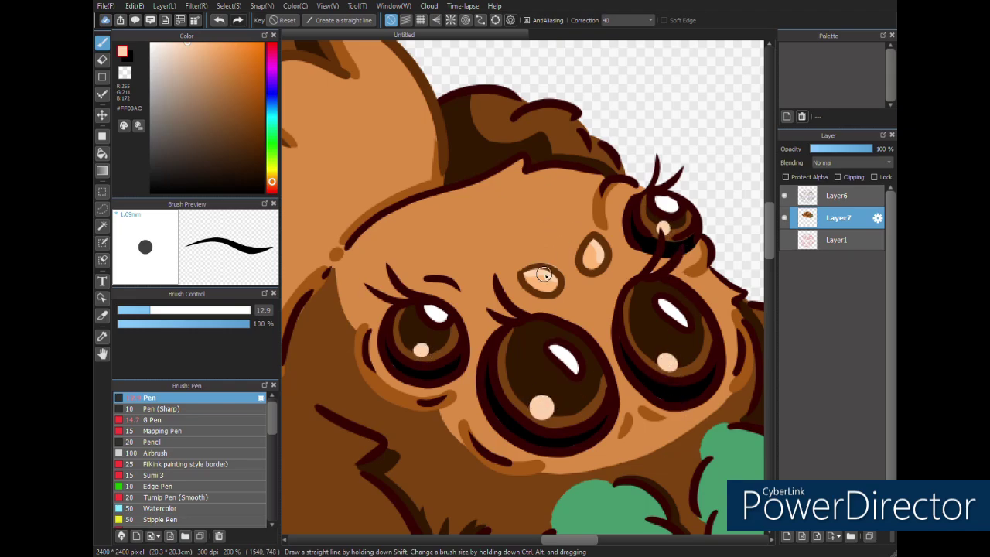
- Sample #FFB776 and highlight the forehead's top edge on both sides of its pointed tuft
{"action": "left_click_drag", "start_coordinate": [543, 275], "coordinate": [540, 285]}
{"action": "left_click_drag", "start_coordinate": [468, 190], "coordinate": [523, 163]}
{"action": "key", "text": "ctrl+z"}
{"action": "left_click_drag", "start_coordinate": [522, 164], "coordinate": [464, 191]}
{"action": "left_click_drag", "start_coordinate": [530, 174], "coordinate": [606, 183]}
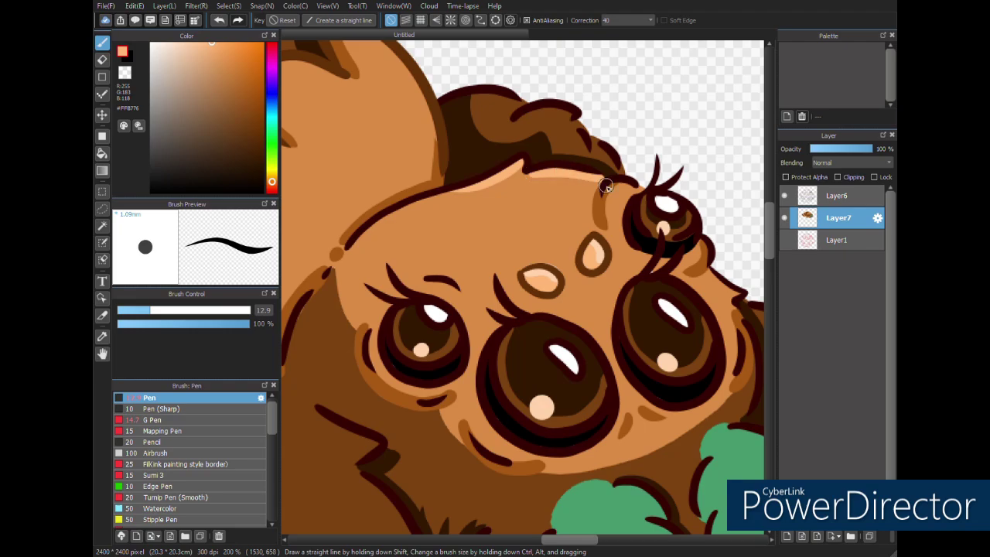
- Highlight the face around the eyes, along the lower cheek and above the leftmost eye in #FFB776
{"action": "left_click_drag", "start_coordinate": [687, 254], "coordinate": [703, 244]}
{"action": "left_click_drag", "start_coordinate": [732, 333], "coordinate": [732, 364]}
{"action": "left_click_drag", "start_coordinate": [478, 434], "coordinate": [510, 451]}
{"action": "left_click_drag", "start_coordinate": [377, 365], "coordinate": [416, 389]}
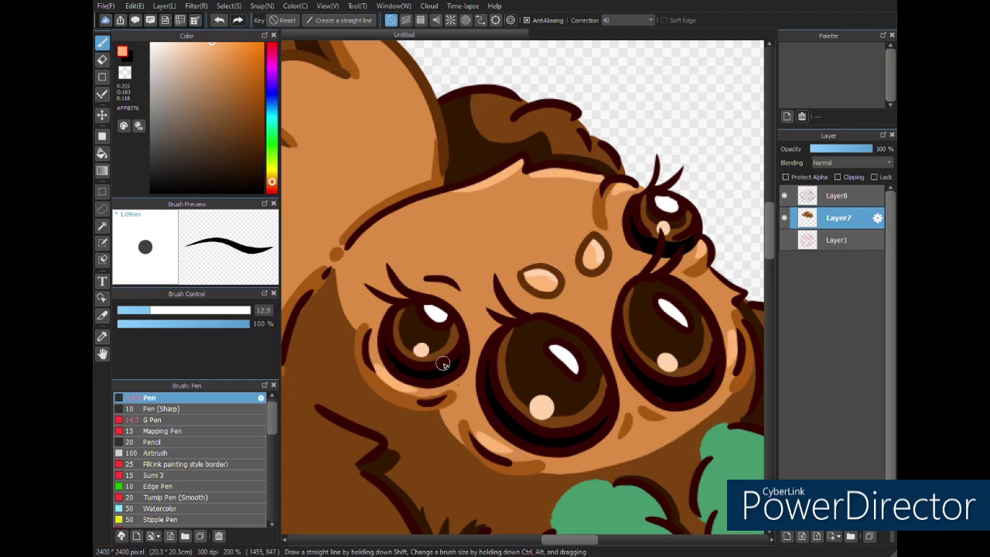
{"action": "left_click_drag", "start_coordinate": [422, 286], "coordinate": [457, 297]}
- Add curved and zigzag #FFB776 highlights to the light fur between the head and the dark back
{"action": "left_click_drag", "start_coordinate": [403, 248], "coordinate": [619, 348]}
{"action": "mouse_move", "coordinate": [596, 151]}
{"action": "left_mouse_down"}
{"action": "mouse_move", "coordinate": [640, 223]}
{"action": "mouse_move", "coordinate": [530, 266]}
{"action": "left_mouse_up"}
{"action": "left_click_drag", "start_coordinate": [488, 288], "coordinate": [454, 315]}
{"action": "left_click_drag", "start_coordinate": [430, 373], "coordinate": [409, 325]}
{"action": "left_click_drag", "start_coordinate": [343, 398], "coordinate": [378, 389]}
{"action": "left_click_drag", "start_coordinate": [399, 397], "coordinate": [503, 374]}
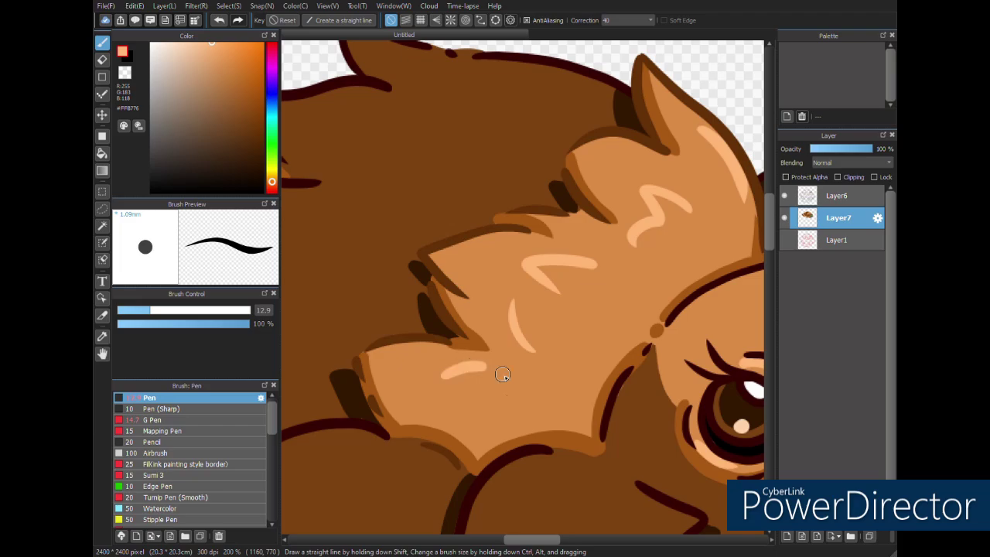
{"action": "key", "text": "ctrl+z"}
- Highlight the lower part of the light fur above the front and middle legs in #FFB776
{"action": "left_click_drag", "start_coordinate": [385, 356], "coordinate": [452, 349]}
{"action": "left_click_drag", "start_coordinate": [446, 403], "coordinate": [479, 425]}
{"action": "left_click_drag", "start_coordinate": [475, 376], "coordinate": [624, 407]}
{"action": "left_click_drag", "start_coordinate": [634, 289], "coordinate": [601, 293]}
{"action": "left_click_drag", "start_coordinate": [575, 402], "coordinate": [811, 399]}
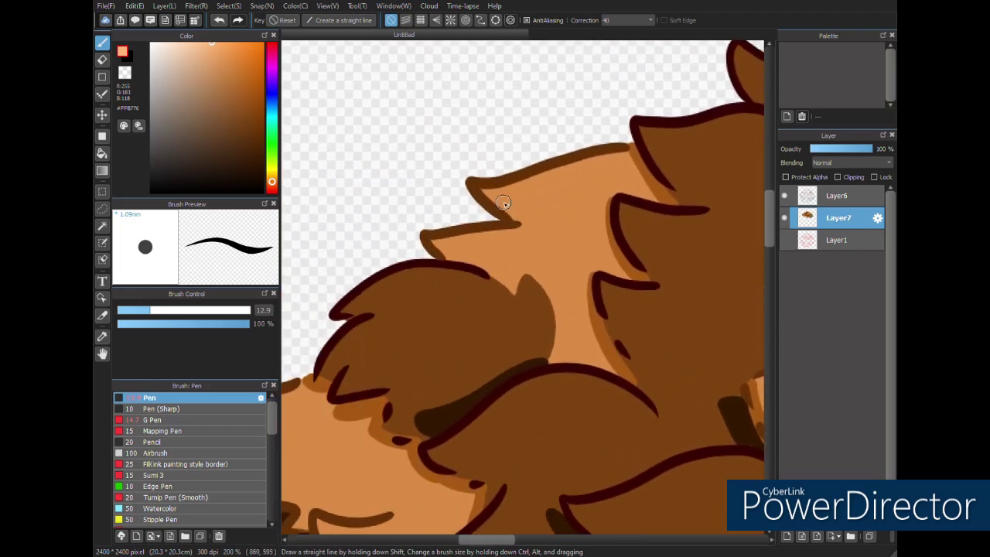
- Highlight the upper edges of the two pointed light fur tufts at the rear of the body in #FFB776
{"action": "left_click_drag", "start_coordinate": [495, 197], "coordinate": [615, 158]}
{"action": "key", "text": "ctrl+z"}
{"action": "left_click_drag", "start_coordinate": [523, 188], "coordinate": [608, 170]}
{"action": "key", "text": "ctrl+z"}
{"action": "left_click_drag", "start_coordinate": [484, 242], "coordinate": [556, 242]}
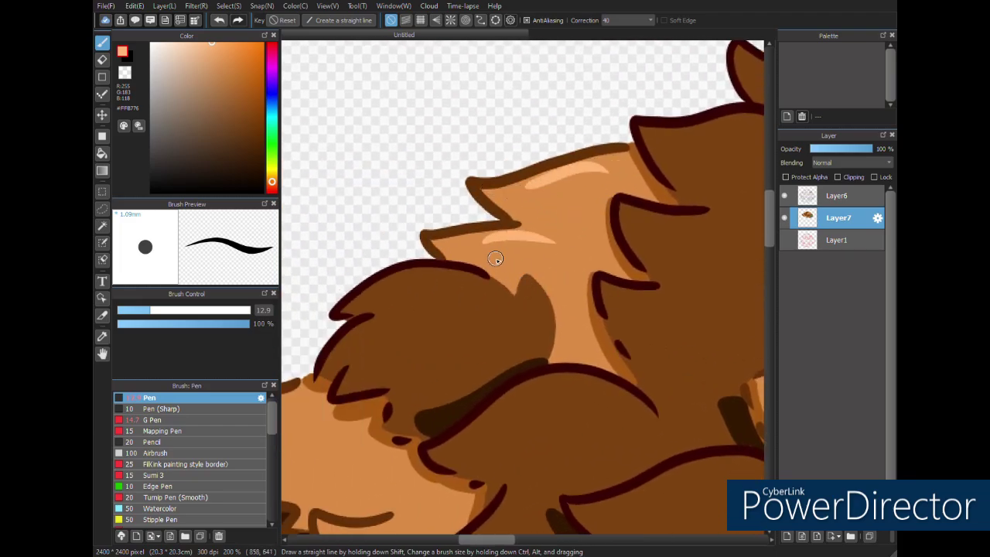
{"action": "left_click_drag", "start_coordinate": [576, 323], "coordinate": [744, 215]}
- Add curved and zigzag #FFB776 highlights across the rear leg's light fur
{"action": "left_click_drag", "start_coordinate": [396, 283], "coordinate": [464, 287]}
{"action": "left_click_drag", "start_coordinate": [415, 357], "coordinate": [450, 362]}
{"action": "left_click_drag", "start_coordinate": [524, 416], "coordinate": [395, 333]}
{"action": "mouse_move", "coordinate": [362, 335]}
{"action": "left_mouse_down"}
{"action": "mouse_move", "coordinate": [431, 335]}
{"action": "mouse_move", "coordinate": [383, 276]}
{"action": "left_mouse_up"}
{"action": "left_click_drag", "start_coordinate": [399, 310], "coordinate": [434, 374]}
{"action": "left_click_drag", "start_coordinate": [489, 409], "coordinate": [534, 410]}
{"action": "left_click_drag", "start_coordinate": [425, 324], "coordinate": [528, 366]}
{"action": "left_click_drag", "start_coordinate": [438, 257], "coordinate": [462, 286]}
{"action": "left_click_drag", "start_coordinate": [583, 379], "coordinate": [463, 255]}
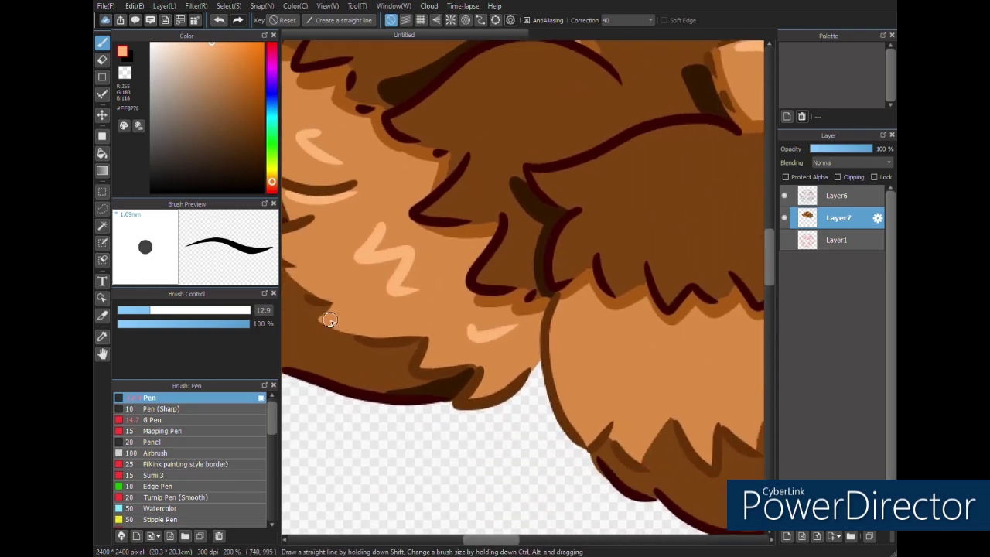
{"action": "left_click_drag", "start_coordinate": [328, 321], "coordinate": [386, 322]}
{"action": "key", "text": "ctrl+z"}
- Highlight the left edge and centre of the middle leg's light fur in #FFB776
{"action": "left_click_drag", "start_coordinate": [591, 351], "coordinate": [423, 316]}
{"action": "left_click_drag", "start_coordinate": [403, 272], "coordinate": [418, 377]}
{"action": "key", "text": "ctrl+z"}
{"action": "left_click_drag", "start_coordinate": [399, 291], "coordinate": [416, 372]}
{"action": "left_click_drag", "start_coordinate": [452, 319], "coordinate": [504, 360]}
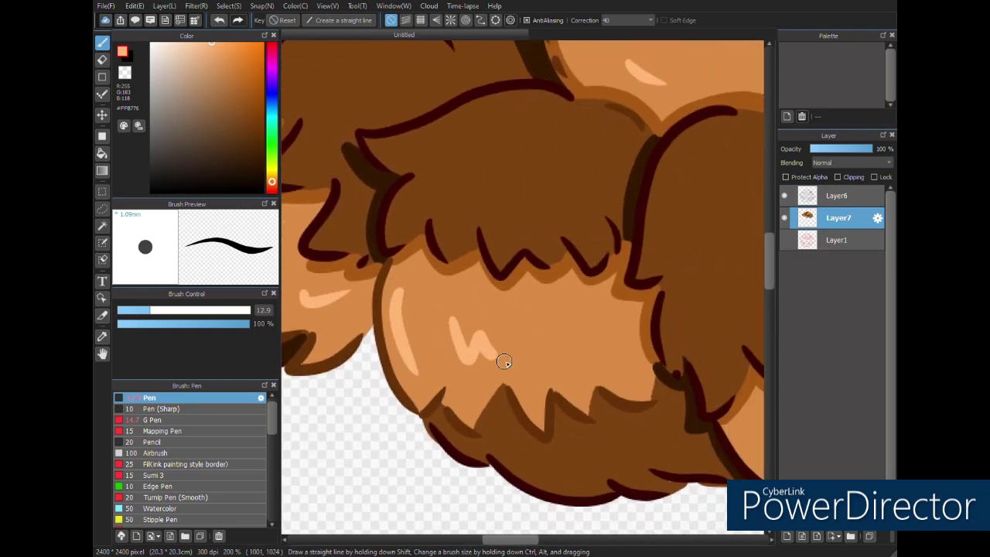
{"action": "left_click_drag", "start_coordinate": [564, 346], "coordinate": [604, 321]}
- Highlight the front leg's light fur along its upper edge, pointed tufts and centre in #FFB776
{"action": "left_click_drag", "start_coordinate": [629, 393], "coordinate": [284, 308]}
{"action": "left_click_drag", "start_coordinate": [575, 231], "coordinate": [648, 297]}
{"action": "left_click_drag", "start_coordinate": [585, 292], "coordinate": [645, 331]}
{"action": "left_click_drag", "start_coordinate": [542, 317], "coordinate": [545, 368]}
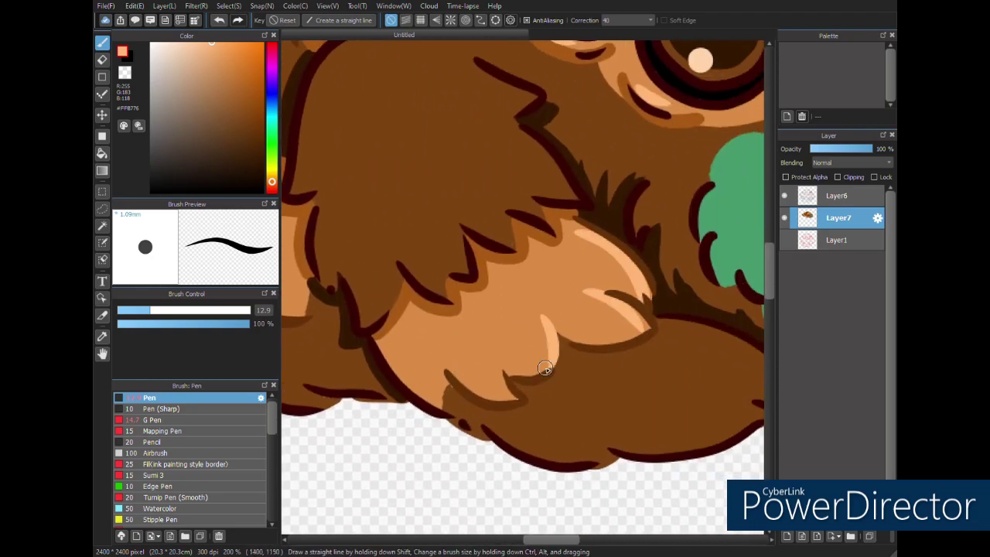
{"action": "left_click_drag", "start_coordinate": [444, 374], "coordinate": [443, 412]}
{"action": "left_click_drag", "start_coordinate": [469, 341], "coordinate": [492, 355]}
{"action": "left_click_drag", "start_coordinate": [608, 334], "coordinate": [424, 318]}
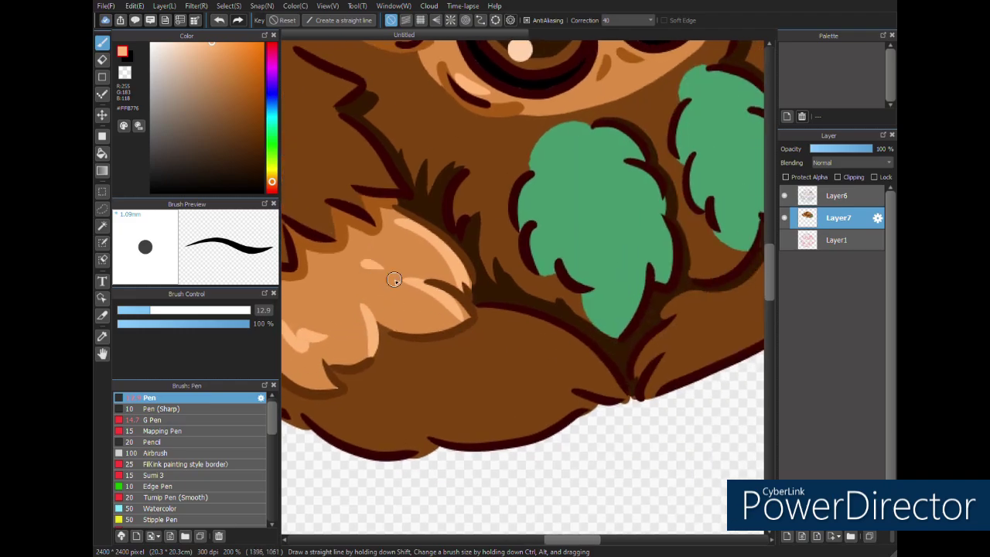
- Highlight the edges, lower tips and centre of the far leg's light fur in #FFB776
{"action": "left_click_drag", "start_coordinate": [735, 224], "coordinate": [593, 304]}
{"action": "left_click_drag", "start_coordinate": [562, 135], "coordinate": [623, 201]}
{"action": "left_click_drag", "start_coordinate": [632, 280], "coordinate": [628, 221]}
{"action": "left_click_drag", "start_coordinate": [559, 328], "coordinate": [589, 287]}
{"action": "left_click_drag", "start_coordinate": [603, 213], "coordinate": [583, 250]}
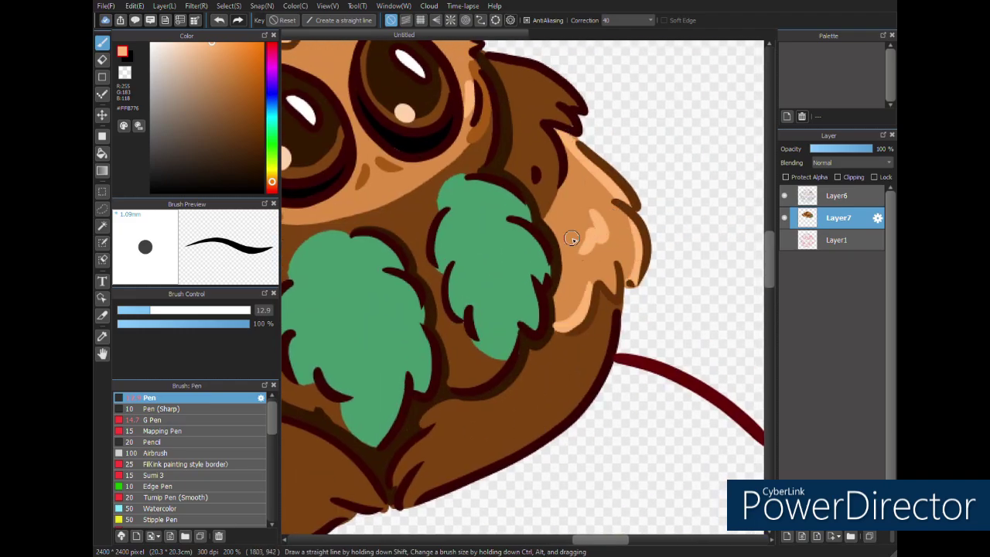
- Switch the brush colour to #63D297 and add curved and zigzag highlights to the right green fang
{"action": "mouse_move", "coordinate": [526, 182]}
{"action": "left_mouse_down"}
{"action": "mouse_move", "coordinate": [693, 263]}
{"action": "mouse_move", "coordinate": [679, 287]}
{"action": "left_mouse_up"}
{"action": "left_click", "coordinate": [631, 310], "text": "alt"}
{"action": "key", "text": "b"}
{"action": "mouse_move", "coordinate": [649, 337]}
{"action": "left_mouse_down"}
{"action": "mouse_move", "coordinate": [654, 369]}
{"action": "mouse_move", "coordinate": [679, 358]}
{"action": "left_mouse_up"}
{"action": "left_click_drag", "start_coordinate": [679, 315], "coordinate": [690, 337]}
{"action": "left_click_drag", "start_coordinate": [661, 420], "coordinate": [651, 398]}
{"action": "left_click_drag", "start_coordinate": [613, 311], "coordinate": [609, 332]}
- Highlight the left green fang's edges, centre and lower tip with short strokes in #63D297
{"action": "left_click_drag", "start_coordinate": [520, 319], "coordinate": [555, 340]}
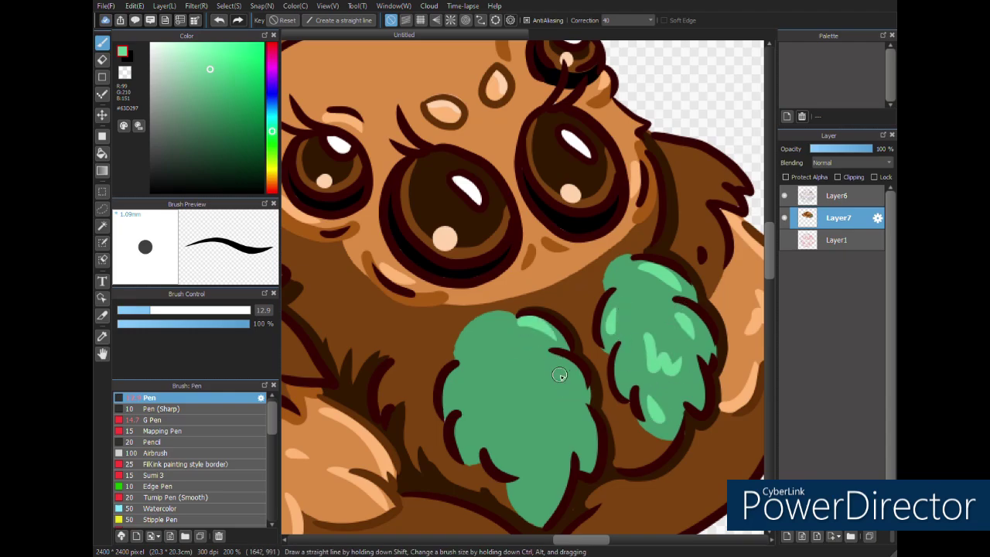
{"action": "left_click_drag", "start_coordinate": [464, 340], "coordinate": [475, 401]}
{"action": "left_click_drag", "start_coordinate": [574, 370], "coordinate": [582, 398]}
{"action": "left_click_drag", "start_coordinate": [514, 378], "coordinate": [538, 387]}
{"action": "left_click_drag", "start_coordinate": [492, 430], "coordinate": [543, 507]}
{"action": "left_click_drag", "start_coordinate": [574, 421], "coordinate": [588, 450]}
{"action": "left_click_drag", "start_coordinate": [555, 427], "coordinate": [551, 447]}
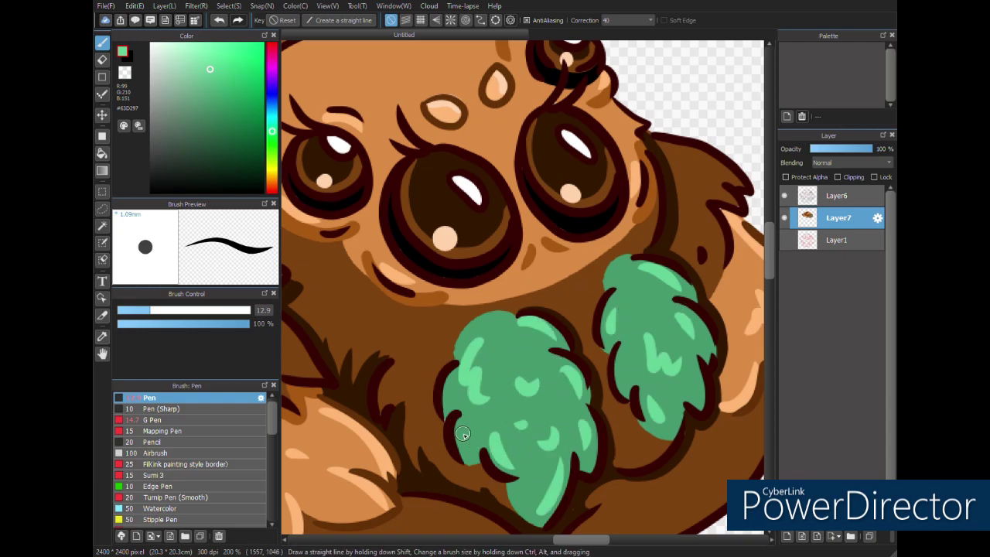
- Switch the brush colour to #9D520E and add short highlights to the dark fur of the leg beneath the right fang
{"action": "scroll", "coordinate": [495, 418], "scroll_direction": "down", "scroll_amount": 3}
{"action": "left_click", "coordinate": [640, 391], "text": "alt"}
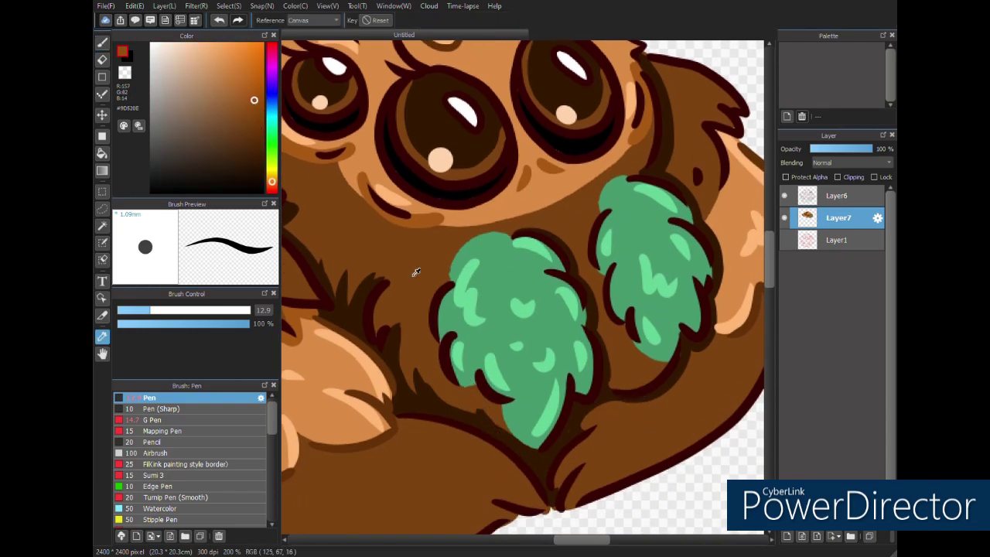
{"action": "key", "text": "b"}
{"action": "mouse_move", "coordinate": [673, 427]}
{"action": "left_mouse_down"}
{"action": "mouse_move", "coordinate": [645, 398]}
{"action": "mouse_move", "coordinate": [597, 390]}
{"action": "left_mouse_up"}
{"action": "mouse_move", "coordinate": [689, 314]}
{"action": "left_mouse_down"}
{"action": "mouse_move", "coordinate": [679, 336]}
{"action": "mouse_move", "coordinate": [639, 353]}
{"action": "left_mouse_up"}
{"action": "left_click_drag", "start_coordinate": [611, 349], "coordinate": [588, 365]}
{"action": "left_click_drag", "start_coordinate": [596, 399], "coordinate": [547, 419]}
{"action": "left_click_drag", "start_coordinate": [535, 402], "coordinate": [551, 387]}
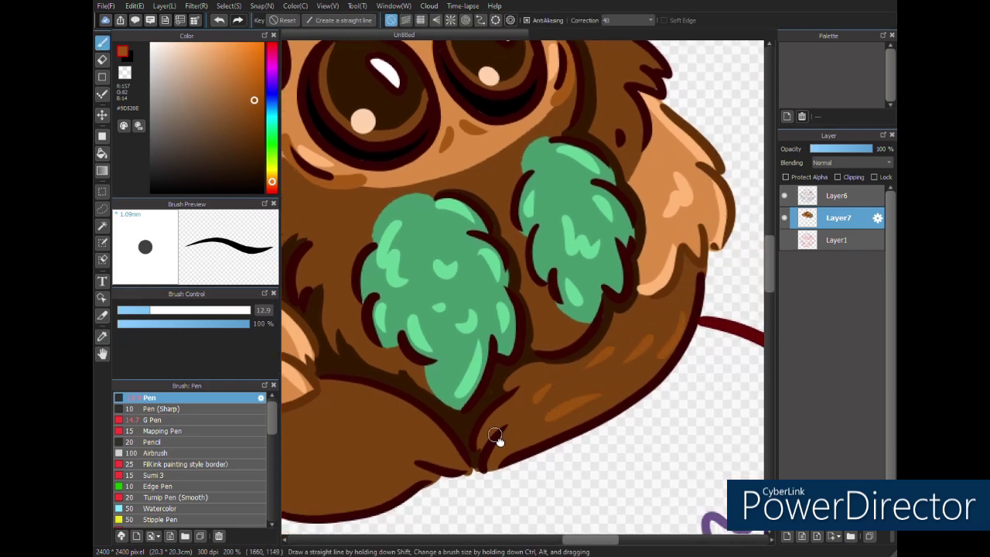
- Highlight the dark fur of the front paw beneath the left fang with short strokes in #9D520E
{"action": "left_click_drag", "start_coordinate": [495, 435], "coordinate": [623, 376]}
{"action": "left_click_drag", "start_coordinate": [460, 345], "coordinate": [504, 393]}
{"action": "left_click_drag", "start_coordinate": [439, 413], "coordinate": [404, 398]}
{"action": "mouse_move", "coordinate": [365, 443]}
{"action": "left_mouse_down"}
{"action": "mouse_move", "coordinate": [329, 424]}
{"action": "mouse_move", "coordinate": [370, 417]}
{"action": "left_mouse_up"}
{"action": "left_click_drag", "start_coordinate": [449, 361], "coordinate": [424, 361]}
{"action": "left_click_drag", "start_coordinate": [508, 416], "coordinate": [731, 490]}
- Highlight the front leg's dark upper segment and the dark lower tip of the leg behind it in #9D520E
{"action": "left_click_drag", "start_coordinate": [478, 140], "coordinate": [537, 176]}
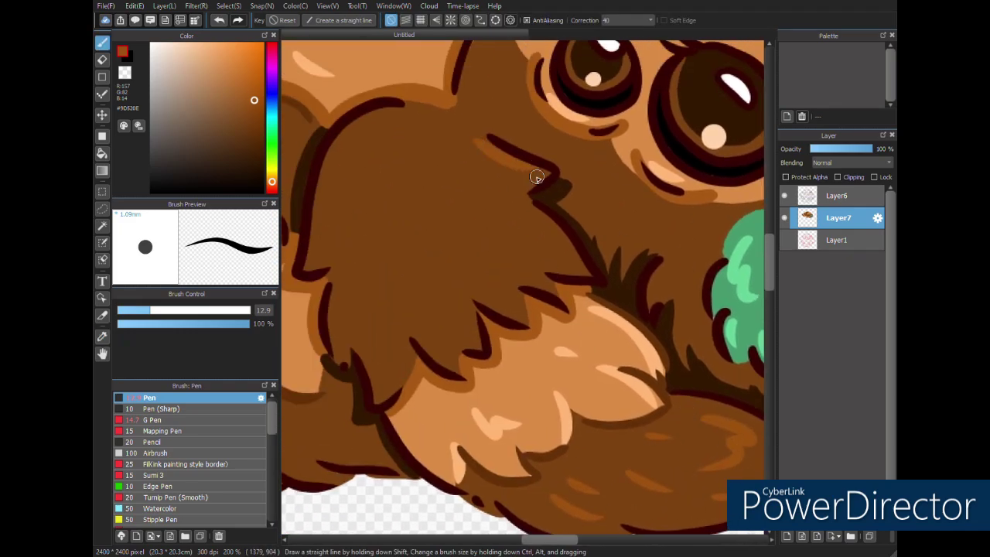
{"action": "scroll", "coordinate": [464, 294], "scroll_direction": "down", "scroll_amount": 5}
{"action": "scroll", "coordinate": [464, 294], "scroll_direction": "left", "scroll_amount": 9}
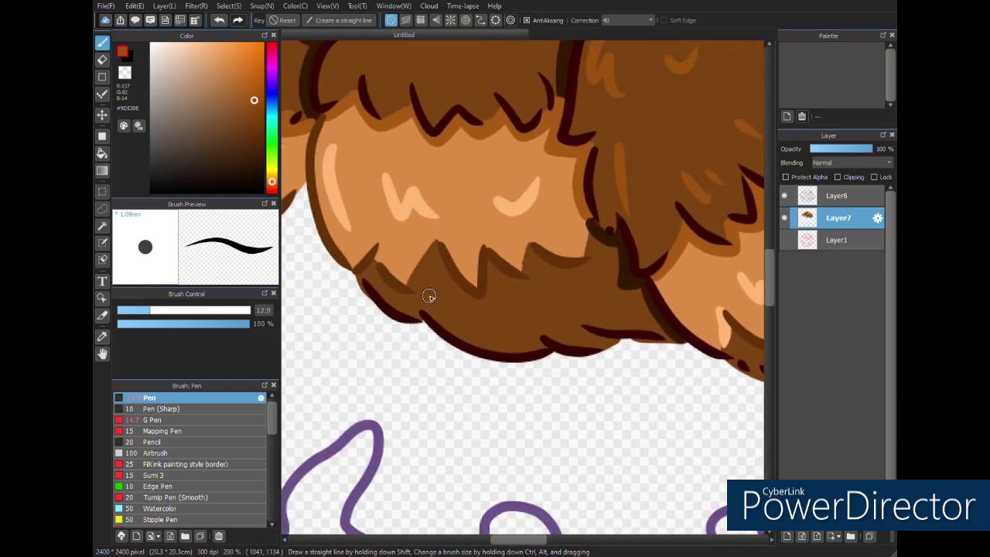
{"action": "scroll", "coordinate": [635, 380], "scroll_direction": "up", "scroll_amount": 5}
{"action": "scroll", "coordinate": [634, 380], "scroll_direction": "left", "scroll_amount": 4}
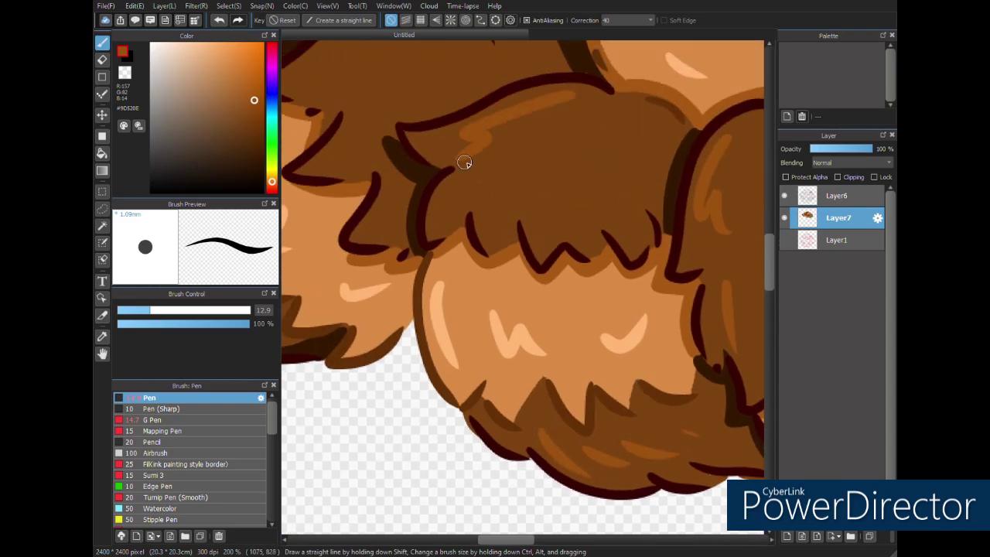
- Add curved and zigzag #9D520E highlights to the dark upper segments of the two middle legs
{"action": "scroll", "coordinate": [611, 155], "scroll_direction": "up", "scroll_amount": 5}
{"action": "scroll", "coordinate": [611, 155], "scroll_direction": "left", "scroll_amount": 4}
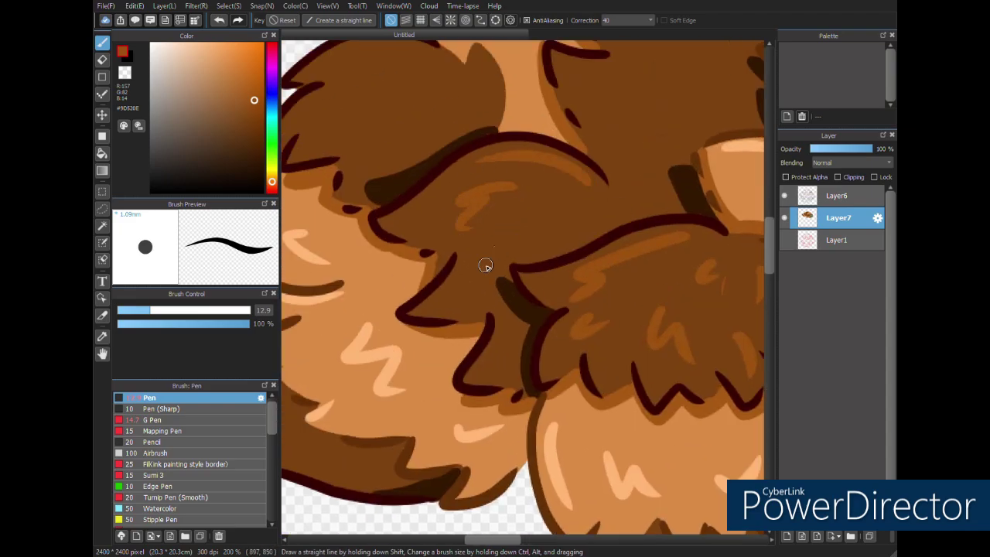
{"action": "scroll", "coordinate": [541, 294], "scroll_direction": "up", "scroll_amount": 3}
{"action": "scroll", "coordinate": [541, 294], "scroll_direction": "left", "scroll_amount": 5}
- Highlight the rear legs' dark upper fur and lower tips with short strokes in #9D520E
{"action": "left_click_drag", "start_coordinate": [590, 147], "coordinate": [601, 196]}
{"action": "key", "text": "ctrl+z"}
{"action": "left_click_drag", "start_coordinate": [464, 135], "coordinate": [548, 154]}
{"action": "mouse_move", "coordinate": [511, 181]}
{"action": "left_mouse_down"}
{"action": "mouse_move", "coordinate": [468, 219]}
{"action": "mouse_move", "coordinate": [503, 242]}
{"action": "left_mouse_up"}
{"action": "left_click_drag", "start_coordinate": [456, 278], "coordinate": [719, 237]}
{"action": "scroll", "coordinate": [449, 315], "scroll_direction": "down", "scroll_amount": 2}
{"action": "scroll", "coordinate": [449, 316], "scroll_direction": "right", "scroll_amount": 3}
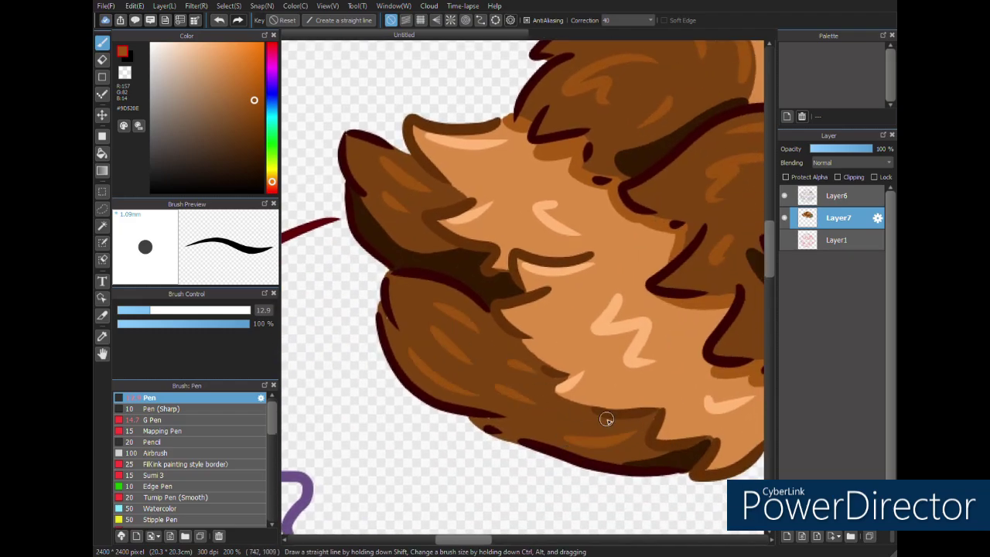
{"action": "scroll", "coordinate": [460, 398], "scroll_direction": "up", "scroll_amount": 4}
{"action": "scroll", "coordinate": [461, 398], "scroll_direction": "right", "scroll_amount": 10}
{"action": "mouse_move", "coordinate": [478, 339]}
{"action": "left_mouse_down"}
{"action": "mouse_move", "coordinate": [371, 336]}
{"action": "mouse_move", "coordinate": [417, 396]}
{"action": "left_mouse_up"}
{"action": "key", "text": "ctrl+z"}
{"action": "key", "text": "ctrl+z"}
{"action": "key", "text": "ctrl+z"}
- Add long curved and zigzag #9D520E highlights along the abdomen's upper edge and across its dark fur
{"action": "mouse_move", "coordinate": [709, 161]}
{"action": "left_mouse_down"}
{"action": "mouse_move", "coordinate": [517, 111]}
{"action": "mouse_move", "coordinate": [605, 139]}
{"action": "left_mouse_up"}
{"action": "left_click_drag", "start_coordinate": [547, 129], "coordinate": [487, 102]}
{"action": "left_click_drag", "start_coordinate": [650, 174], "coordinate": [534, 207]}
{"action": "left_click_drag", "start_coordinate": [441, 272], "coordinate": [550, 267]}
{"action": "left_click_drag", "start_coordinate": [495, 357], "coordinate": [430, 370]}
{"action": "left_click_drag", "start_coordinate": [441, 426], "coordinate": [422, 447]}
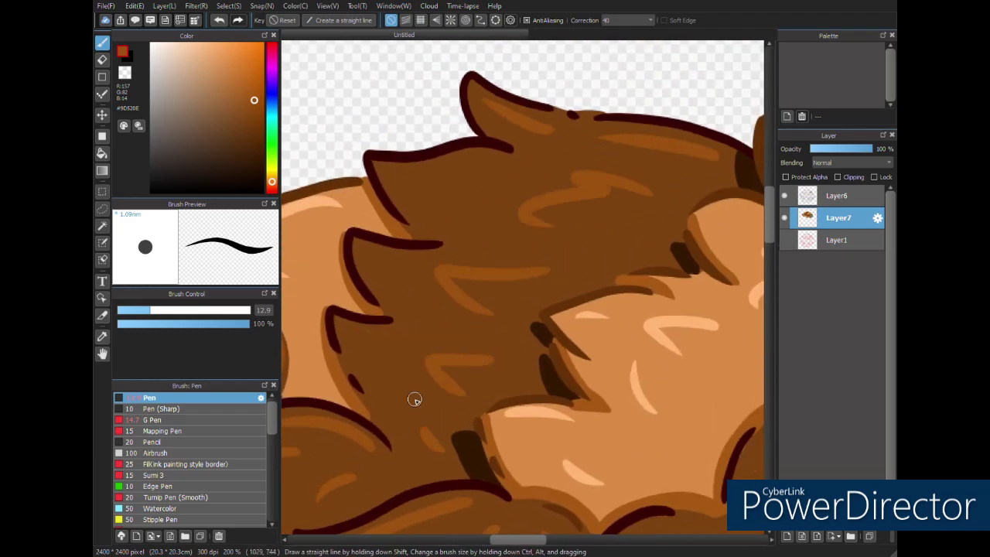
- Add small #9D520E highlights near the abdomen's rear tufts, undoing the last stroke
{"action": "left_click_drag", "start_coordinate": [414, 338], "coordinate": [360, 341]}
{"action": "left_click_drag", "start_coordinate": [383, 354], "coordinate": [367, 374]}
{"action": "mouse_move", "coordinate": [502, 154]}
{"action": "left_mouse_down"}
{"action": "mouse_move", "coordinate": [410, 174]}
{"action": "mouse_move", "coordinate": [438, 211]}
{"action": "left_mouse_up"}
{"action": "key", "text": "ctrl+z"}
- Highlight the dark fur of the leg behind the head and the far leg's upper segment in #9D520E
{"action": "left_click_drag", "start_coordinate": [676, 277], "coordinate": [437, 249]}
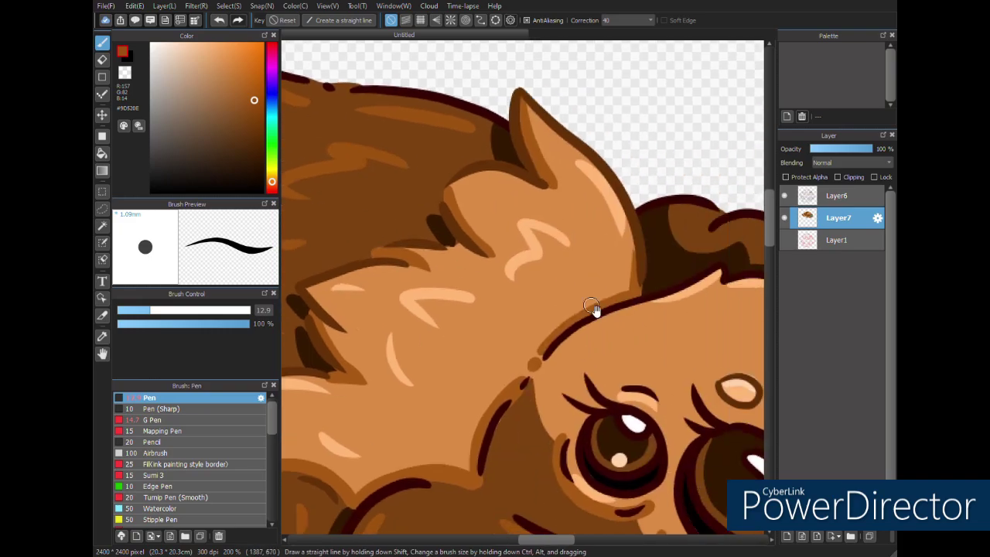
{"action": "left_click_drag", "start_coordinate": [596, 314], "coordinate": [399, 272]}
{"action": "left_click_drag", "start_coordinate": [473, 165], "coordinate": [516, 167]}
{"action": "scroll", "coordinate": [596, 279], "scroll_direction": "right", "scroll_amount": 10}
{"action": "scroll", "coordinate": [592, 294], "scroll_direction": "down", "scroll_amount": 2}
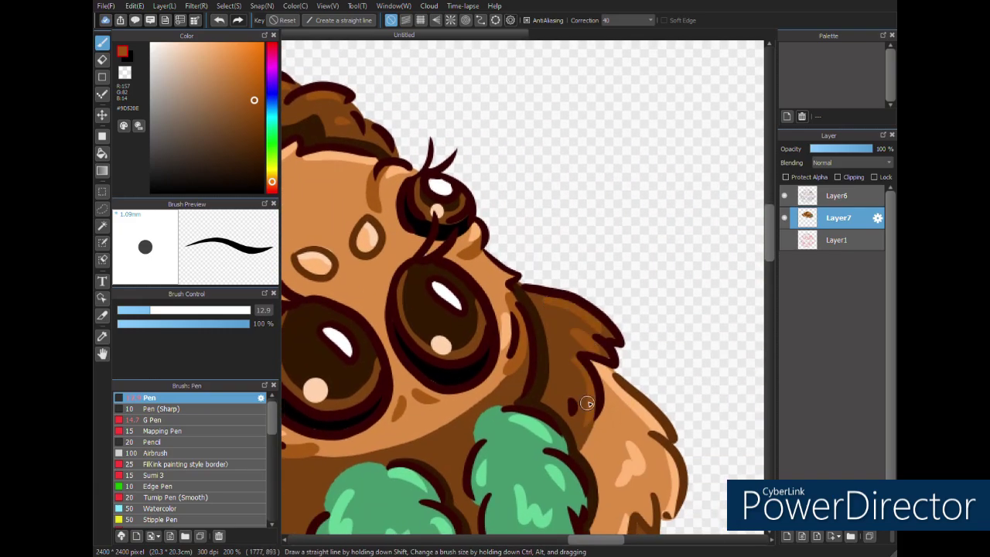
- Highlight the dark body fur beside the face and around the green fangs in #9D520E
{"action": "left_click_drag", "start_coordinate": [403, 427], "coordinate": [661, 354]}
{"action": "left_click_drag", "start_coordinate": [338, 244], "coordinate": [329, 267]}
{"action": "left_click_drag", "start_coordinate": [360, 254], "coordinate": [361, 287]}
{"action": "mouse_move", "coordinate": [454, 352]}
{"action": "left_mouse_down"}
{"action": "mouse_move", "coordinate": [461, 393]}
{"action": "mouse_move", "coordinate": [499, 413]}
{"action": "left_mouse_up"}
{"action": "left_click_drag", "start_coordinate": [713, 373], "coordinate": [548, 297]}
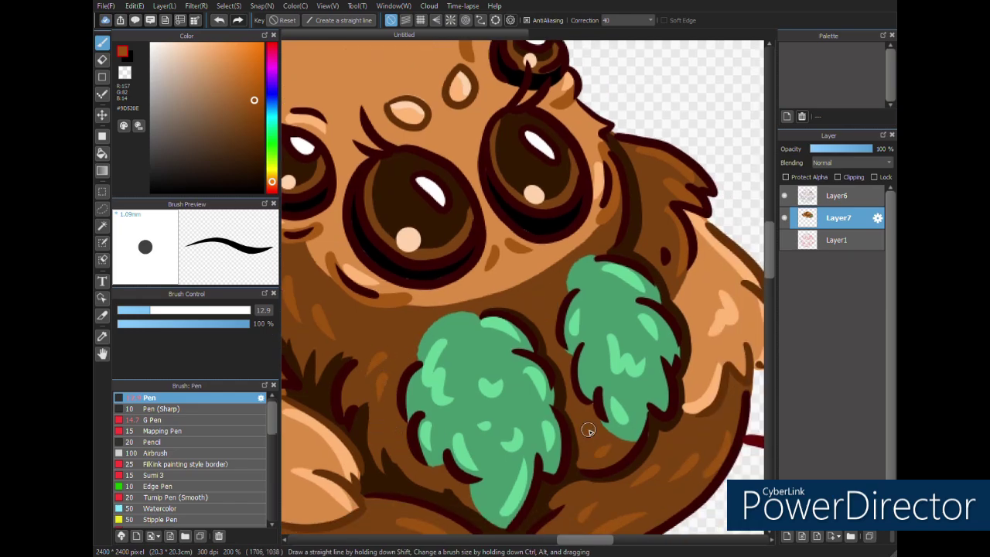
- Switch the brush colour to #FFB776 and add light fur highlights to the spider's forehead
{"action": "scroll", "coordinate": [525, 513], "scroll_direction": "down", "scroll_amount": 5}
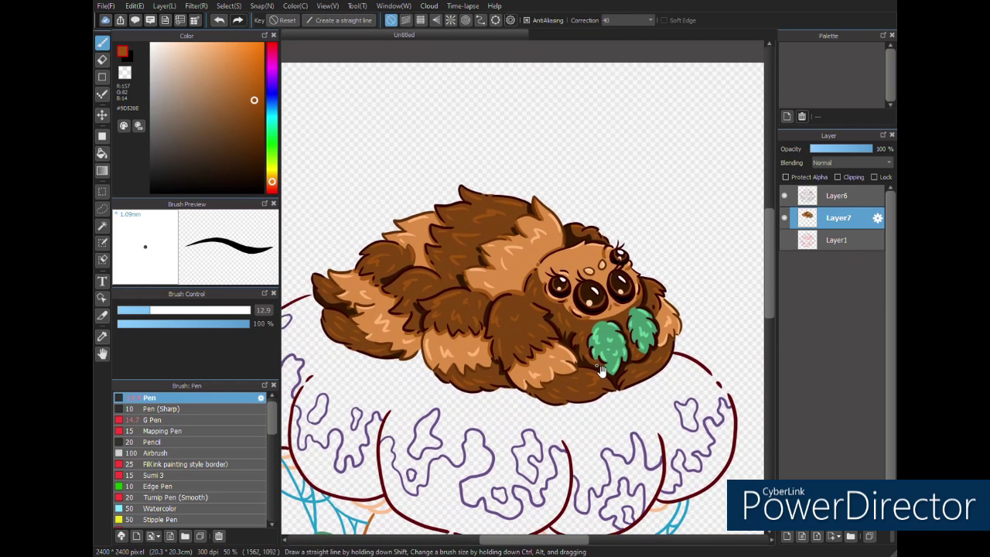
{"action": "scroll", "coordinate": [480, 284], "scroll_direction": "up", "scroll_amount": 4}
{"action": "left_click_drag", "start_coordinate": [477, 278], "coordinate": [530, 407]}
{"action": "left_click", "coordinate": [425, 184], "text": "alt"}
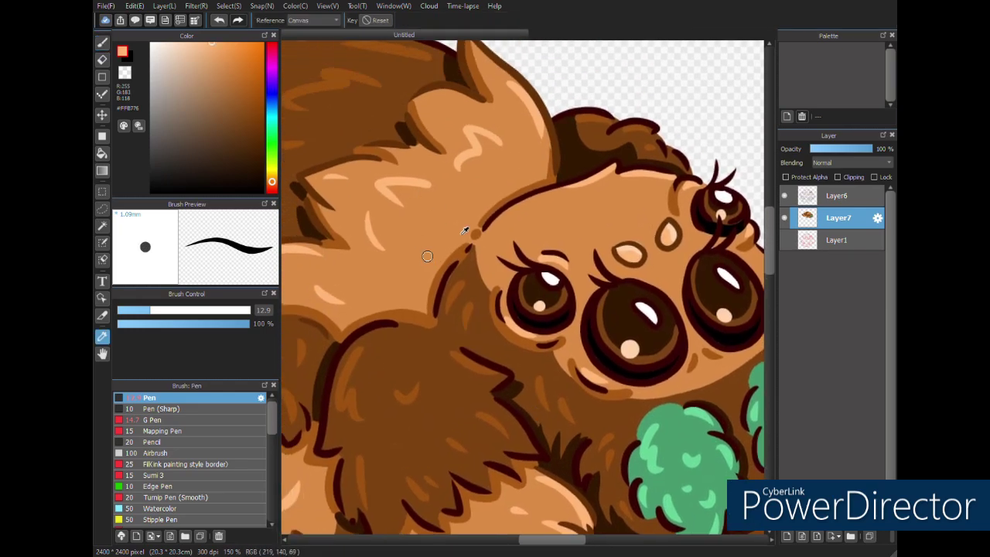
{"action": "left_click_drag", "start_coordinate": [566, 196], "coordinate": [615, 202]}
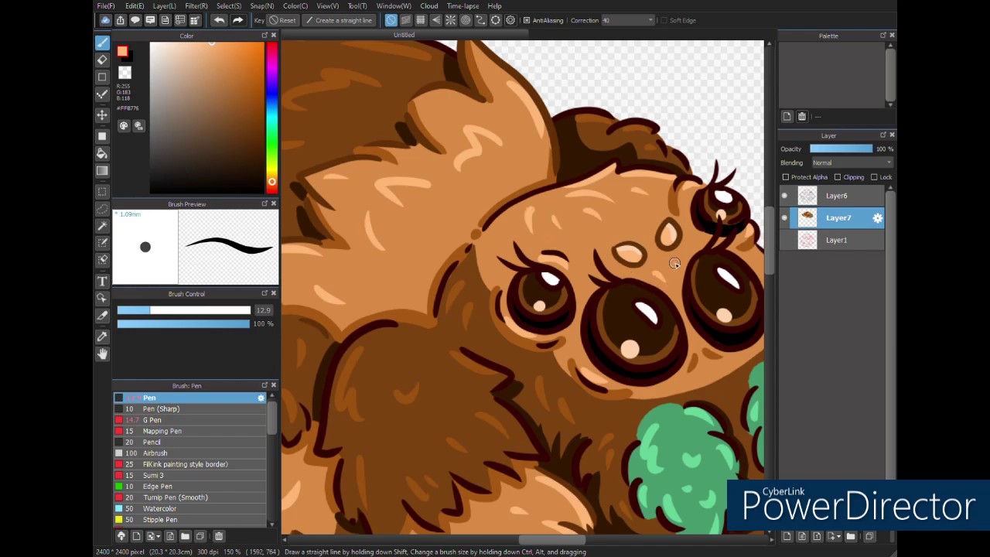
- Set the brush colour to crimson #BE193C and close the outline gaps on the mushroom cap's left lobe
{"action": "scroll", "coordinate": [527, 321], "scroll_direction": "down", "scroll_amount": 5}
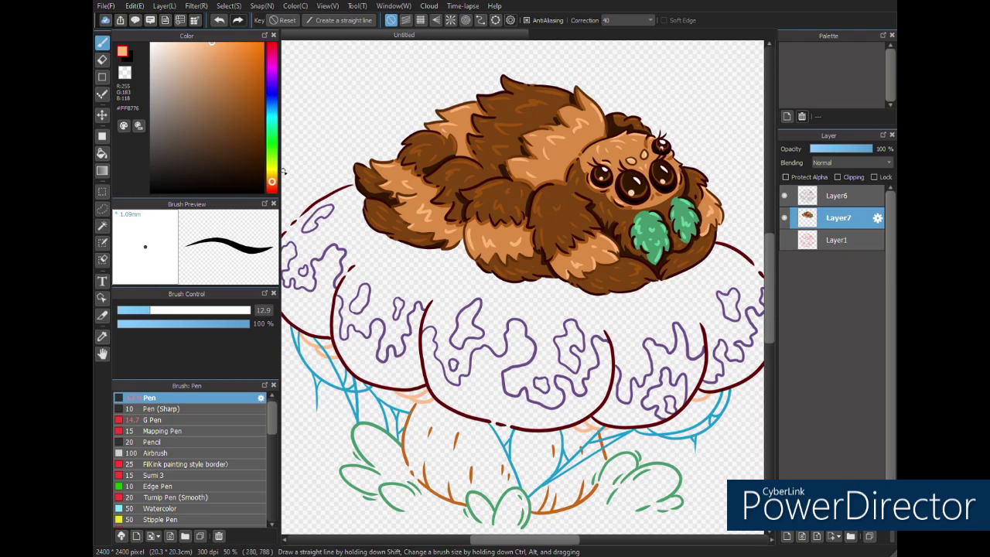
{"action": "left_click_drag", "start_coordinate": [272, 184], "coordinate": [270, 51]}
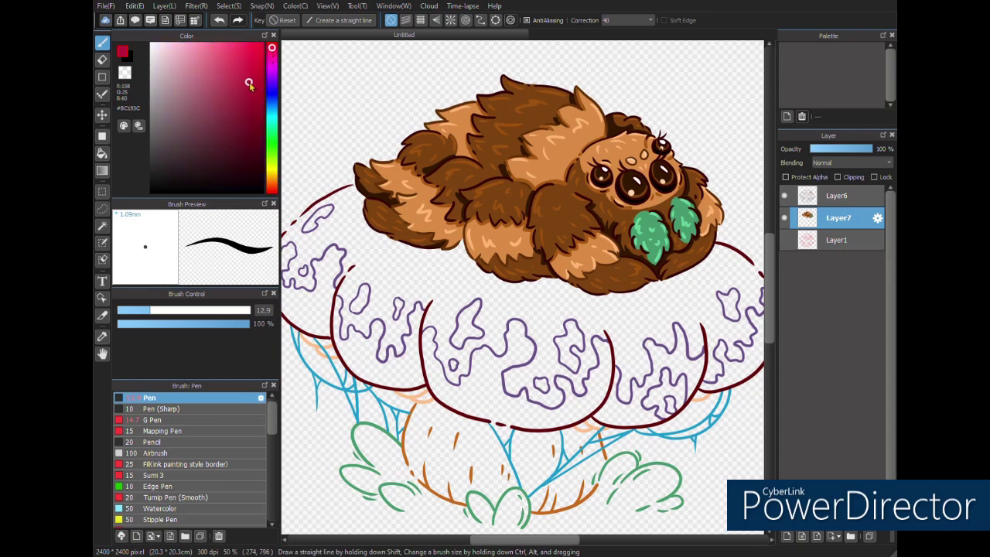
{"action": "scroll", "coordinate": [334, 289], "scroll_direction": "up", "scroll_amount": 2}
{"action": "left_click_drag", "start_coordinate": [452, 313], "coordinate": [600, 342]}
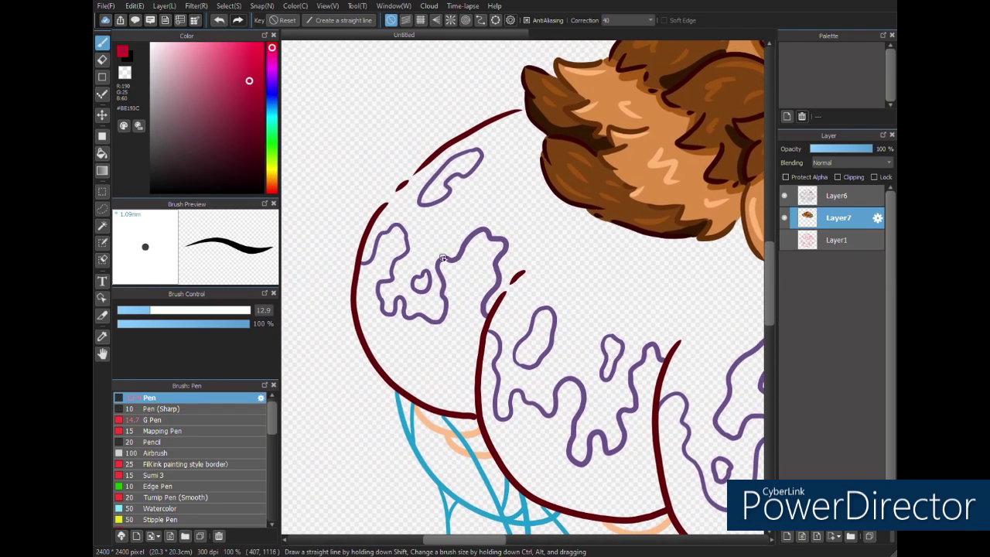
{"action": "left_click_drag", "start_coordinate": [403, 186], "coordinate": [526, 109]}
- Fill the mushroom cap's upper area and the enclosed patches on its right lobes with crimson #BE193C
{"action": "mouse_move", "coordinate": [660, 324]}
{"action": "left_mouse_down"}
{"action": "mouse_move", "coordinate": [475, 283]}
{"action": "mouse_move", "coordinate": [340, 270]}
{"action": "left_mouse_up"}
{"action": "left_click_drag", "start_coordinate": [739, 298], "coordinate": [577, 291]}
{"action": "key", "text": "g"}
{"action": "left_click", "coordinate": [555, 383]}
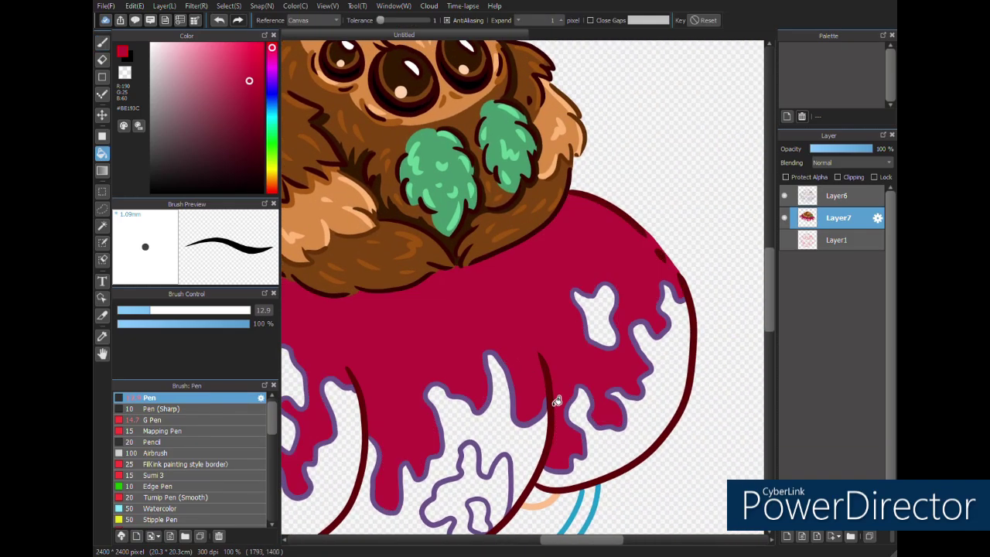
{"action": "left_click_drag", "start_coordinate": [555, 401], "coordinate": [555, 281]}
{"action": "left_click", "coordinate": [499, 376]}
- Set the colour to purple #9E76CC and fill the lower areas and spots of the cap's two right lobes
{"action": "key", "text": "i"}
{"action": "left_click", "coordinate": [527, 313]}
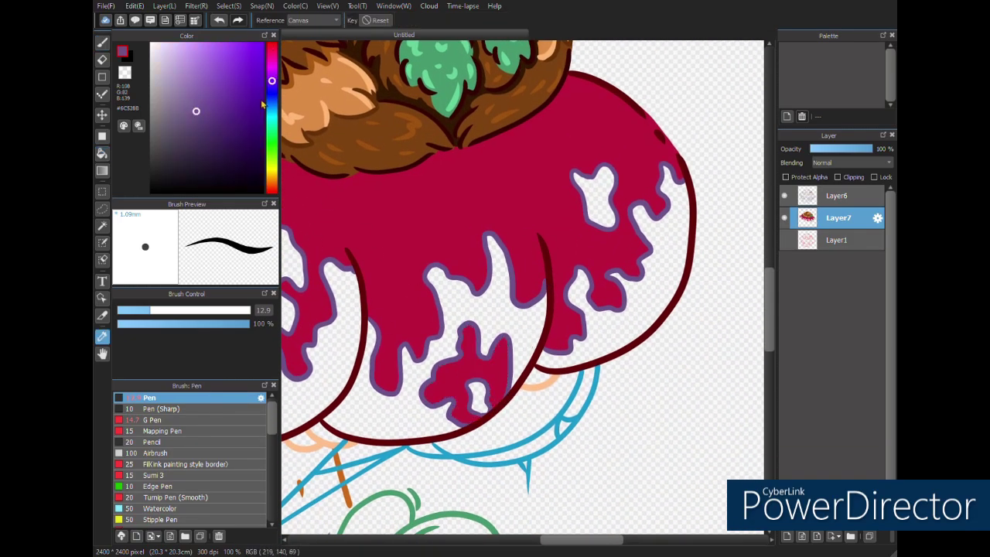
{"action": "key", "text": "g"}
{"action": "left_click", "coordinate": [590, 337]}
{"action": "left_click", "coordinate": [597, 208]}
{"action": "left_click", "coordinate": [525, 323]}
{"action": "left_click", "coordinate": [479, 398]}
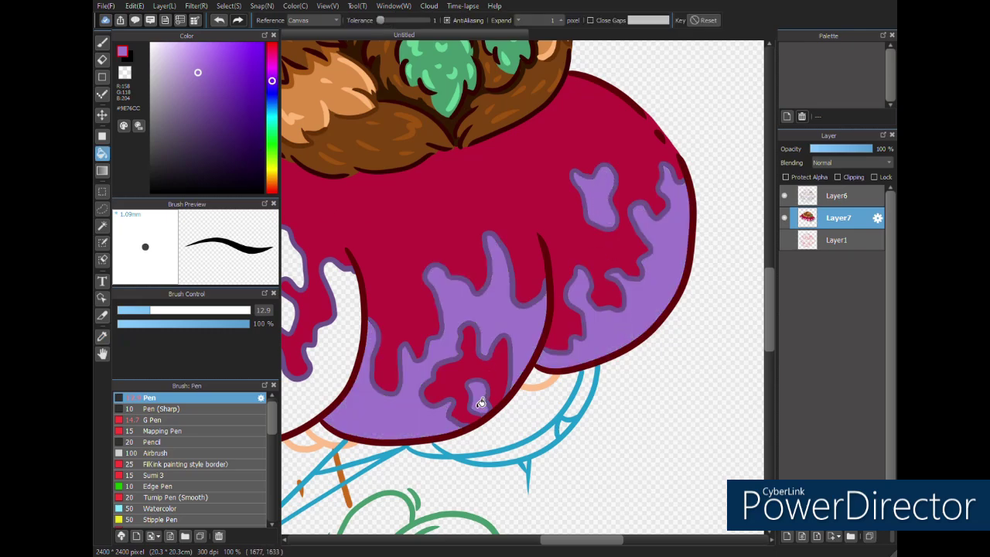
- Try to fill the centre lobe's lower area and spots with #9E76CC, and undo the fills
{"action": "left_click_drag", "start_coordinate": [480, 401], "coordinate": [727, 432]}
{"action": "left_click", "coordinate": [587, 352]}
{"action": "left_click", "coordinate": [528, 331]}
{"action": "left_click", "coordinate": [470, 387]}
{"action": "key", "text": "ctrl+z"}
{"action": "key", "text": "ctrl+z"}
{"action": "key", "text": "ctrl+z"}
- Close the gaps in the centre lobe's lower outline, and fill its lower area and spots with #9E76CC
{"action": "key", "text": "b"}
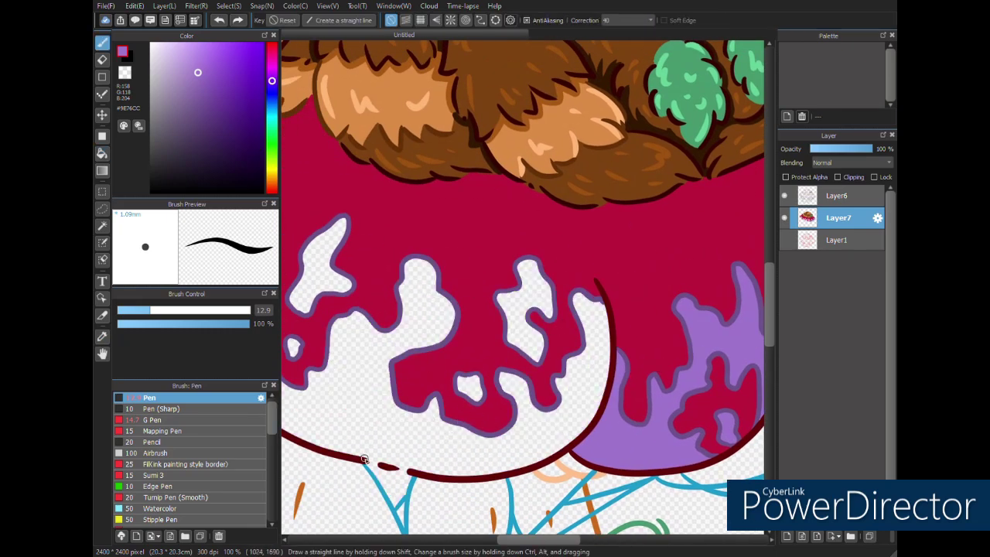
{"action": "key", "text": "g"}
{"action": "left_click", "coordinate": [524, 398]}
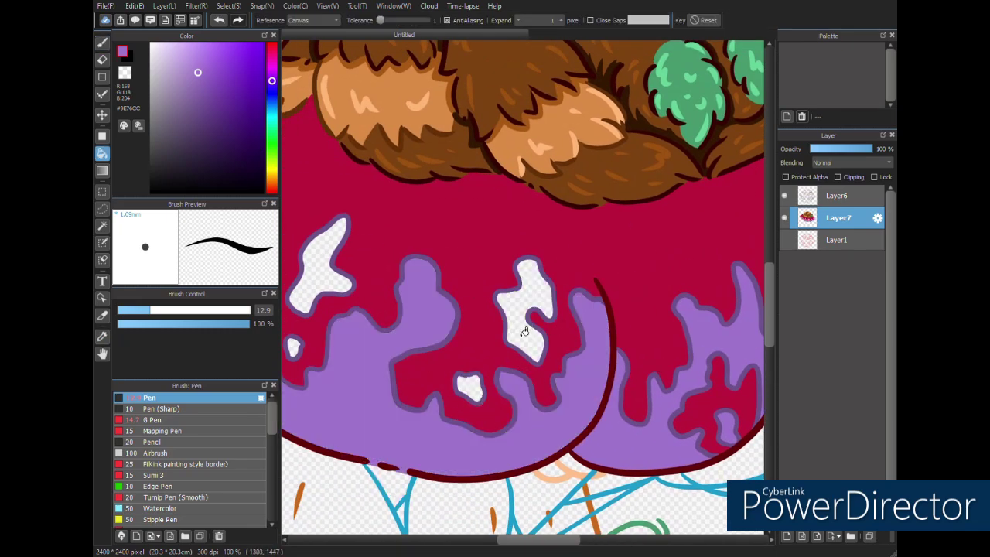
{"action": "left_click", "coordinate": [525, 331]}
{"action": "left_click", "coordinate": [470, 387]}
{"action": "left_click", "coordinate": [319, 286]}
{"action": "left_click", "coordinate": [293, 347]}
- Fill the lower areas and spots of the cap's left lobes with #9E76CC
{"action": "left_click_drag", "start_coordinate": [334, 340], "coordinate": [636, 426]}
{"action": "left_click", "coordinate": [517, 356]}
{"action": "scroll", "coordinate": [418, 312], "scroll_direction": "down", "scroll_amount": 1}
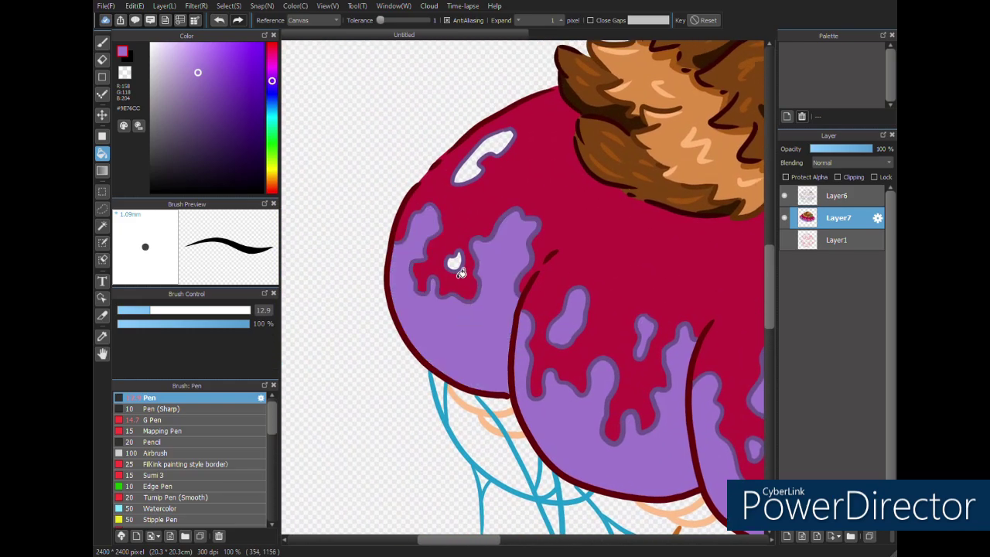
{"action": "scroll", "coordinate": [592, 354], "scroll_direction": "down", "scroll_amount": 1}
{"action": "left_click_drag", "start_coordinate": [554, 350], "coordinate": [579, 377]}
- Sample the peach gill outline, lighten it to #FFD9B9, and fill the gills beneath the cap's right lobes
{"action": "scroll", "coordinate": [522, 343], "scroll_direction": "up", "scroll_amount": 2}
{"action": "key", "text": "i"}
{"action": "left_click", "coordinate": [597, 324]}
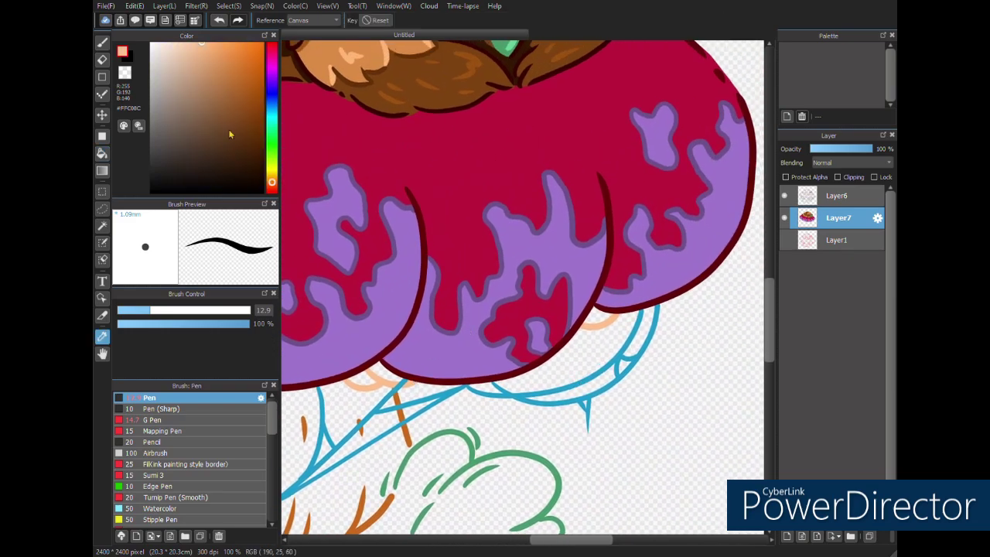
{"action": "key", "text": "g"}
{"action": "left_click", "coordinate": [597, 317]}
{"action": "left_click", "coordinate": [388, 374]}
{"action": "left_click", "coordinate": [361, 378]}
- Fill the gills beneath the cap's left lobes with #FFD9B9
{"action": "left_click_drag", "start_coordinate": [334, 390], "coordinate": [723, 398]}
{"action": "left_click", "coordinate": [435, 325]}
{"action": "left_click_drag", "start_coordinate": [403, 329], "coordinate": [660, 425]}
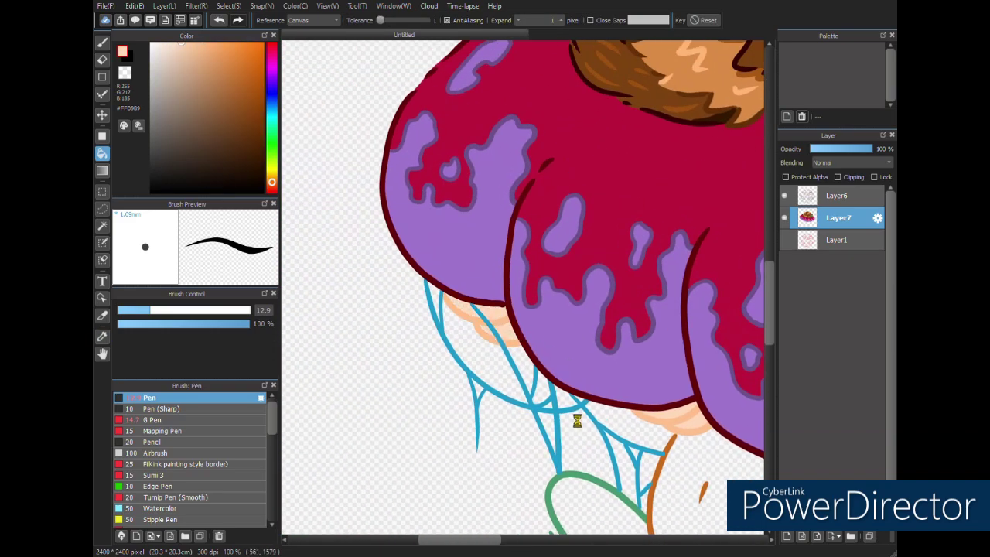
- Try closing the stem's outline gap and filling the stem with brown #B6865E, and undo the fill
{"action": "left_click_drag", "start_coordinate": [577, 421], "coordinate": [430, 319]}
{"action": "left_click_drag", "start_coordinate": [646, 462], "coordinate": [490, 356]}
{"action": "key", "text": "i"}
{"action": "left_click", "coordinate": [482, 367]}
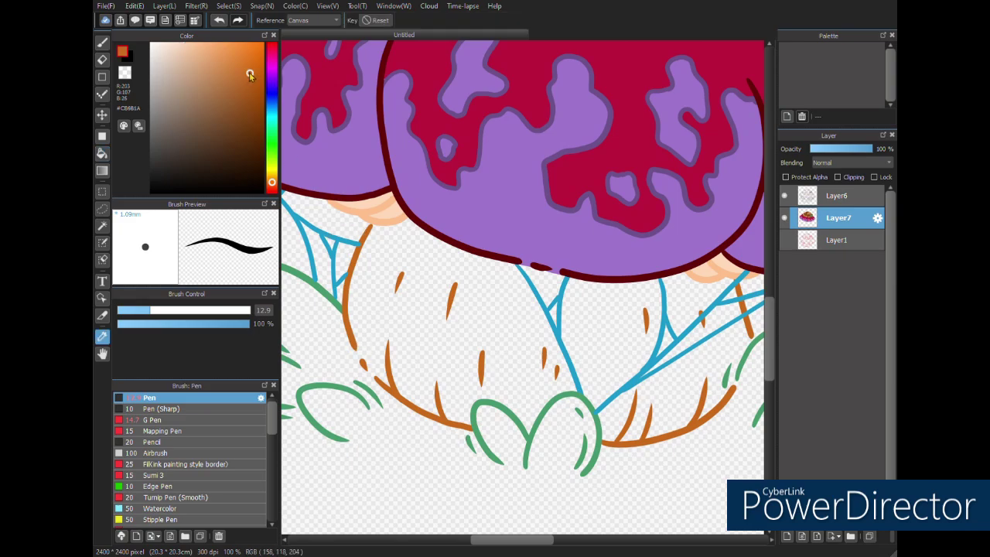
{"action": "key", "text": "b"}
{"action": "left_click_drag", "start_coordinate": [354, 345], "coordinate": [389, 387]}
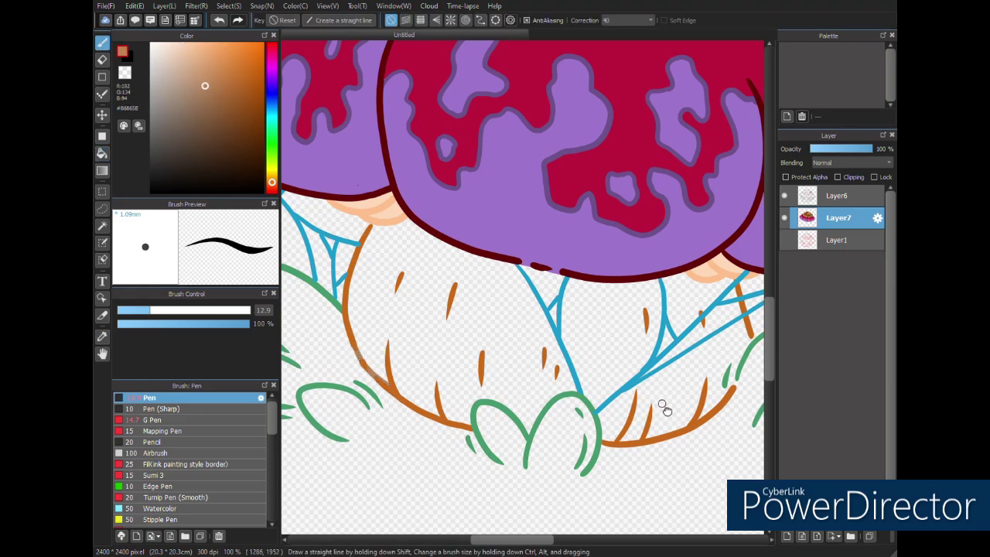
{"action": "left_click_drag", "start_coordinate": [666, 407], "coordinate": [555, 409]}
{"action": "left_click_drag", "start_coordinate": [624, 389], "coordinate": [627, 377]}
{"action": "key", "text": "g"}
{"action": "left_click", "coordinate": [598, 380]}
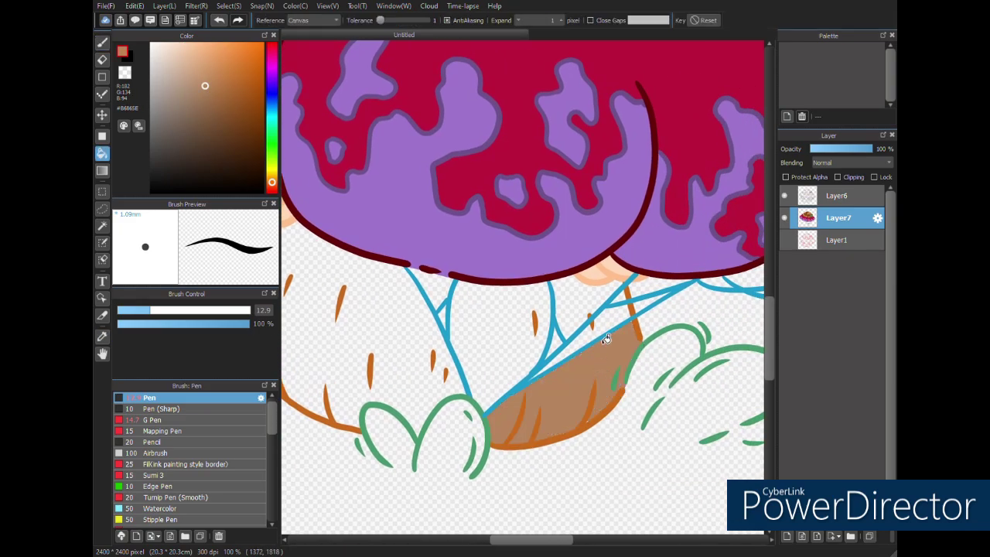
{"action": "key", "text": "ctrl+z"}
- Set the colour to #D5B398, close the gap in the stem's lower left outline, and fill the stem's right part
{"action": "scroll", "coordinate": [596, 387], "scroll_direction": "left", "scroll_amount": 3}
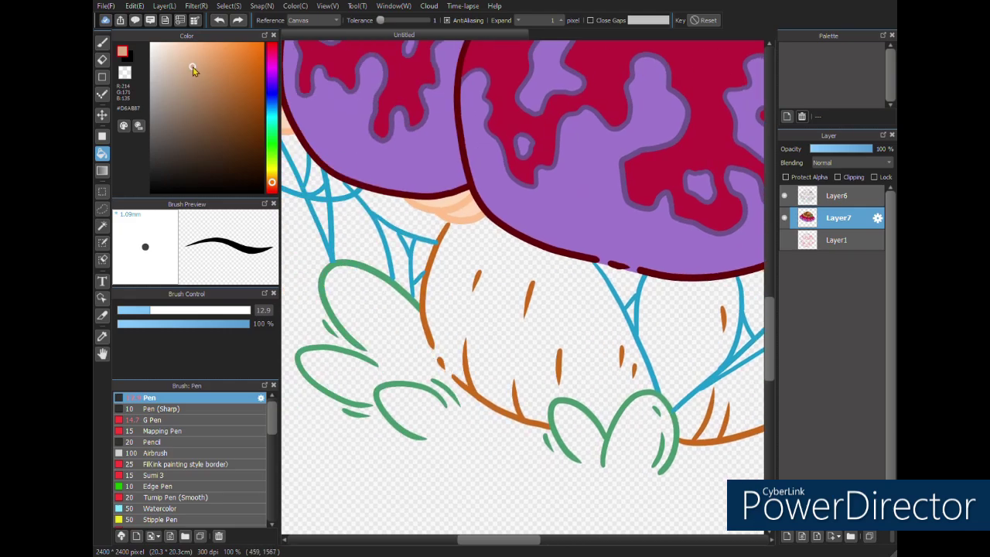
{"action": "key", "text": "b"}
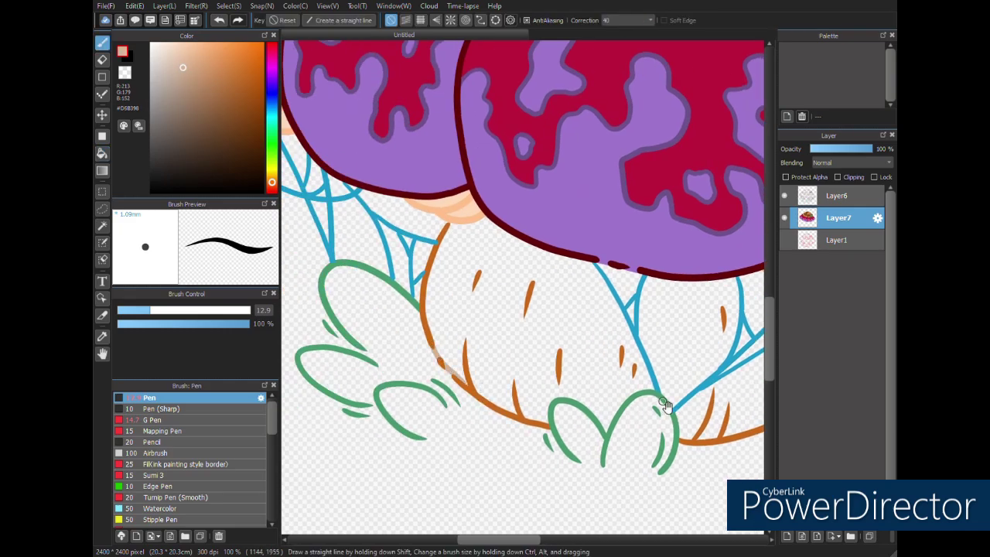
{"action": "scroll", "coordinate": [542, 325], "scroll_direction": "right", "scroll_amount": 5}
{"action": "scroll", "coordinate": [542, 324], "scroll_direction": "down", "scroll_amount": 1}
{"action": "key", "text": "g"}
{"action": "left_click", "coordinate": [570, 319]}
{"action": "left_click", "coordinate": [570, 250]}
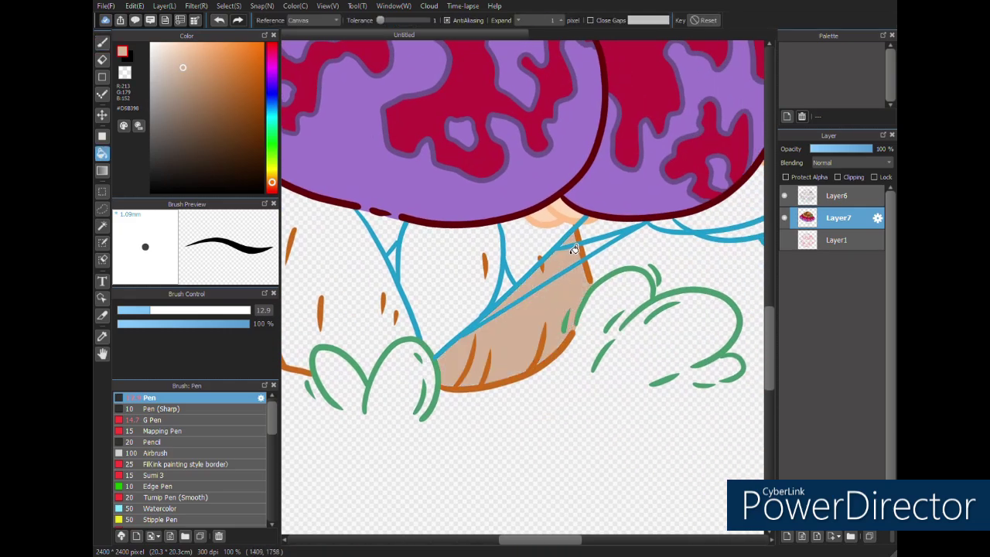
- Fill the remaining stem sections between the web strands with #D5B398
{"action": "left_click", "coordinate": [534, 255]}
{"action": "left_click", "coordinate": [480, 294]}
{"action": "left_click", "coordinate": [393, 254]}
{"action": "left_click", "coordinate": [334, 287]}
{"action": "left_click_drag", "start_coordinate": [321, 295], "coordinate": [537, 312]}
- Set the colour to #A8886D and paint a shadow across the stem directly beneath the gills and the cap's lower edge
{"action": "key", "text": "b"}
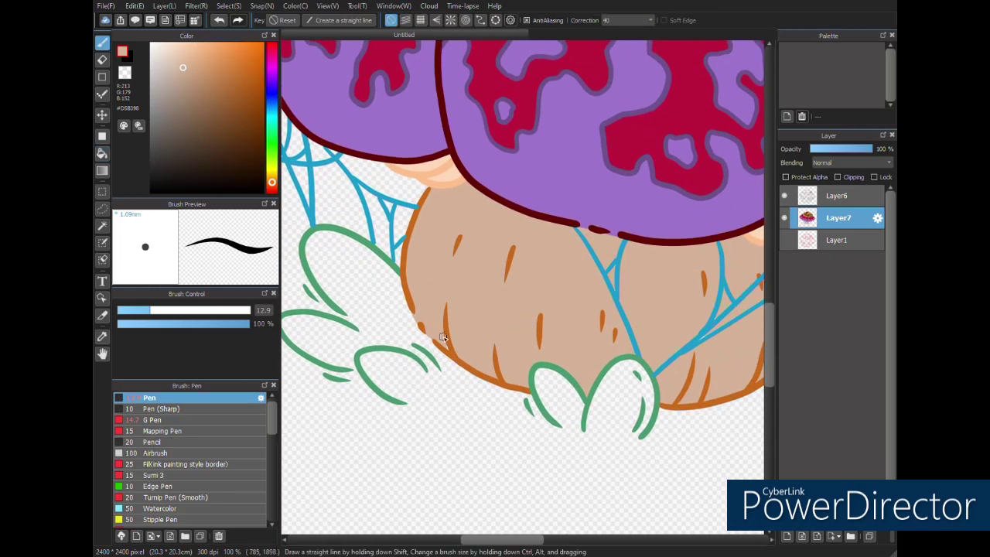
{"action": "scroll", "coordinate": [696, 325], "scroll_direction": "right", "scroll_amount": 5}
{"action": "scroll", "coordinate": [618, 302], "scroll_direction": "down", "scroll_amount": 1}
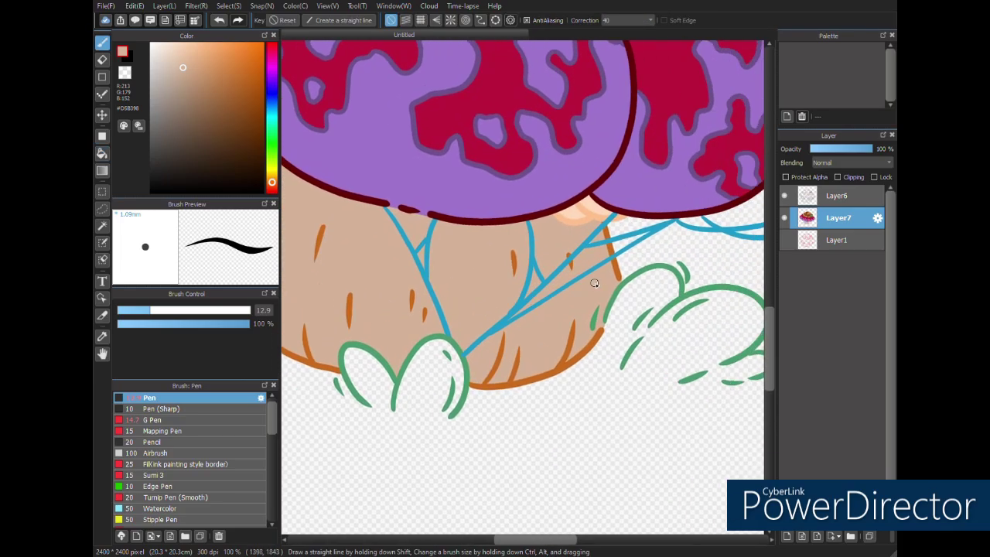
{"action": "left_click_drag", "start_coordinate": [287, 236], "coordinate": [416, 328]}
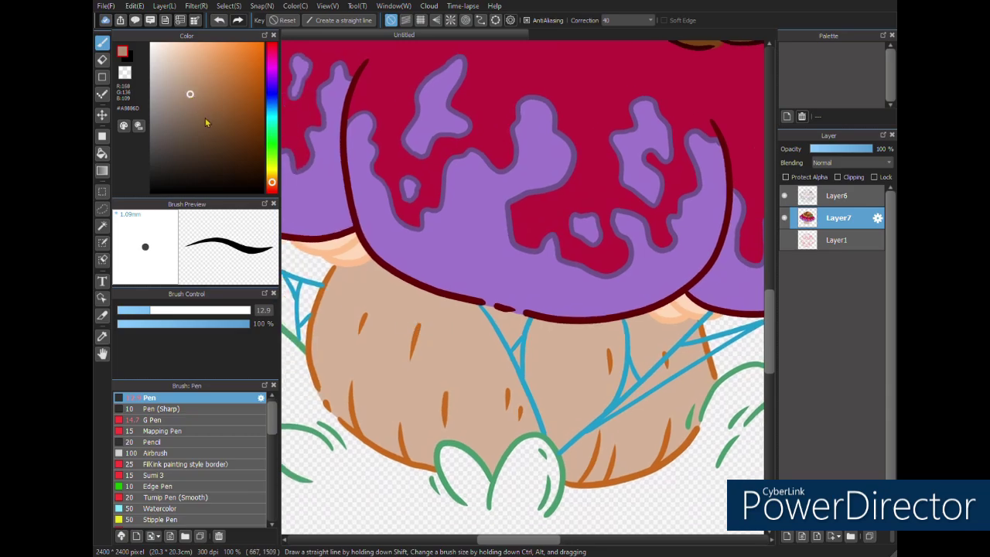
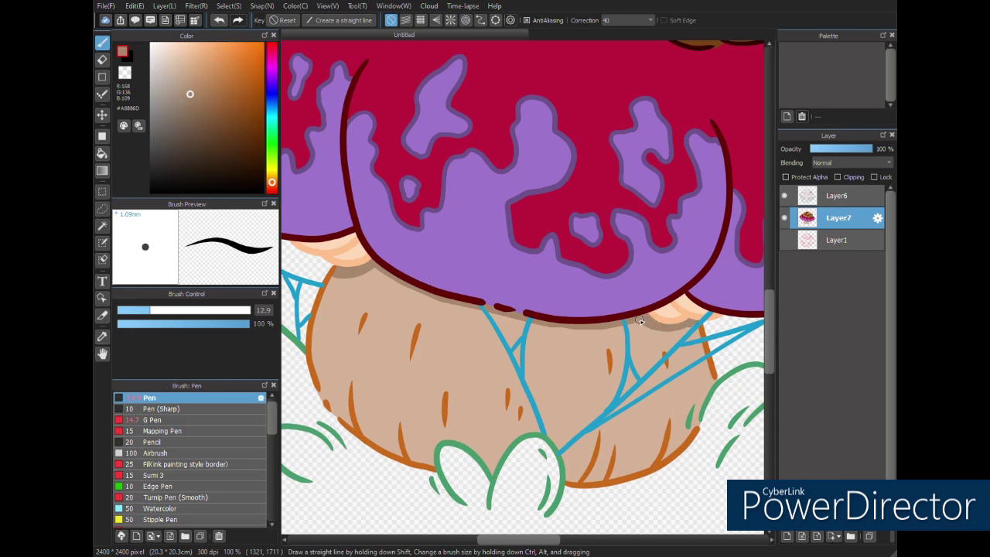
{"action": "mouse_move", "coordinate": [377, 269]}
{"action": "left_mouse_down"}
{"action": "mouse_move", "coordinate": [398, 292]}
{"action": "mouse_move", "coordinate": [639, 322]}
{"action": "left_mouse_up"}
{"action": "left_click_drag", "start_coordinate": [438, 305], "coordinate": [508, 325]}
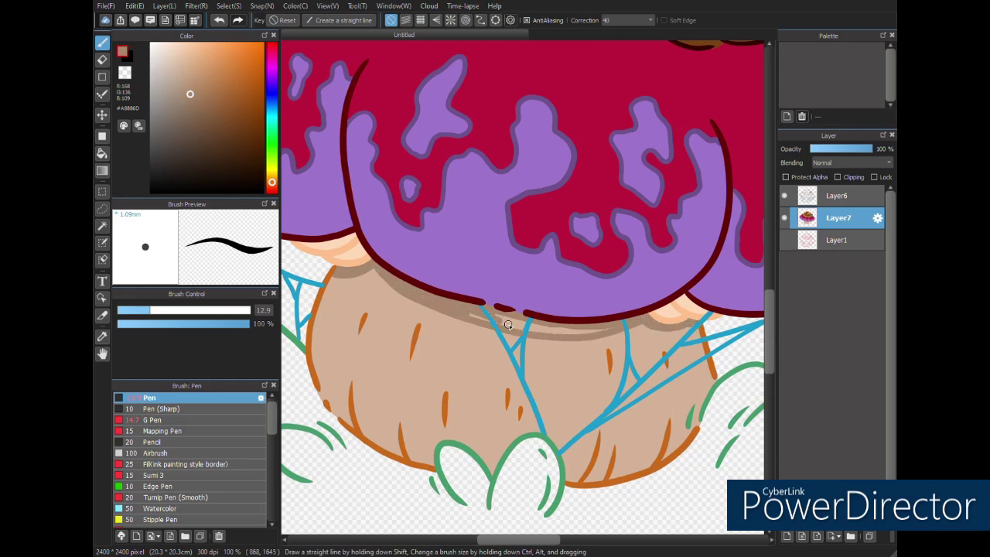
- Shade beside the stem's orange bark marks with #A8886D, including the longer marks along its lower edge
{"action": "left_click_drag", "start_coordinate": [349, 390], "coordinate": [355, 430]}
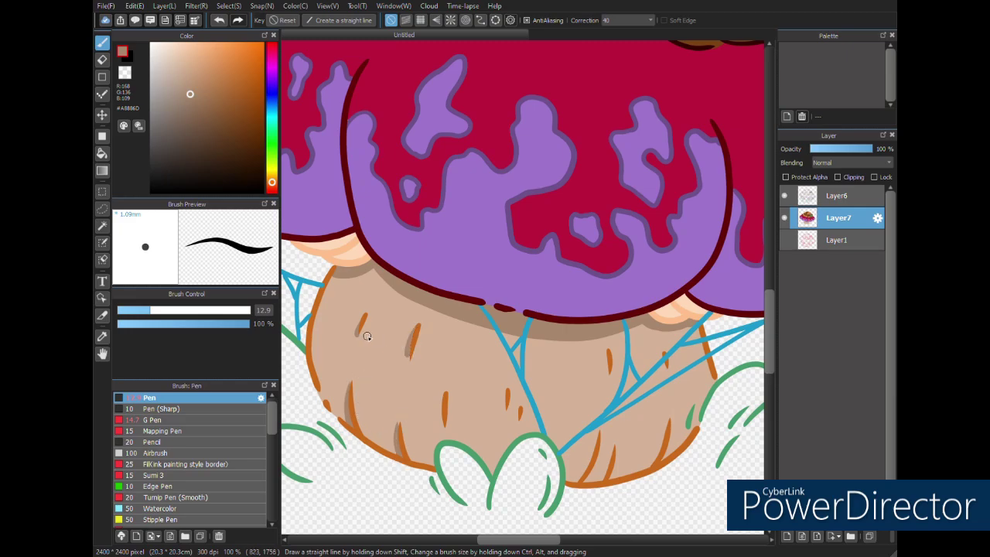
{"action": "left_click_drag", "start_coordinate": [444, 389], "coordinate": [440, 426]}
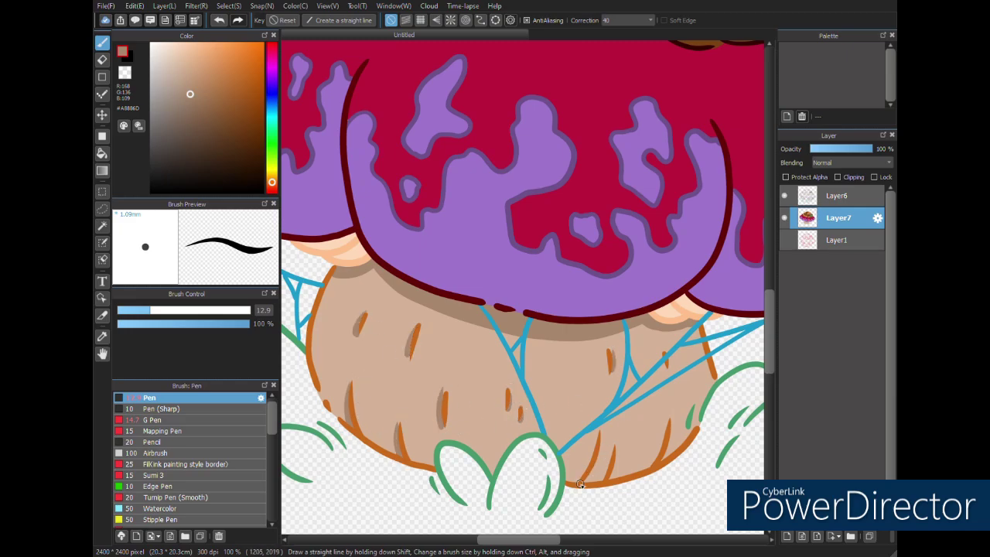
{"action": "key", "text": "ctrl+z"}
{"action": "left_click_drag", "start_coordinate": [602, 438], "coordinate": [592, 475]}
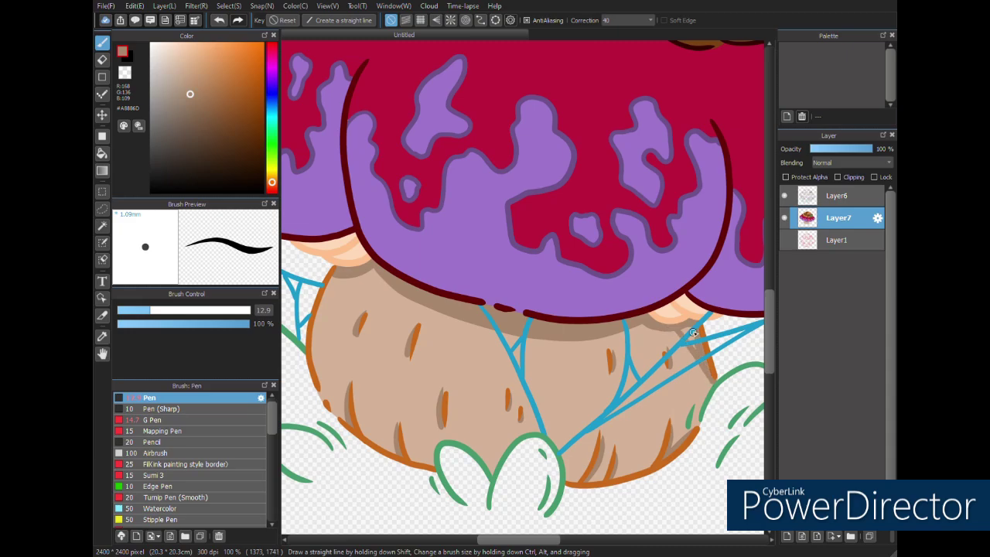
- Paint #A8886D shadow lines on the stem alongside the right and middle web strands
{"action": "left_click_drag", "start_coordinate": [556, 446], "coordinate": [701, 340]}
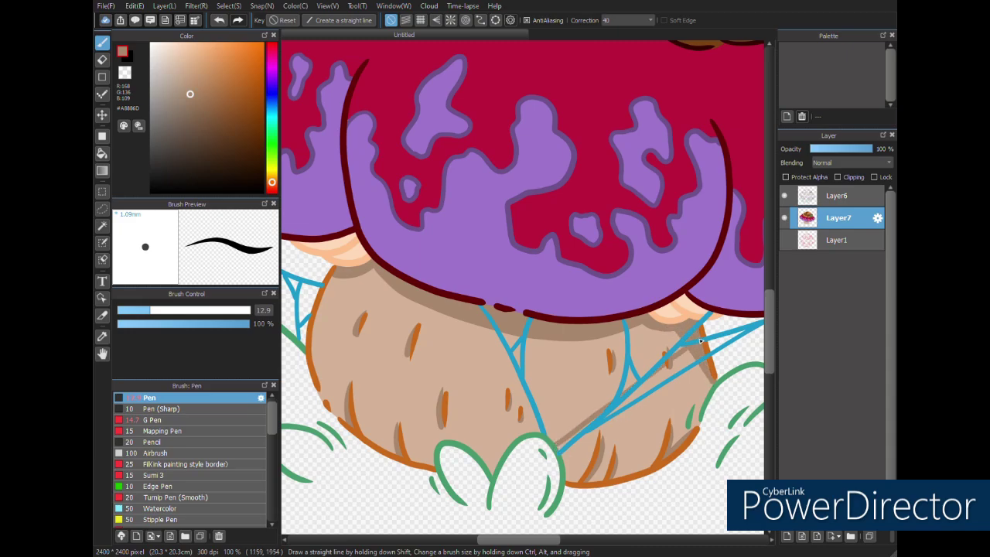
{"action": "left_click_drag", "start_coordinate": [559, 441], "coordinate": [660, 329]}
{"action": "left_click_drag", "start_coordinate": [598, 415], "coordinate": [598, 341]}
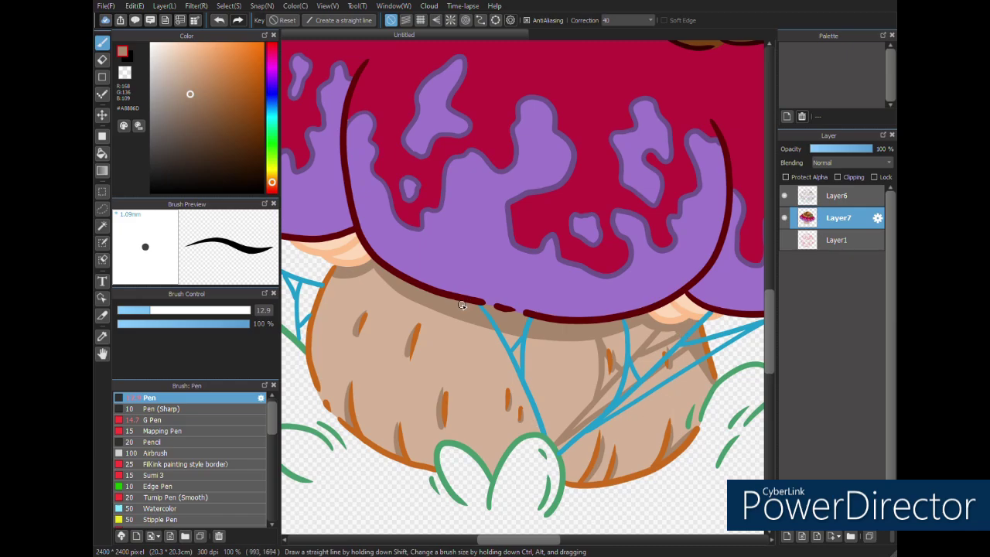
{"action": "left_click_drag", "start_coordinate": [533, 436], "coordinate": [464, 322]}
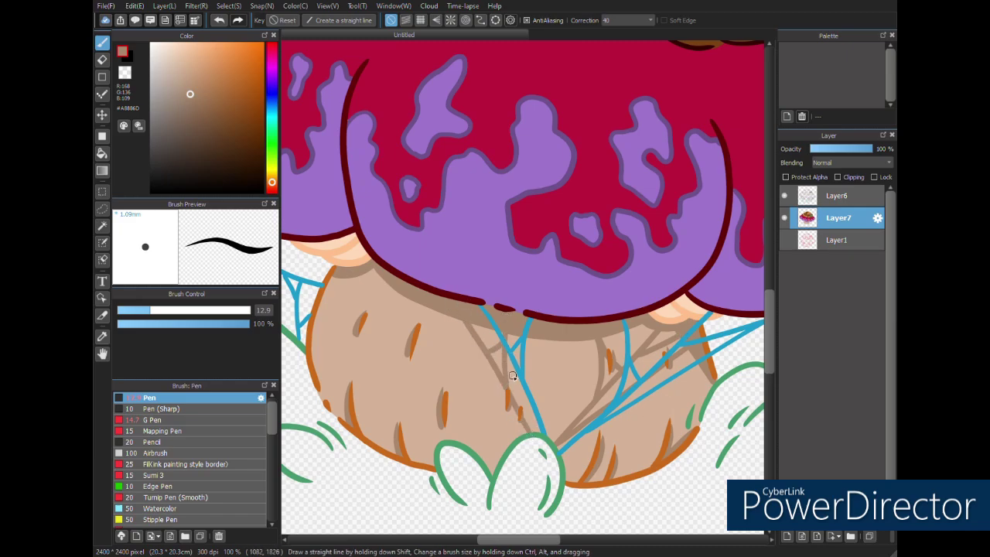
- Shade the stem around the front green leaves and beside the green bush at its right edge
{"action": "left_click_drag", "start_coordinate": [513, 439], "coordinate": [495, 456]}
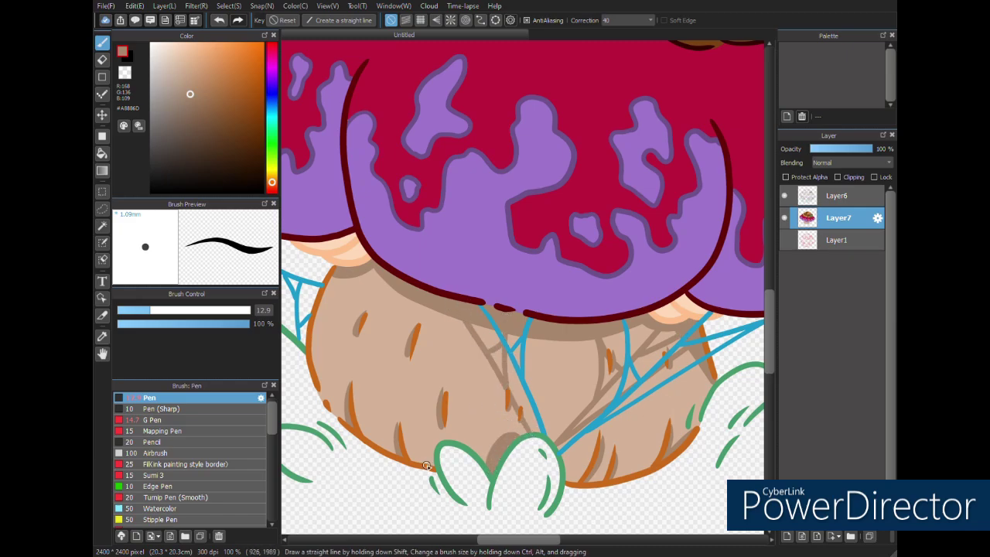
{"action": "left_click_drag", "start_coordinate": [713, 379], "coordinate": [685, 432]}
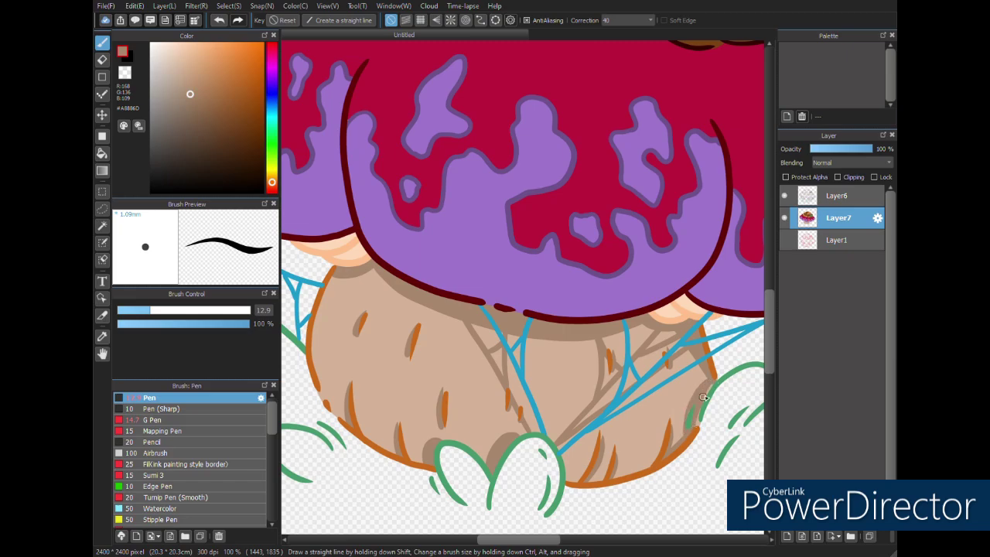
{"action": "left_click_drag", "start_coordinate": [496, 448], "coordinate": [639, 464]}
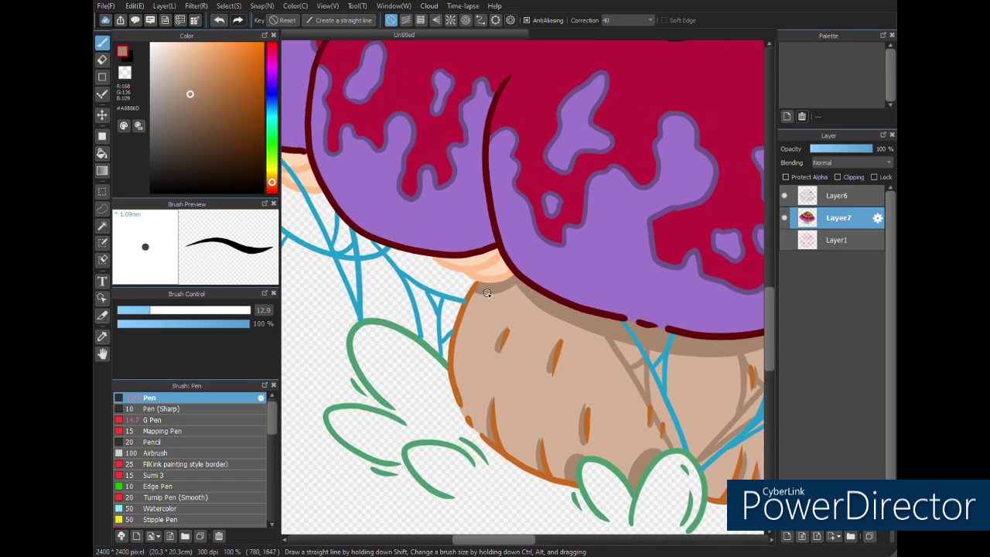
- Outline a curved shadow down the stem's left side, fill it with #A8886D, and touch up its lower edge
{"action": "left_click_drag", "start_coordinate": [571, 480], "coordinate": [486, 297]}
{"action": "key", "text": "ctrl+z"}
{"action": "left_click_drag", "start_coordinate": [572, 482], "coordinate": [486, 297]}
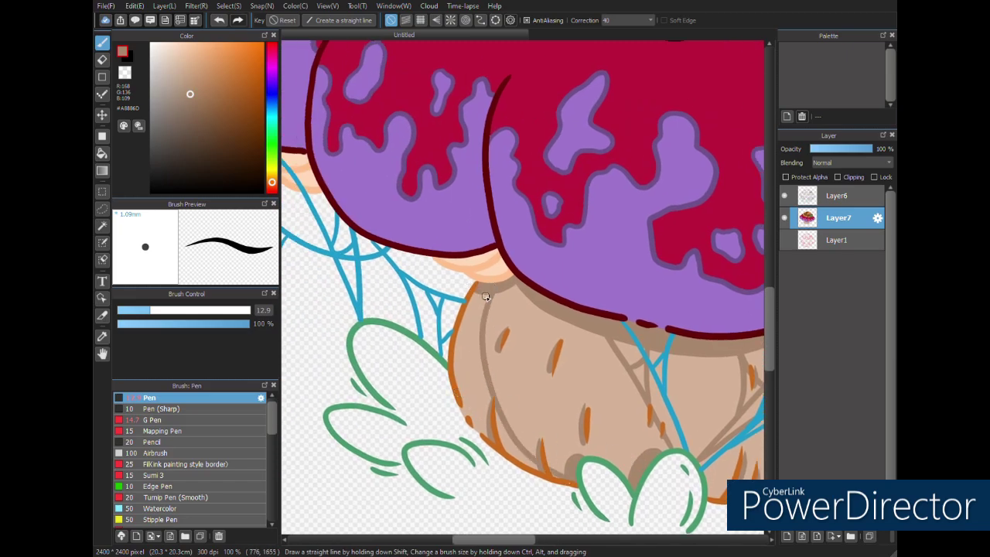
{"action": "key", "text": "g"}
{"action": "left_click", "coordinate": [490, 418]}
{"action": "key", "text": "b"}
{"action": "left_click_drag", "start_coordinate": [457, 390], "coordinate": [509, 459]}
- Shade the gills beneath the cap's lobes with #C6AC97
{"action": "mouse_move", "coordinate": [634, 410]}
{"action": "left_mouse_down"}
{"action": "mouse_move", "coordinate": [573, 401]}
{"action": "mouse_move", "coordinate": [429, 455]}
{"action": "mouse_move", "coordinate": [664, 398]}
{"action": "mouse_move", "coordinate": [538, 400]}
{"action": "mouse_move", "coordinate": [381, 457]}
{"action": "left_mouse_up"}
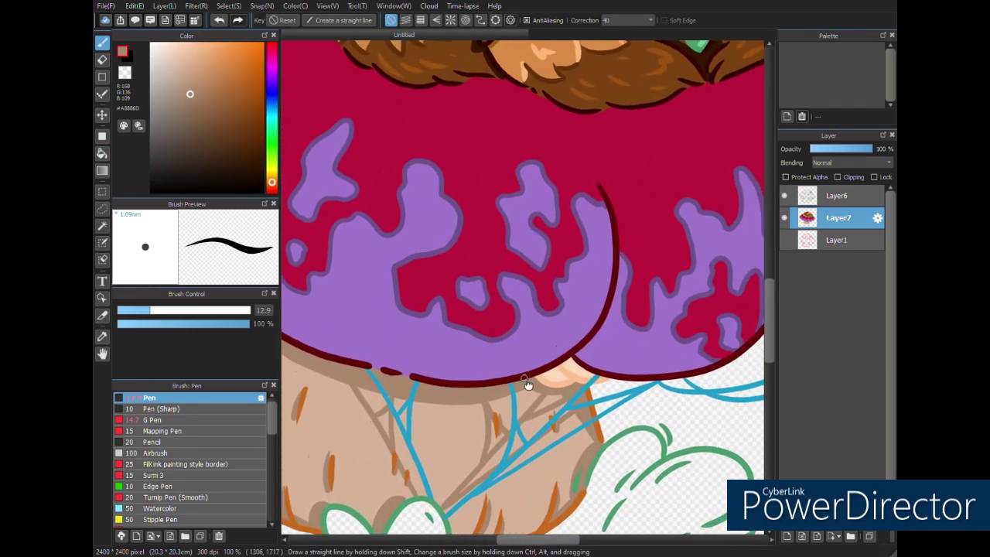
{"action": "left_click_drag", "start_coordinate": [525, 379], "coordinate": [767, 411]}
{"action": "left_click_drag", "start_coordinate": [451, 372], "coordinate": [547, 389]}
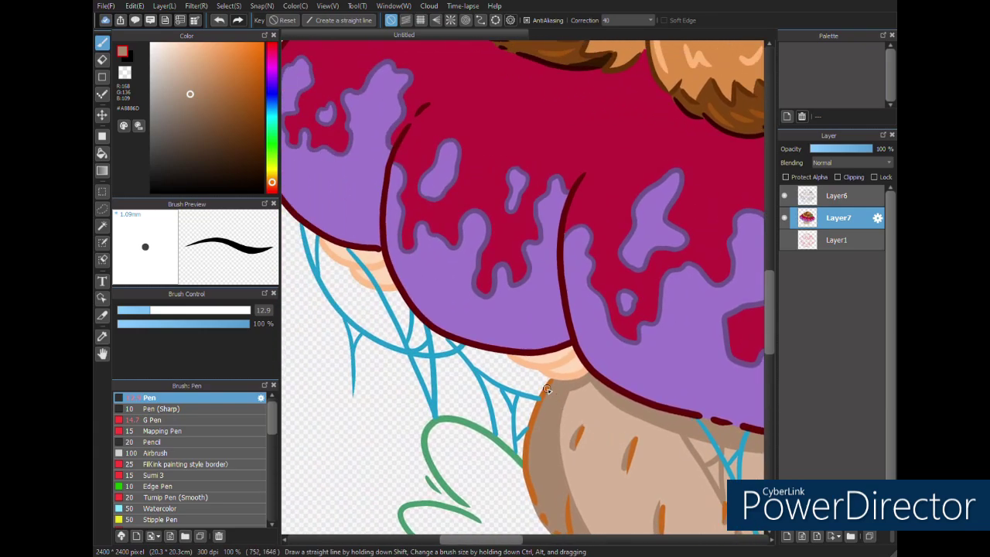
{"action": "left_click", "coordinate": [376, 268], "text": "alt"}
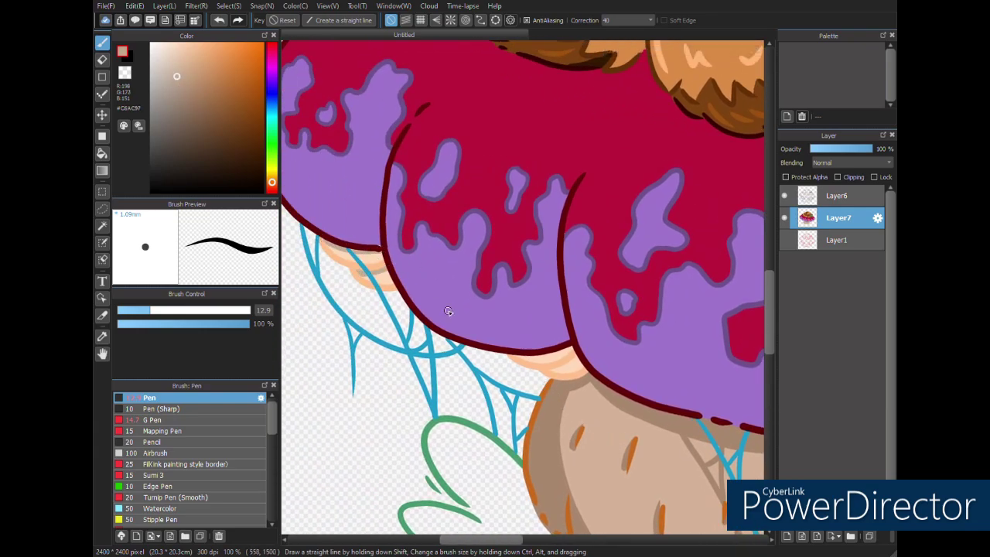
{"action": "mouse_move", "coordinate": [660, 417]}
{"action": "left_mouse_down"}
{"action": "mouse_move", "coordinate": [386, 392]}
{"action": "mouse_move", "coordinate": [530, 370]}
{"action": "left_mouse_up"}
{"action": "left_click_drag", "start_coordinate": [502, 347], "coordinate": [547, 380]}
{"action": "left_click_drag", "start_coordinate": [549, 338], "coordinate": [540, 352]}
{"action": "key", "text": "ctrl+z"}
{"action": "left_click_drag", "start_coordinate": [388, 378], "coordinate": [727, 394]}
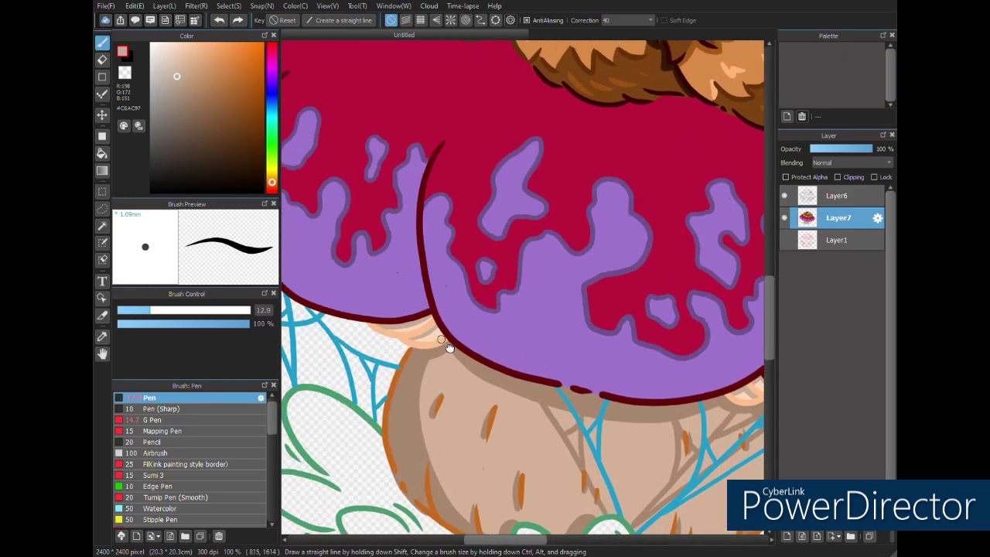
{"action": "left_click_drag", "start_coordinate": [448, 345], "coordinate": [558, 346]}
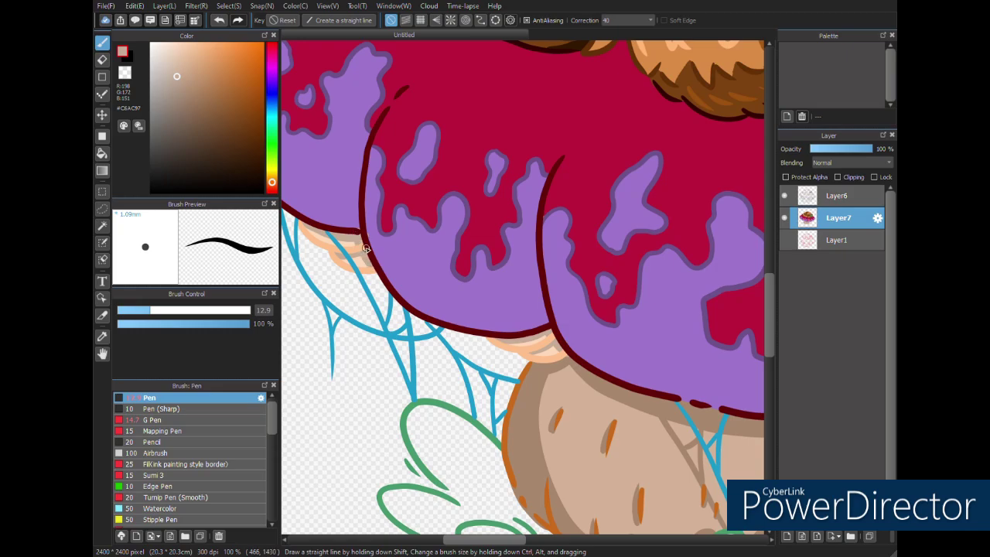
- Sample the cap's purple, darken it to #8164A3, and shade the purple areas beside the folds between the lobes
{"action": "left_click", "coordinate": [389, 261], "text": "alt"}
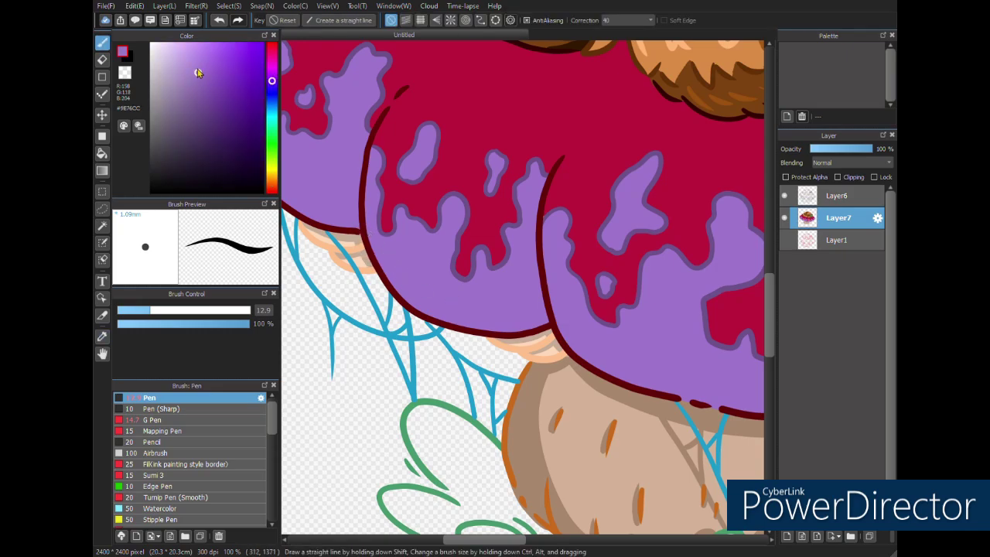
{"action": "left_click_drag", "start_coordinate": [198, 72], "coordinate": [193, 96]}
{"action": "mouse_move", "coordinate": [546, 178]}
{"action": "left_mouse_down"}
{"action": "mouse_move", "coordinate": [537, 319]}
{"action": "mouse_move", "coordinate": [535, 280]}
{"action": "left_mouse_up"}
{"action": "left_click_drag", "start_coordinate": [351, 223], "coordinate": [371, 137]}
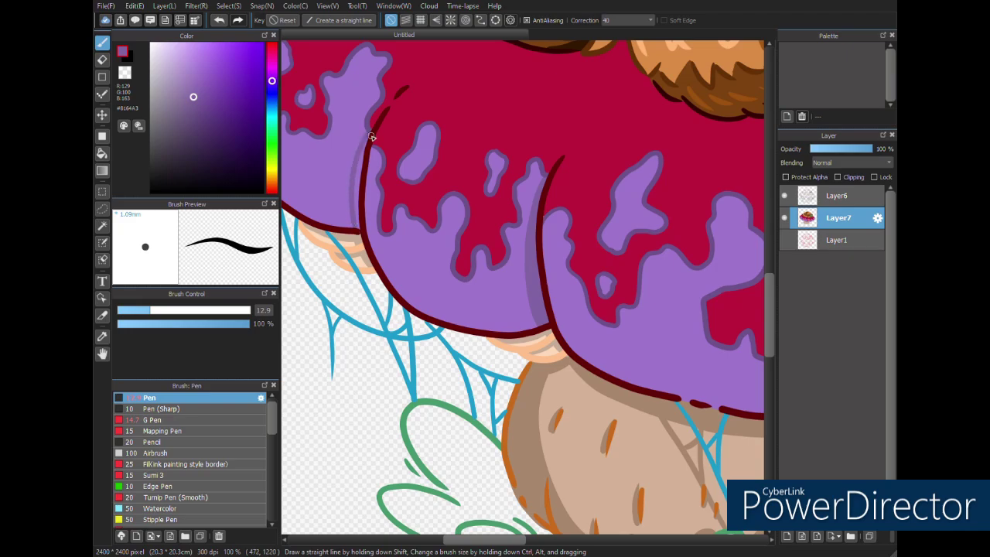
{"action": "left_click_drag", "start_coordinate": [362, 224], "coordinate": [424, 267]}
{"action": "left_click_drag", "start_coordinate": [720, 383], "coordinate": [389, 279]}
{"action": "mouse_move", "coordinate": [535, 316]}
{"action": "left_mouse_down"}
{"action": "mouse_move", "coordinate": [555, 295]}
{"action": "mouse_move", "coordinate": [569, 228]}
{"action": "left_mouse_up"}
{"action": "left_click_drag", "start_coordinate": [620, 332], "coordinate": [482, 343]}
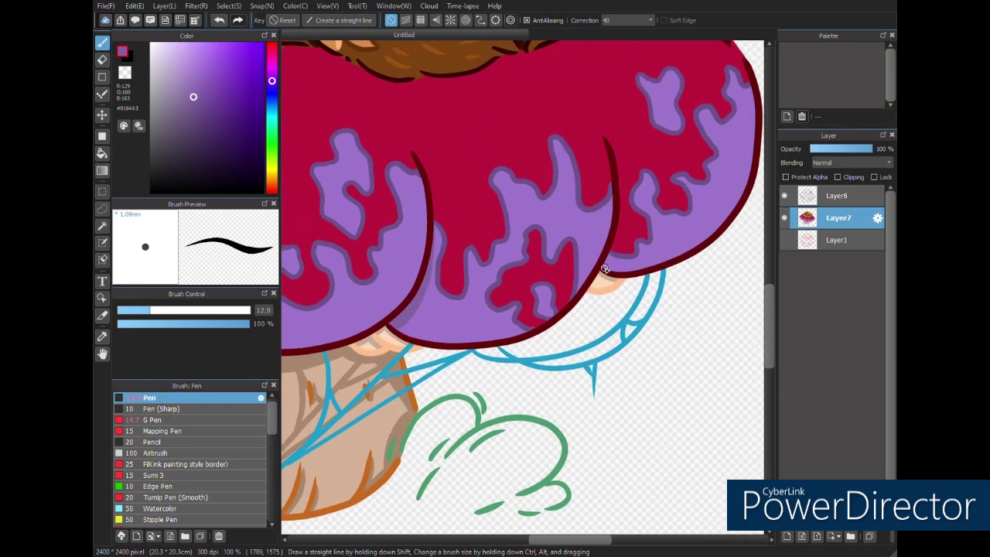
- Sample the cap's red, darken it to #7B1026, try a shadow stroke beside the right fold, and undo it
{"action": "key", "text": "i"}
{"action": "left_click", "coordinate": [625, 235]}
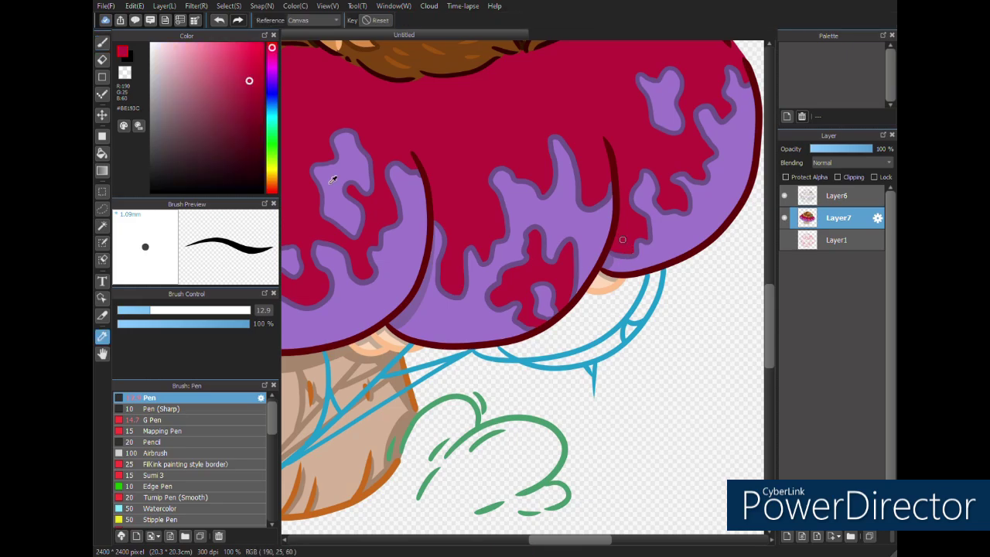
{"action": "left_click_drag", "start_coordinate": [250, 82], "coordinate": [249, 121]}
{"action": "key", "text": "b"}
{"action": "left_click_drag", "start_coordinate": [618, 177], "coordinate": [616, 158]}
{"action": "key", "text": "ctrl+z"}
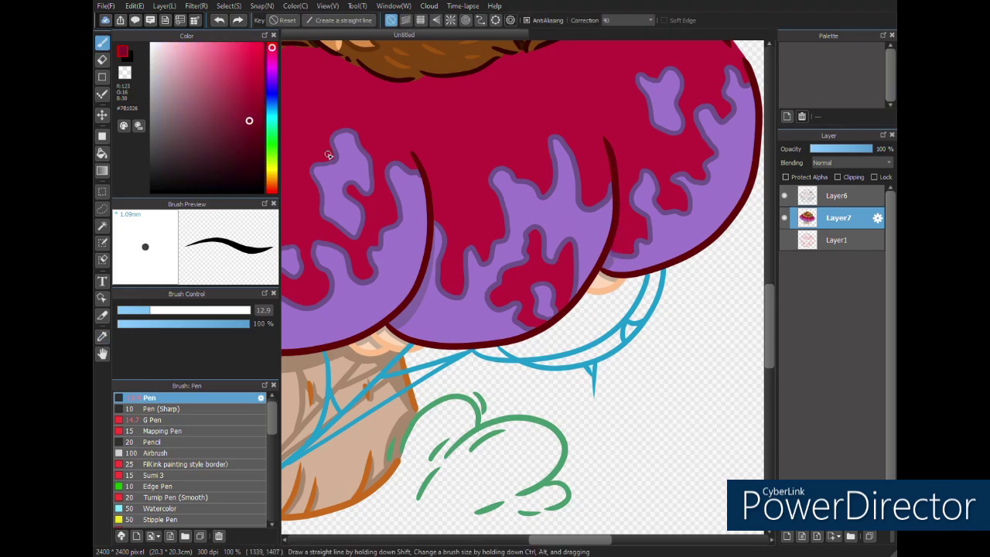
- Set the colour to #8D2239 and shade the cap's red areas beside the folds between the lobes
{"action": "left_click_drag", "start_coordinate": [243, 116], "coordinate": [236, 110]}
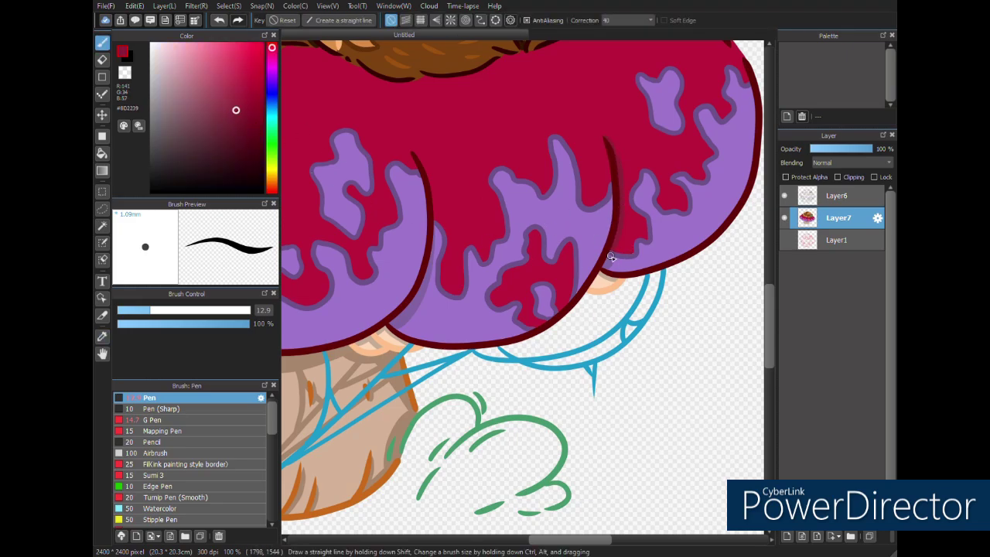
{"action": "mouse_move", "coordinate": [415, 153]}
{"action": "left_mouse_down"}
{"action": "mouse_move", "coordinate": [436, 252]}
{"action": "mouse_move", "coordinate": [430, 181]}
{"action": "mouse_move", "coordinate": [436, 225]}
{"action": "left_mouse_up"}
{"action": "key", "text": "ctrl+z"}
{"action": "left_click_drag", "start_coordinate": [385, 289], "coordinate": [797, 355]}
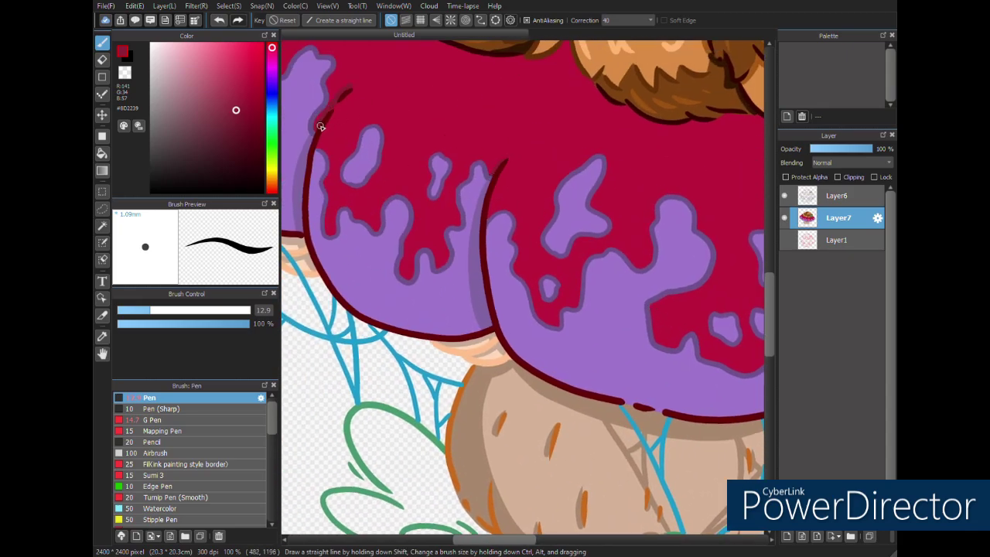
- Paint a #8D2239 shadow on the red cap along the underside of the spider's left legs
{"action": "mouse_move", "coordinate": [377, 120]}
{"action": "left_mouse_down"}
{"action": "mouse_move", "coordinate": [471, 243]}
{"action": "mouse_move", "coordinate": [422, 333]}
{"action": "left_mouse_up"}
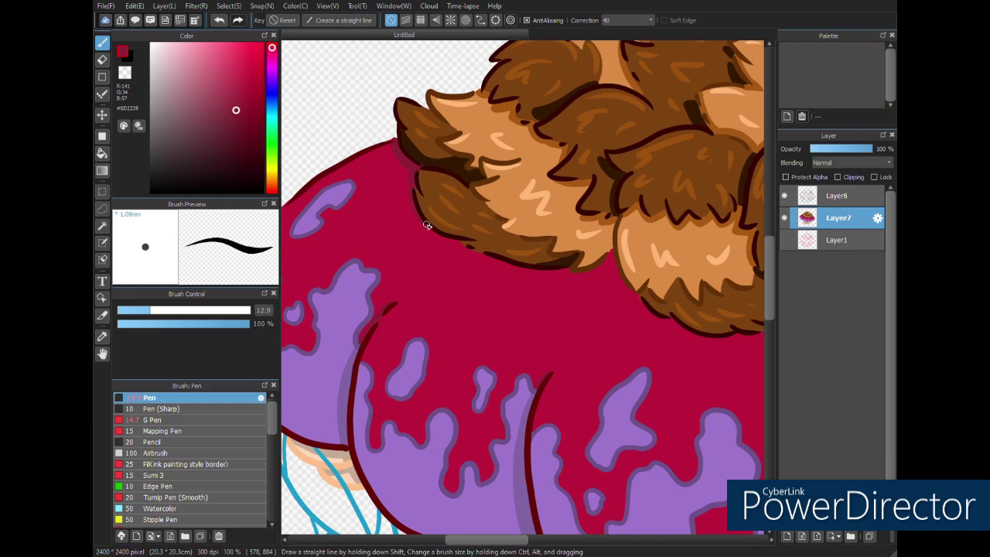
{"action": "left_click_drag", "start_coordinate": [486, 288], "coordinate": [311, 191]}
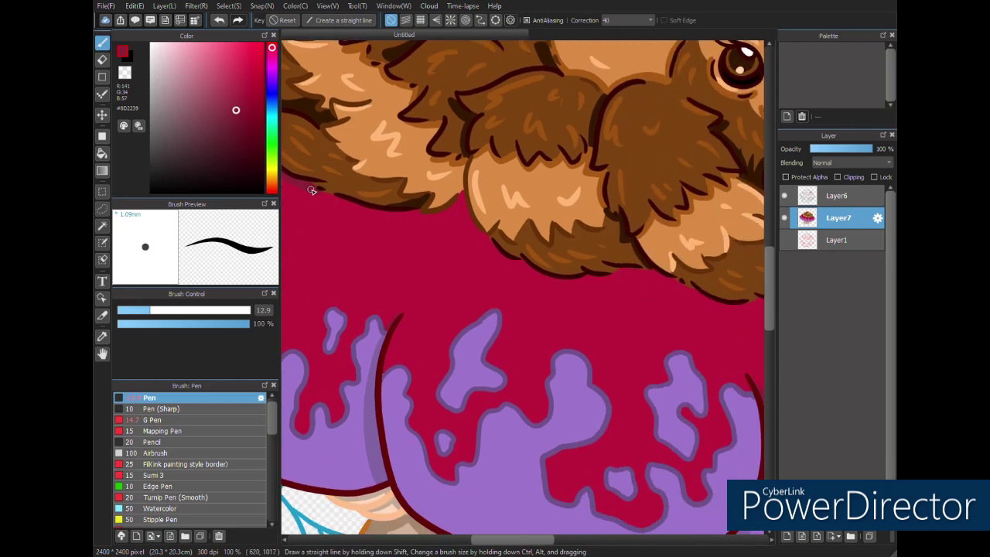
{"action": "scroll", "coordinate": [410, 225], "scroll_direction": "up", "scroll_amount": 5}
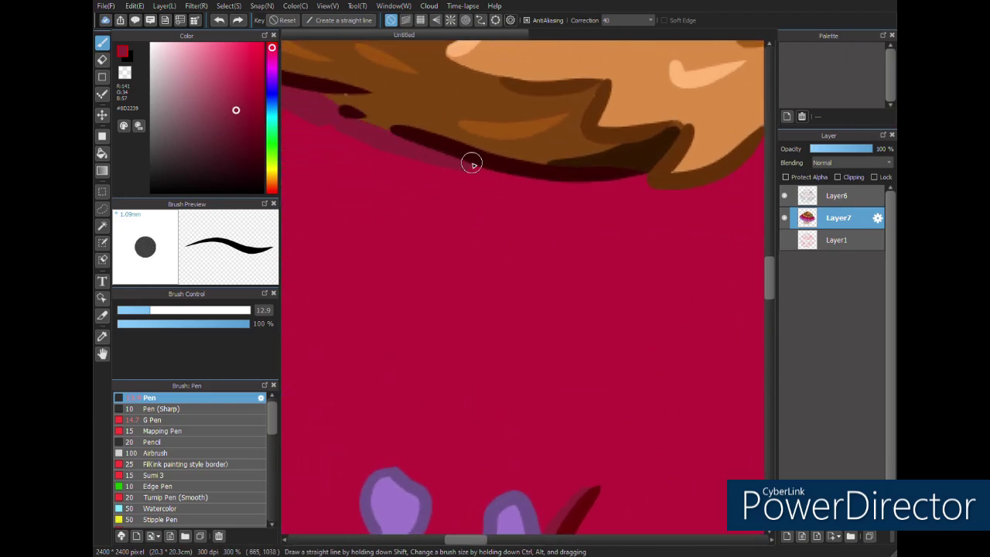
{"action": "mouse_move", "coordinate": [655, 222]}
{"action": "left_mouse_down"}
{"action": "mouse_move", "coordinate": [486, 239]}
{"action": "mouse_move", "coordinate": [604, 140]}
{"action": "left_mouse_up"}
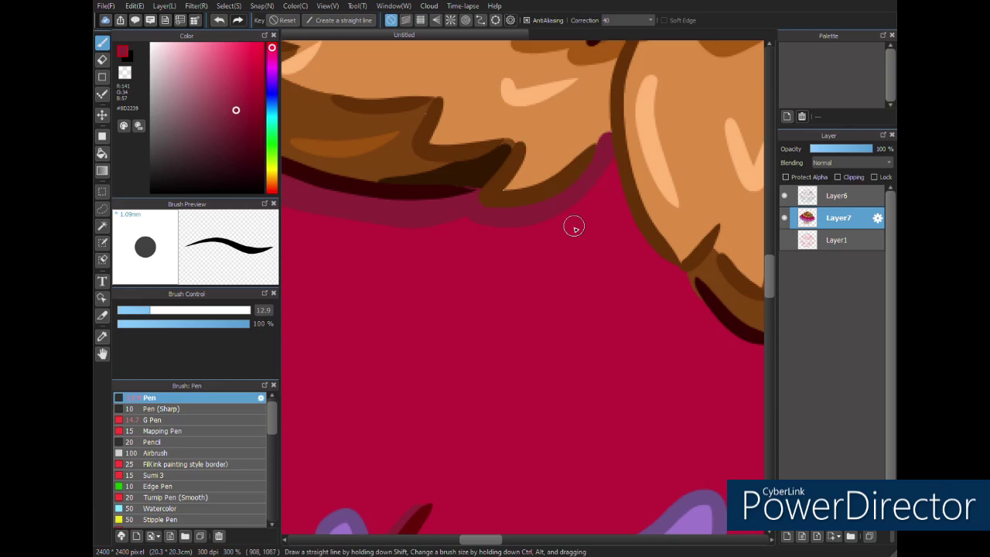
{"action": "left_click_drag", "start_coordinate": [604, 270], "coordinate": [447, 216]}
{"action": "left_click_drag", "start_coordinate": [624, 294], "coordinate": [427, 245]}
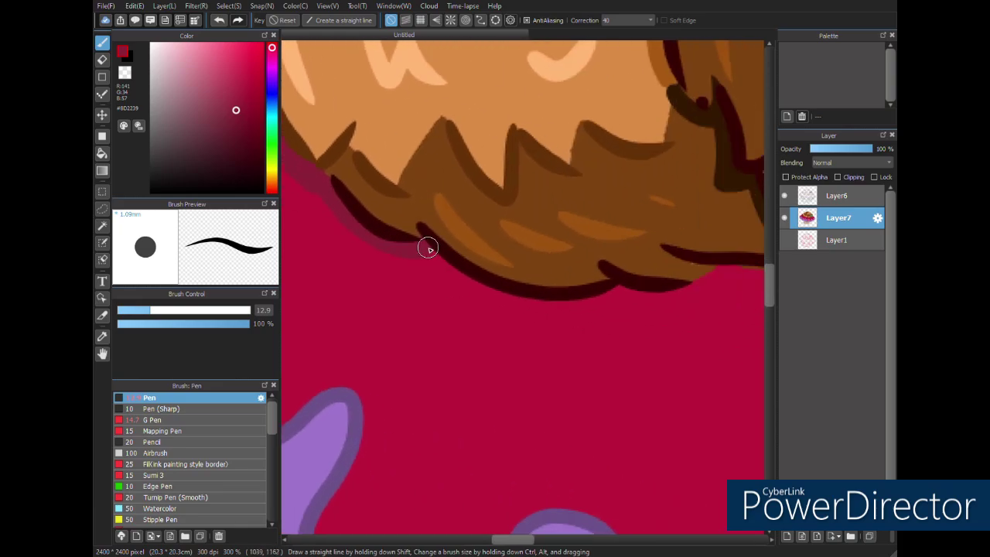
- Continue the #8D2239 shadow on the cap beneath the spider's middle and right front legs
{"action": "left_click_drag", "start_coordinate": [629, 303], "coordinate": [484, 296]}
{"action": "mouse_move", "coordinate": [493, 284]}
{"action": "left_mouse_down"}
{"action": "mouse_move", "coordinate": [592, 263]}
{"action": "mouse_move", "coordinate": [675, 268]}
{"action": "left_mouse_up"}
{"action": "left_click_drag", "start_coordinate": [698, 304], "coordinate": [448, 217]}
{"action": "left_click_drag", "start_coordinate": [421, 202], "coordinate": [549, 271]}
{"action": "left_click_drag", "start_coordinate": [576, 285], "coordinate": [414, 238]}
{"action": "left_click_drag", "start_coordinate": [570, 234], "coordinate": [410, 237]}
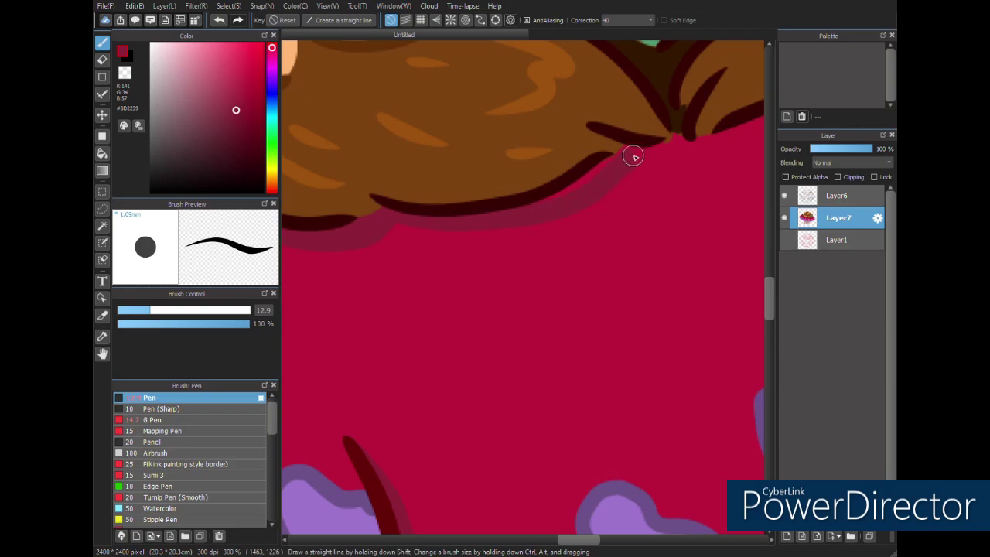
{"action": "left_click_drag", "start_coordinate": [643, 147], "coordinate": [453, 173]}
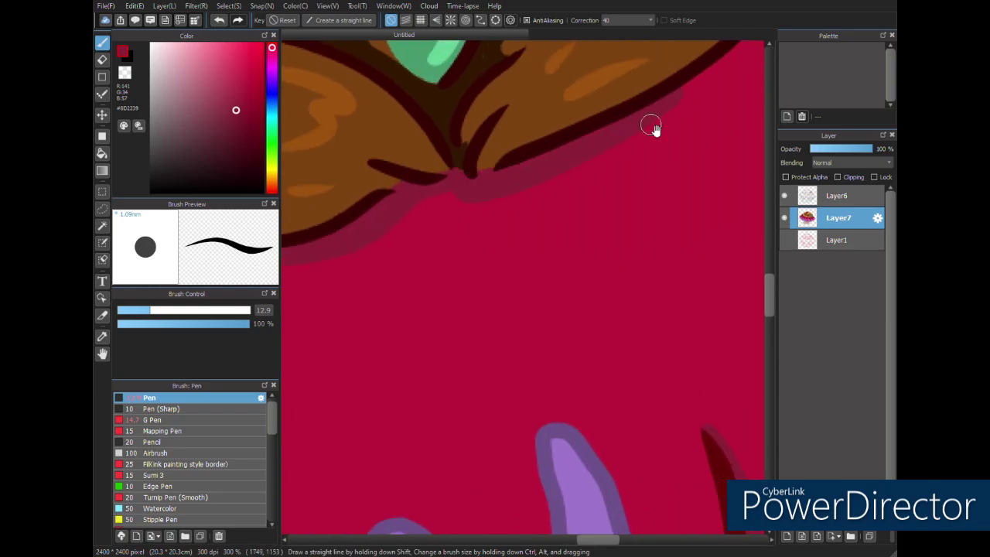
{"action": "left_click_drag", "start_coordinate": [652, 127], "coordinate": [457, 253]}
{"action": "scroll", "coordinate": [472, 289], "scroll_direction": "down", "scroll_amount": 10}
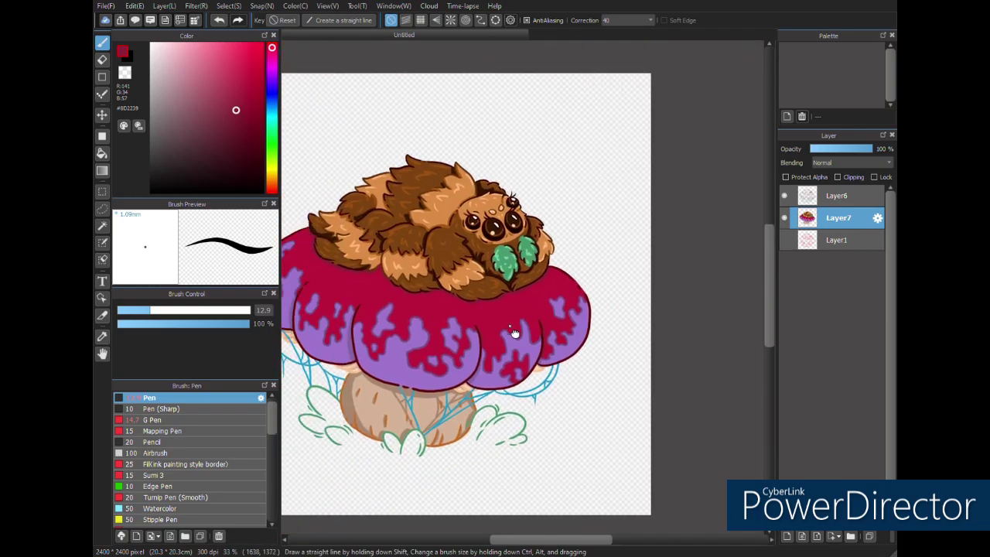
- Set the colour to #D85B76 and the brush size to 27, and add a Screen-blended layer above the mushroom colour layer
{"action": "scroll", "coordinate": [586, 325], "scroll_direction": "up", "scroll_amount": 3}
{"action": "left_click", "coordinate": [586, 325], "text": "alt"}
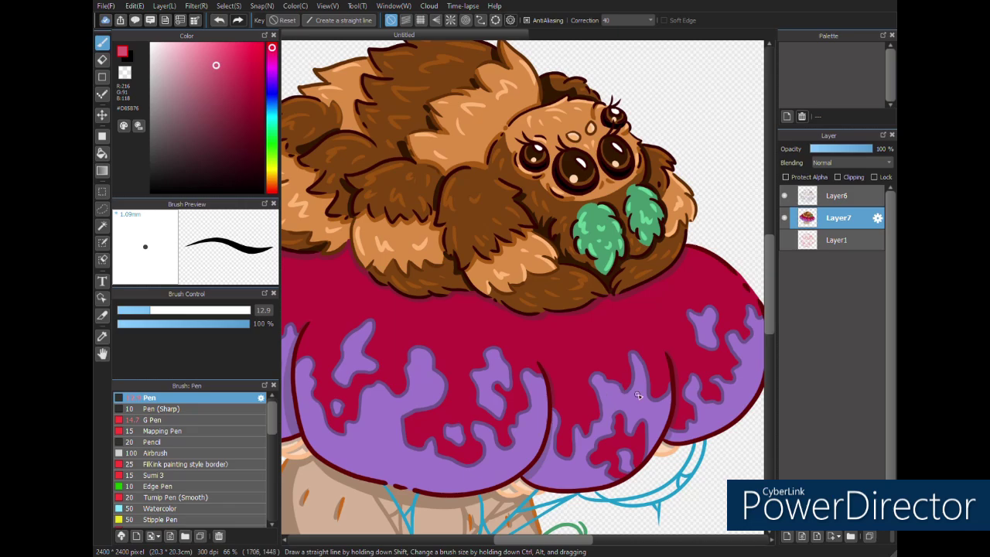
{"action": "left_click", "coordinate": [188, 310]}
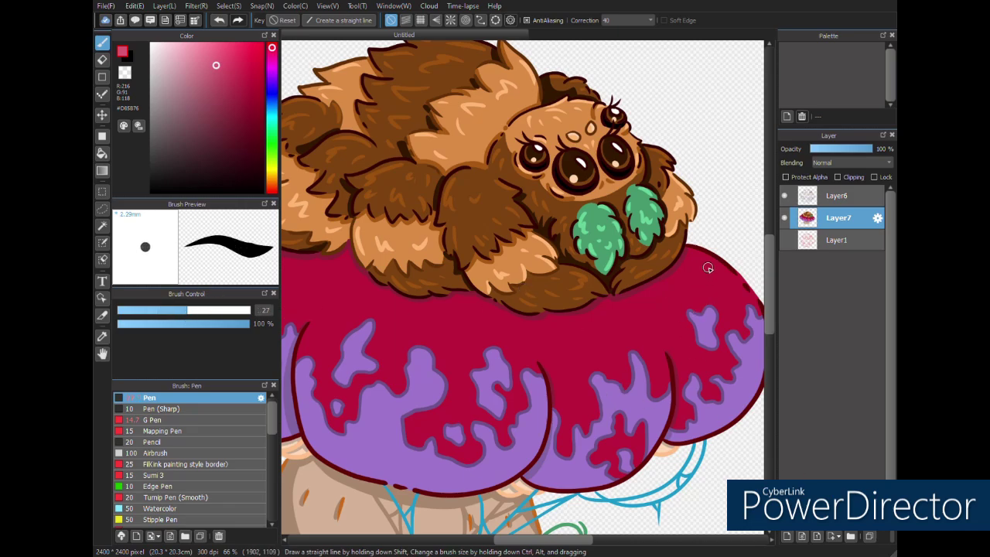
{"action": "mouse_move", "coordinate": [707, 269]}
{"action": "left_mouse_down"}
{"action": "mouse_move", "coordinate": [731, 292]}
{"action": "mouse_move", "coordinate": [710, 271]}
{"action": "left_mouse_up"}
{"action": "key", "text": "ctrl+z"}
{"action": "key", "text": "ctrl+shift+n"}
{"action": "left_click", "coordinate": [840, 206]}
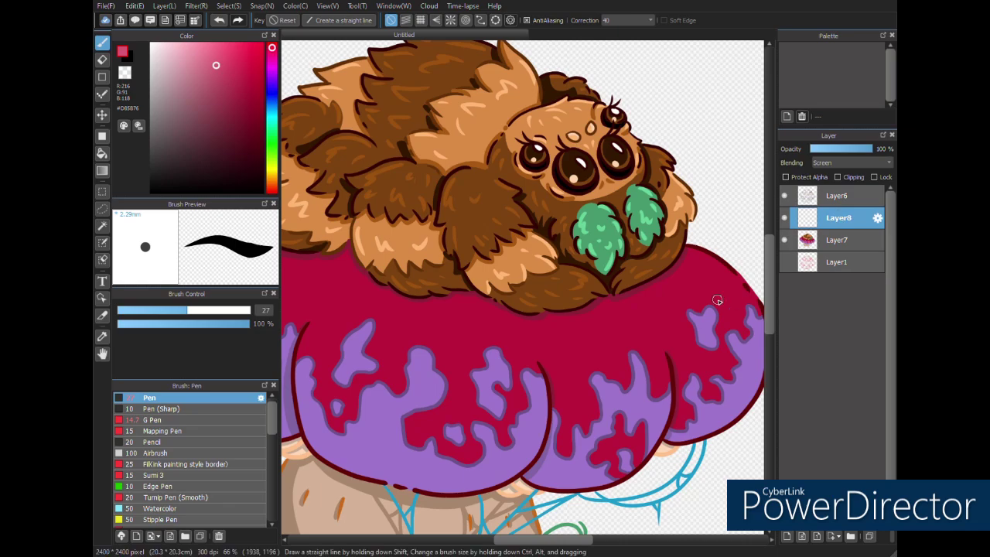
- Outline large rounded highlight shapes on the upper part of the cap's two right lobes
{"action": "mouse_move", "coordinate": [703, 271]}
{"action": "left_mouse_down"}
{"action": "mouse_move", "coordinate": [714, 316]}
{"action": "mouse_move", "coordinate": [693, 344]}
{"action": "mouse_move", "coordinate": [701, 270]}
{"action": "left_mouse_up"}
{"action": "key", "text": "ctrl+z"}
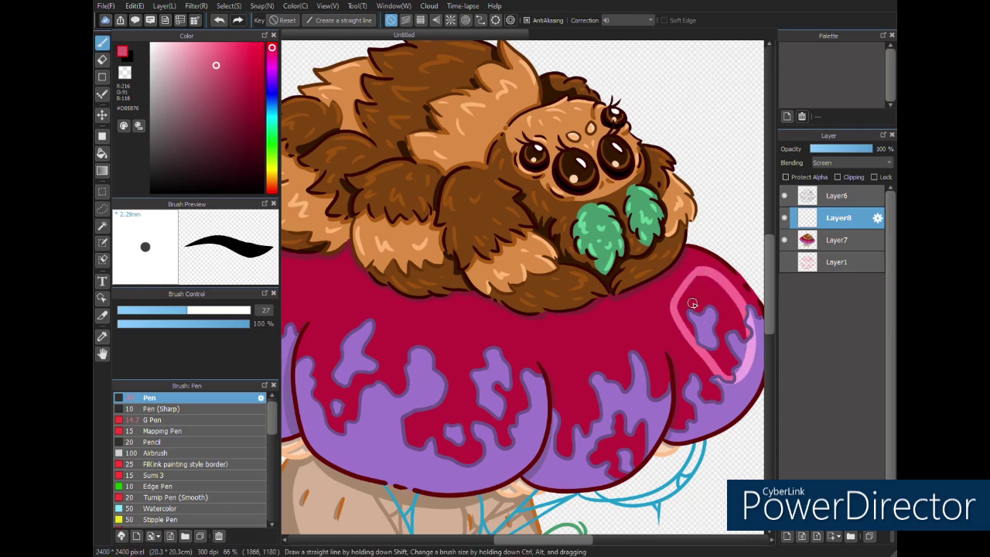
{"action": "mouse_move", "coordinate": [634, 316]}
{"action": "left_mouse_down"}
{"action": "mouse_move", "coordinate": [580, 418]}
{"action": "mouse_move", "coordinate": [635, 318]}
{"action": "left_mouse_up"}
{"action": "mouse_move", "coordinate": [501, 328]}
{"action": "left_mouse_down"}
{"action": "mouse_move", "coordinate": [354, 306]}
{"action": "mouse_move", "coordinate": [494, 330]}
{"action": "left_mouse_up"}
{"action": "key", "text": "ctrl+z"}
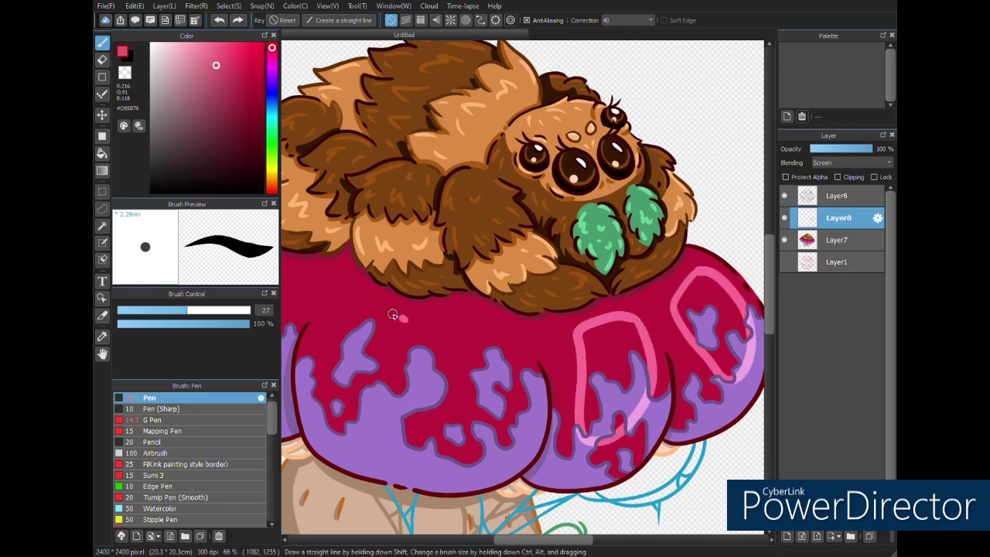
- Outline matching highlight shapes on the cap's middle lobe and the lobes to its left
{"action": "mouse_move", "coordinate": [399, 315]}
{"action": "left_mouse_down"}
{"action": "mouse_move", "coordinate": [469, 328]}
{"action": "mouse_move", "coordinate": [396, 316]}
{"action": "left_mouse_up"}
{"action": "left_click_drag", "start_coordinate": [310, 300], "coordinate": [554, 338]}
{"action": "mouse_move", "coordinate": [517, 308]}
{"action": "left_mouse_down"}
{"action": "mouse_move", "coordinate": [516, 342]}
{"action": "mouse_move", "coordinate": [516, 308]}
{"action": "left_mouse_up"}
{"action": "mouse_move", "coordinate": [424, 246]}
{"action": "left_mouse_down"}
{"action": "mouse_move", "coordinate": [368, 302]}
{"action": "mouse_move", "coordinate": [405, 253]}
{"action": "mouse_move", "coordinate": [378, 293]}
{"action": "left_mouse_up"}
{"action": "mouse_move", "coordinate": [432, 260]}
{"action": "left_mouse_down"}
{"action": "mouse_move", "coordinate": [391, 290]}
{"action": "mouse_move", "coordinate": [422, 267]}
{"action": "left_mouse_up"}
{"action": "mouse_move", "coordinate": [452, 309]}
{"action": "left_mouse_down"}
{"action": "mouse_move", "coordinate": [507, 341]}
{"action": "mouse_move", "coordinate": [463, 333]}
{"action": "mouse_move", "coordinate": [479, 349]}
{"action": "mouse_move", "coordinate": [495, 333]}
{"action": "left_mouse_up"}
- Fill in the outlined highlight shapes on all the cap lobes, enlarging the brush to size 44
{"action": "mouse_move", "coordinate": [619, 377]}
{"action": "left_mouse_down"}
{"action": "mouse_move", "coordinate": [454, 331]}
{"action": "mouse_move", "coordinate": [334, 331]}
{"action": "left_mouse_up"}
{"action": "mouse_move", "coordinate": [664, 272]}
{"action": "left_mouse_down"}
{"action": "mouse_move", "coordinate": [696, 341]}
{"action": "mouse_move", "coordinate": [698, 325]}
{"action": "mouse_move", "coordinate": [669, 297]}
{"action": "mouse_move", "coordinate": [687, 363]}
{"action": "left_mouse_up"}
{"action": "left_click", "coordinate": [210, 310]}
{"action": "mouse_move", "coordinate": [550, 330]}
{"action": "left_mouse_down"}
{"action": "mouse_move", "coordinate": [548, 393]}
{"action": "mouse_move", "coordinate": [580, 317]}
{"action": "mouse_move", "coordinate": [571, 349]}
{"action": "mouse_move", "coordinate": [582, 363]}
{"action": "left_mouse_up"}
{"action": "left_click_drag", "start_coordinate": [502, 376], "coordinate": [571, 367]}
{"action": "mouse_move", "coordinate": [424, 304]}
{"action": "left_mouse_down"}
{"action": "mouse_move", "coordinate": [392, 304]}
{"action": "mouse_move", "coordinate": [456, 406]}
{"action": "mouse_move", "coordinate": [518, 311]}
{"action": "mouse_move", "coordinate": [396, 352]}
{"action": "mouse_move", "coordinate": [451, 324]}
{"action": "mouse_move", "coordinate": [399, 333]}
{"action": "mouse_move", "coordinate": [492, 376]}
{"action": "mouse_move", "coordinate": [392, 339]}
{"action": "left_mouse_up"}
{"action": "left_click_drag", "start_coordinate": [336, 269], "coordinate": [458, 268]}
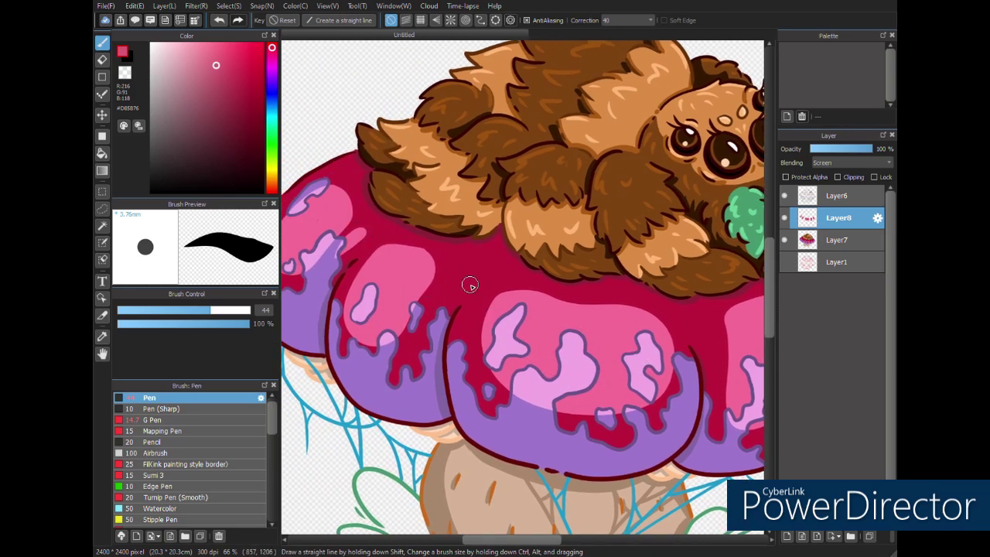
- Add small secondary highlights beside the folds and along the edges of the cap's right and middle lobes
{"action": "scroll", "coordinate": [546, 293], "scroll_direction": "right", "scroll_amount": 15}
{"action": "left_click_drag", "start_coordinate": [584, 340], "coordinate": [589, 389]}
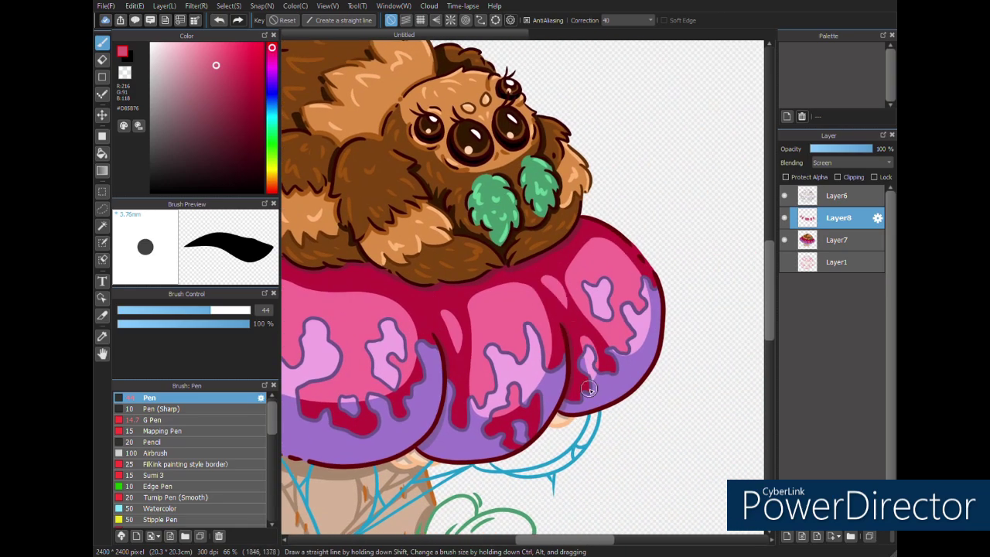
{"action": "left_click_drag", "start_coordinate": [451, 432], "coordinate": [451, 409]}
{"action": "left_click_drag", "start_coordinate": [393, 429], "coordinate": [497, 393]}
{"action": "left_click_drag", "start_coordinate": [529, 308], "coordinate": [517, 355]}
{"action": "left_click_drag", "start_coordinate": [304, 286], "coordinate": [315, 331]}
{"action": "left_click_drag", "start_coordinate": [368, 362], "coordinate": [427, 382]}
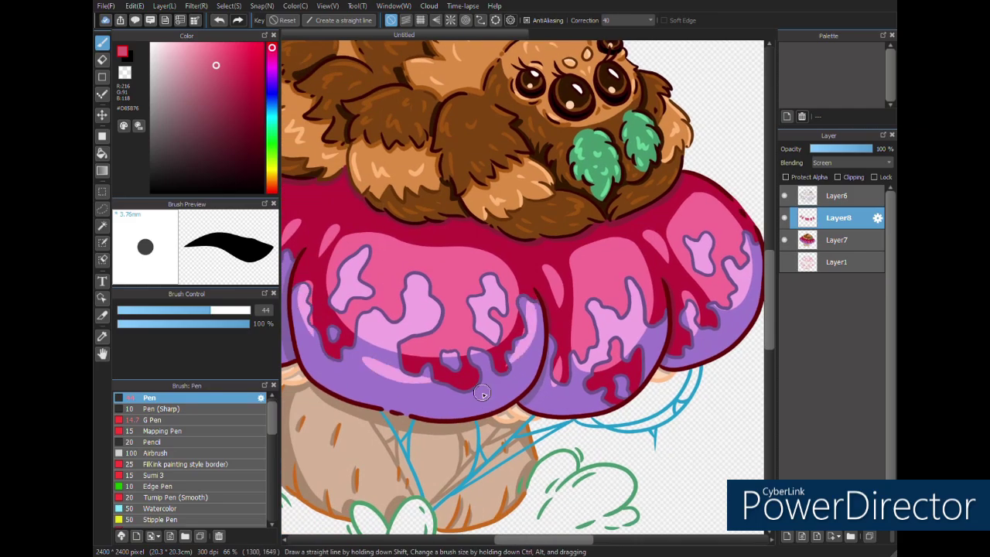
- Paint small secondary highlights beside the folds and along the lower edges of the cap's left lobes
{"action": "left_click_drag", "start_coordinate": [484, 393], "coordinate": [729, 391]}
{"action": "left_click_drag", "start_coordinate": [430, 291], "coordinate": [450, 329]}
{"action": "left_click_drag", "start_coordinate": [359, 184], "coordinate": [345, 228]}
{"action": "left_click_drag", "start_coordinate": [438, 118], "coordinate": [426, 125]}
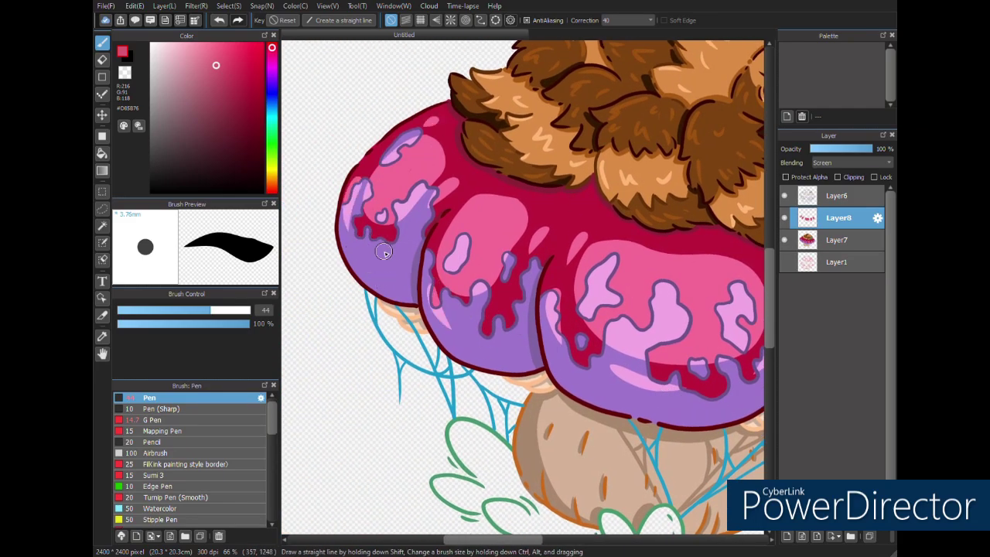
{"action": "key", "text": "ctrl+z"}
{"action": "left_click_drag", "start_coordinate": [410, 228], "coordinate": [377, 276]}
- Finish the small reflected highlights along the lower outer edges of the cap's right lobes
{"action": "left_click_drag", "start_coordinate": [727, 340], "coordinate": [426, 343]}
{"action": "left_click_drag", "start_coordinate": [677, 339], "coordinate": [694, 321]}
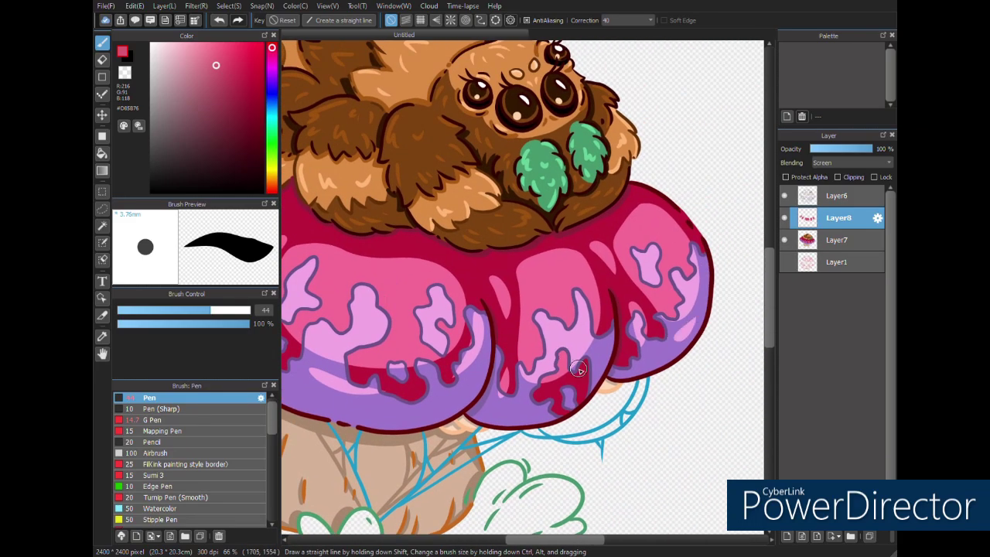
{"action": "left_click_drag", "start_coordinate": [603, 349], "coordinate": [579, 380]}
{"action": "scroll", "coordinate": [604, 353], "scroll_direction": "down", "scroll_amount": 3}
{"action": "scroll", "coordinate": [545, 410], "scroll_direction": "up", "scroll_amount": 3}
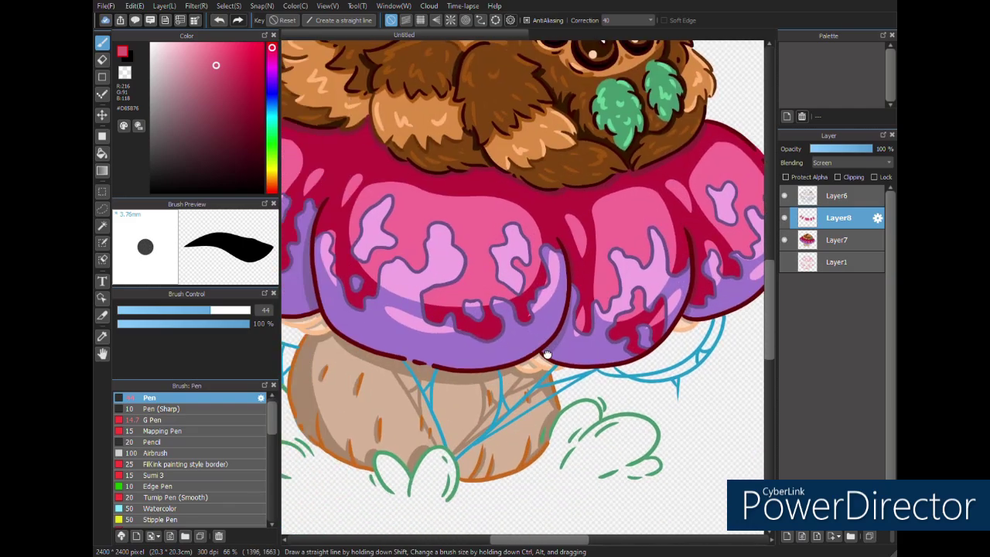
- Paint small teardrop highlights between the bark marks across the mushroom's stem
{"action": "left_click_drag", "start_coordinate": [387, 363], "coordinate": [499, 298]}
{"action": "left_click_drag", "start_coordinate": [448, 292], "coordinate": [436, 319]}
{"action": "left_click_drag", "start_coordinate": [565, 316], "coordinate": [560, 334]}
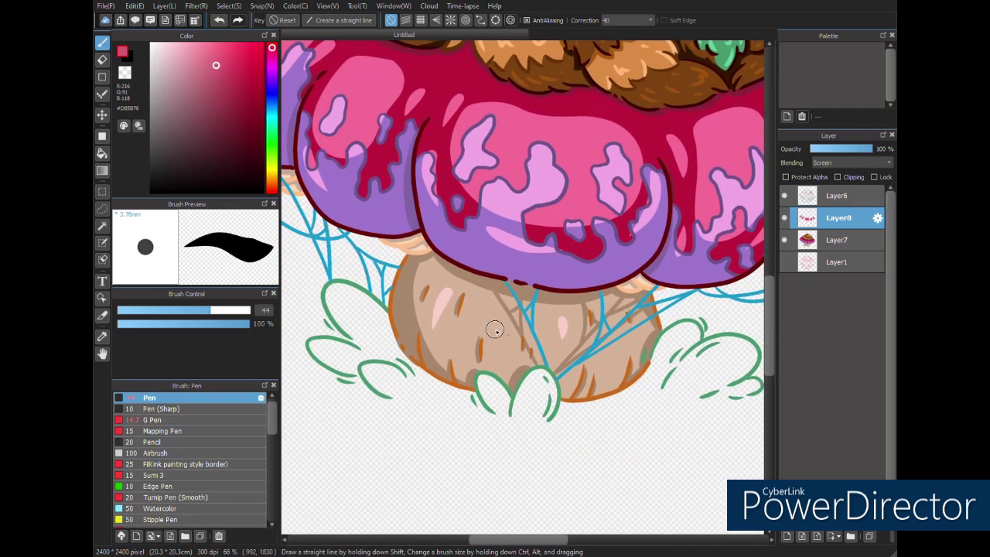
{"action": "left_click_drag", "start_coordinate": [485, 350], "coordinate": [475, 365]}
{"action": "left_click_drag", "start_coordinate": [611, 361], "coordinate": [553, 415]}
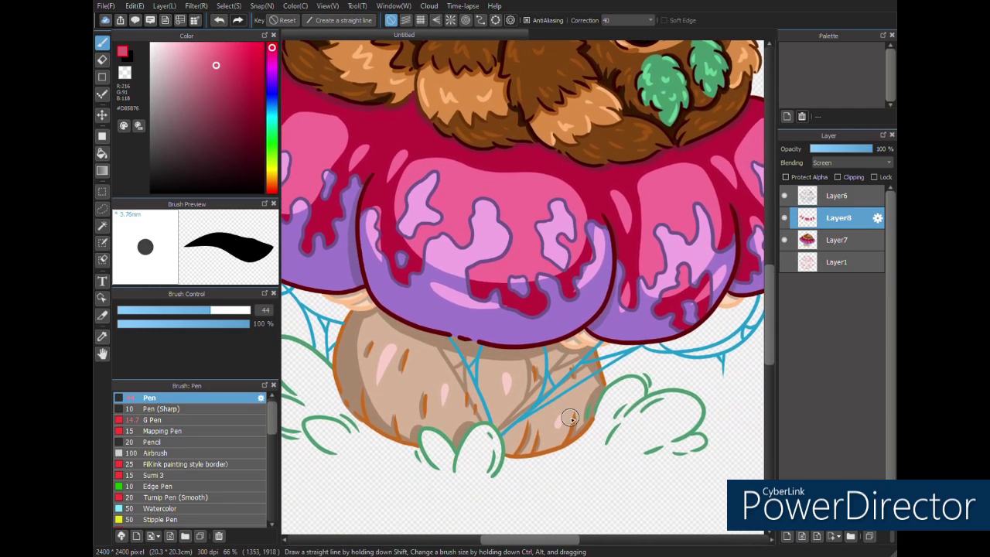
- Sample the light green #63D297 from the spider's fangs and fill the leaf clusters around the stem on Layer7
{"action": "left_click_drag", "start_coordinate": [660, 311], "coordinate": [643, 343]}
{"action": "key", "text": "alt"}
{"action": "left_click", "coordinate": [665, 155]}
{"action": "left_click", "coordinate": [844, 241]}
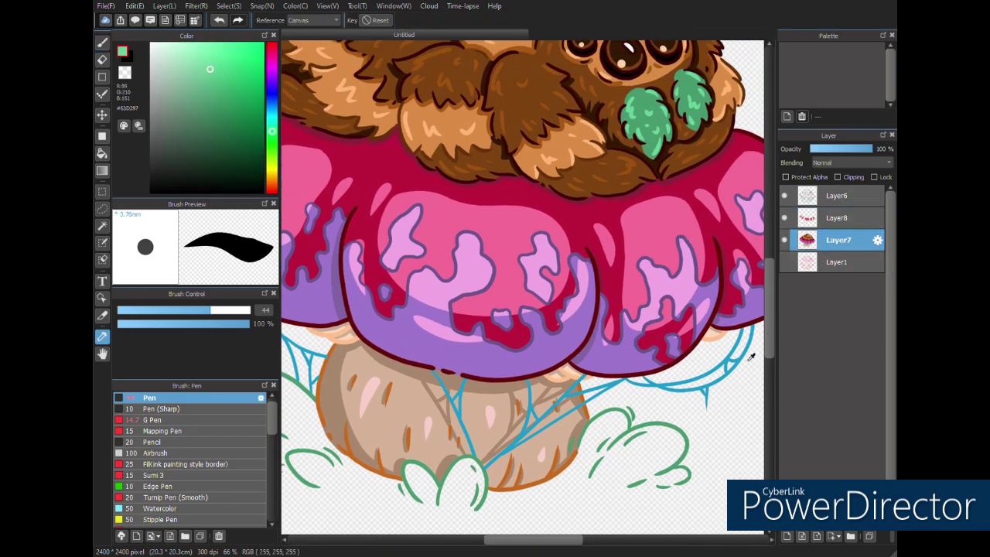
{"action": "mouse_move", "coordinate": [603, 449]}
{"action": "left_mouse_down"}
{"action": "mouse_move", "coordinate": [608, 428]}
{"action": "mouse_move", "coordinate": [580, 464]}
{"action": "mouse_move", "coordinate": [634, 468]}
{"action": "mouse_move", "coordinate": [662, 441]}
{"action": "mouse_move", "coordinate": [646, 461]}
{"action": "mouse_move", "coordinate": [663, 480]}
{"action": "left_mouse_up"}
{"action": "mouse_move", "coordinate": [463, 477]}
{"action": "left_mouse_down"}
{"action": "mouse_move", "coordinate": [593, 416]}
{"action": "mouse_move", "coordinate": [598, 440]}
{"action": "mouse_move", "coordinate": [601, 405]}
{"action": "mouse_move", "coordinate": [576, 444]}
{"action": "mouse_move", "coordinate": [541, 408]}
{"action": "left_mouse_up"}
{"action": "mouse_move", "coordinate": [420, 333]}
{"action": "left_mouse_down"}
{"action": "mouse_move", "coordinate": [399, 326]}
{"action": "mouse_move", "coordinate": [418, 344]}
{"action": "mouse_move", "coordinate": [410, 319]}
{"action": "mouse_move", "coordinate": [453, 379]}
{"action": "mouse_move", "coordinate": [417, 390]}
{"action": "mouse_move", "coordinate": [371, 376]}
{"action": "mouse_move", "coordinate": [441, 413]}
{"action": "mouse_move", "coordinate": [456, 391]}
{"action": "mouse_move", "coordinate": [460, 418]}
{"action": "mouse_move", "coordinate": [464, 396]}
{"action": "left_mouse_up"}
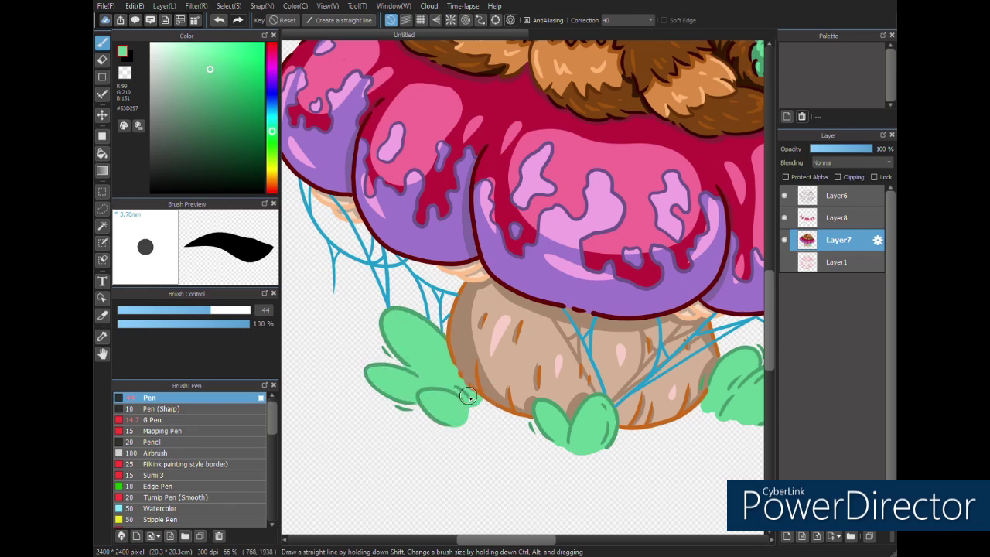
{"action": "scroll", "coordinate": [654, 468], "scroll_direction": "down", "scroll_amount": 3}
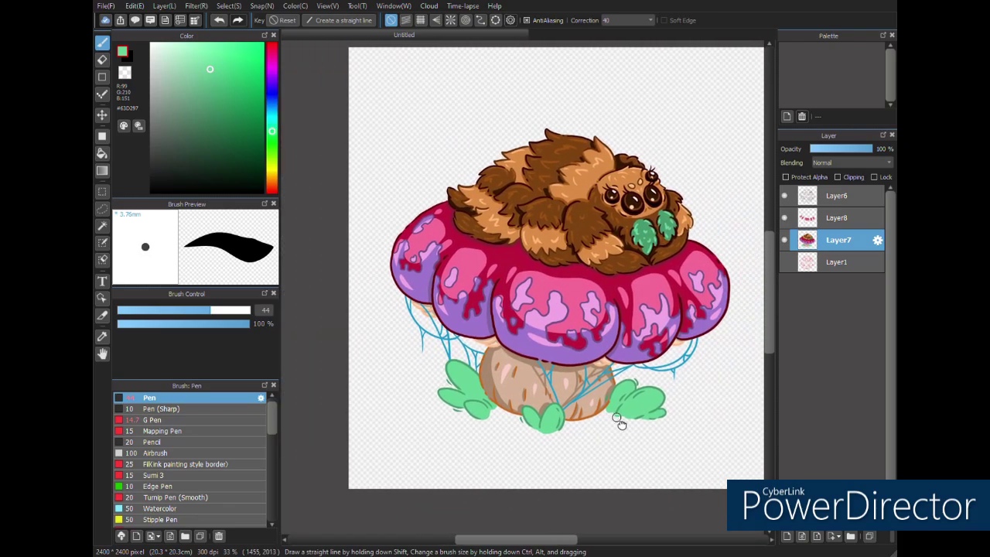
{"action": "left_click_drag", "start_coordinate": [631, 428], "coordinate": [603, 443]}
- Sign the artist's handle and the year along the cap's upper left edge in #46996D with a size 5.2 brush
{"action": "left_click_drag", "start_coordinate": [248, 141], "coordinate": [241, 124]}
{"action": "left_click", "coordinate": [601, 272], "text": "alt"}
{"action": "scroll", "coordinate": [346, 235], "scroll_direction": "up", "scroll_amount": 4}
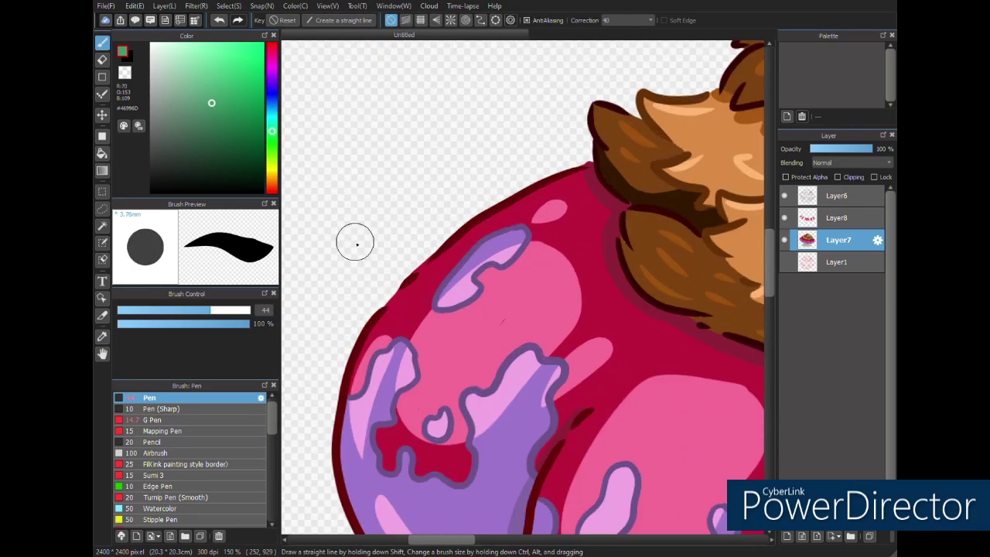
{"action": "left_click", "coordinate": [129, 310]}
{"action": "left_click_drag", "start_coordinate": [321, 361], "coordinate": [331, 368]}
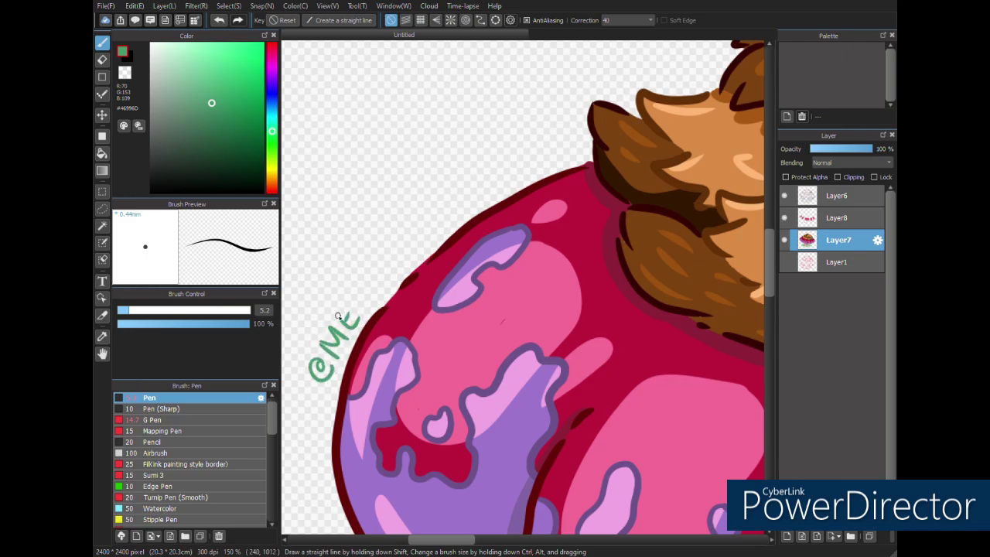
{"action": "left_click_drag", "start_coordinate": [338, 317], "coordinate": [350, 306]}
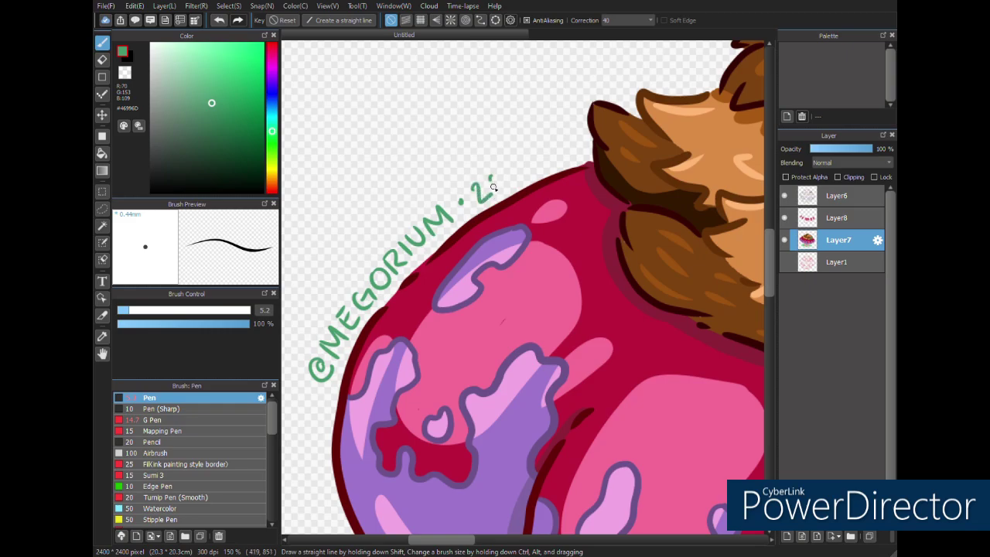
{"action": "key", "text": "ctrl+z"}
{"action": "scroll", "coordinate": [575, 282], "scroll_direction": "down", "scroll_amount": 5}
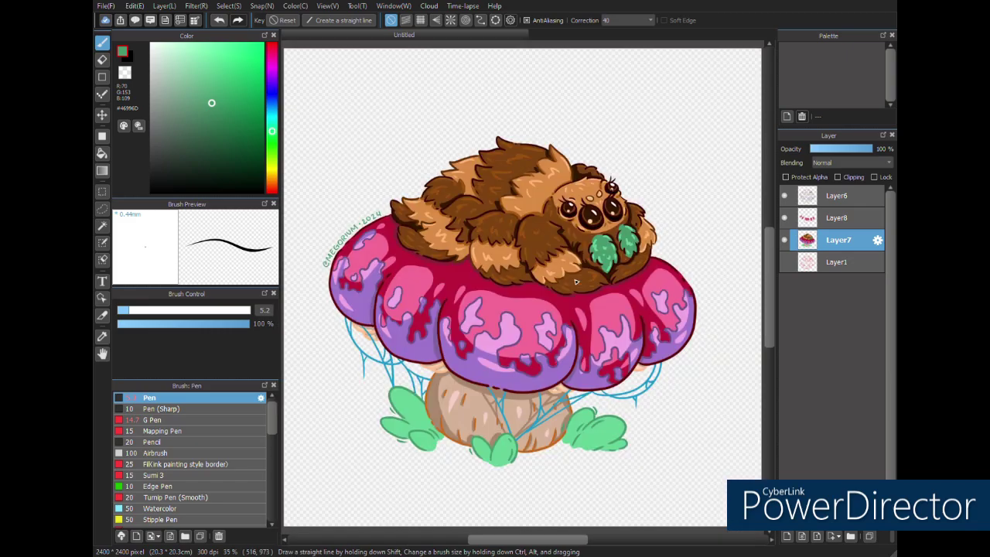